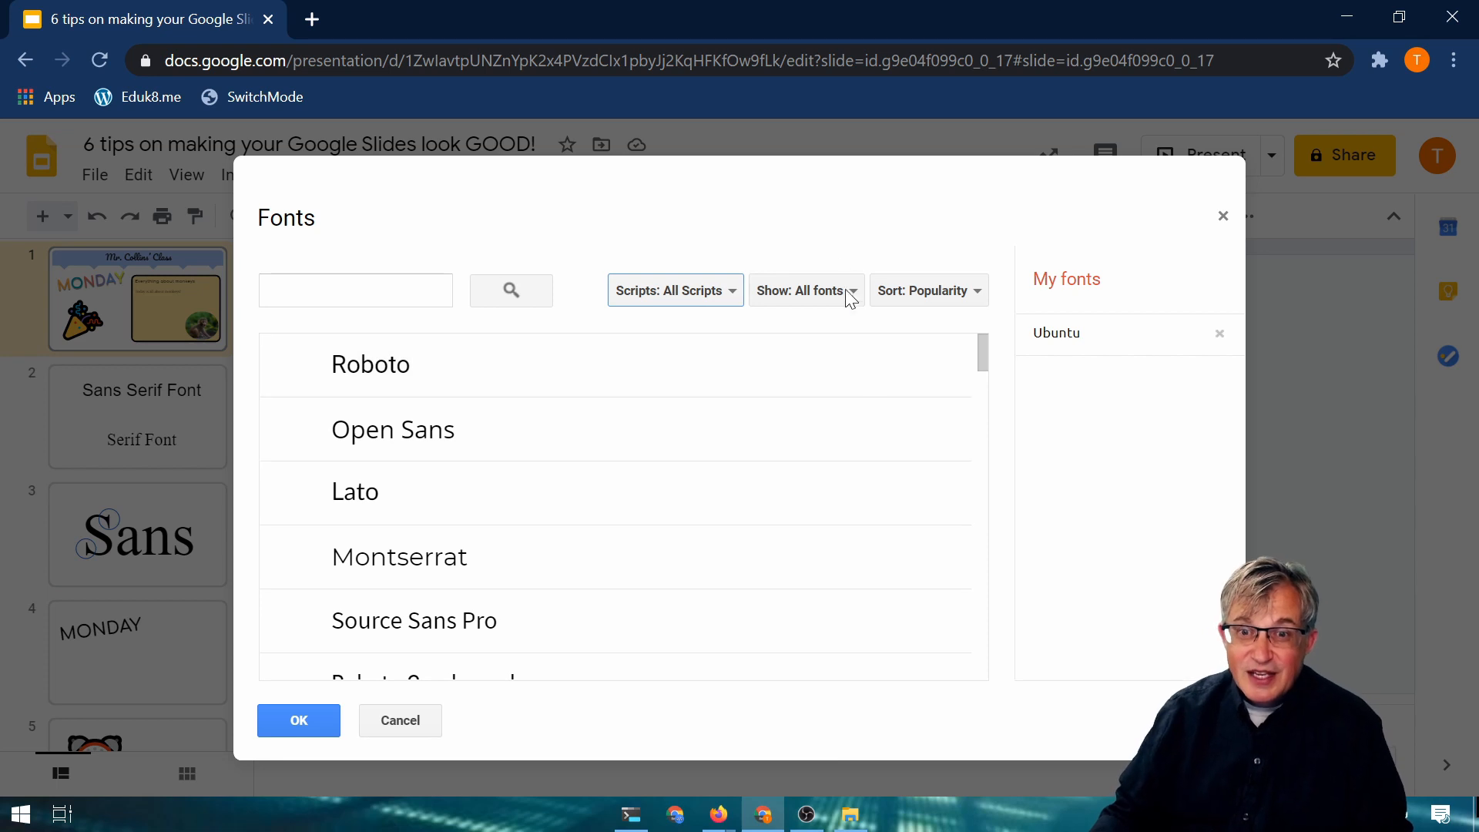
Step: Filter the font list to Handwriting fonts and sort it alphabetically
{"action": "left_click", "coordinate": [855, 296]}
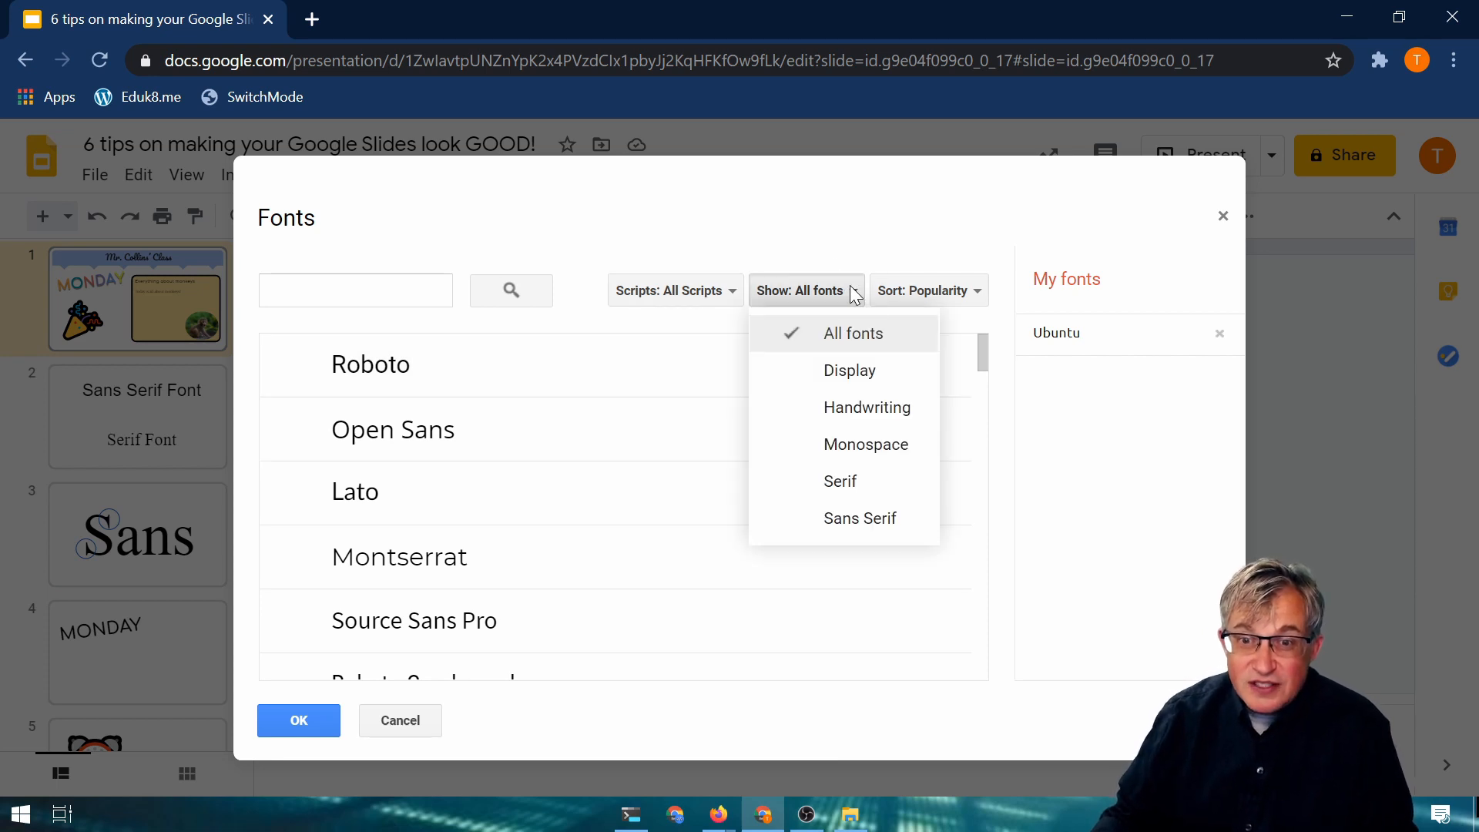
{"action": "left_click", "coordinate": [889, 420]}
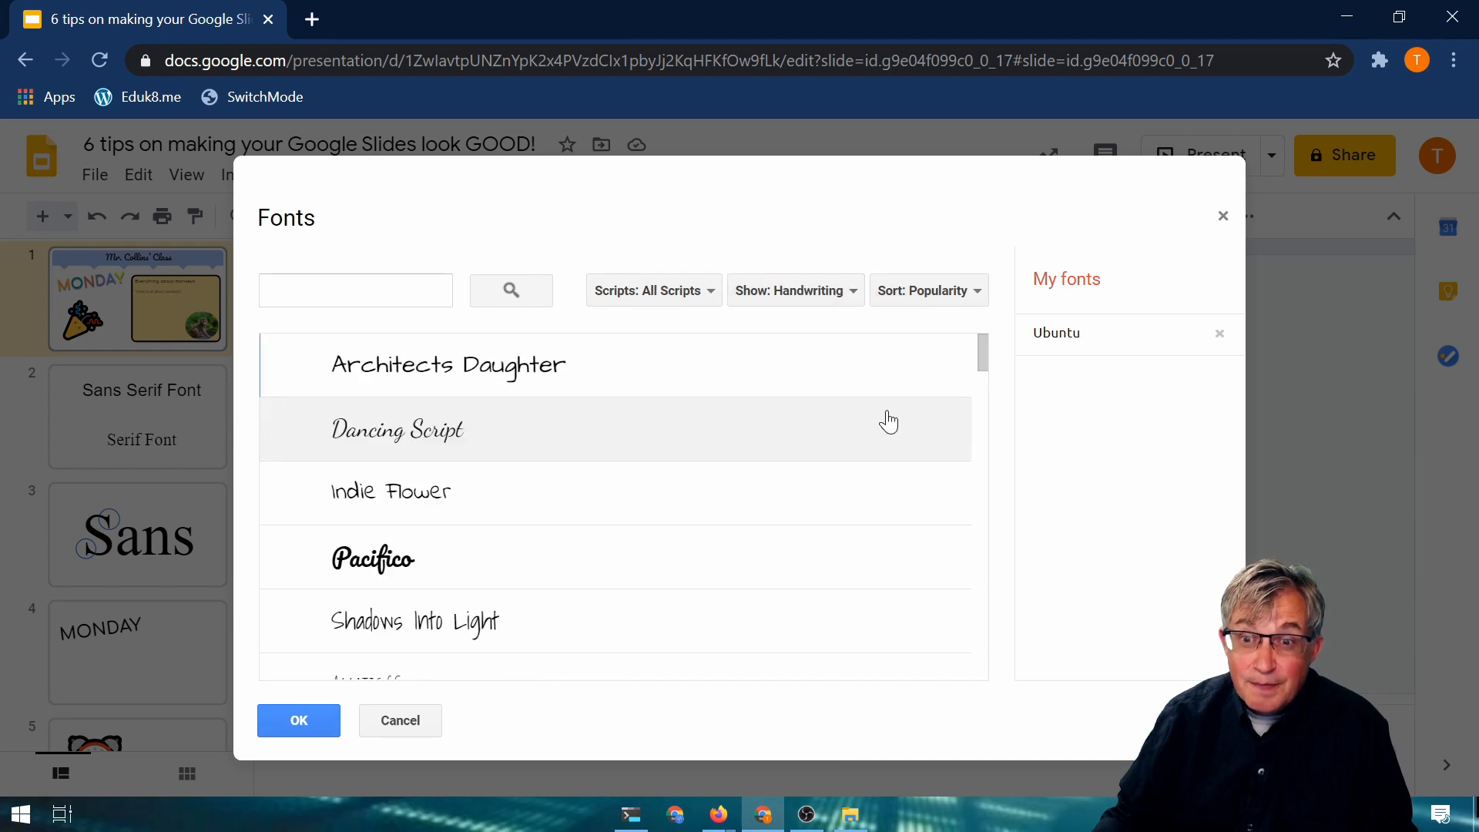
{"action": "left_click", "coordinate": [985, 302]}
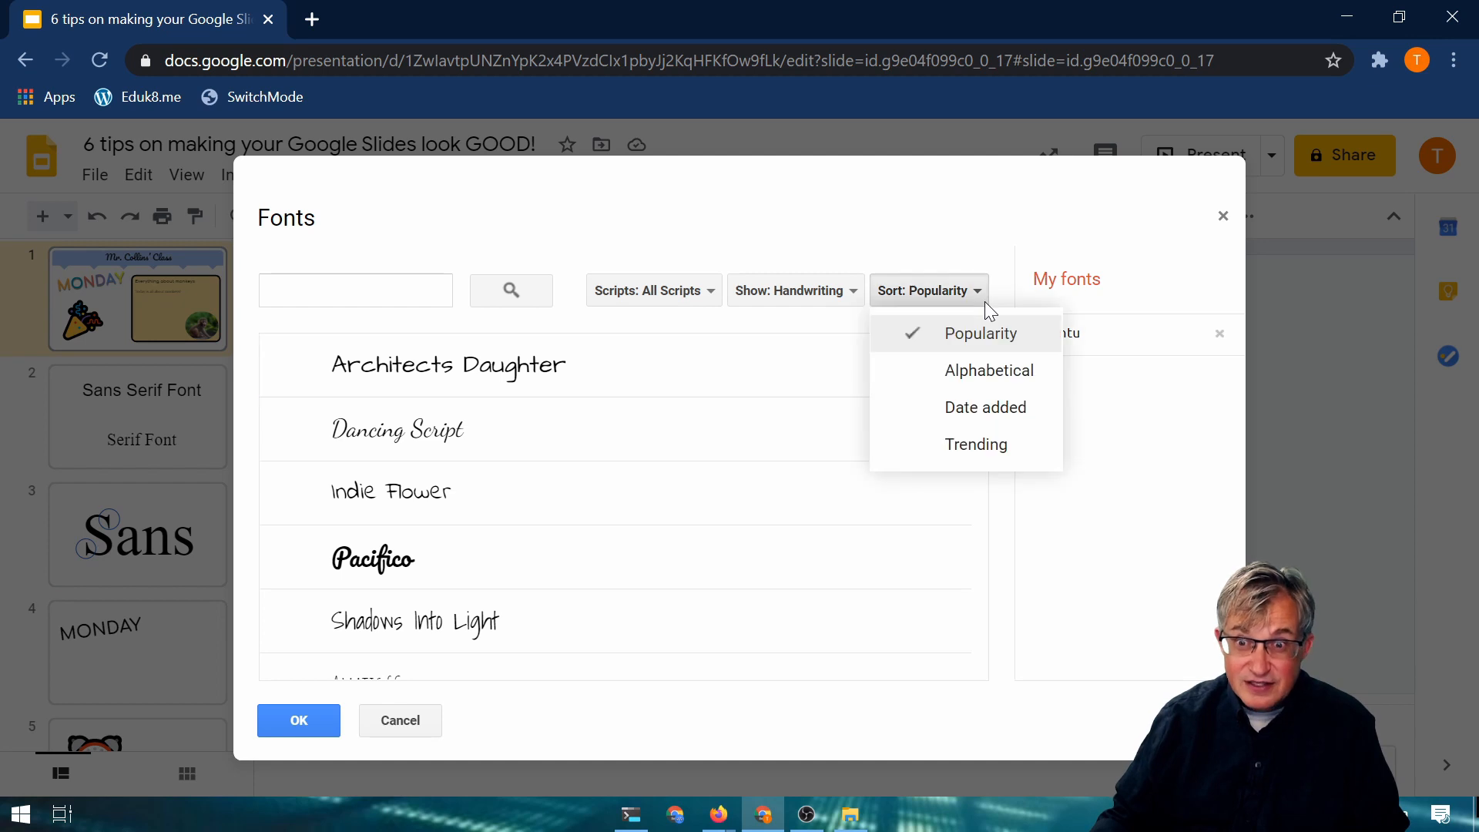
{"action": "left_click", "coordinate": [977, 377]}
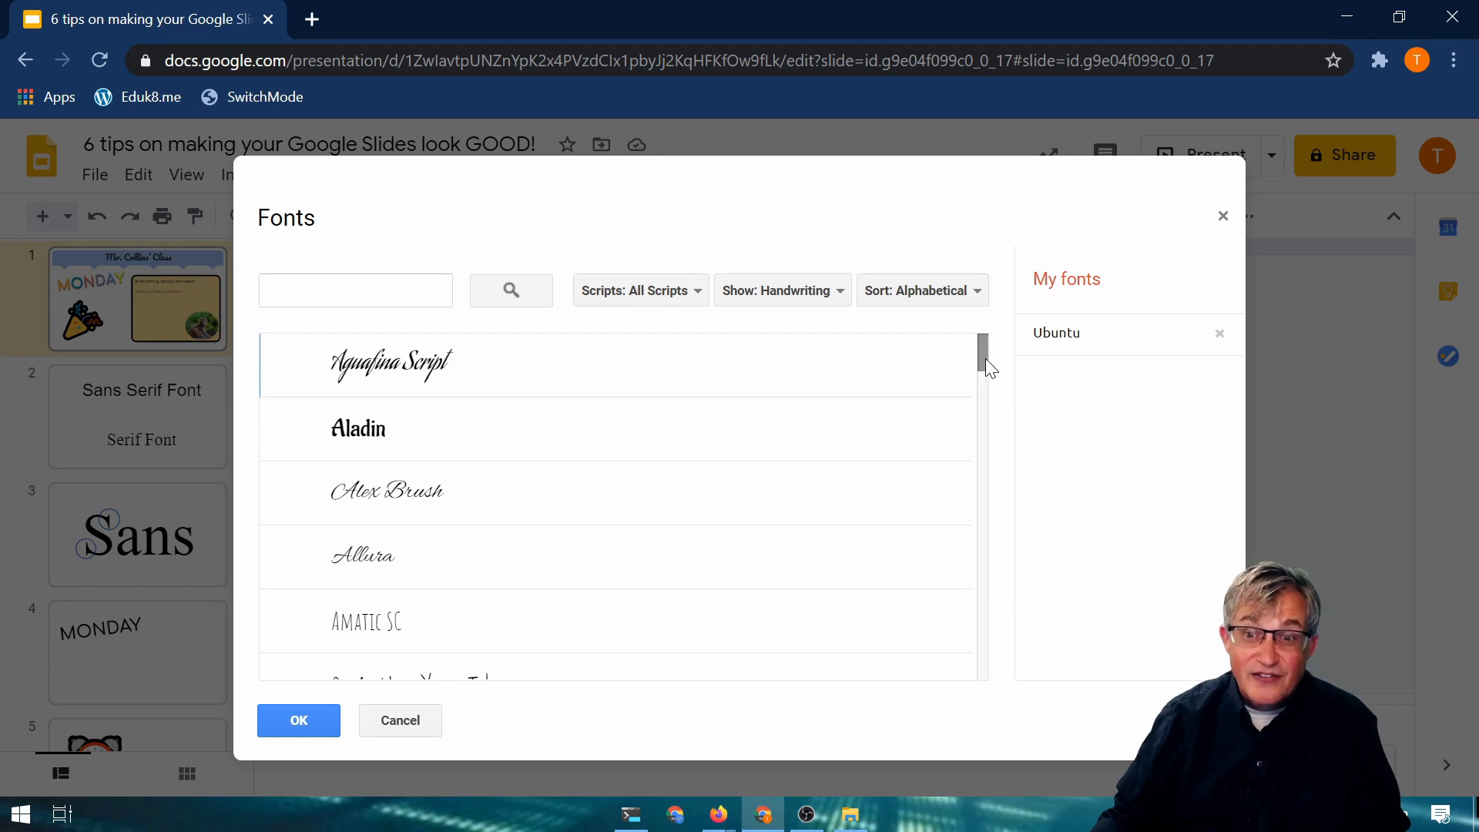
Step: Add the Short Stack handwriting font to My fonts
{"action": "left_click_drag", "start_coordinate": [987, 359], "coordinate": [1000, 695]}
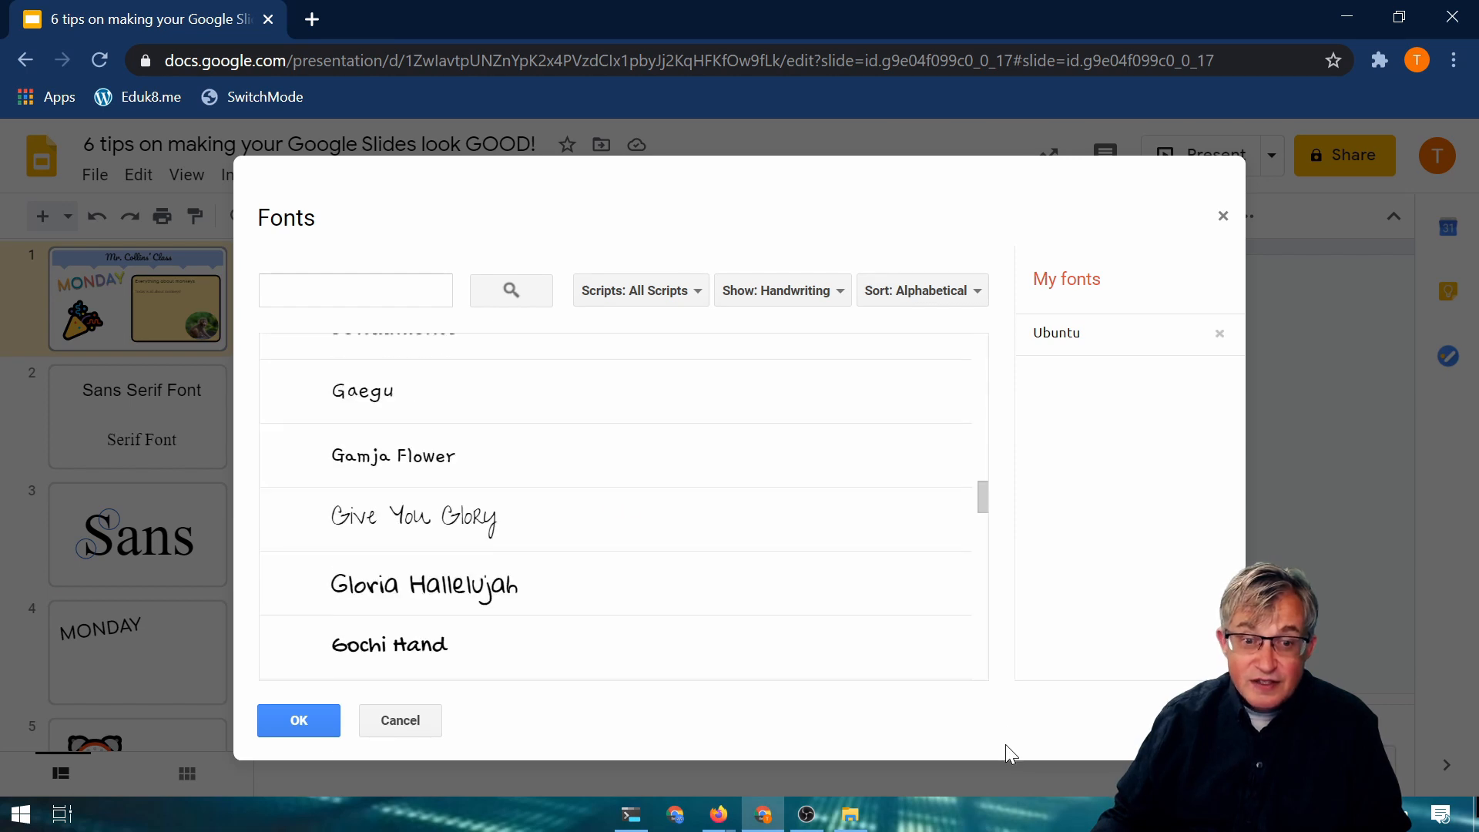
{"action": "left_click_drag", "start_coordinate": [980, 496], "coordinate": [978, 686]}
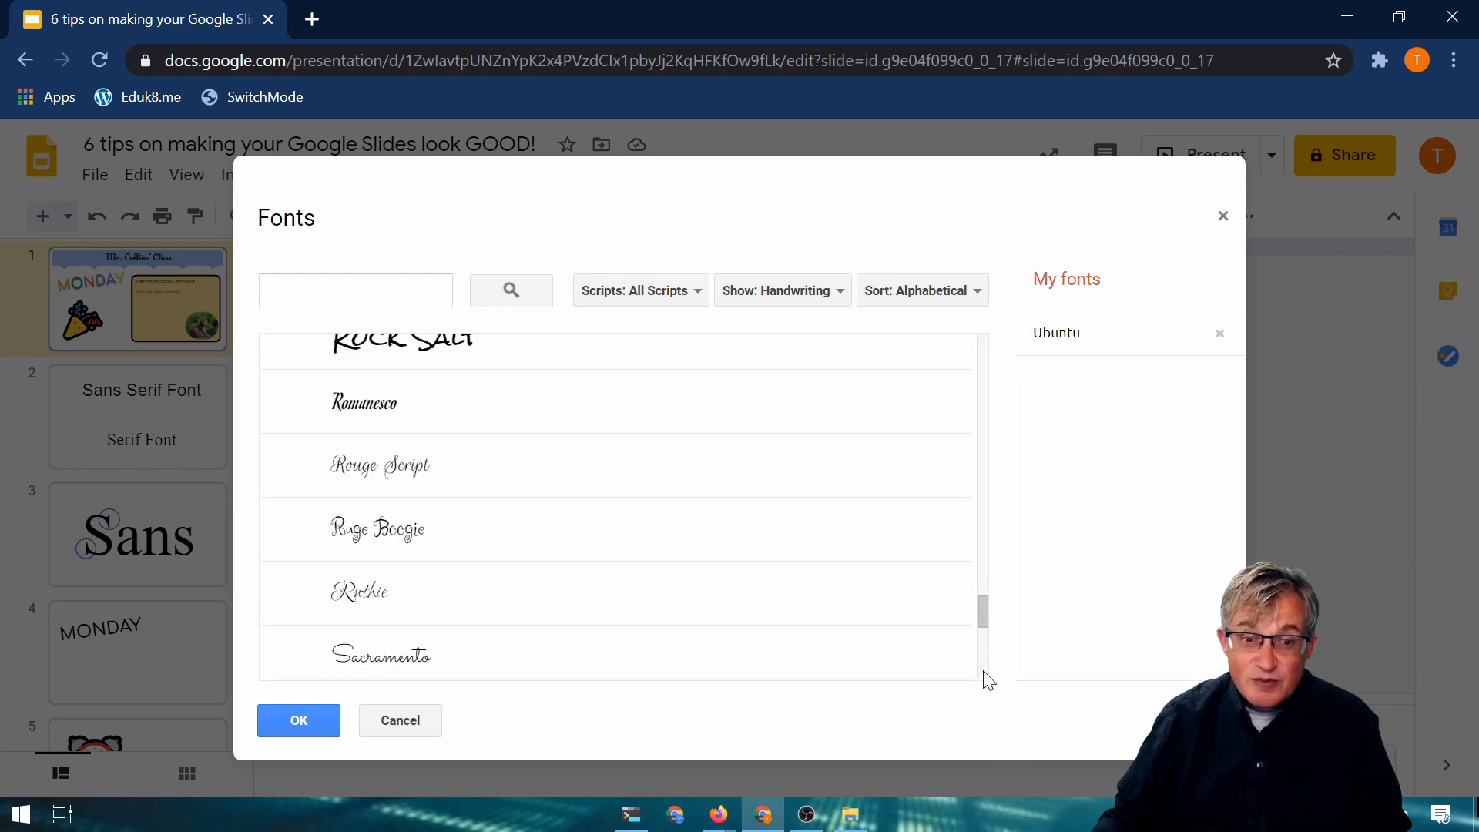
{"action": "left_click_drag", "start_coordinate": [981, 611], "coordinate": [1002, 781]}
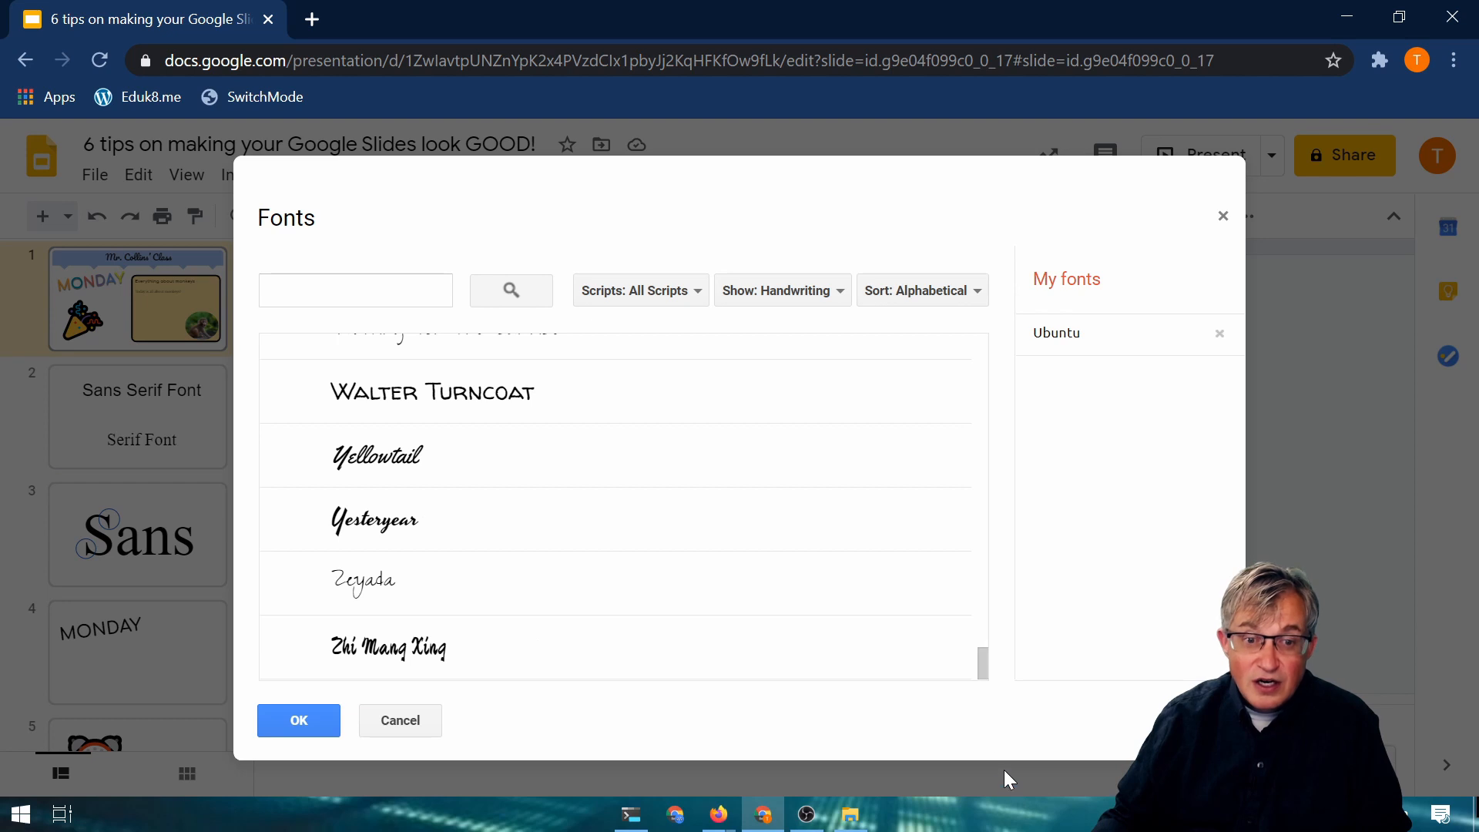
{"action": "mouse_move", "coordinate": [980, 667]}
{"action": "left_mouse_down"}
{"action": "mouse_move", "coordinate": [980, 651]}
{"action": "mouse_move", "coordinate": [981, 683]}
{"action": "left_mouse_up"}
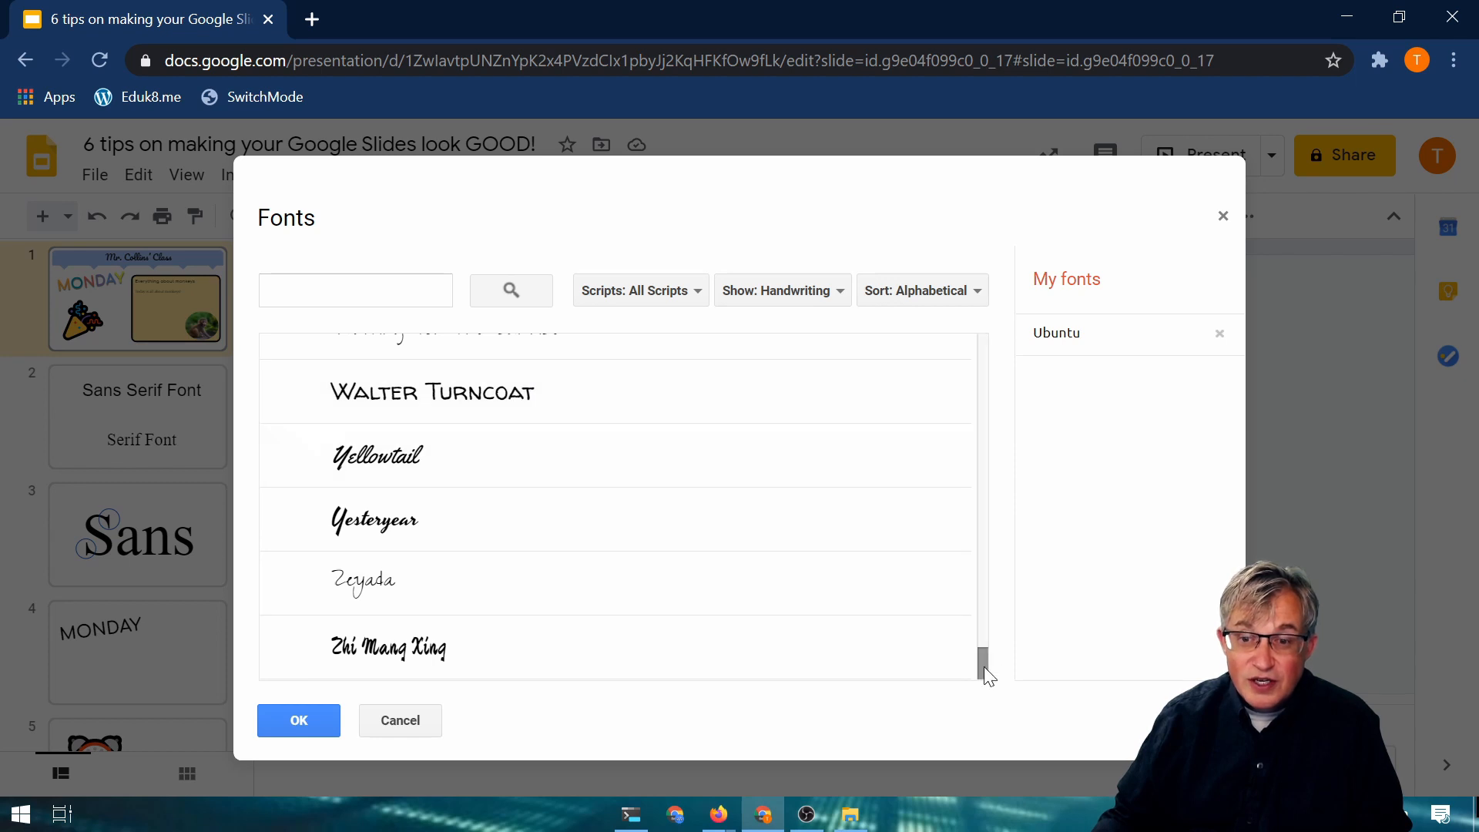
{"action": "left_click_drag", "start_coordinate": [981, 664], "coordinate": [983, 654]}
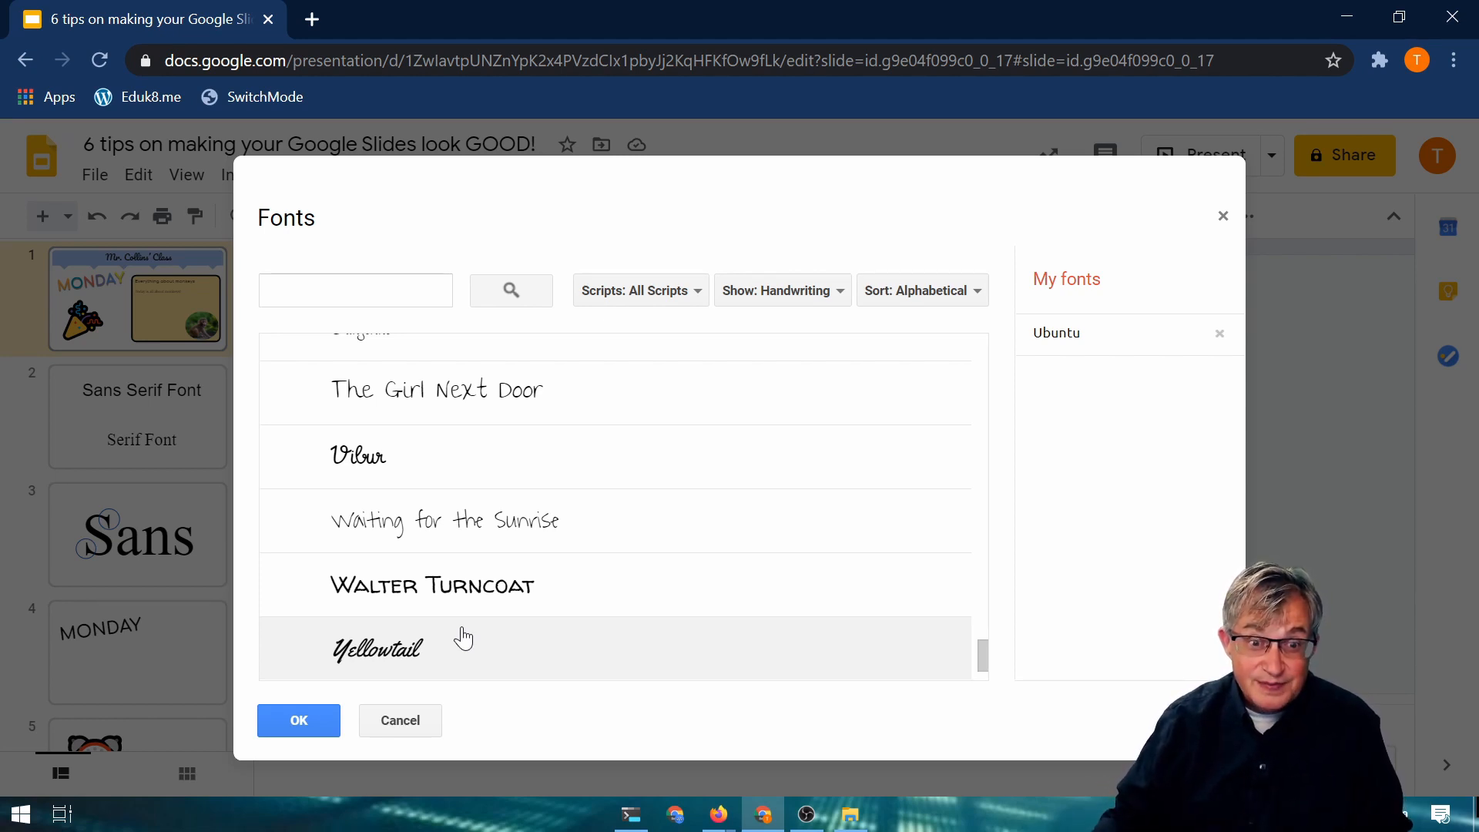
{"action": "scroll", "coordinate": [463, 639], "scroll_direction": "up", "scroll_amount": 2}
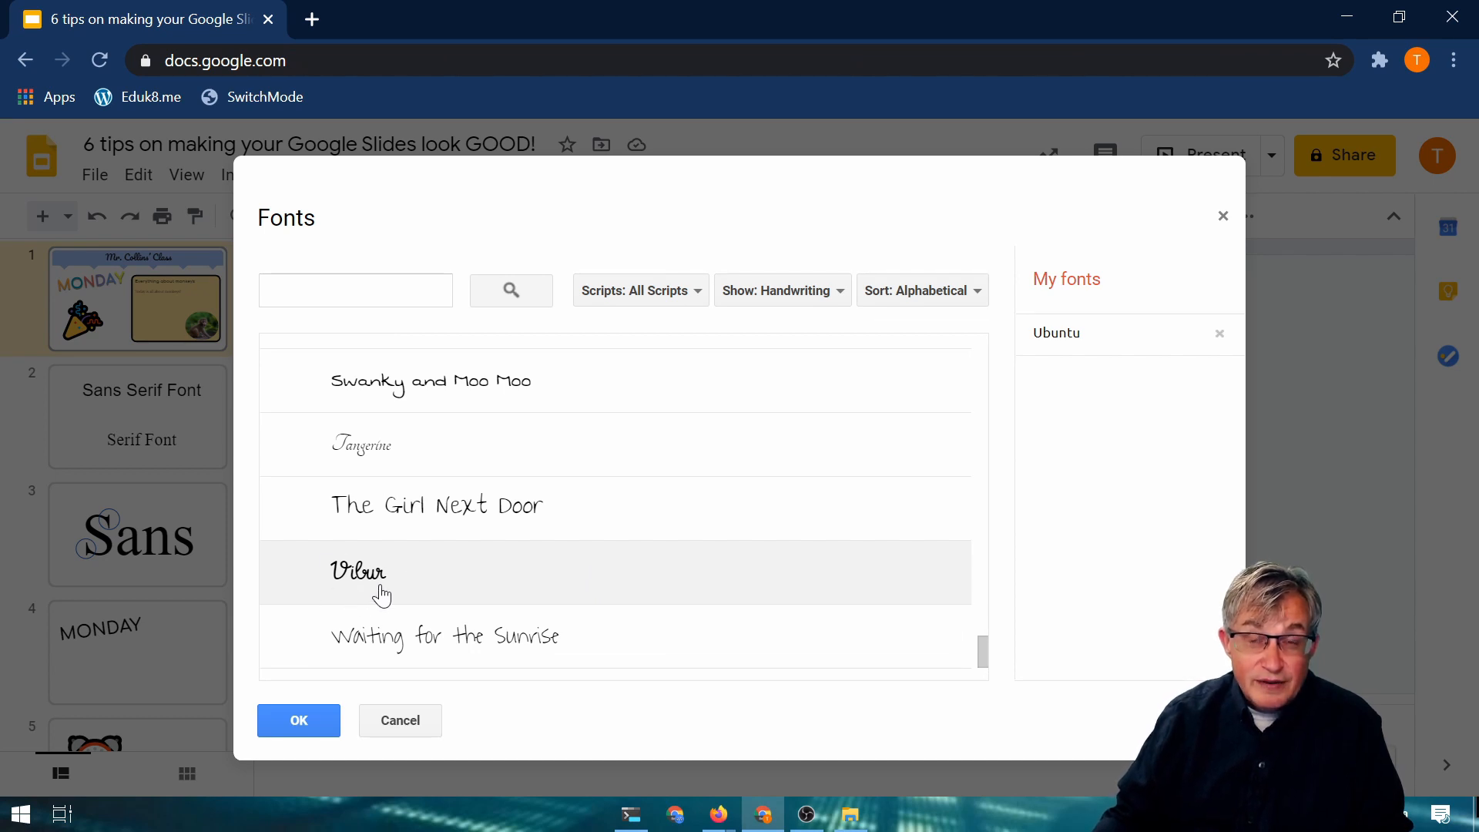
{"action": "scroll", "coordinate": [490, 598], "scroll_direction": "up", "scroll_amount": 2}
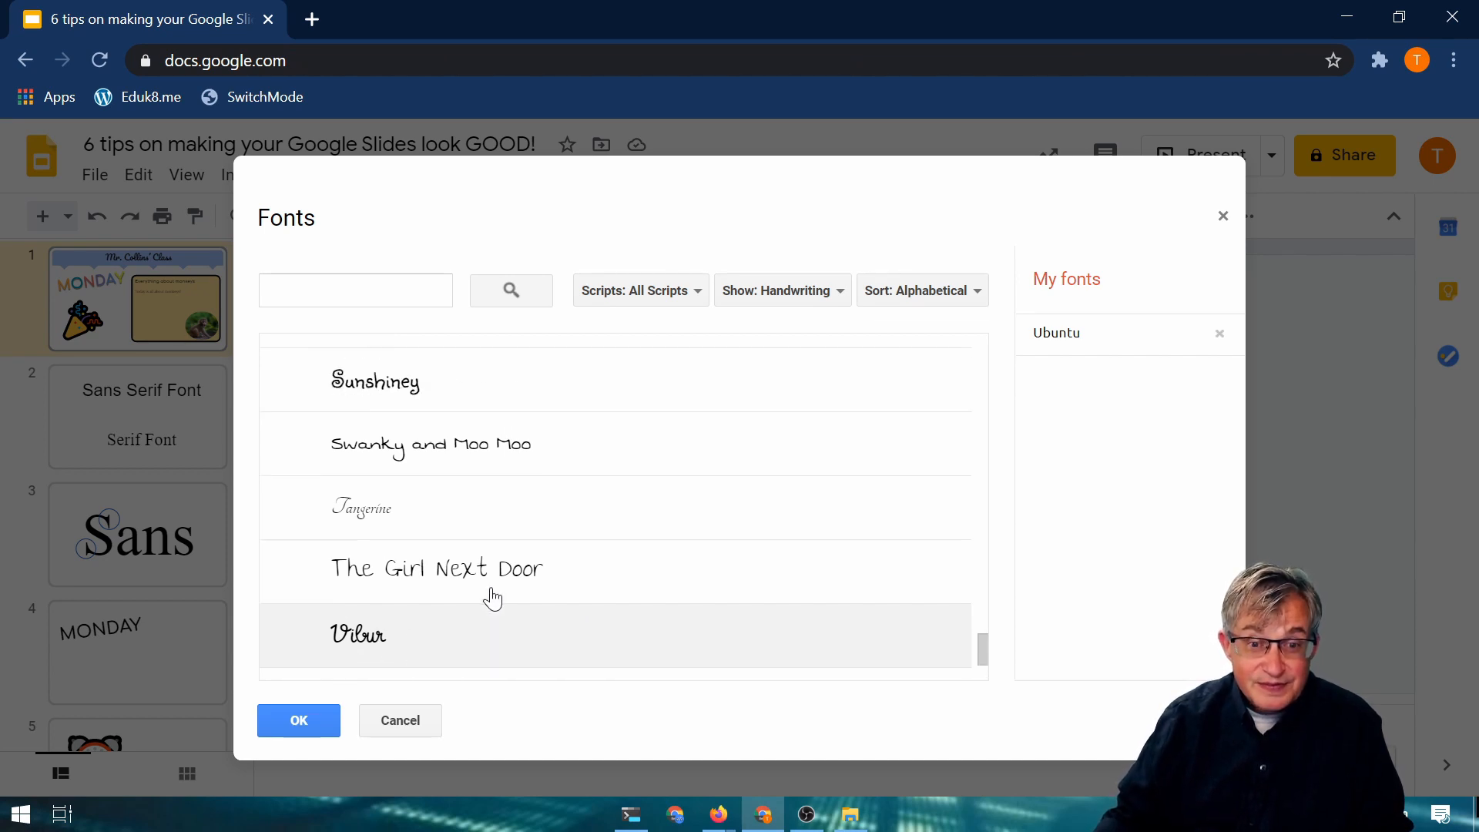
{"action": "scroll", "coordinate": [429, 634], "scroll_direction": "up", "scroll_amount": 2}
{"action": "scroll", "coordinate": [417, 583], "scroll_direction": "up", "scroll_amount": 2}
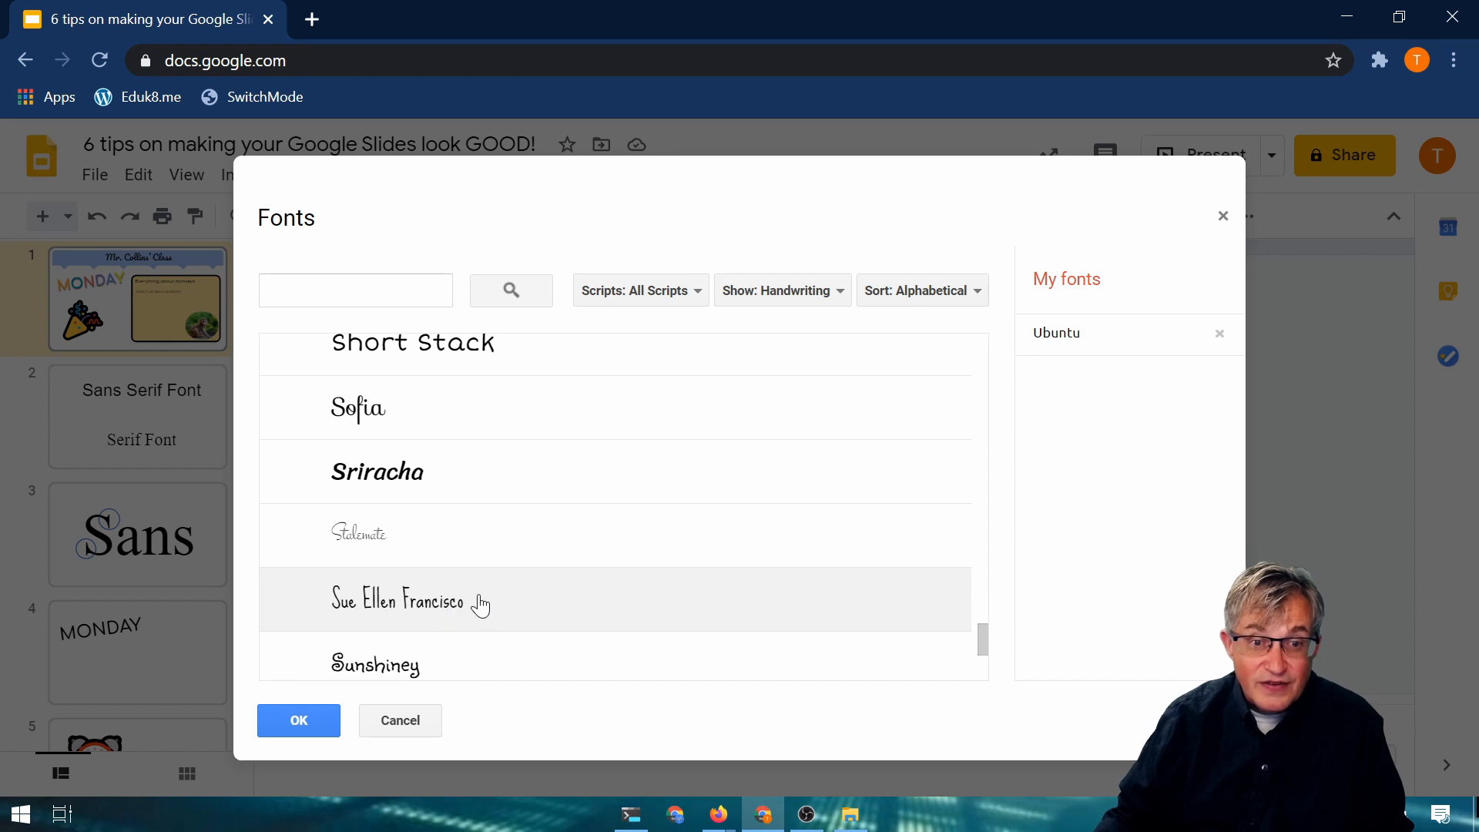
{"action": "scroll", "coordinate": [479, 605], "scroll_direction": "up", "scroll_amount": 2}
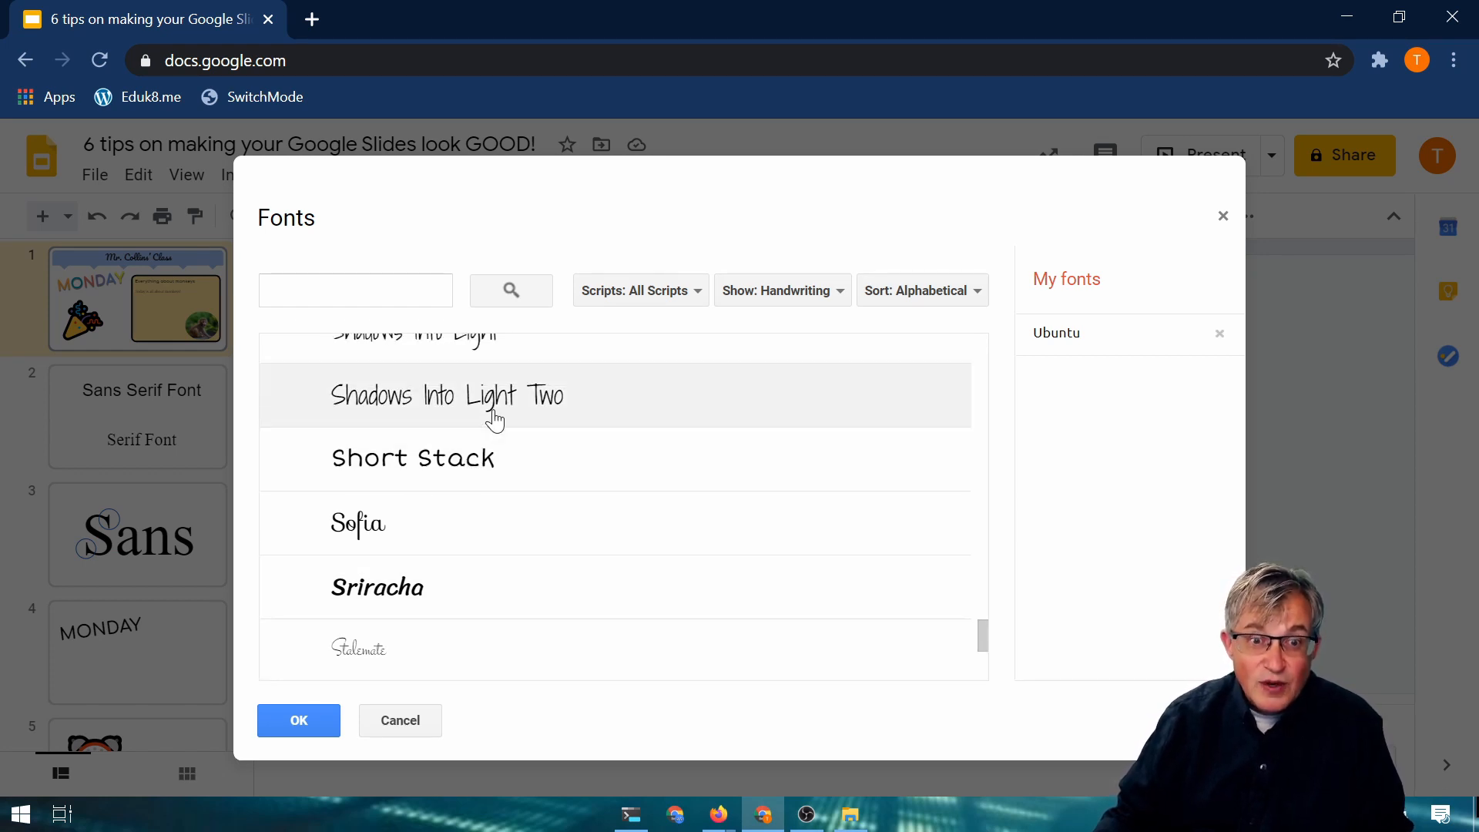
{"action": "left_click", "coordinate": [431, 458]}
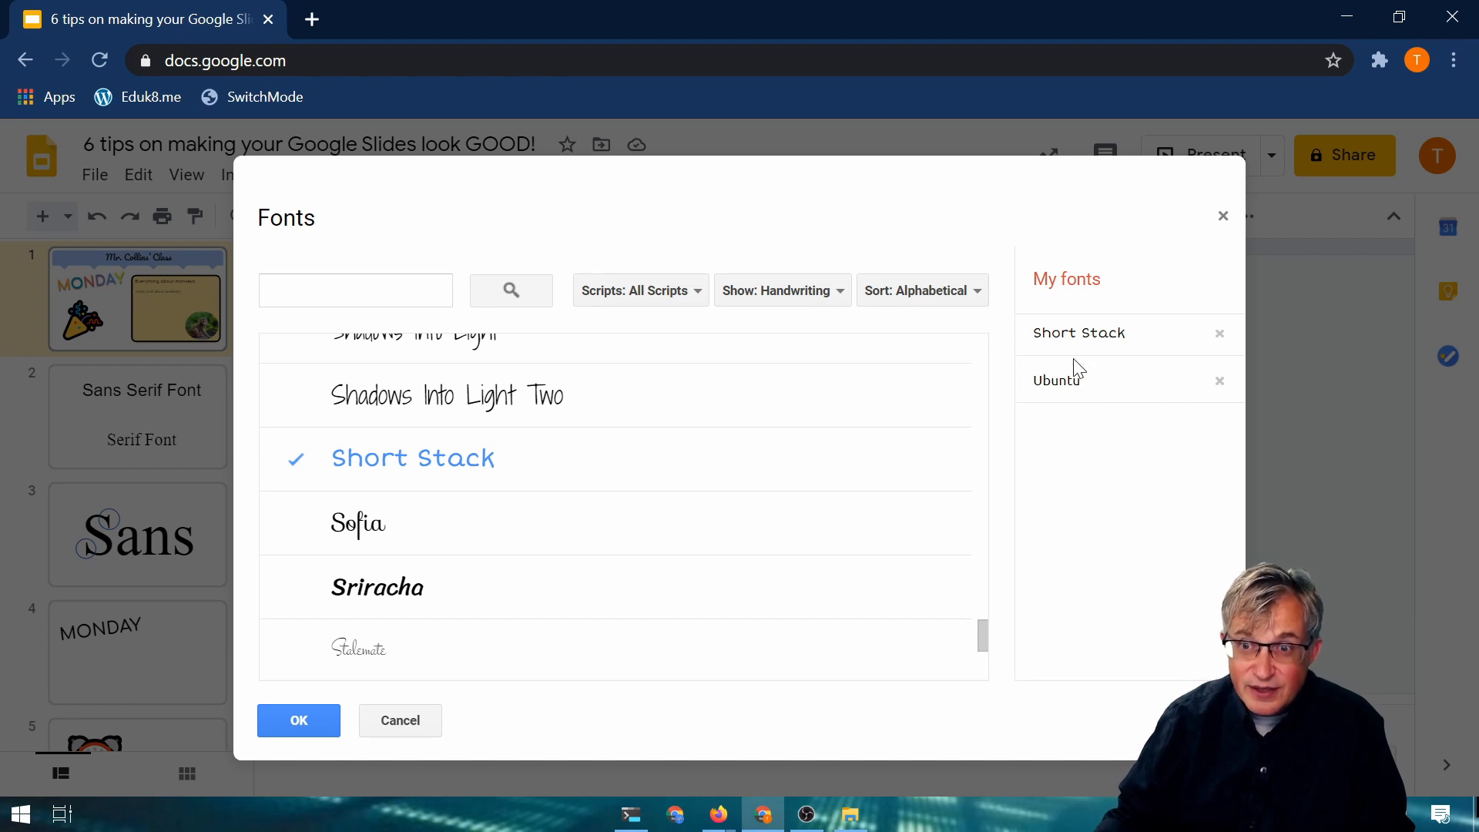
Step: Browse the remaining handwriting fonts and add Walter Turncoat to My fonts
{"action": "scroll", "coordinate": [634, 548], "scroll_direction": "up", "scroll_amount": 2}
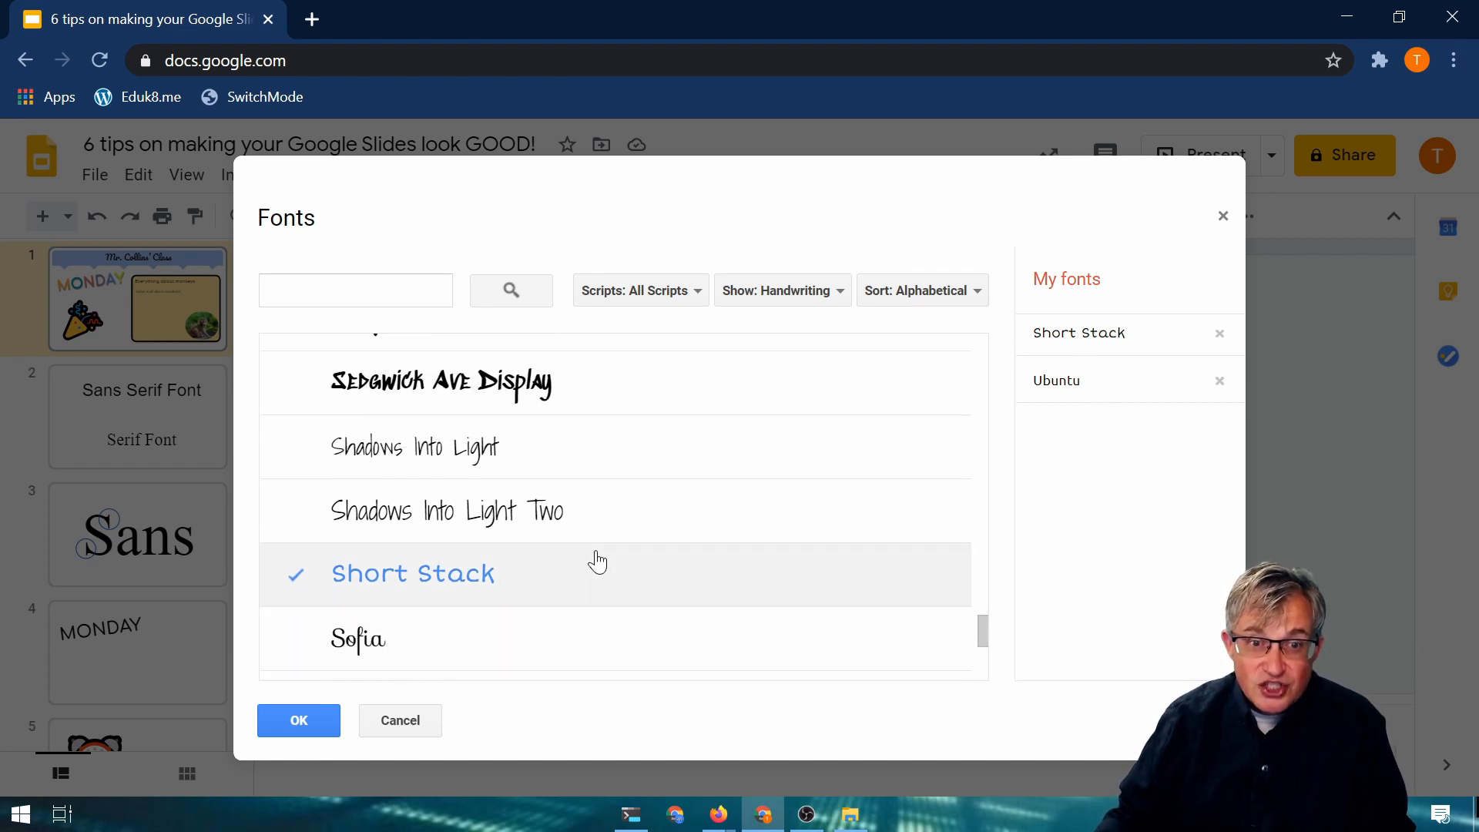
{"action": "scroll", "coordinate": [596, 562], "scroll_direction": "up", "scroll_amount": 2}
{"action": "scroll", "coordinate": [594, 562], "scroll_direction": "up", "scroll_amount": 2}
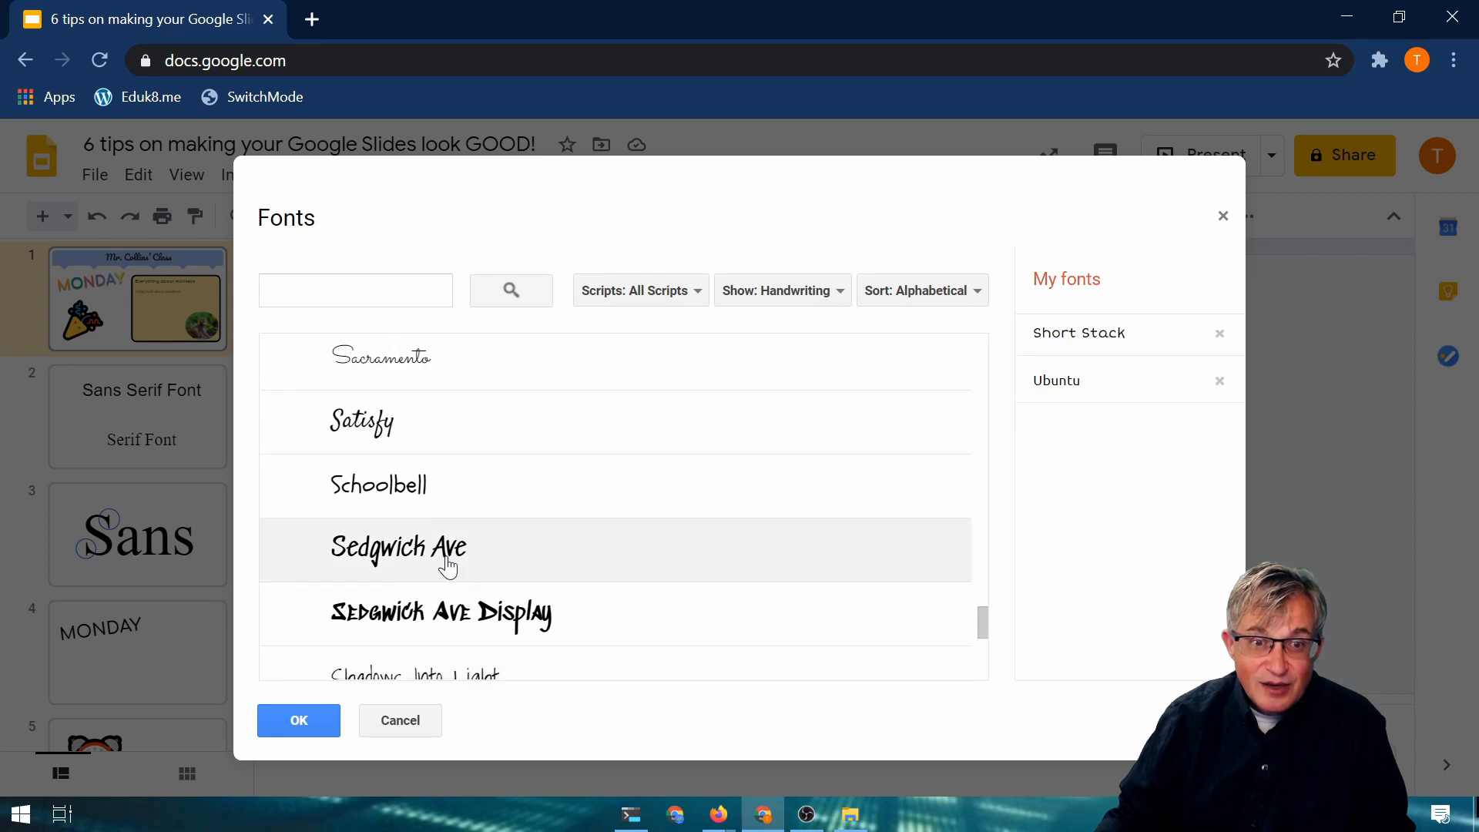
{"action": "scroll", "coordinate": [529, 539], "scroll_direction": "up", "scroll_amount": 4}
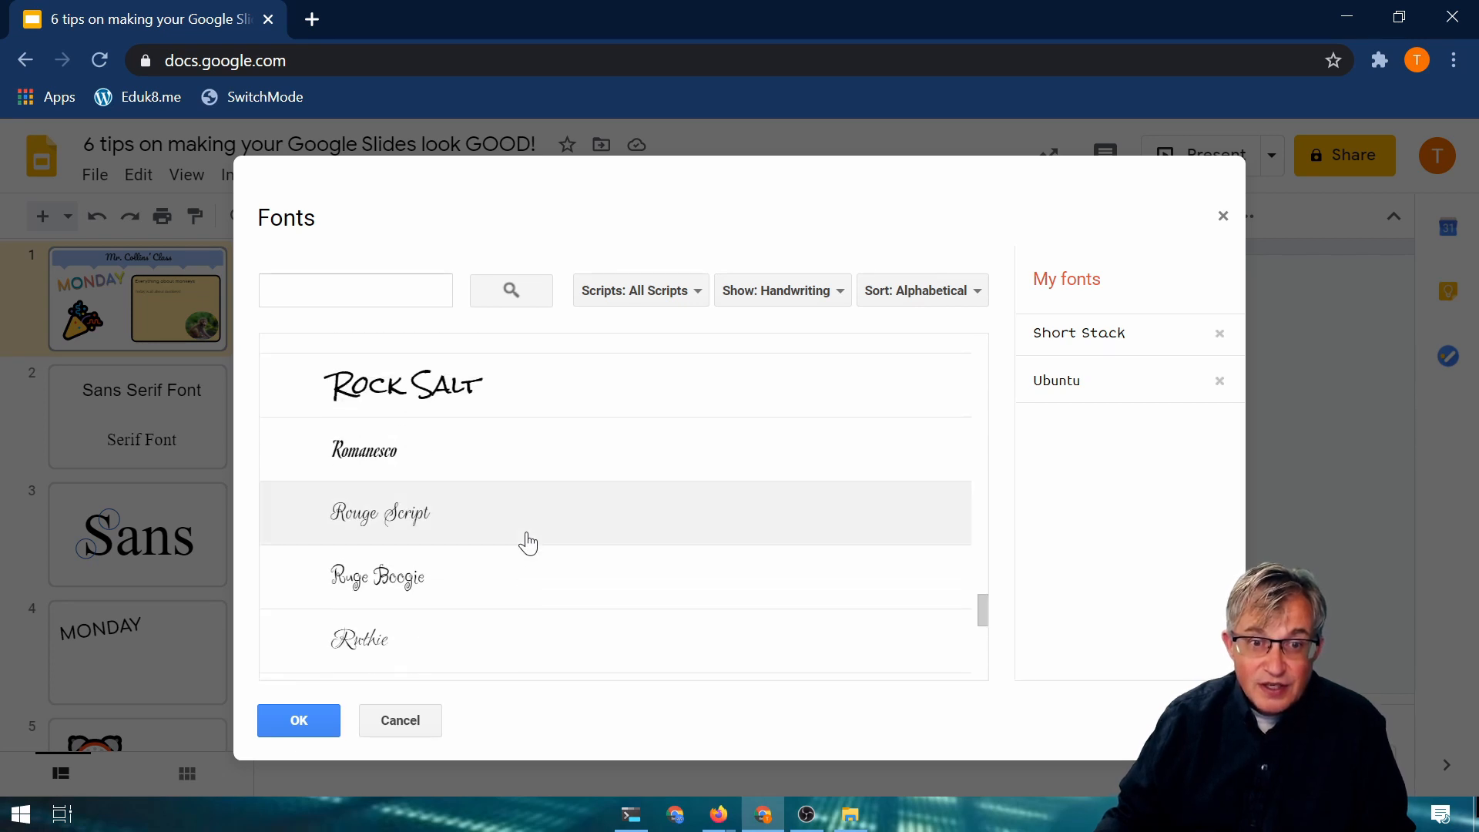
{"action": "scroll", "coordinate": [550, 542], "scroll_direction": "up", "scroll_amount": 1}
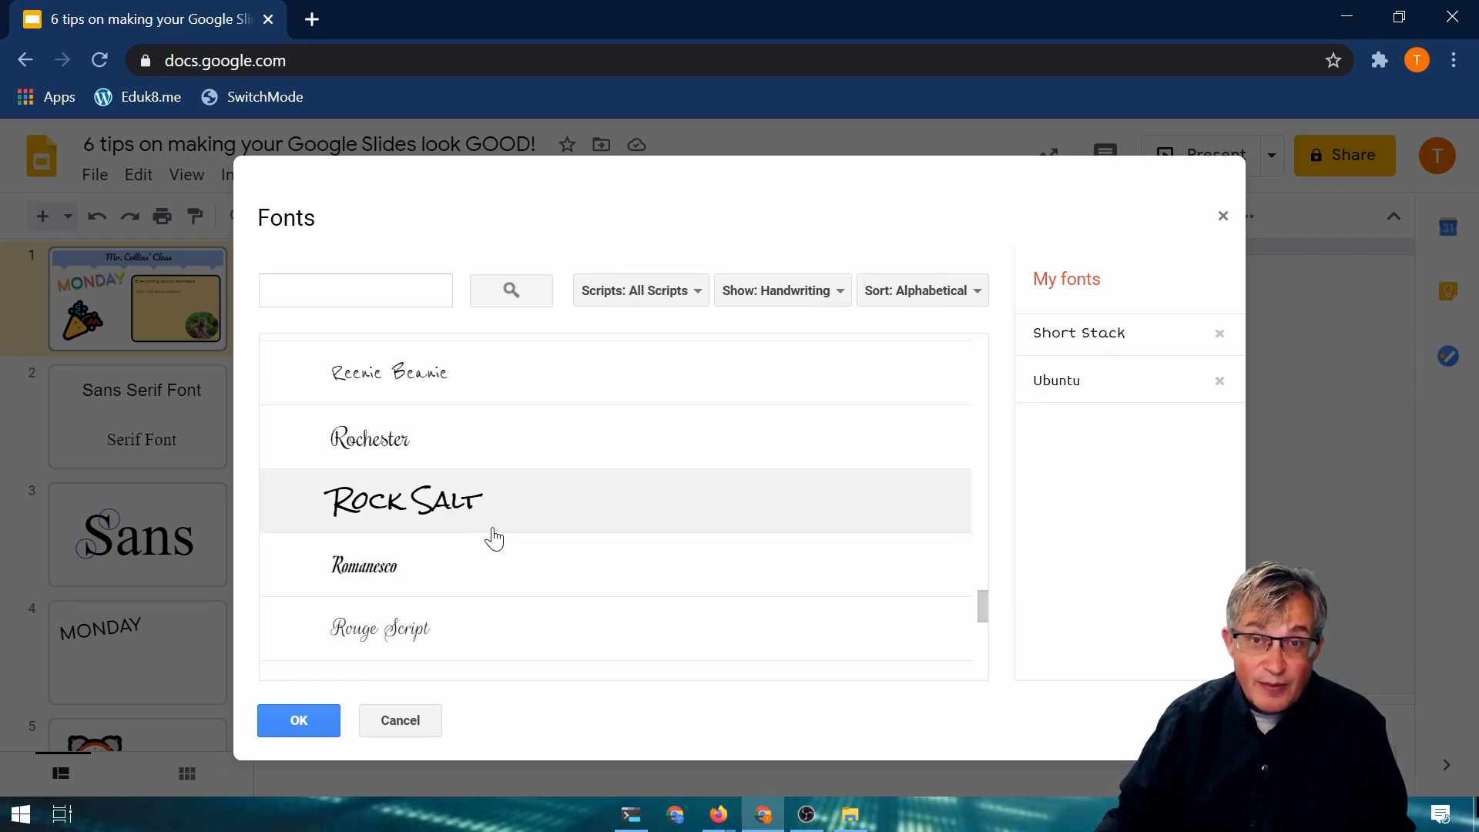
{"action": "scroll", "coordinate": [494, 538], "scroll_direction": "down", "scroll_amount": 15}
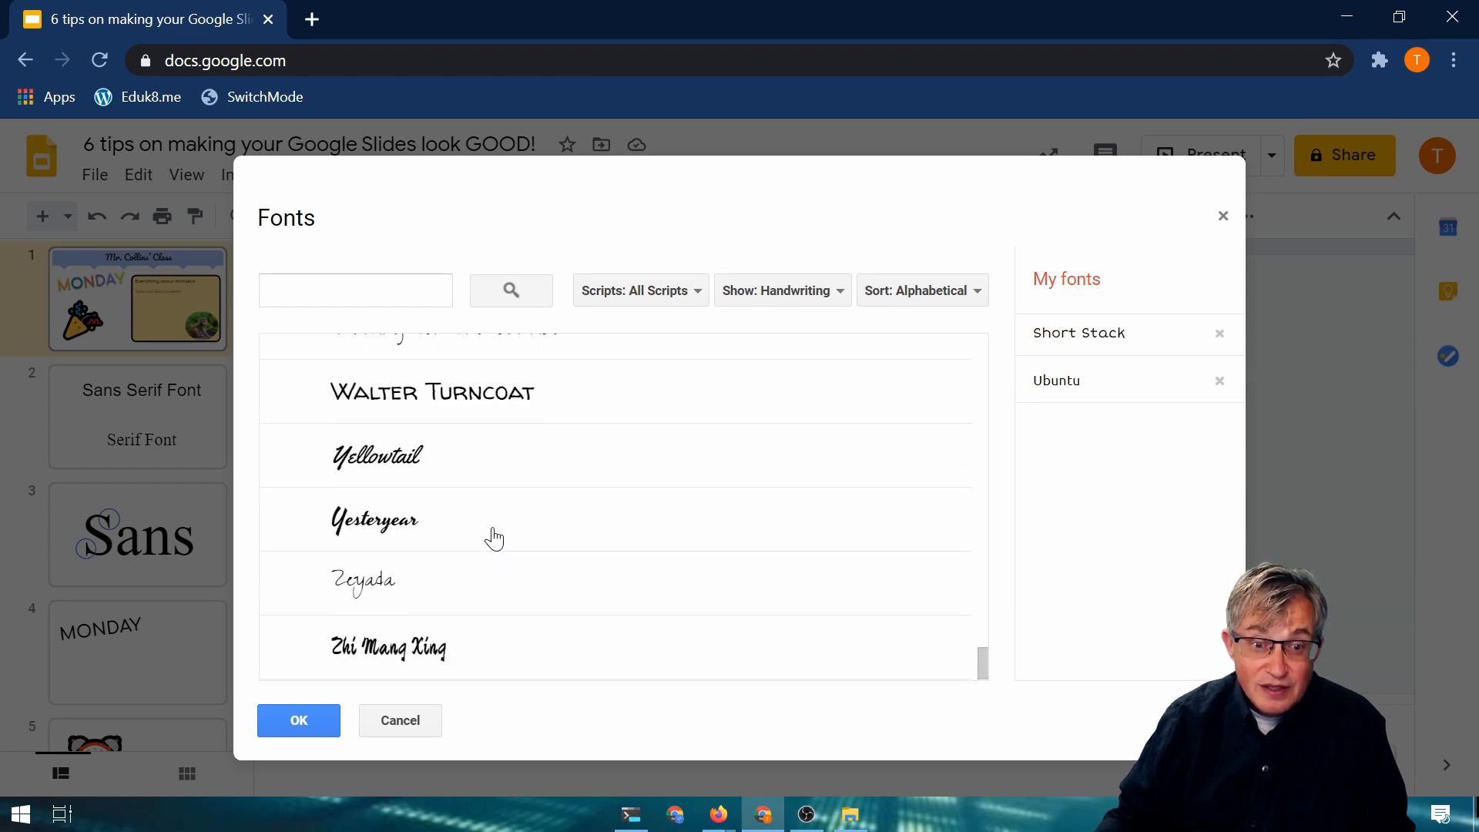
{"action": "scroll", "coordinate": [494, 538], "scroll_direction": "up", "scroll_amount": 3}
{"action": "scroll", "coordinate": [494, 539], "scroll_direction": "down", "scroll_amount": 3}
{"action": "left_click", "coordinate": [451, 407]}
Step: Change the font category filter to show only Sans Serif fonts
{"action": "scroll", "coordinate": [545, 579], "scroll_direction": "up", "scroll_amount": 5}
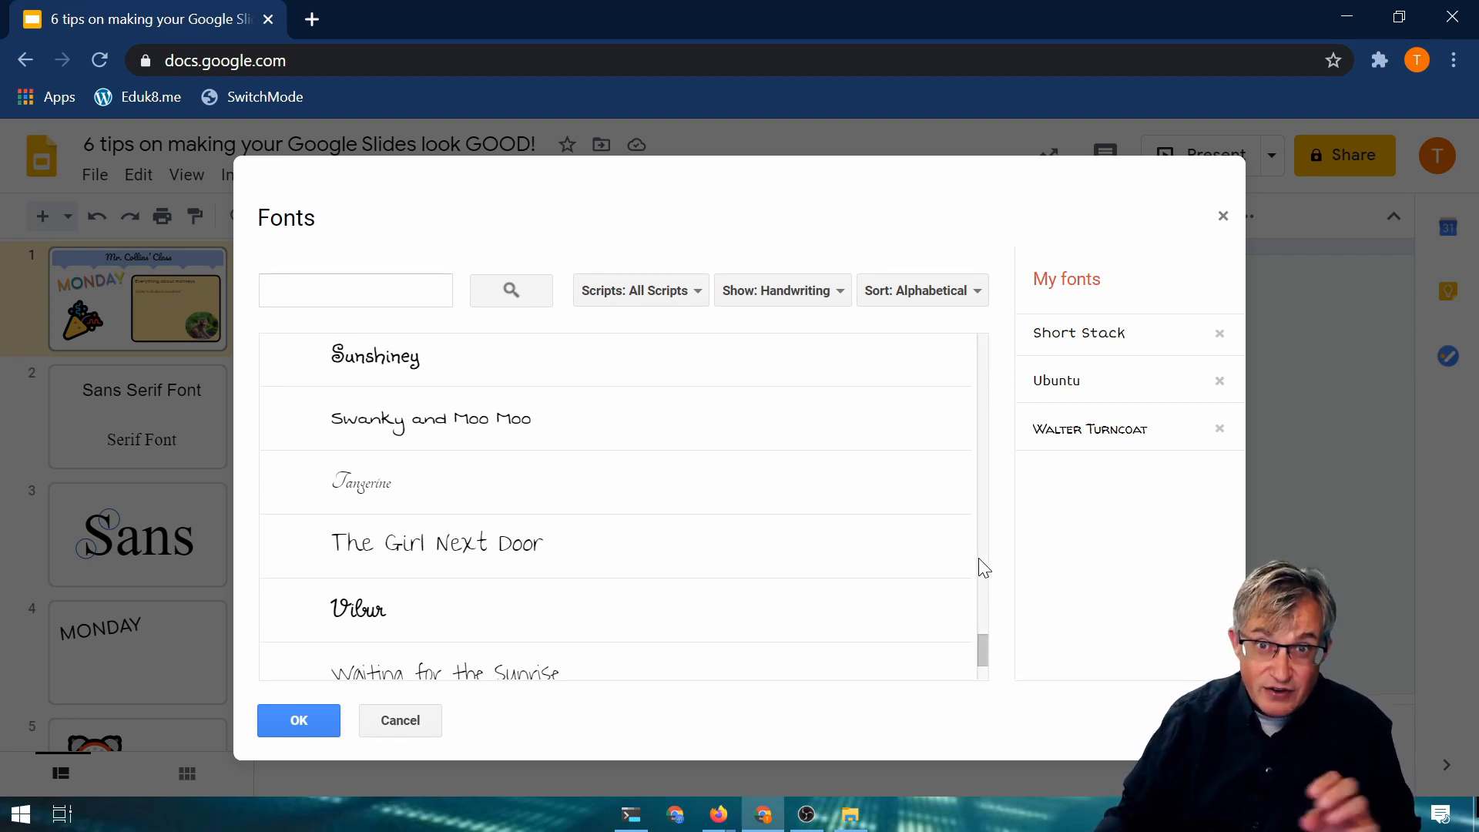
{"action": "left_click", "coordinate": [809, 293]}
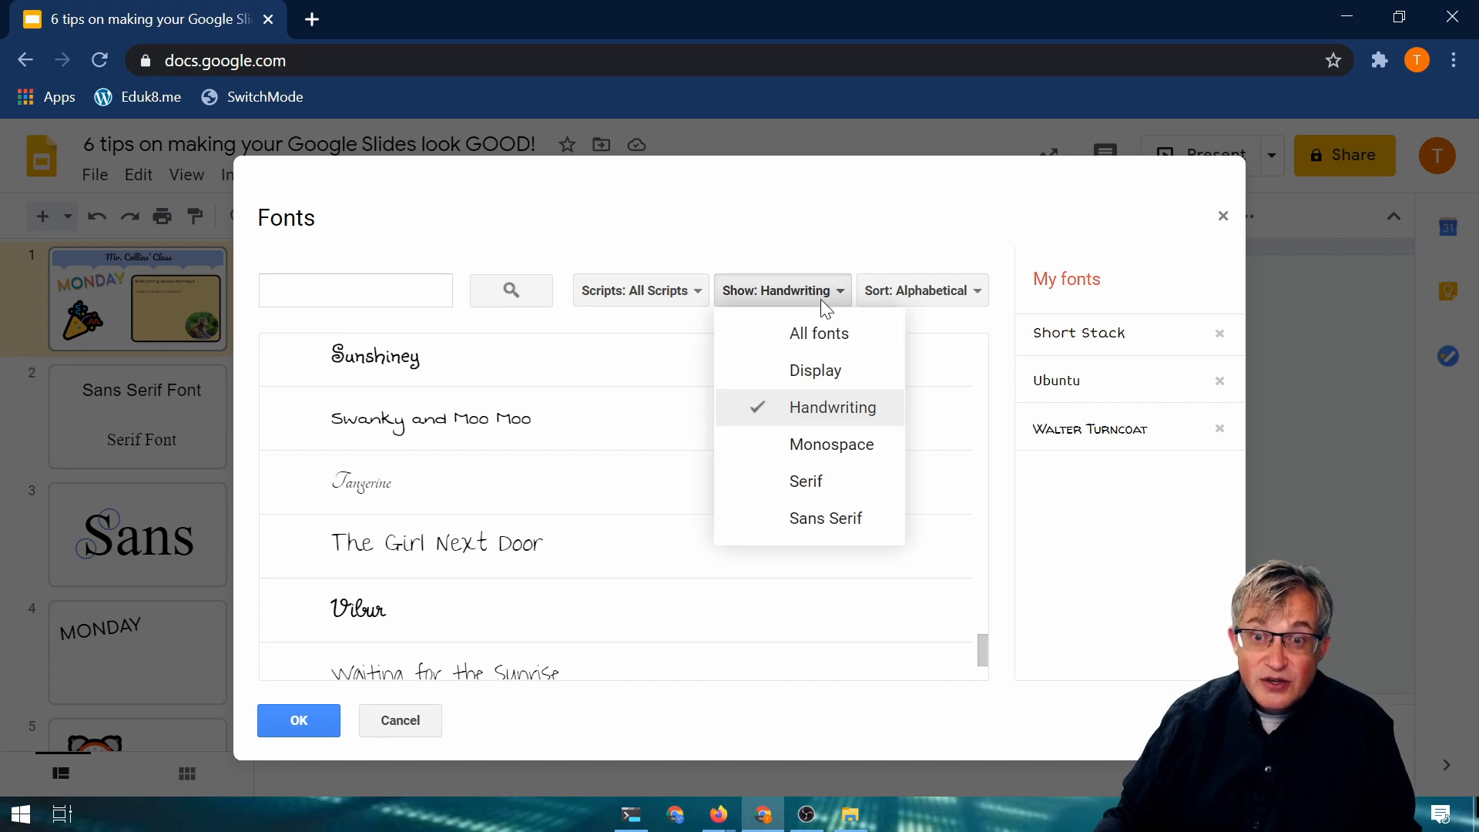
{"action": "left_click", "coordinate": [826, 518]}
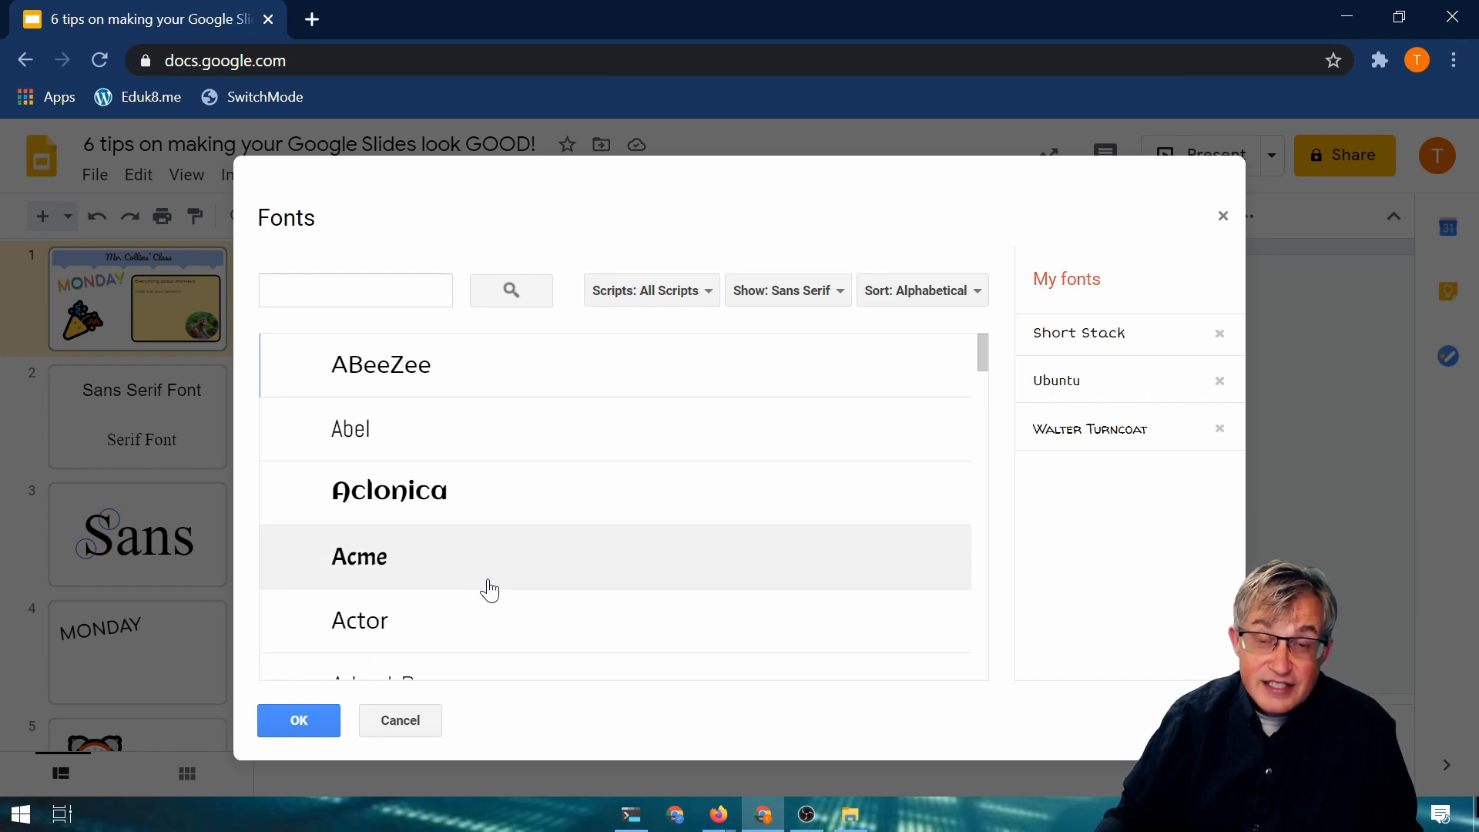
Step: Browse the alphabetical Sans Serif list and add Sulphur Point to My fonts
{"action": "left_click_drag", "start_coordinate": [984, 350], "coordinate": [965, 826]}
{"action": "left_click_drag", "start_coordinate": [979, 566], "coordinate": [968, 749]}
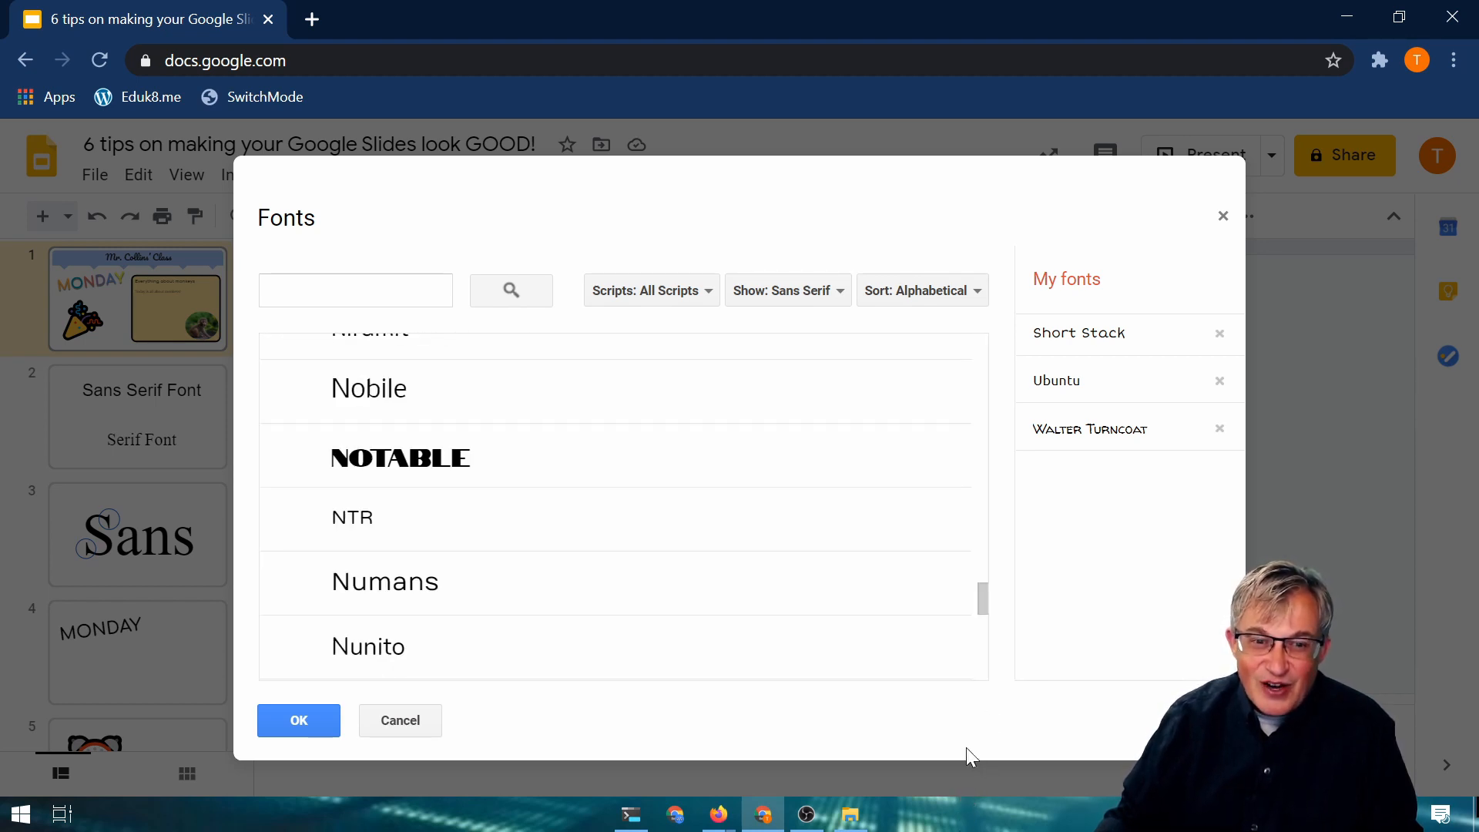
{"action": "left_click_drag", "start_coordinate": [987, 601], "coordinate": [981, 734]}
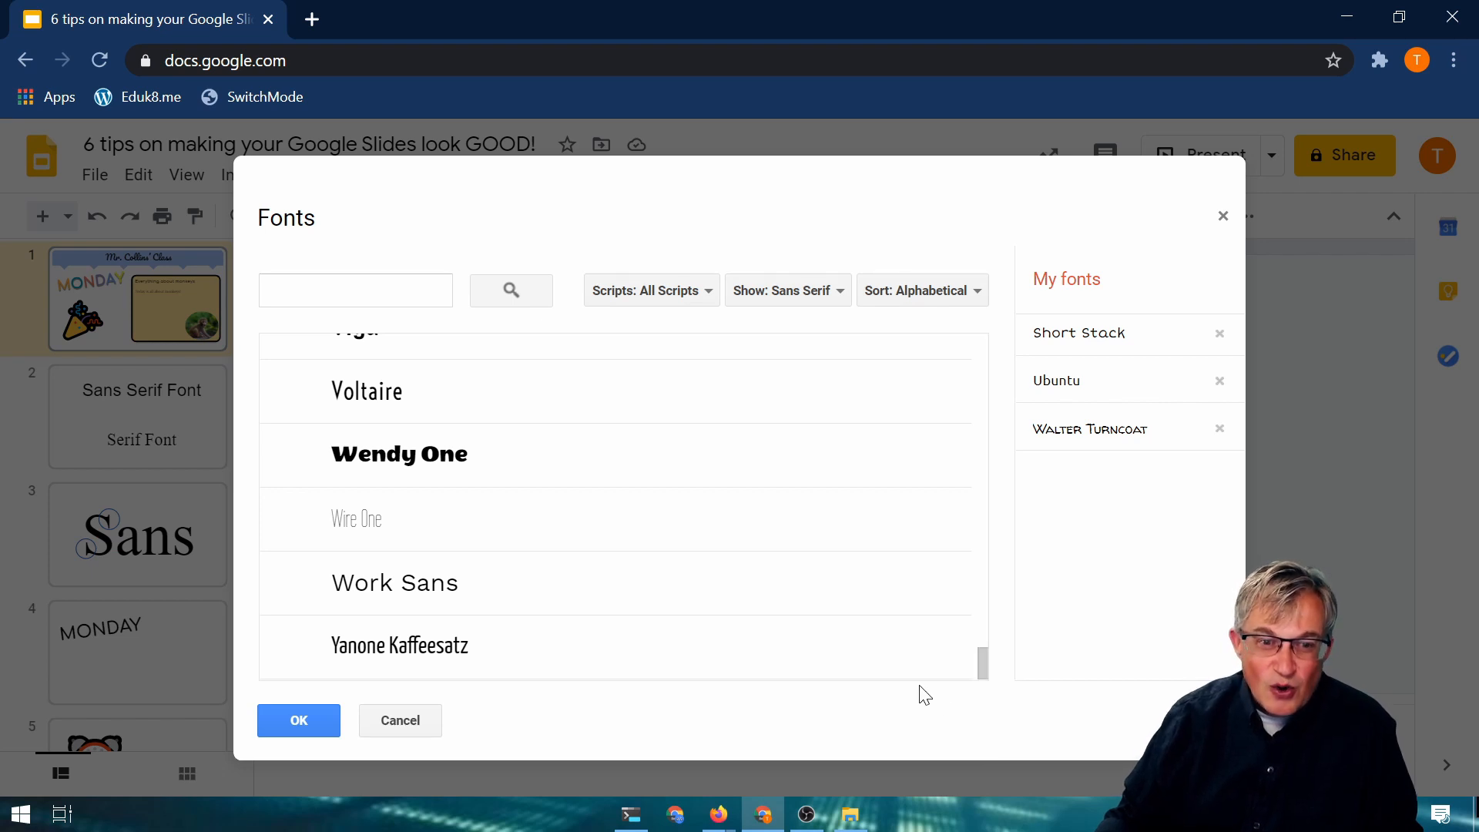
{"action": "scroll", "coordinate": [594, 651], "scroll_direction": "up", "scroll_amount": 5}
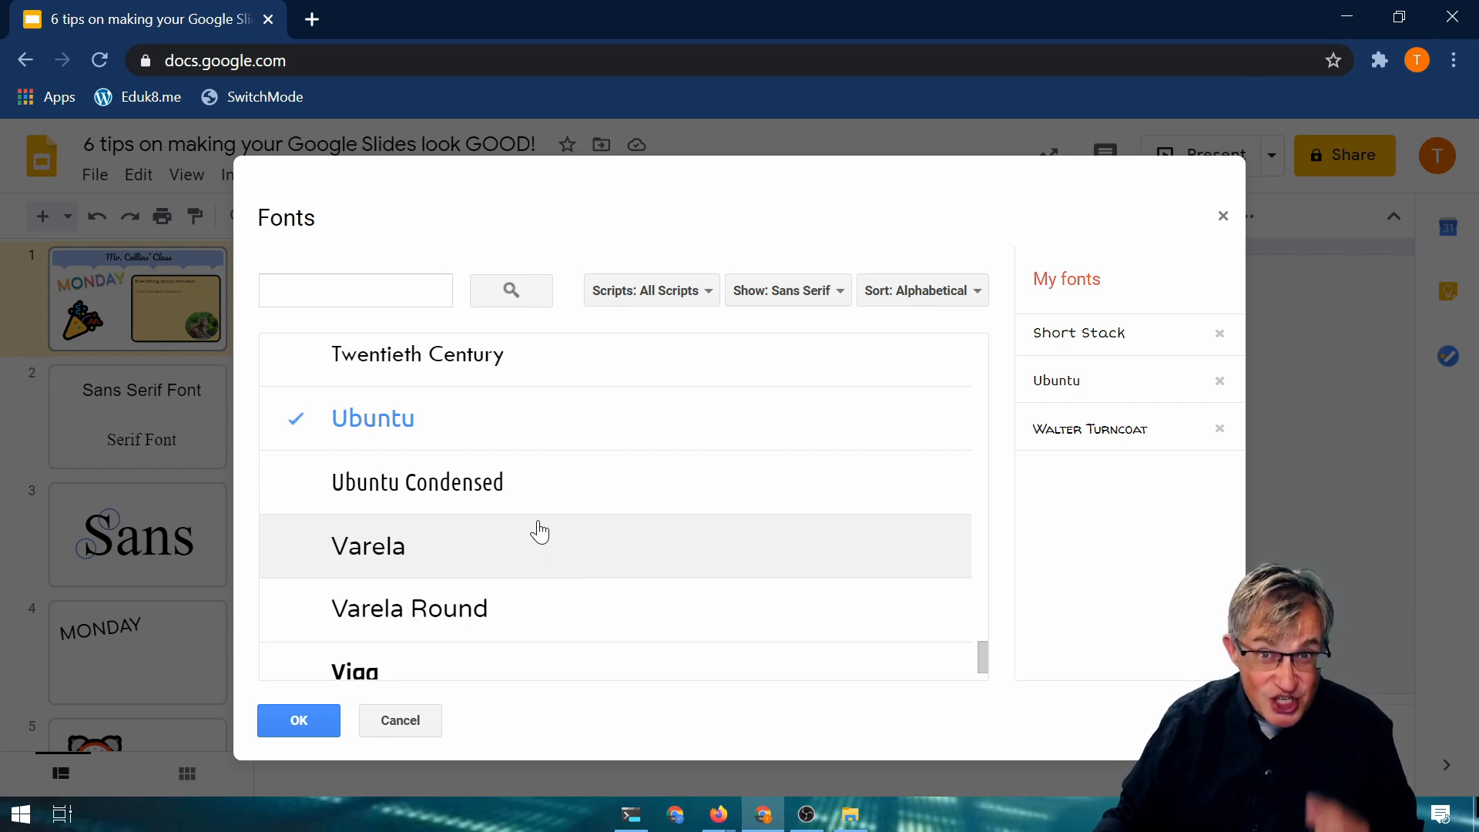
{"action": "scroll", "coordinate": [510, 617], "scroll_direction": "up", "scroll_amount": 1}
{"action": "scroll", "coordinate": [510, 616], "scroll_direction": "up", "scroll_amount": 5}
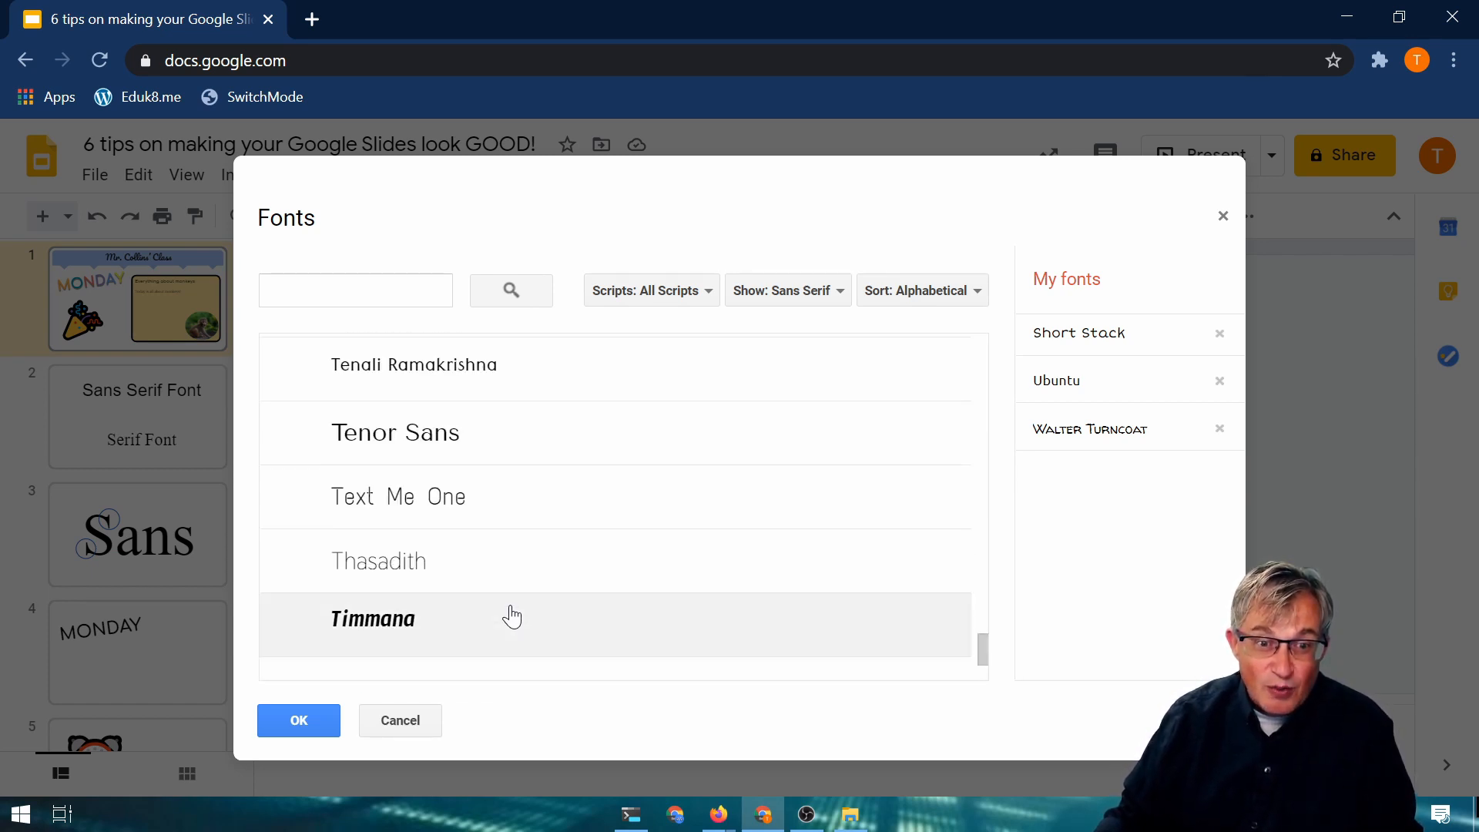
{"action": "scroll", "coordinate": [510, 617], "scroll_direction": "down", "scroll_amount": 6}
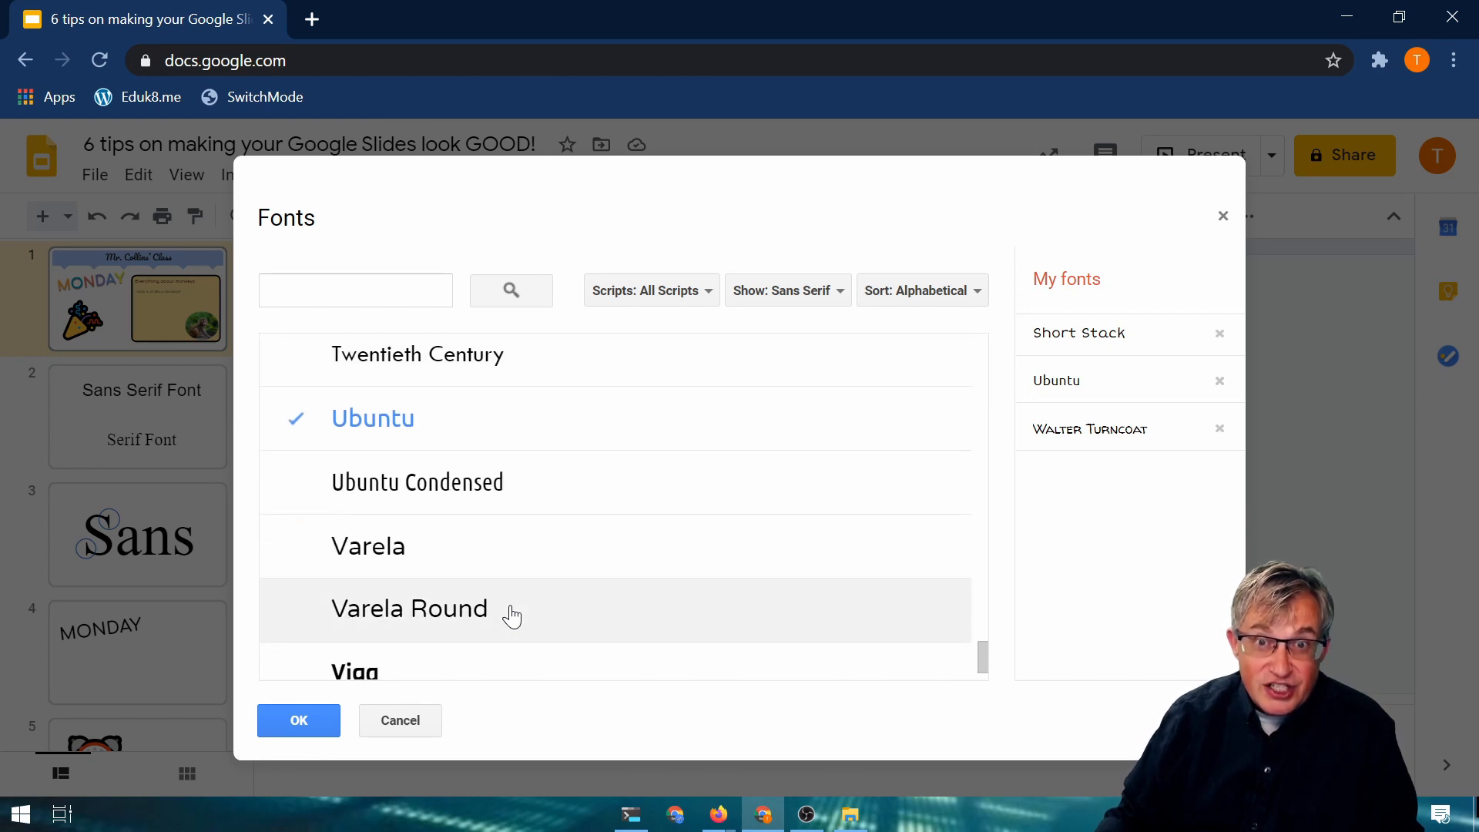
{"action": "scroll", "coordinate": [510, 617], "scroll_direction": "down", "scroll_amount": 5}
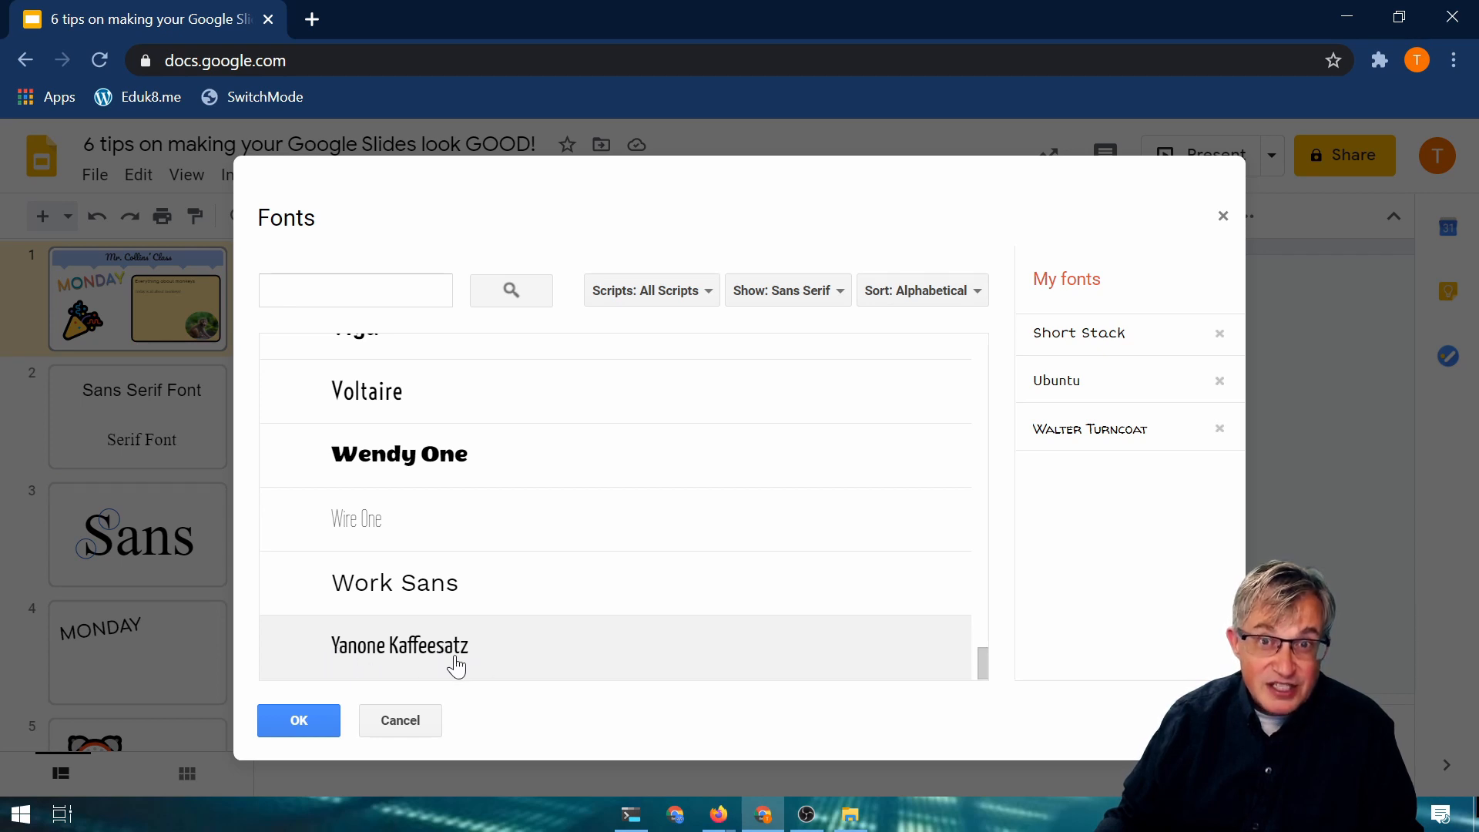
{"action": "scroll", "coordinate": [456, 667], "scroll_direction": "up", "scroll_amount": 9}
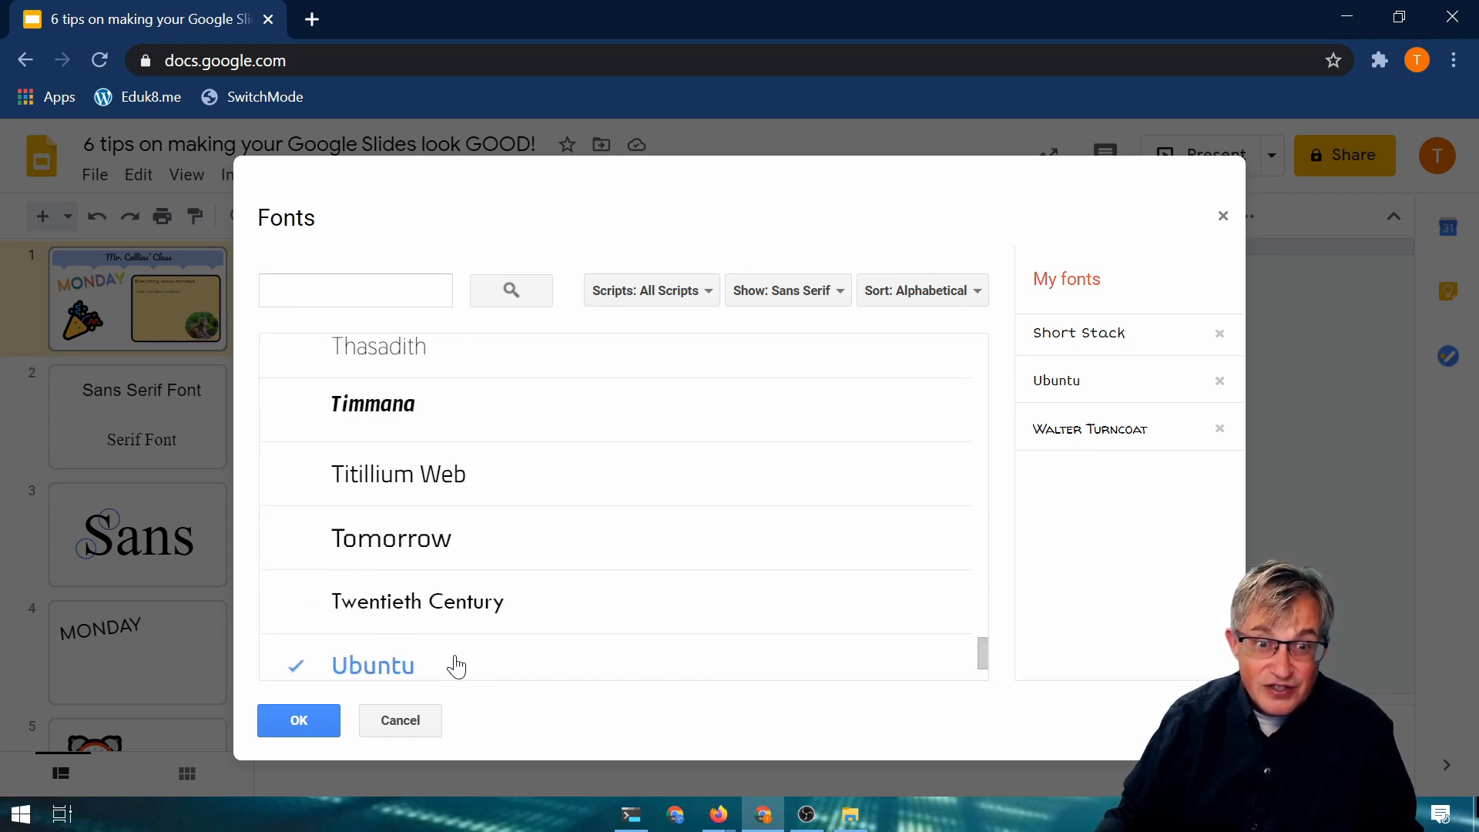
{"action": "scroll", "coordinate": [456, 666], "scroll_direction": "up", "scroll_amount": 5}
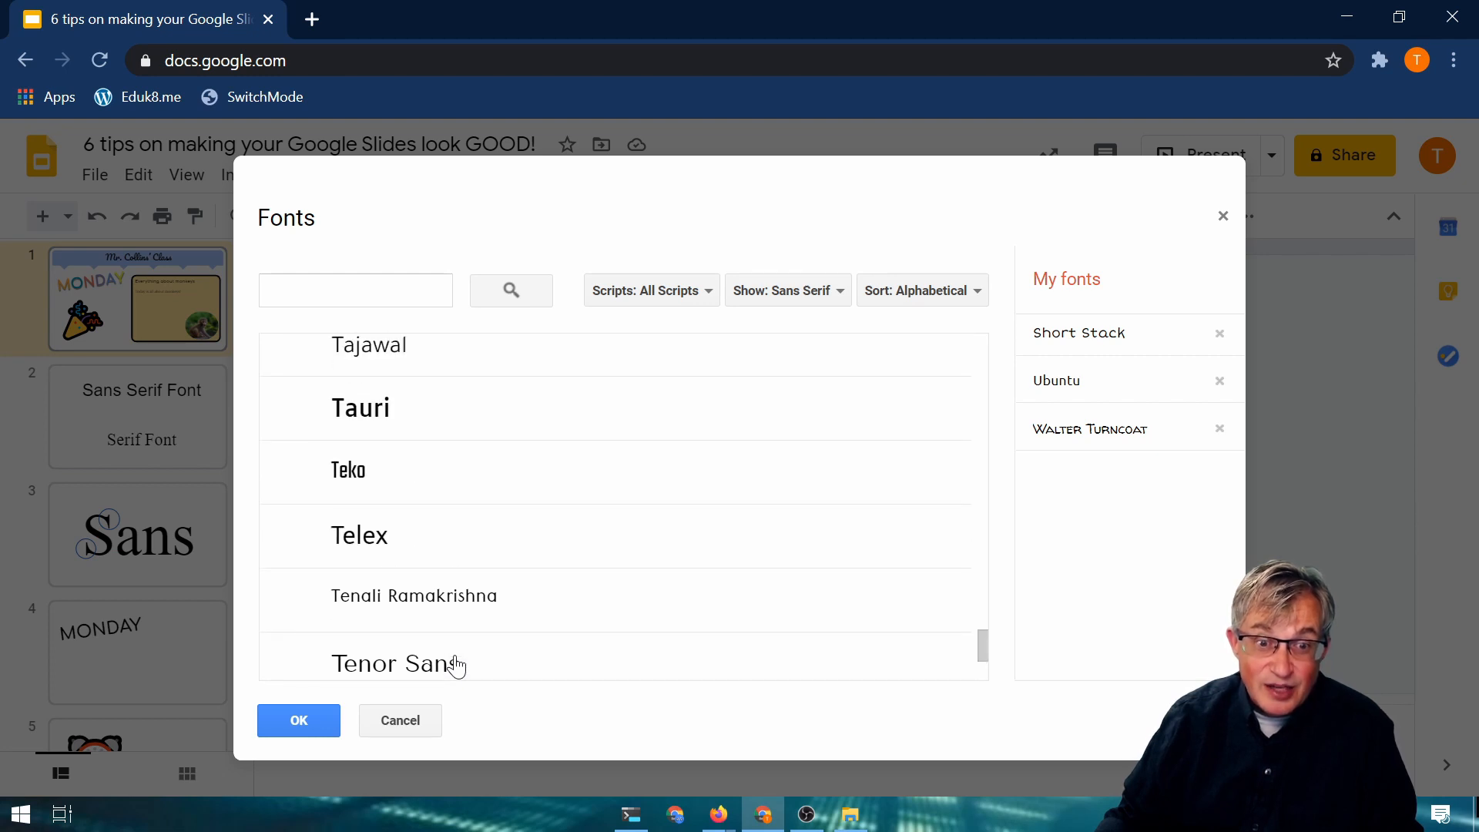
{"action": "scroll", "coordinate": [456, 665], "scroll_direction": "up", "scroll_amount": 4}
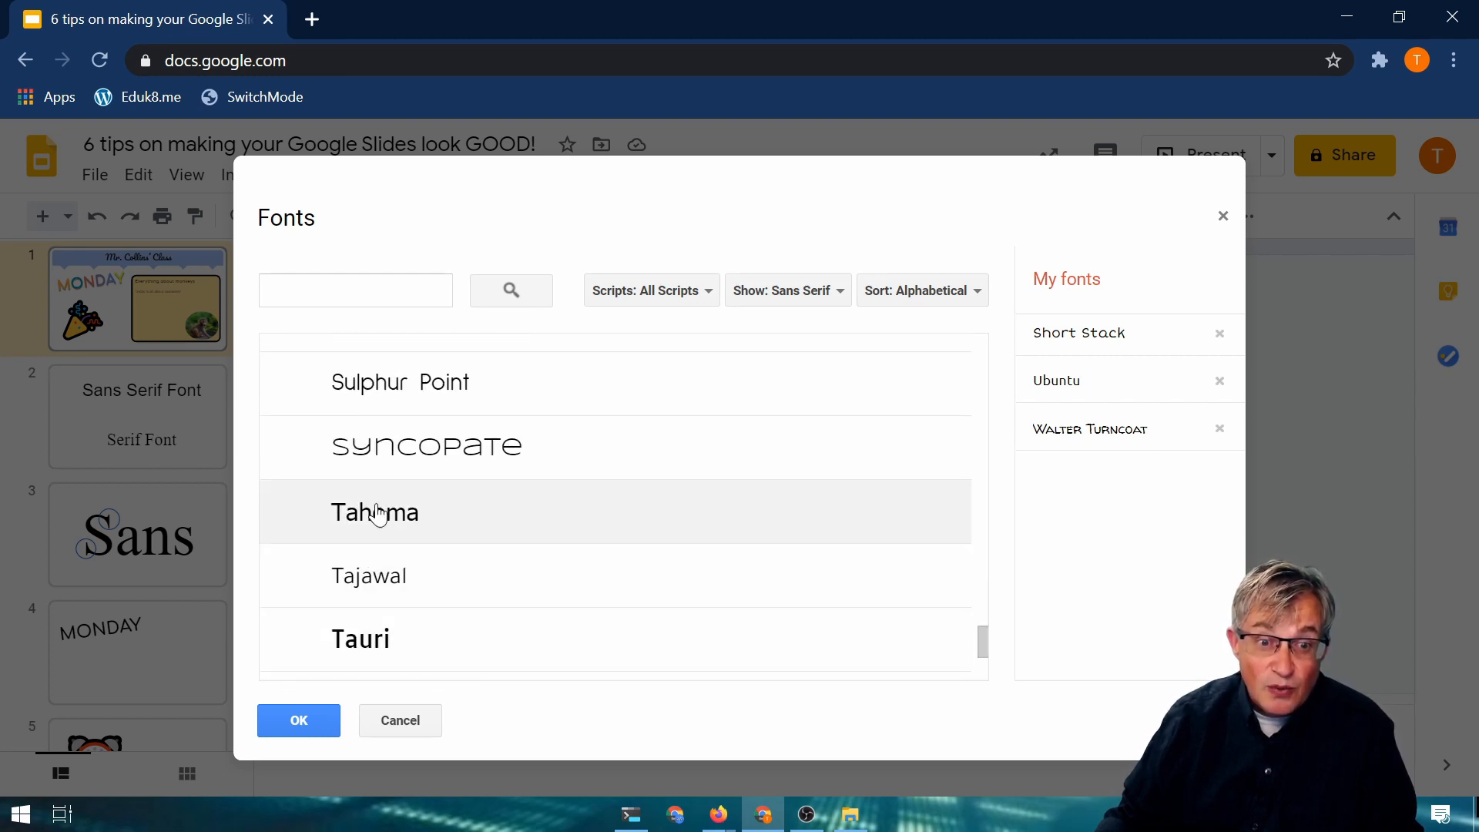
{"action": "scroll", "coordinate": [411, 519], "scroll_direction": "up", "scroll_amount": 2}
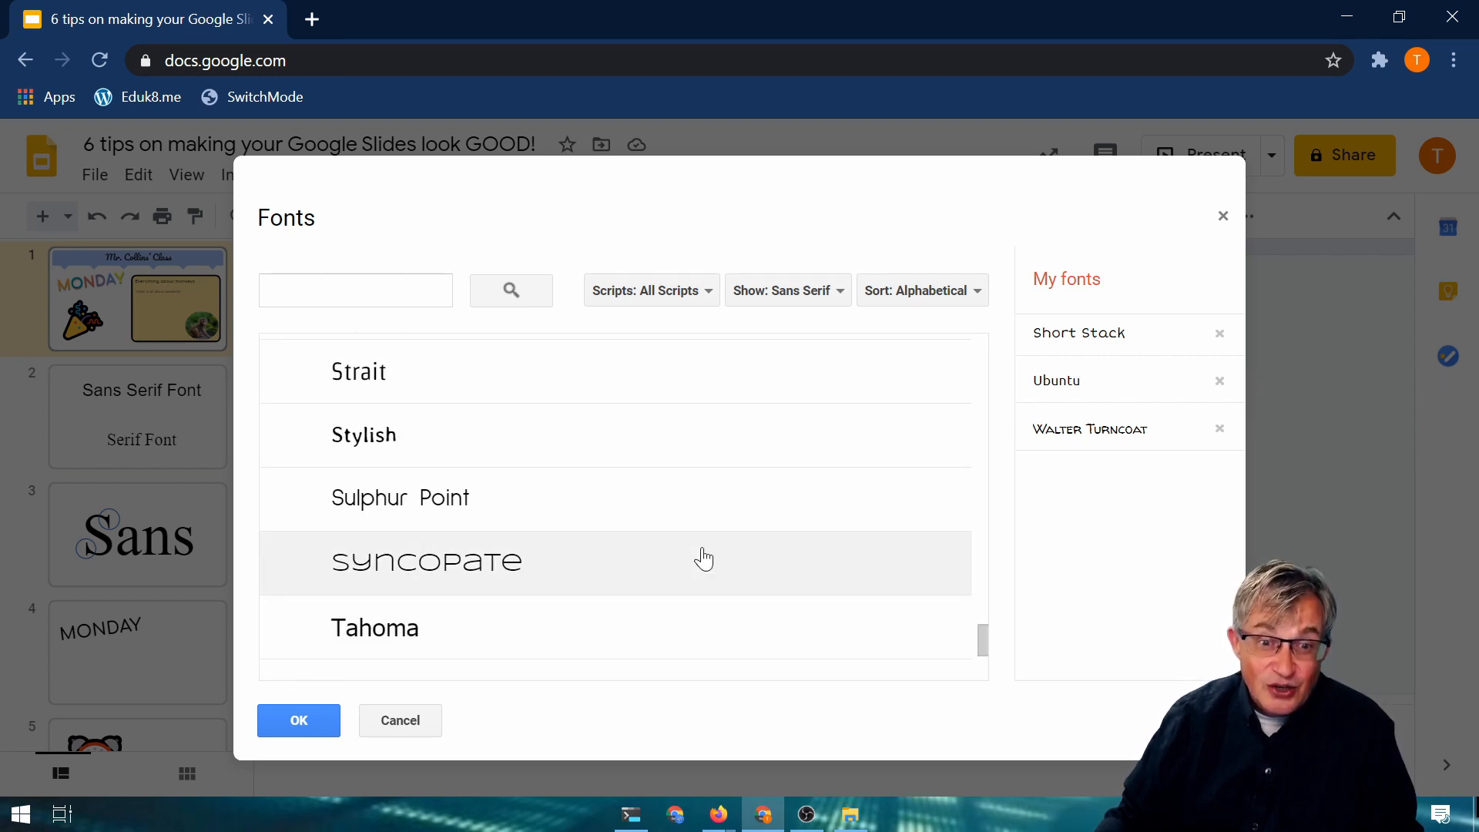
{"action": "scroll", "coordinate": [694, 558], "scroll_direction": "up", "scroll_amount": 2}
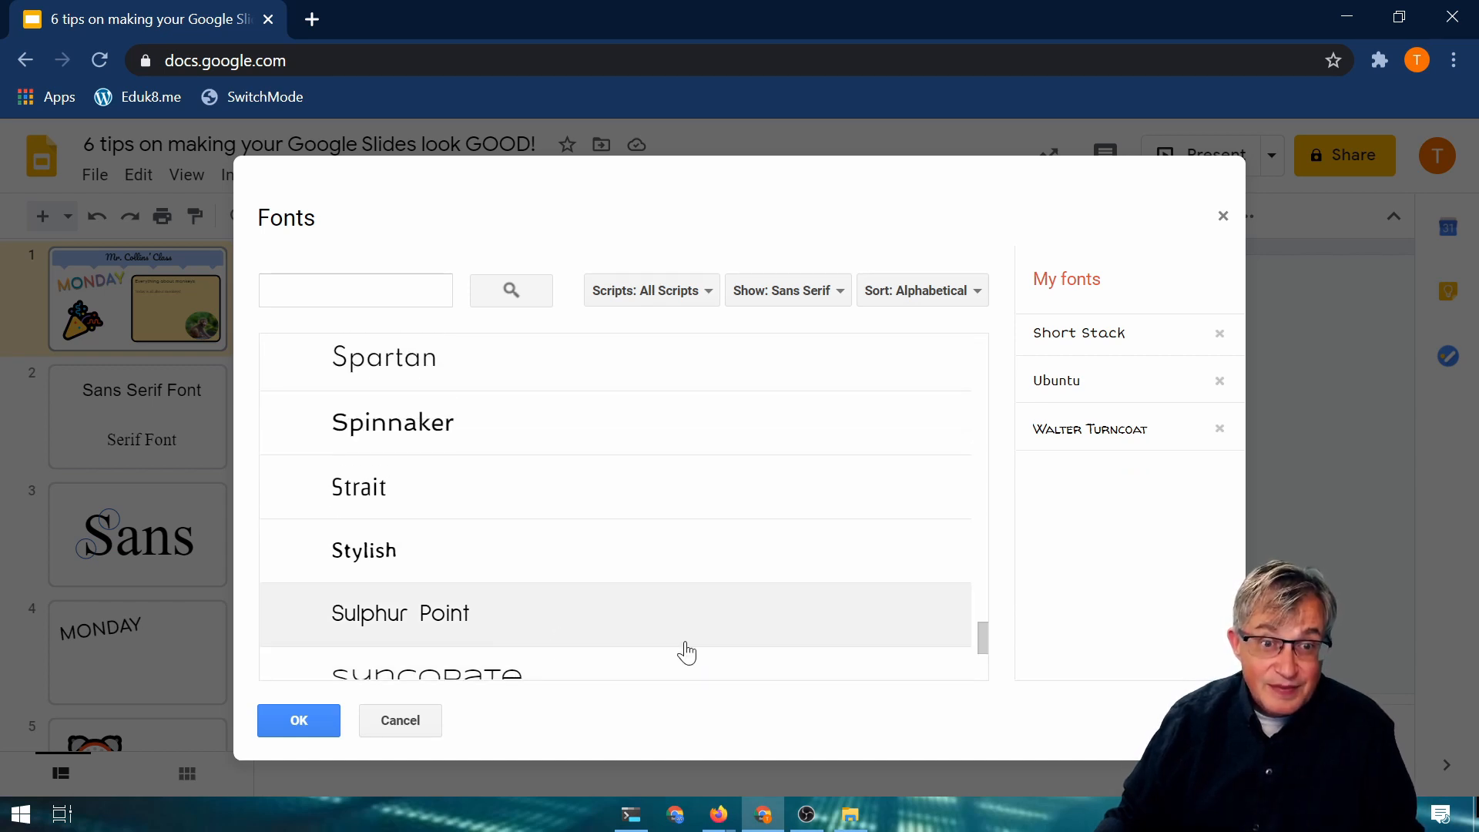
{"action": "left_click", "coordinate": [395, 627]}
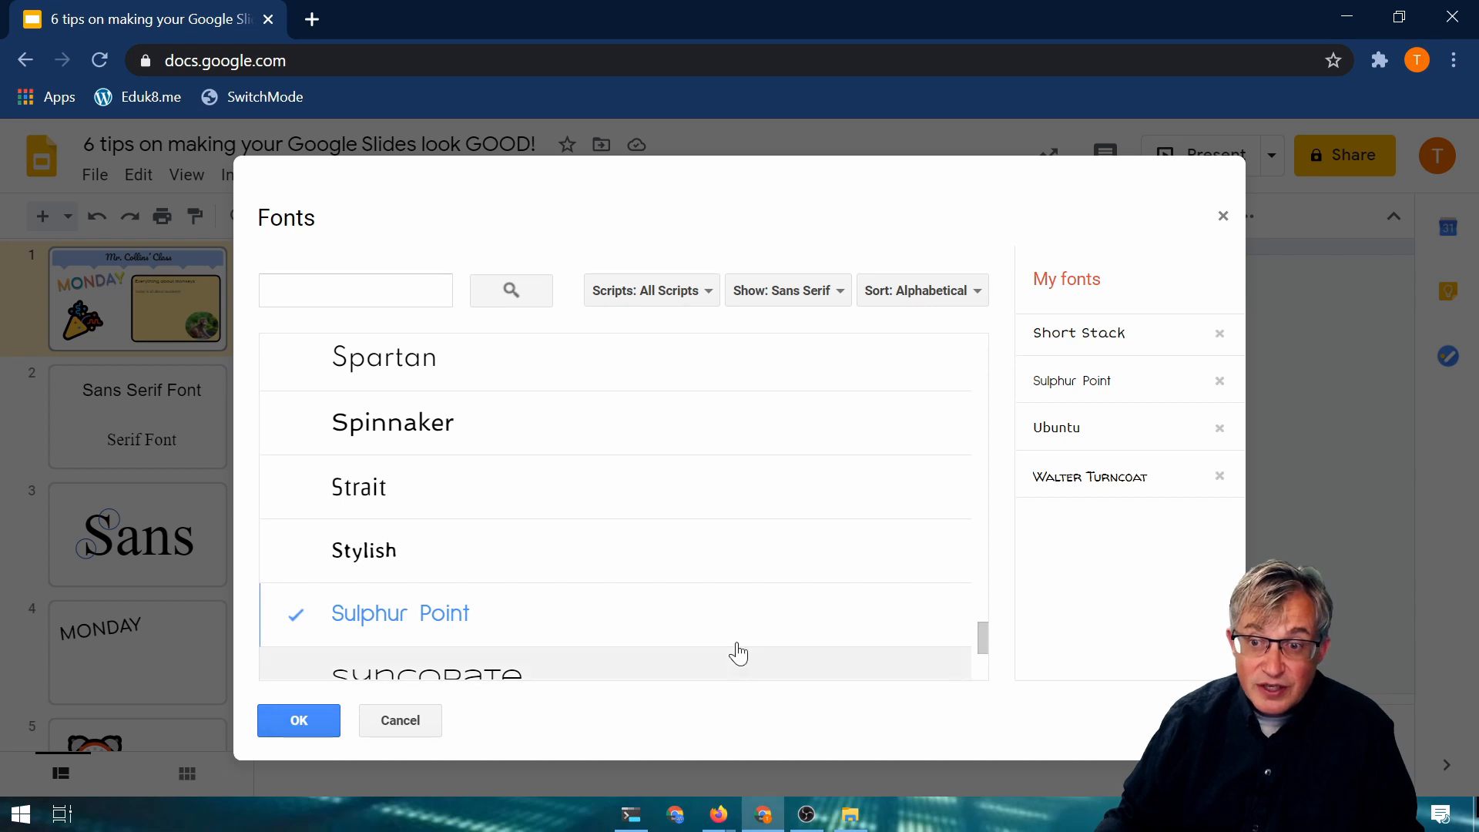
Step: Show only Serif fonts, add Palatino to My fonts and confirm the font selection
{"action": "left_click", "coordinate": [835, 290]}
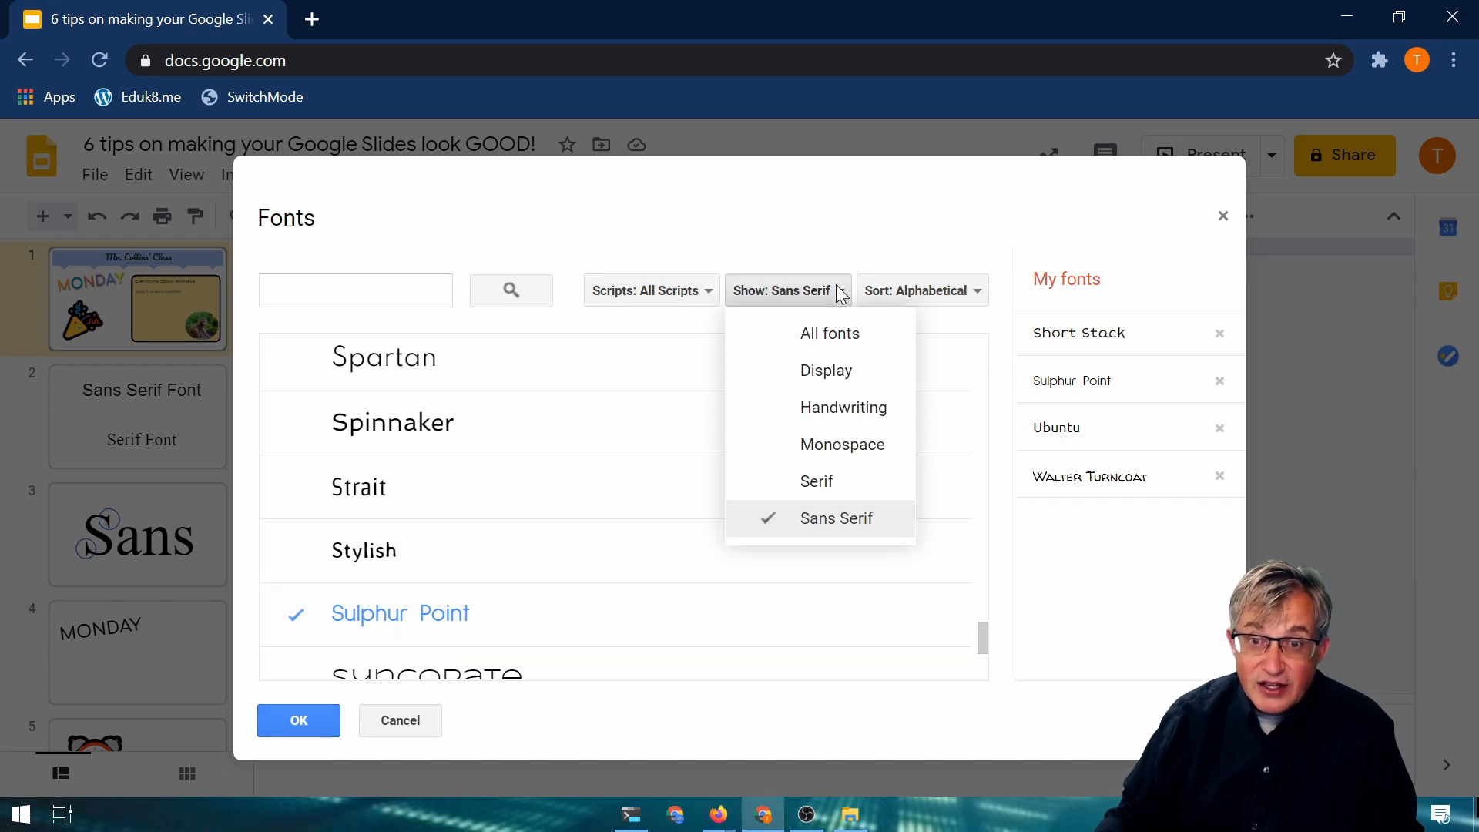
{"action": "left_click", "coordinate": [831, 483]}
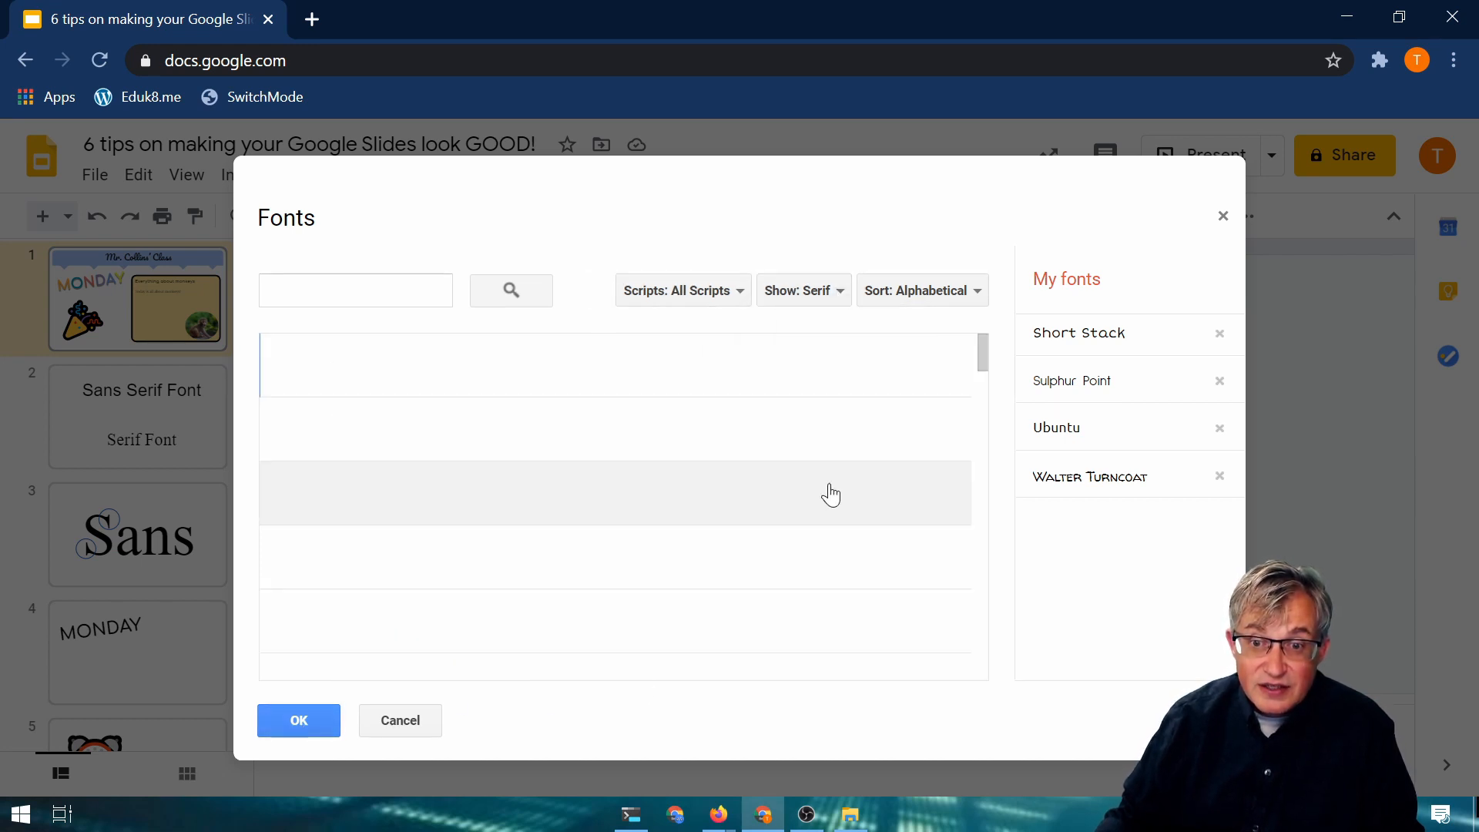
{"action": "scroll", "coordinate": [420, 605], "scroll_direction": "down", "scroll_amount": 15}
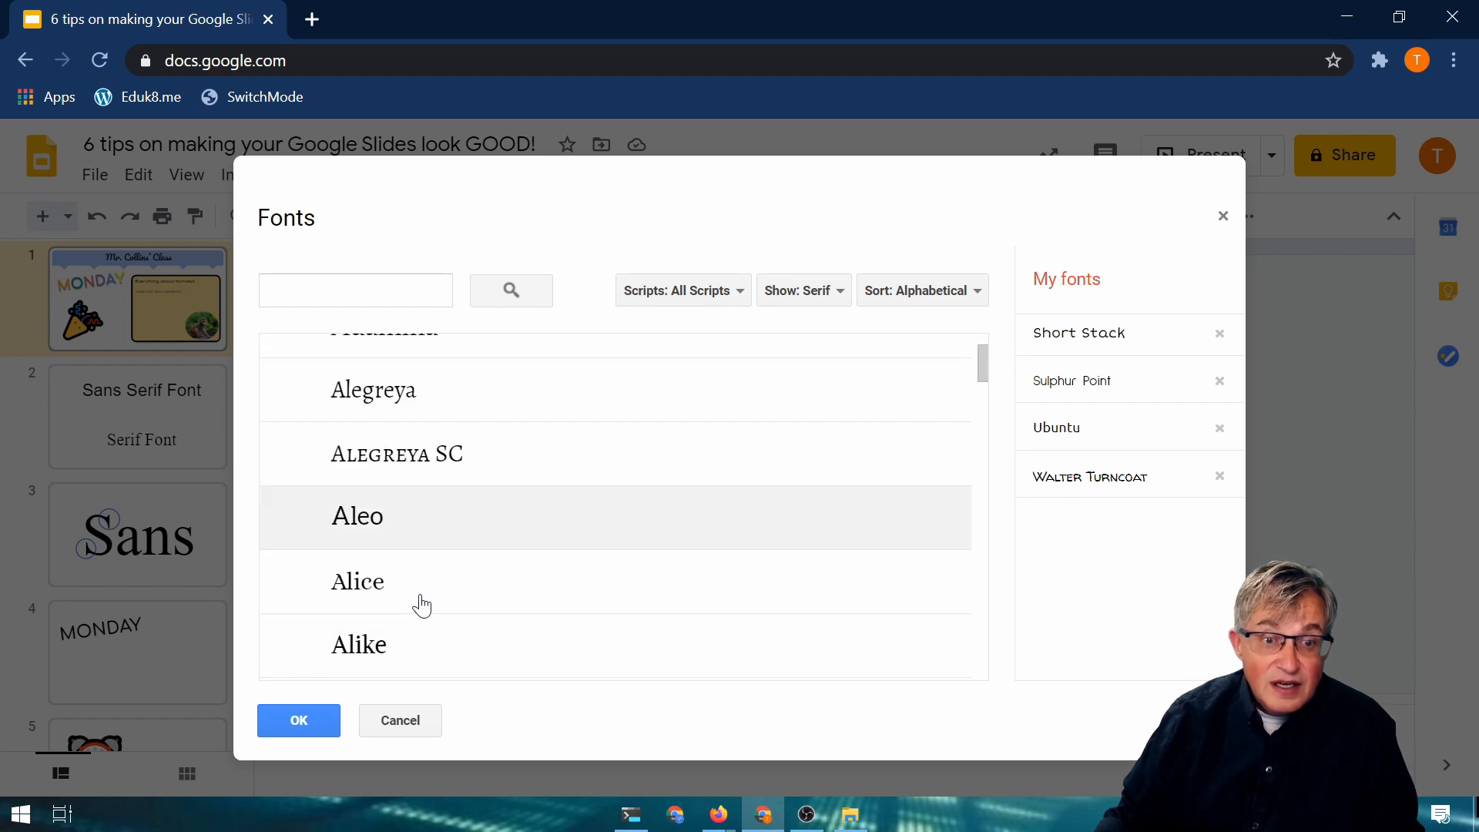
{"action": "scroll", "coordinate": [422, 606], "scroll_direction": "down", "scroll_amount": 20}
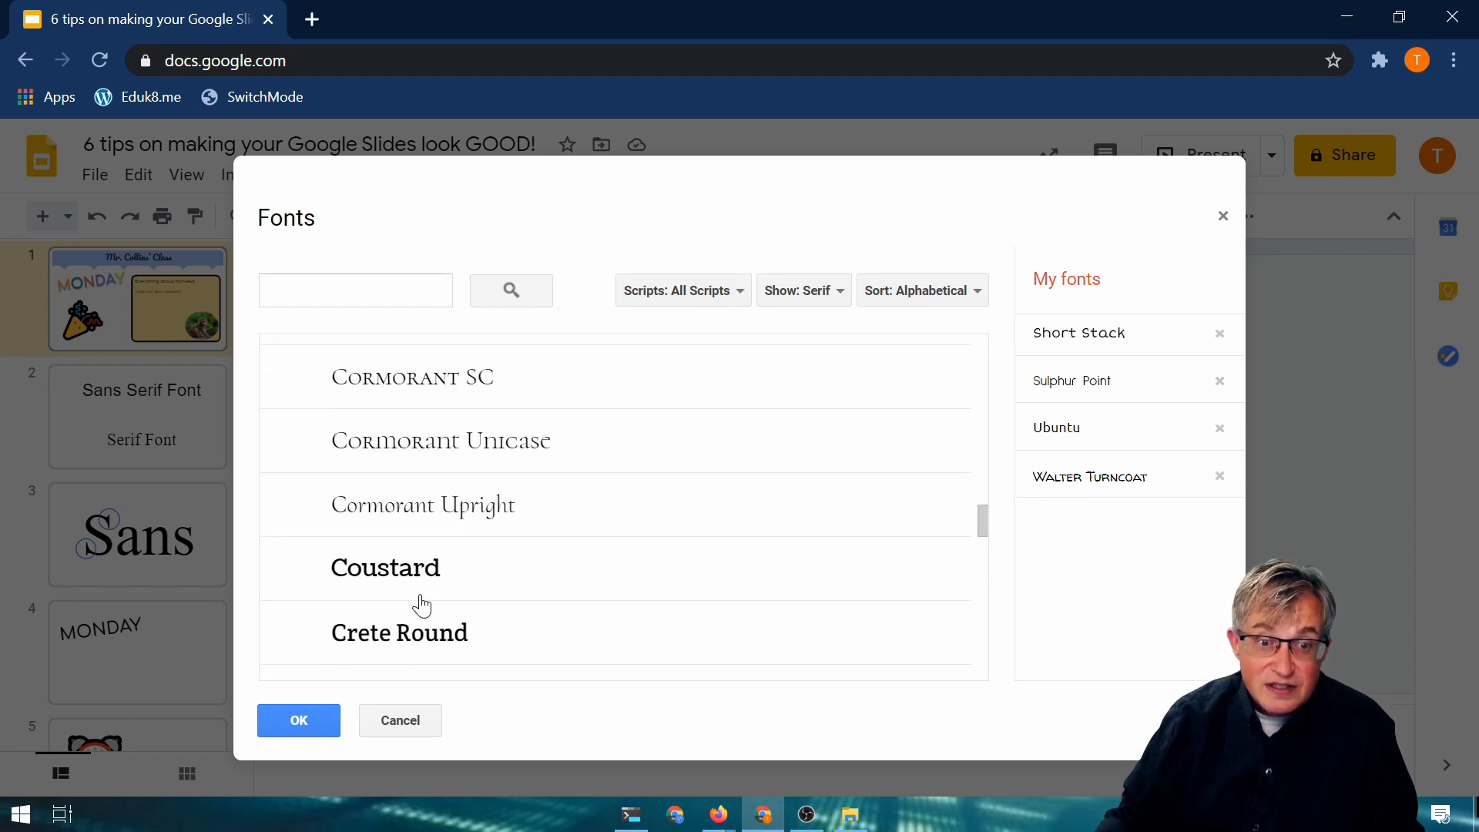
{"action": "scroll", "coordinate": [421, 607], "scroll_direction": "down", "scroll_amount": 20}
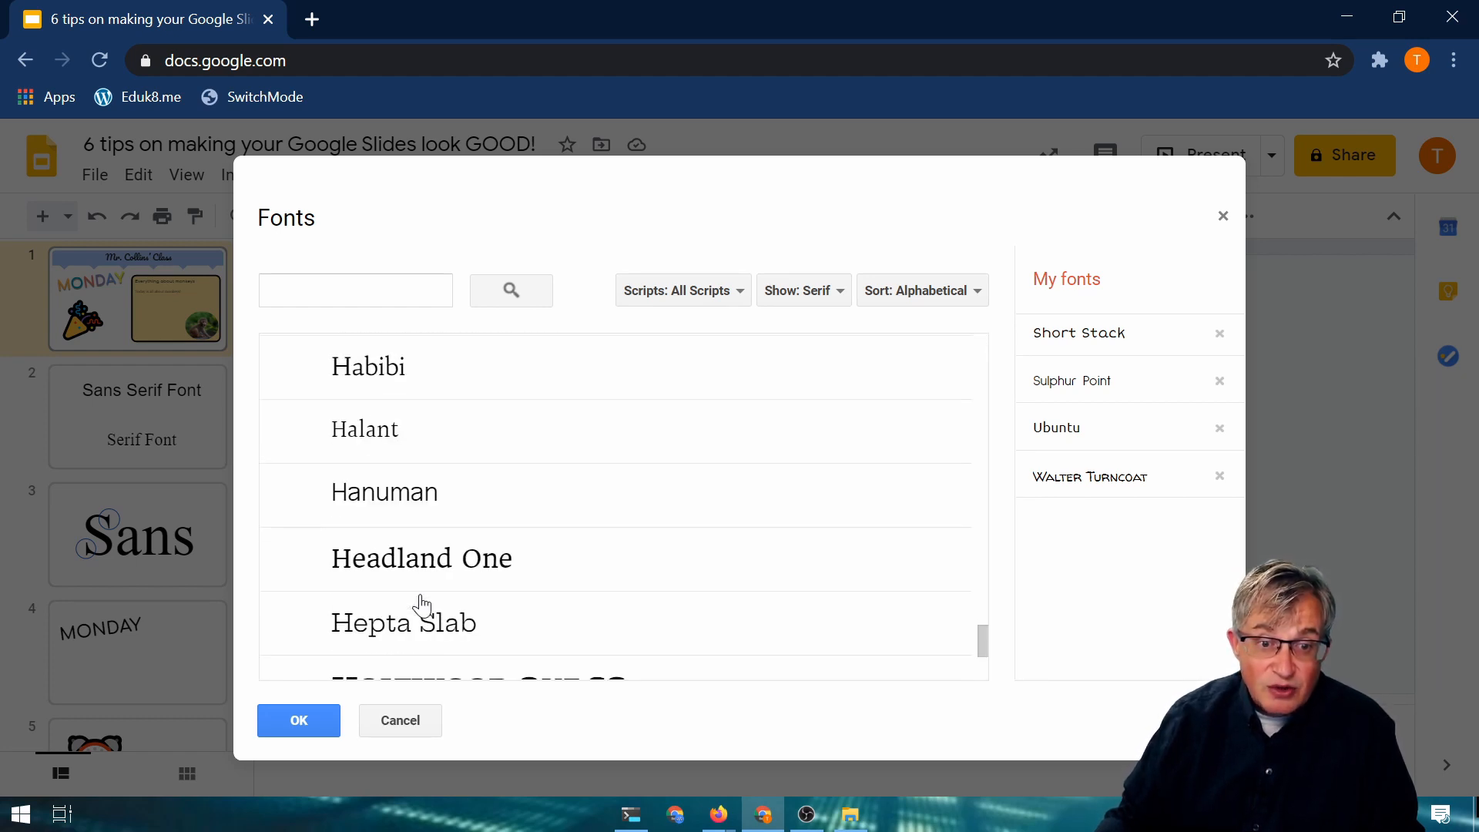
{"action": "scroll", "coordinate": [421, 606], "scroll_direction": "down", "scroll_amount": 15}
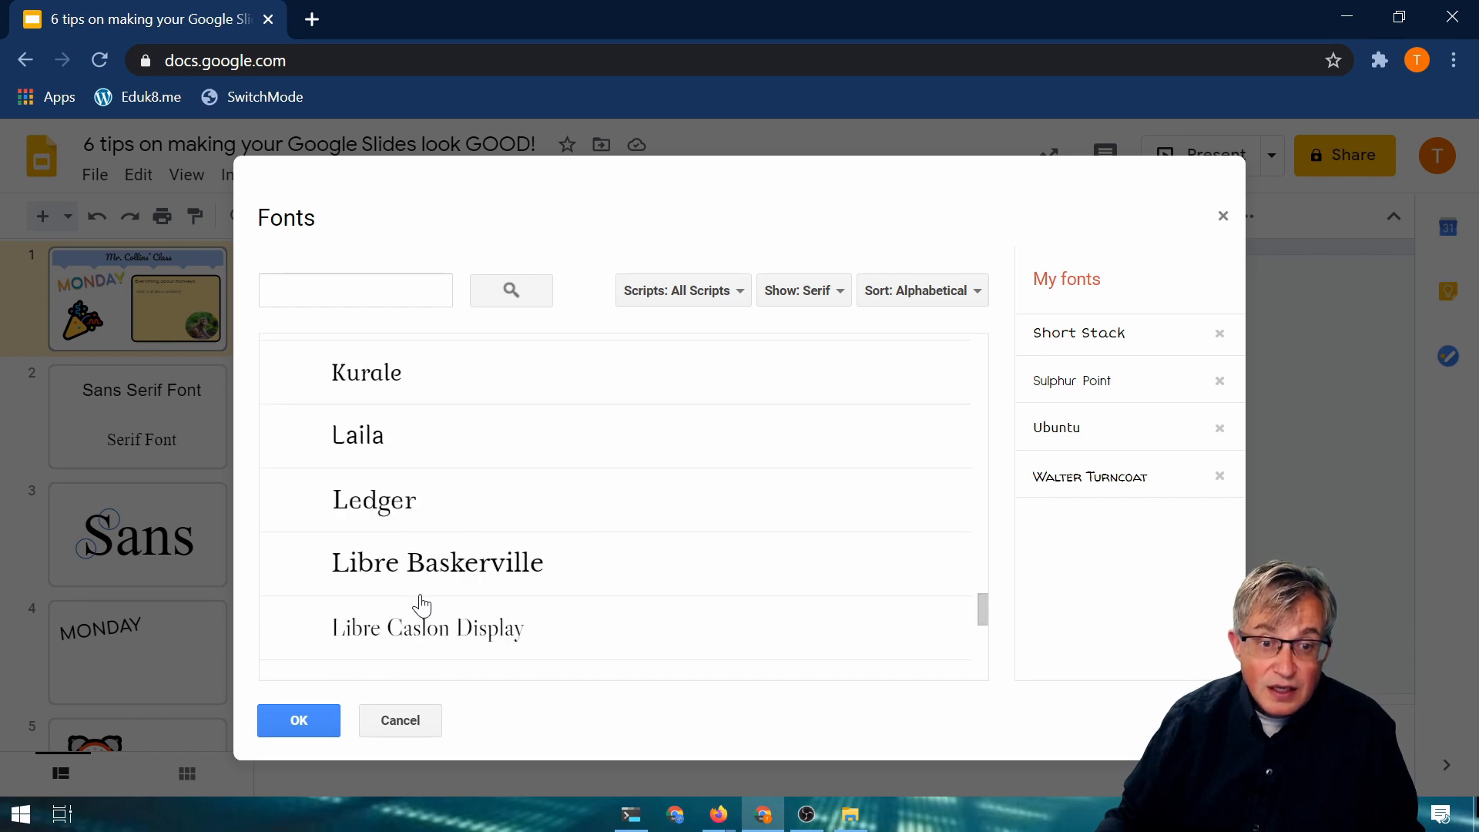
{"action": "scroll", "coordinate": [420, 605], "scroll_direction": "down", "scroll_amount": 6}
{"action": "scroll", "coordinate": [419, 604], "scroll_direction": "up", "scroll_amount": 6}
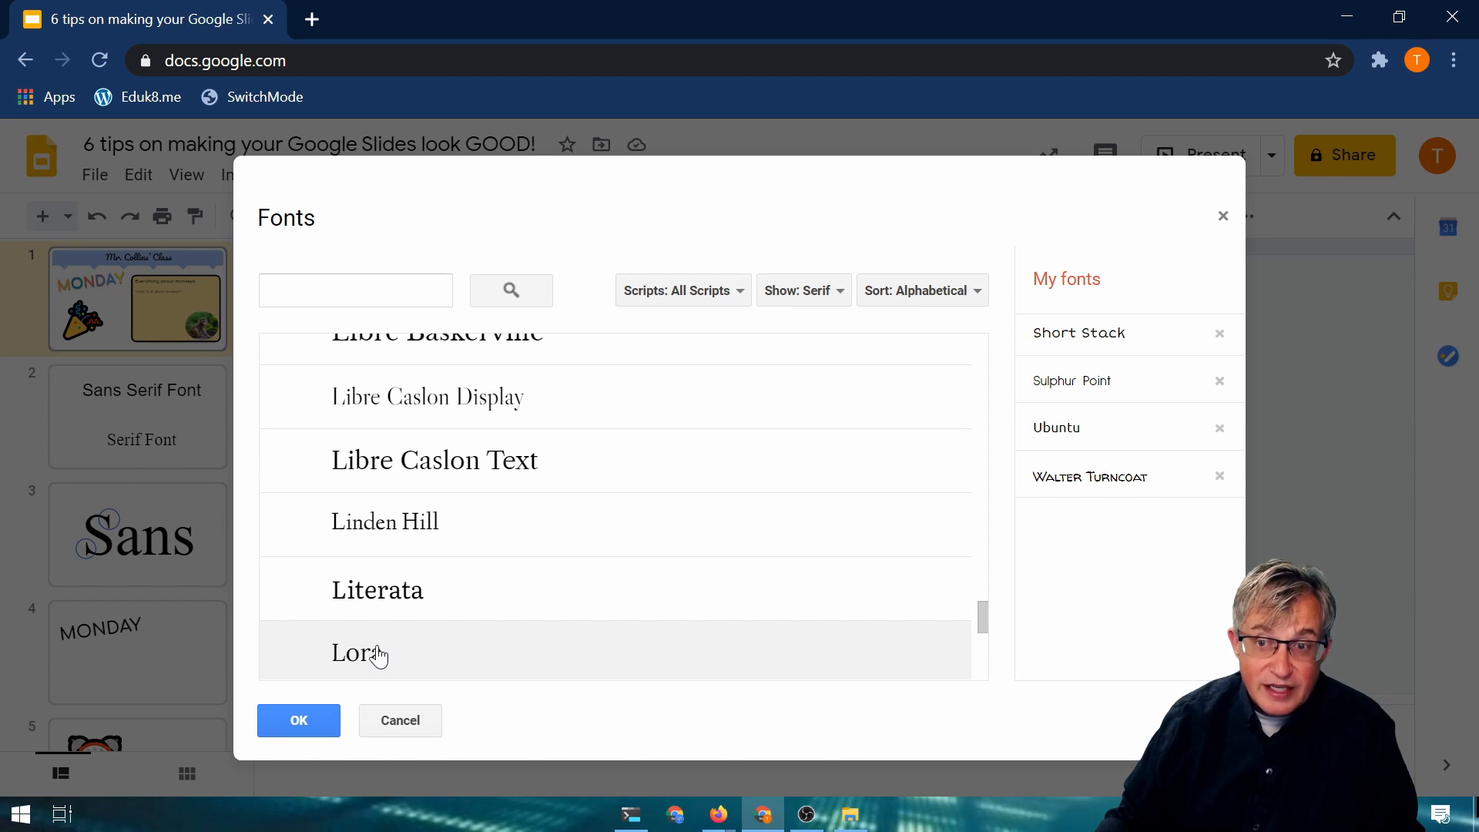
{"action": "scroll", "coordinate": [378, 656], "scroll_direction": "down", "scroll_amount": 3}
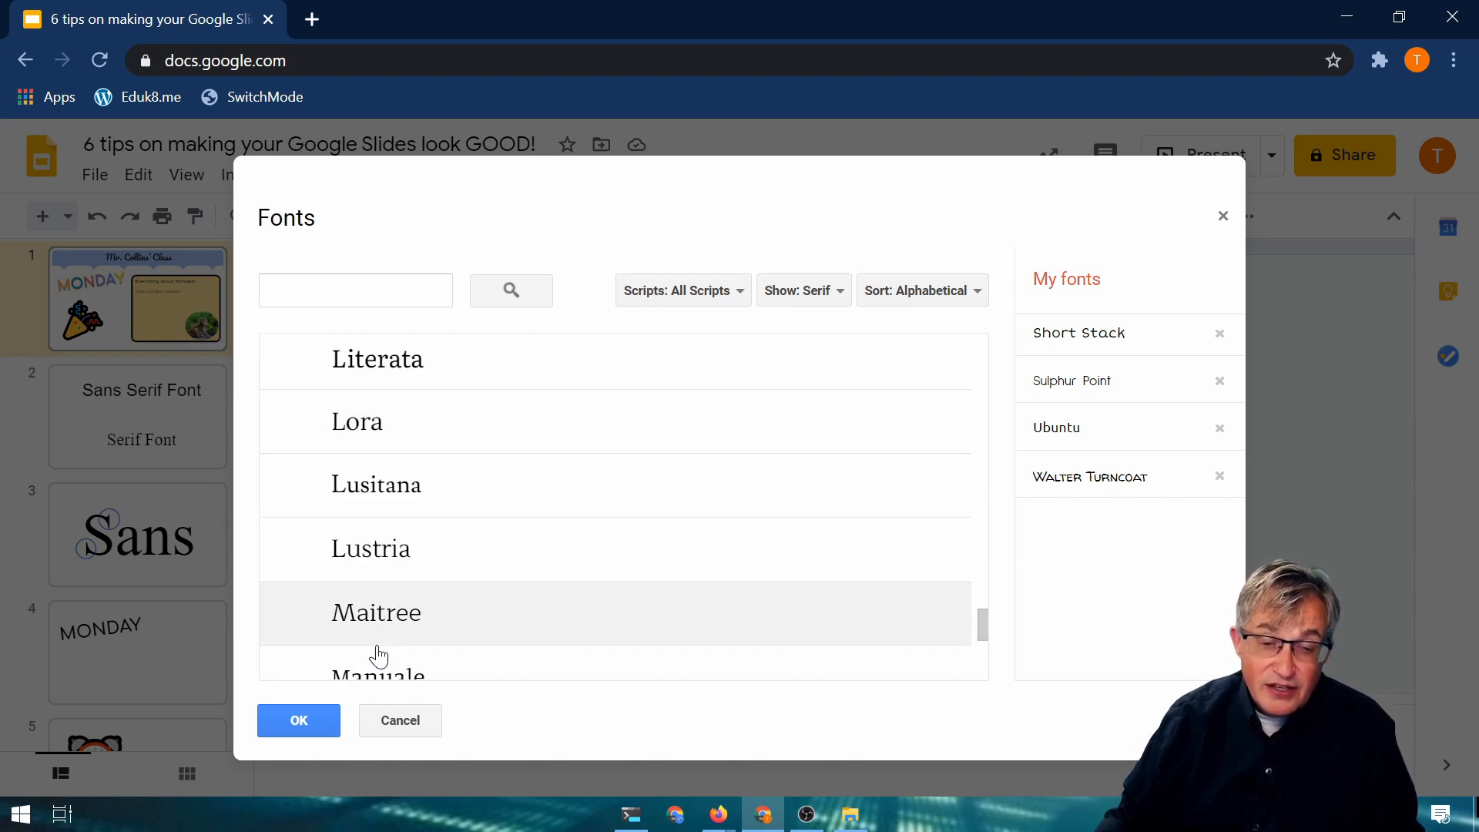
{"action": "scroll", "coordinate": [477, 615], "scroll_direction": "down", "scroll_amount": 3}
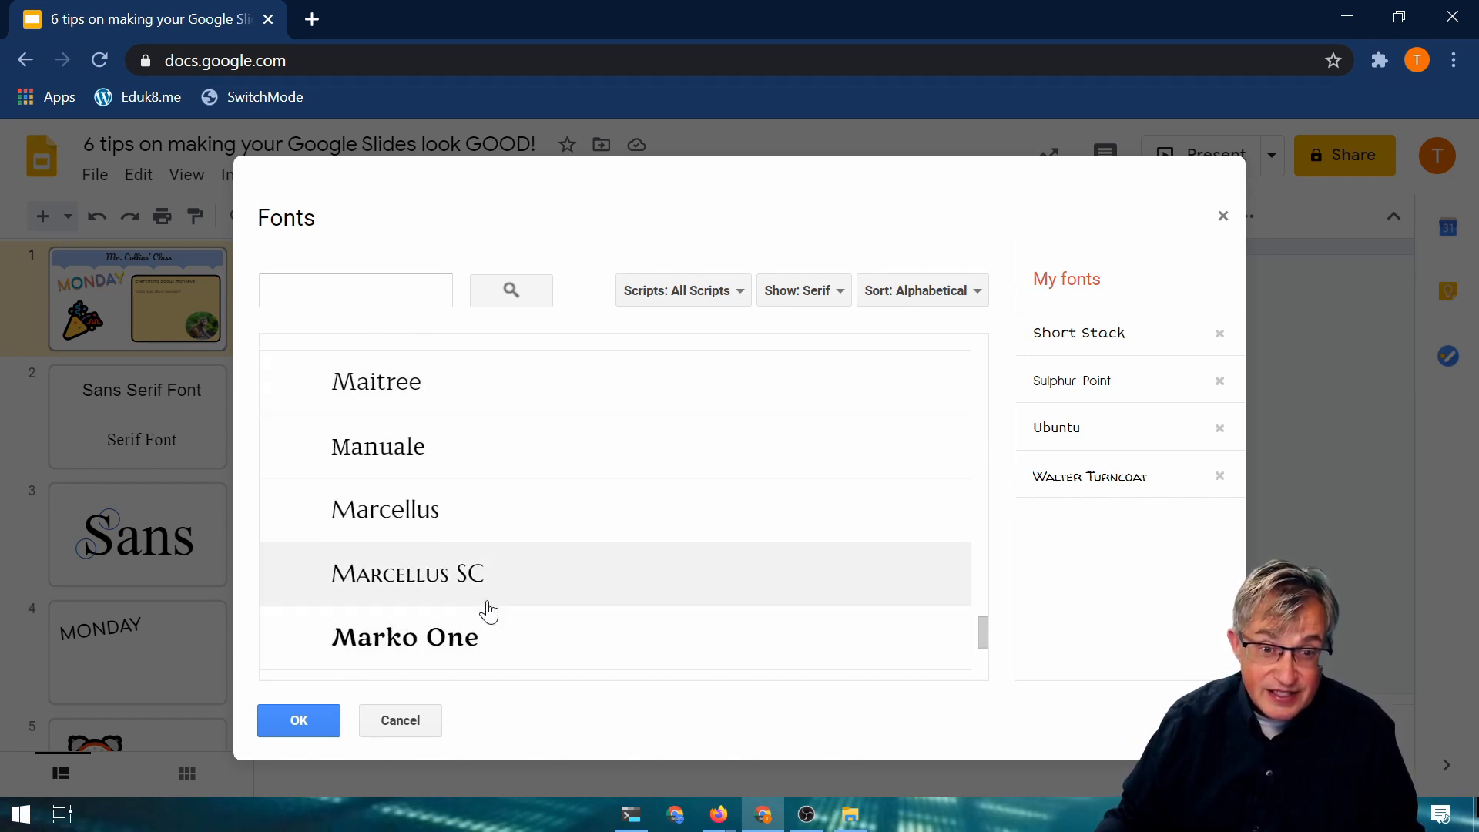
{"action": "scroll", "coordinate": [431, 614], "scroll_direction": "down", "scroll_amount": 2}
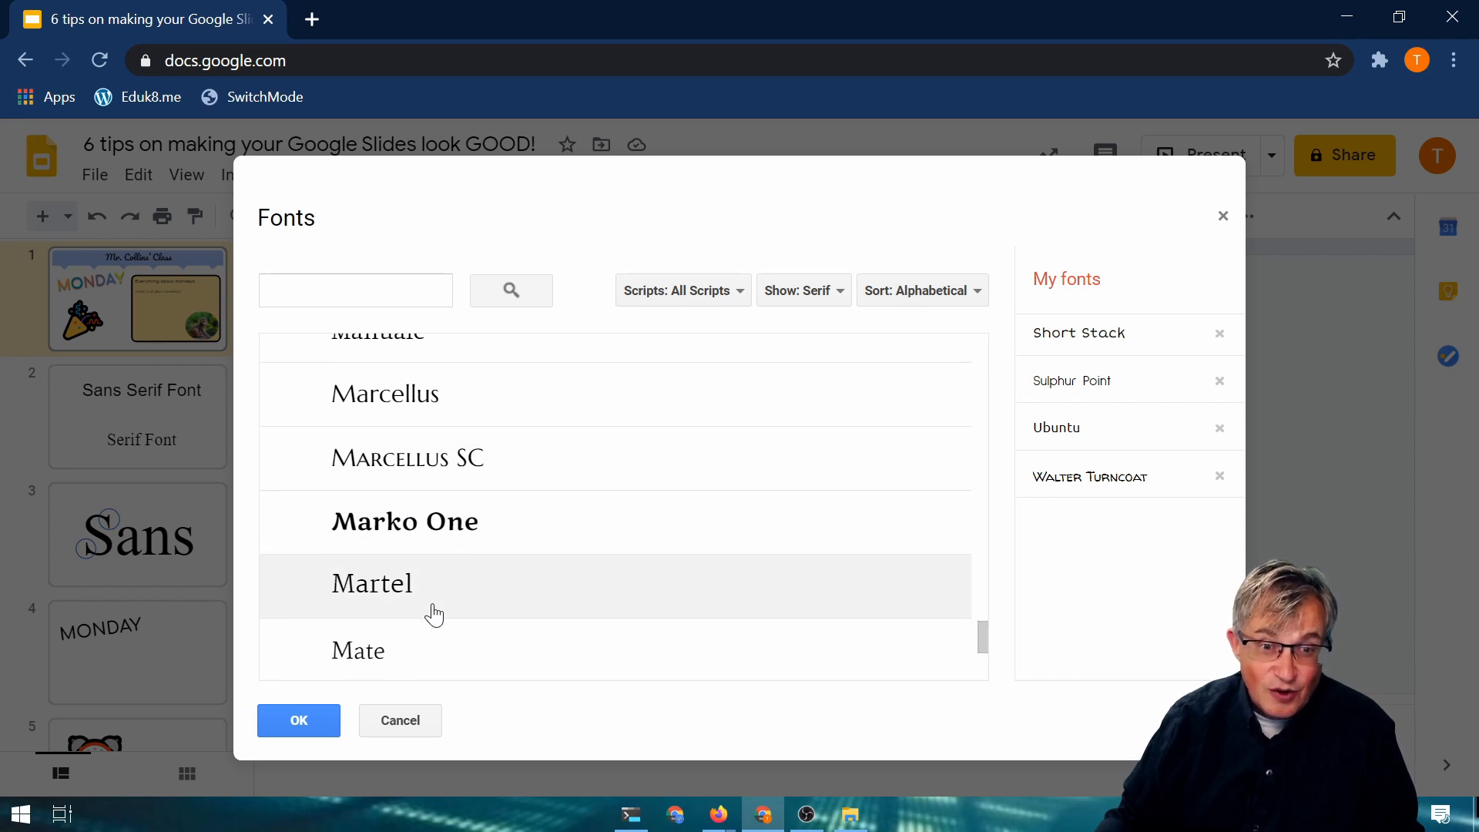
{"action": "scroll", "coordinate": [431, 614], "scroll_direction": "down", "scroll_amount": 5}
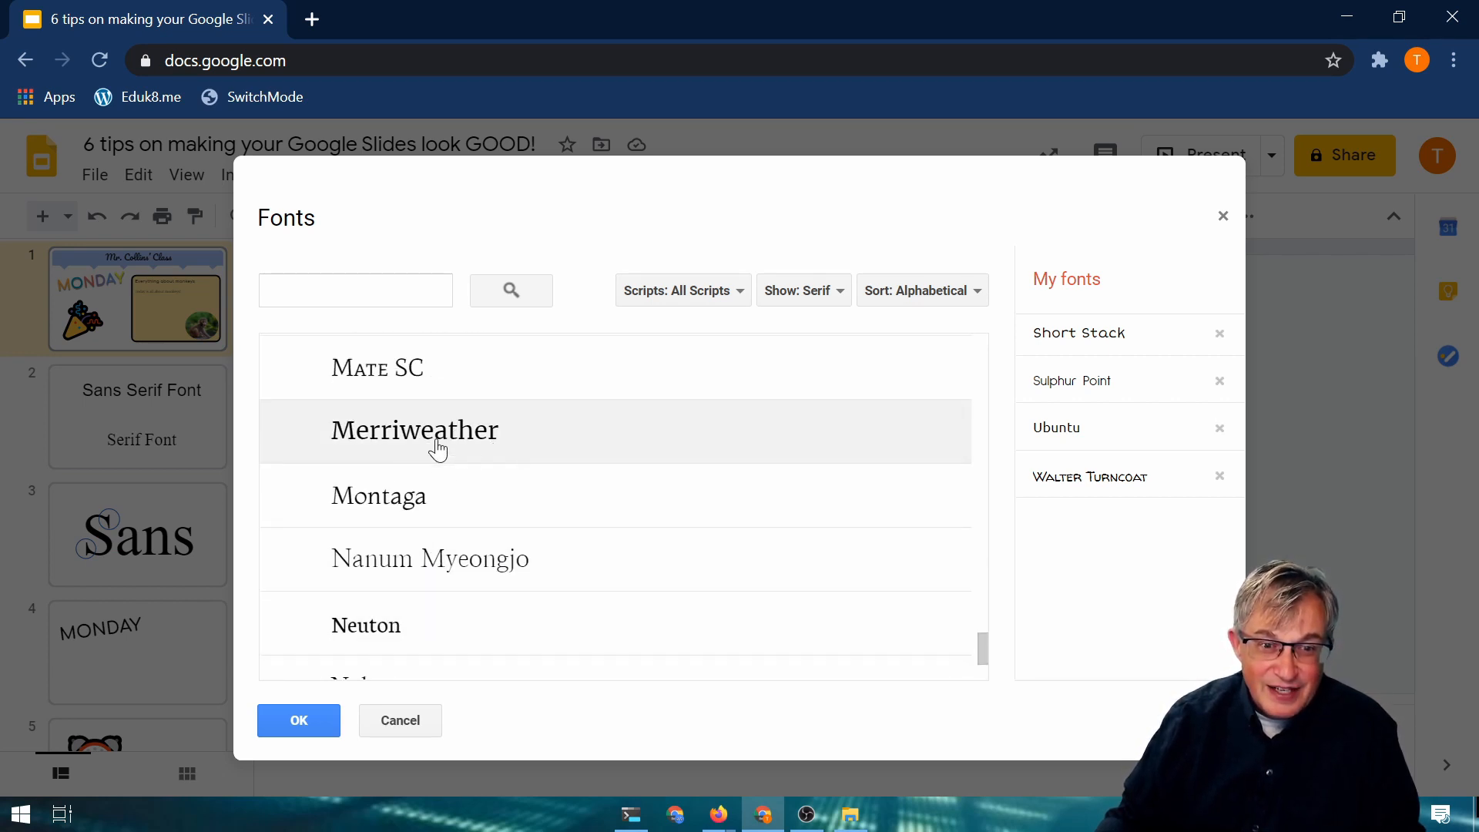
{"action": "scroll", "coordinate": [482, 453], "scroll_direction": "down", "scroll_amount": 5}
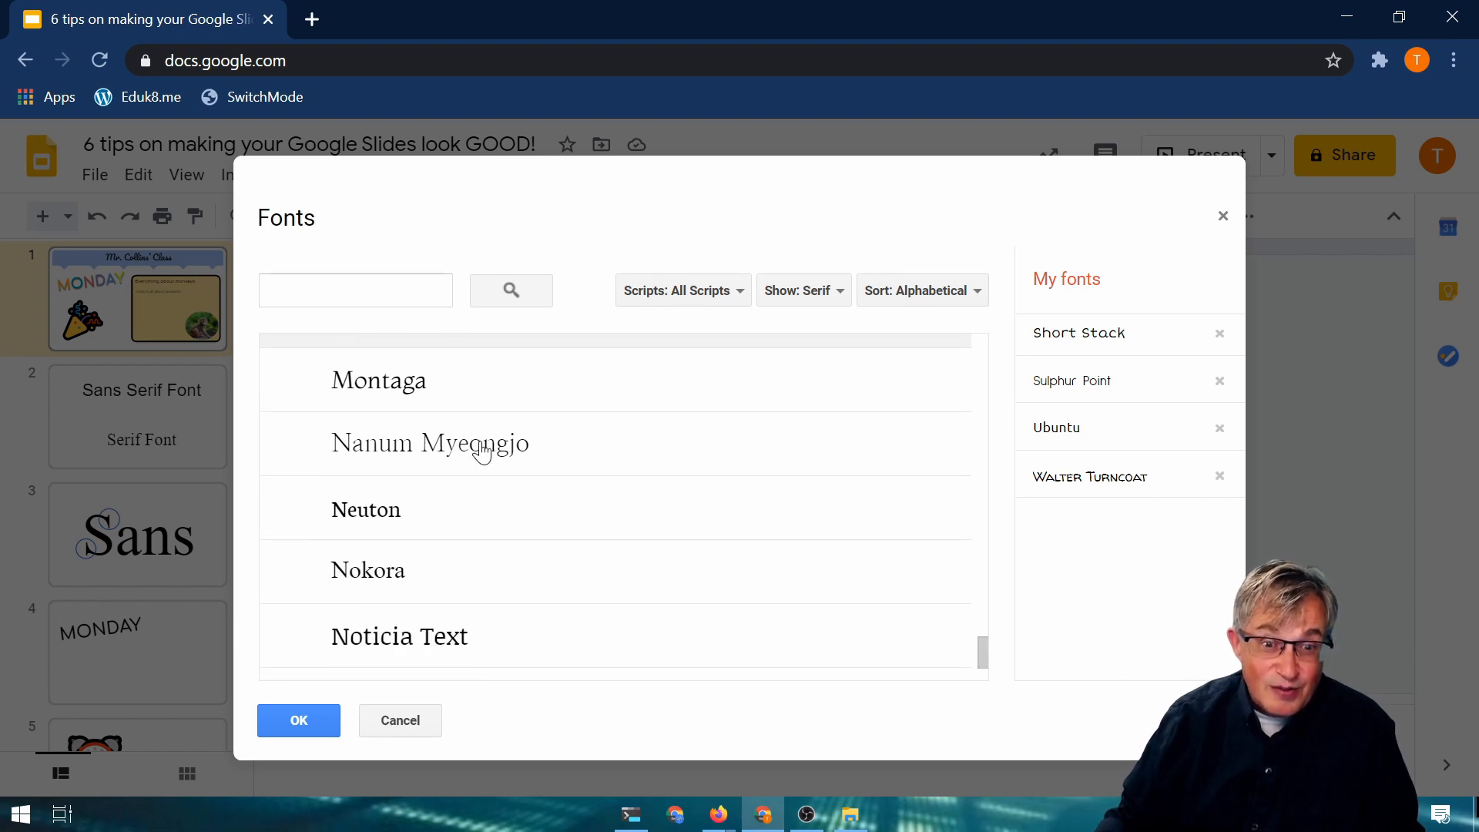
{"action": "scroll", "coordinate": [483, 625], "scroll_direction": "down", "scroll_amount": 2}
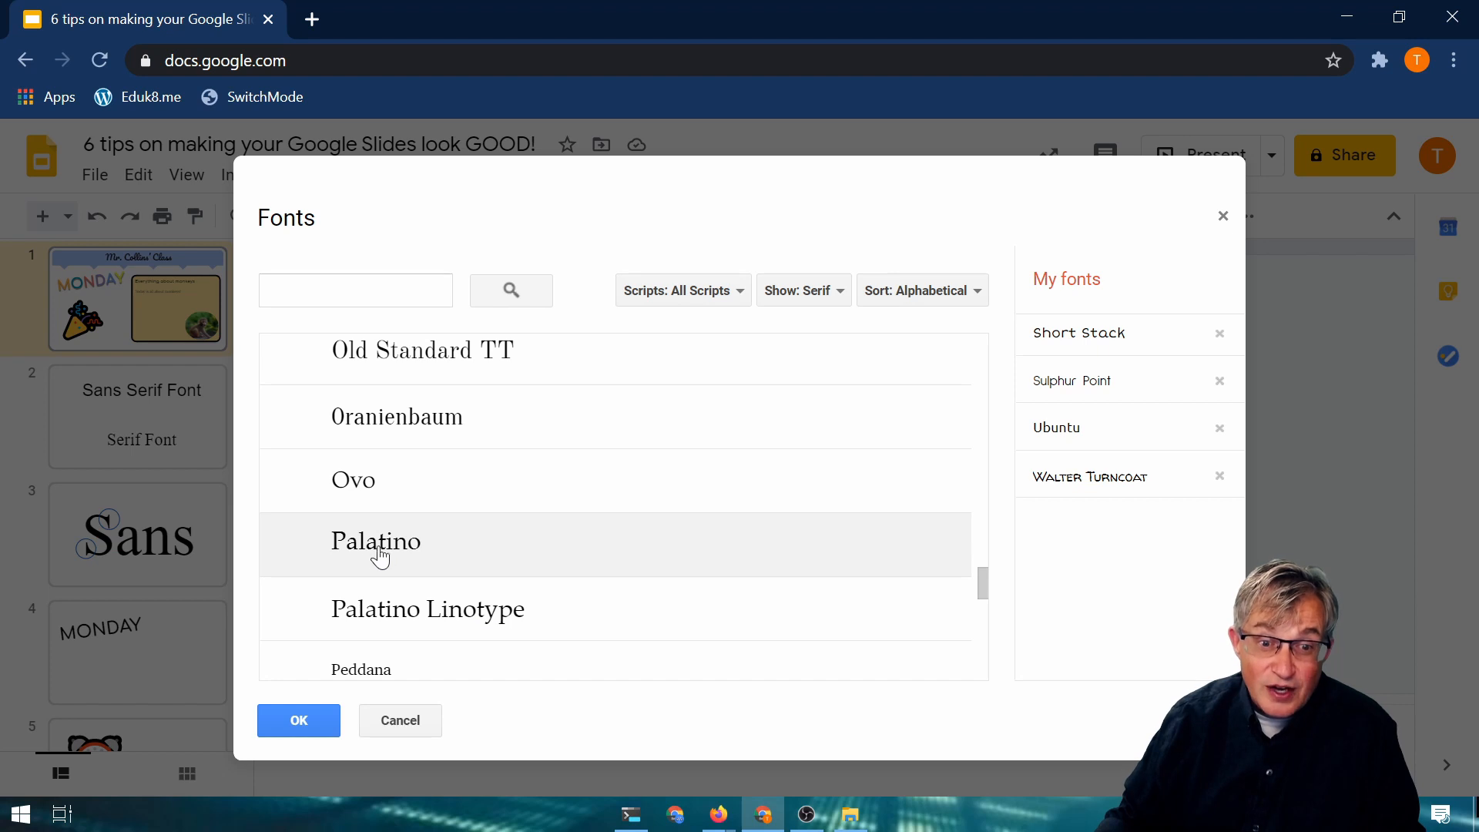
{"action": "scroll", "coordinate": [390, 555], "scroll_direction": "down", "scroll_amount": 2}
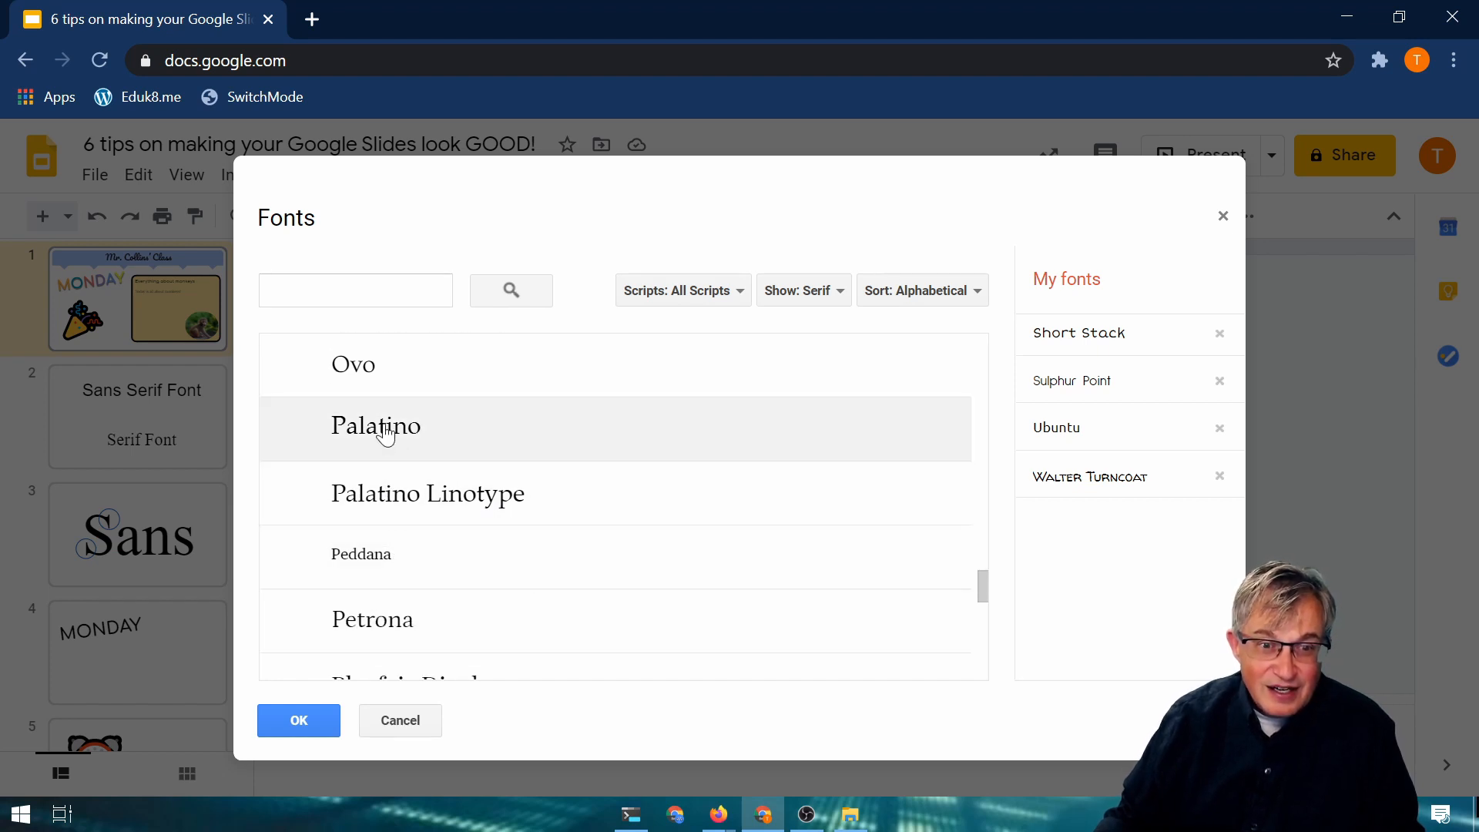
{"action": "left_click", "coordinate": [393, 431]}
{"action": "left_click", "coordinate": [305, 716]}
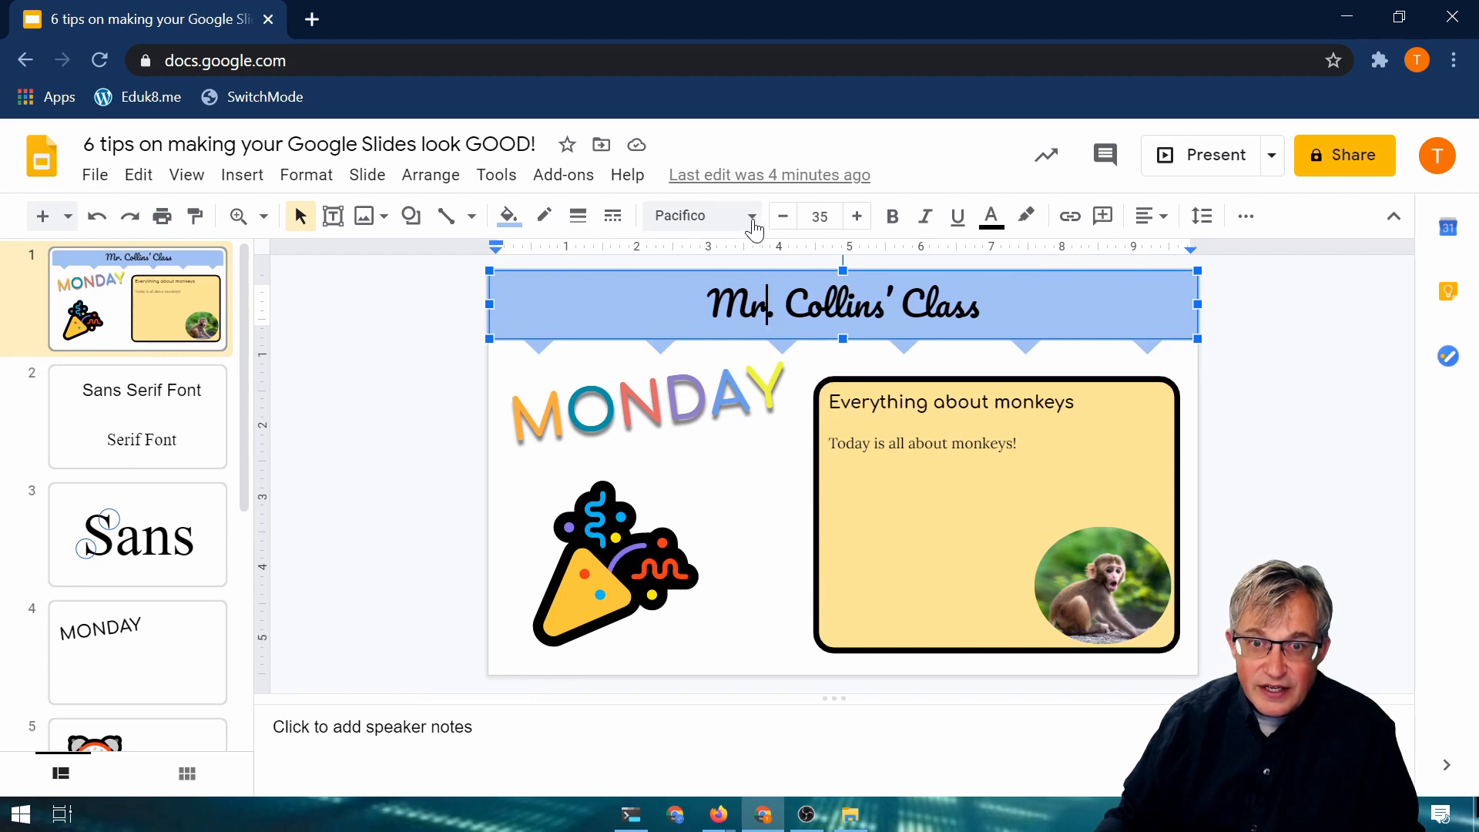
Step: Check the font list for the added fonts Palatino, Short Stack, Sulphur Point, Ubuntu and Walter Turncoat
{"action": "left_click", "coordinate": [752, 219]}
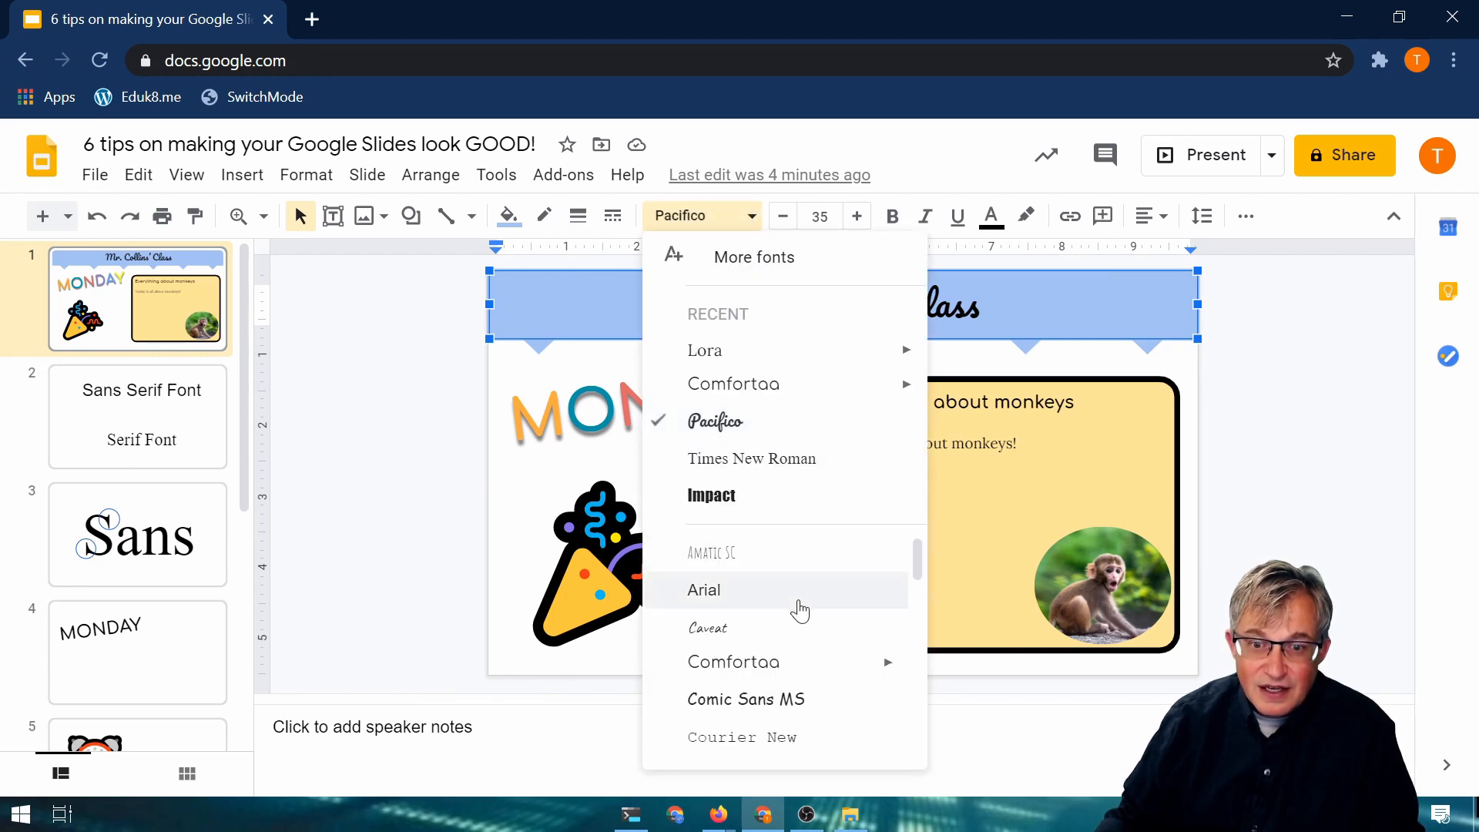
{"action": "scroll", "coordinate": [798, 632], "scroll_direction": "down", "scroll_amount": 3}
{"action": "scroll", "coordinate": [726, 644], "scroll_direction": "down", "scroll_amount": 2}
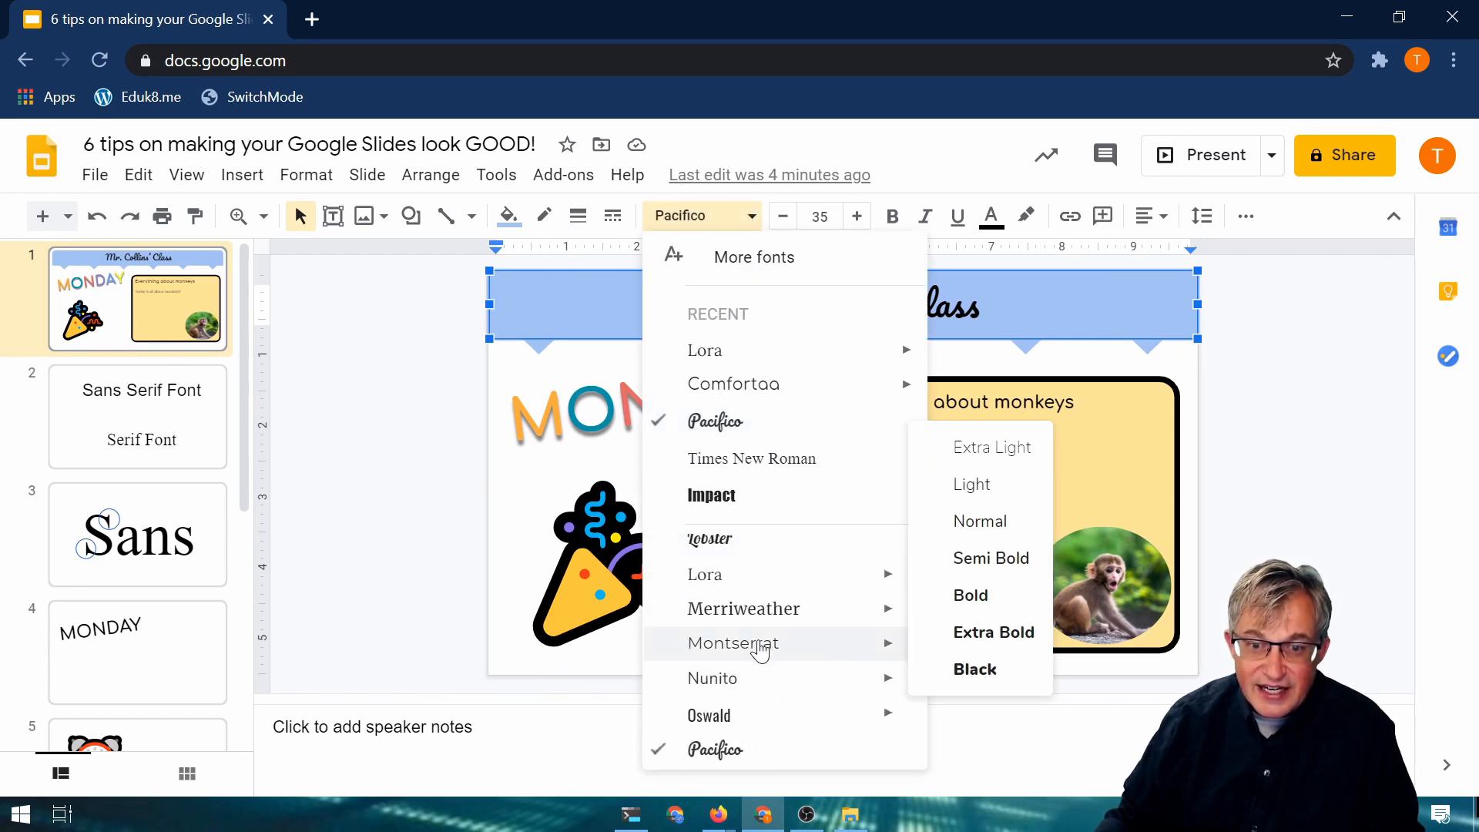
{"action": "scroll", "coordinate": [741, 683], "scroll_direction": "down", "scroll_amount": 2}
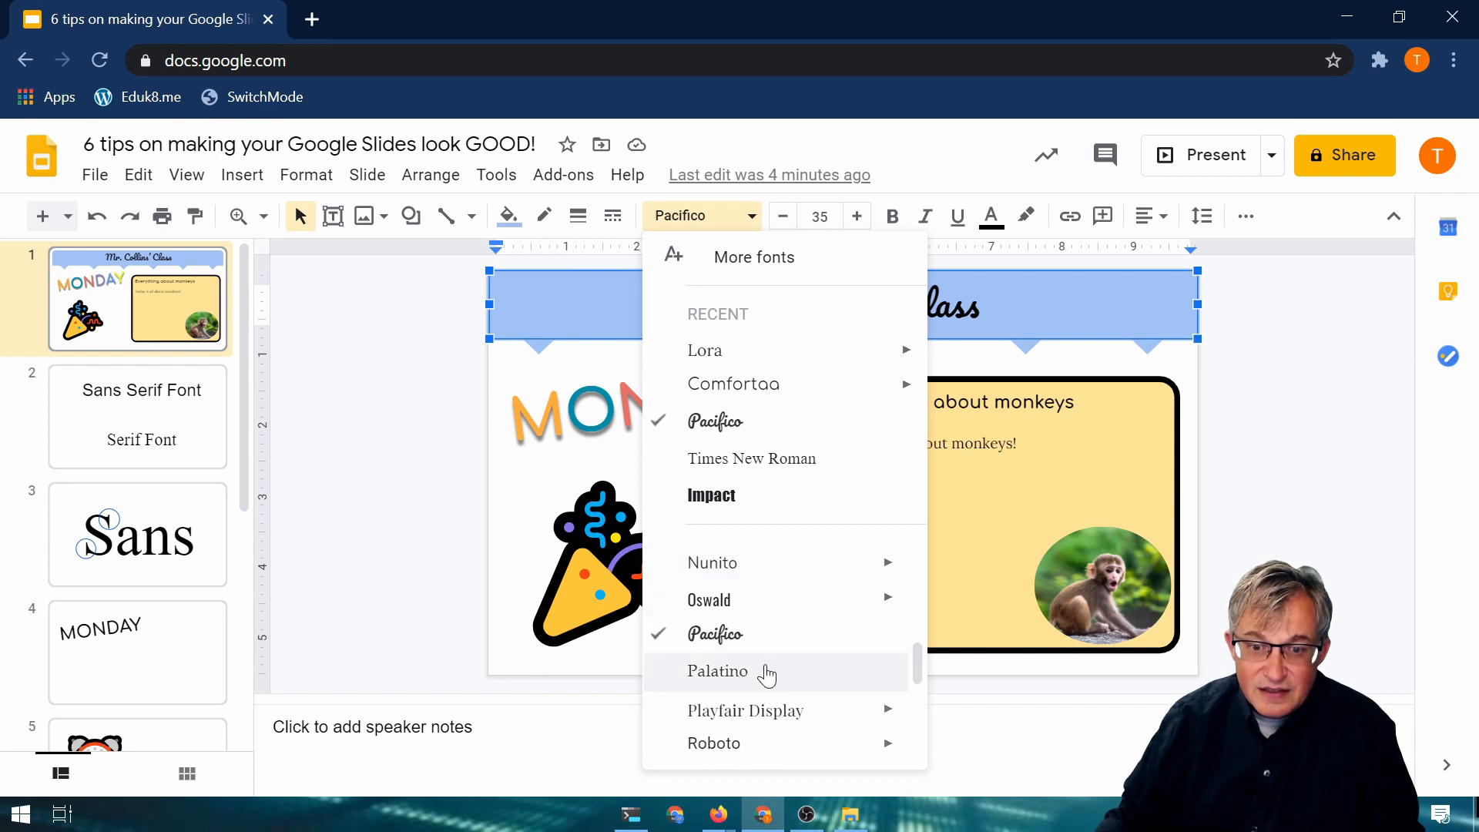
{"action": "scroll", "coordinate": [775, 632], "scroll_direction": "down", "scroll_amount": 2}
{"action": "scroll", "coordinate": [789, 583], "scroll_direction": "down", "scroll_amount": 3}
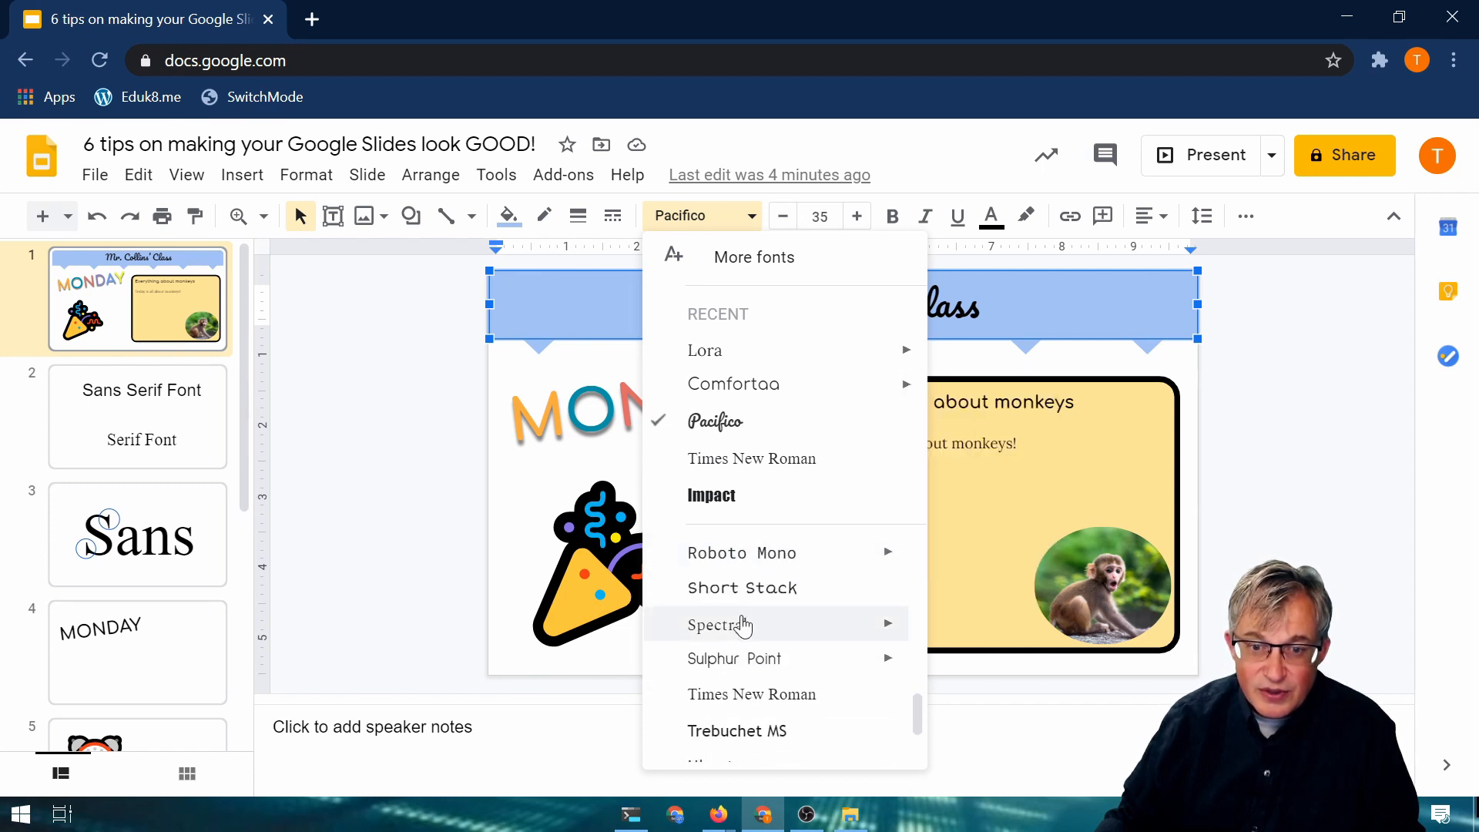
{"action": "scroll", "coordinate": [718, 682], "scroll_direction": "down", "scroll_amount": 3}
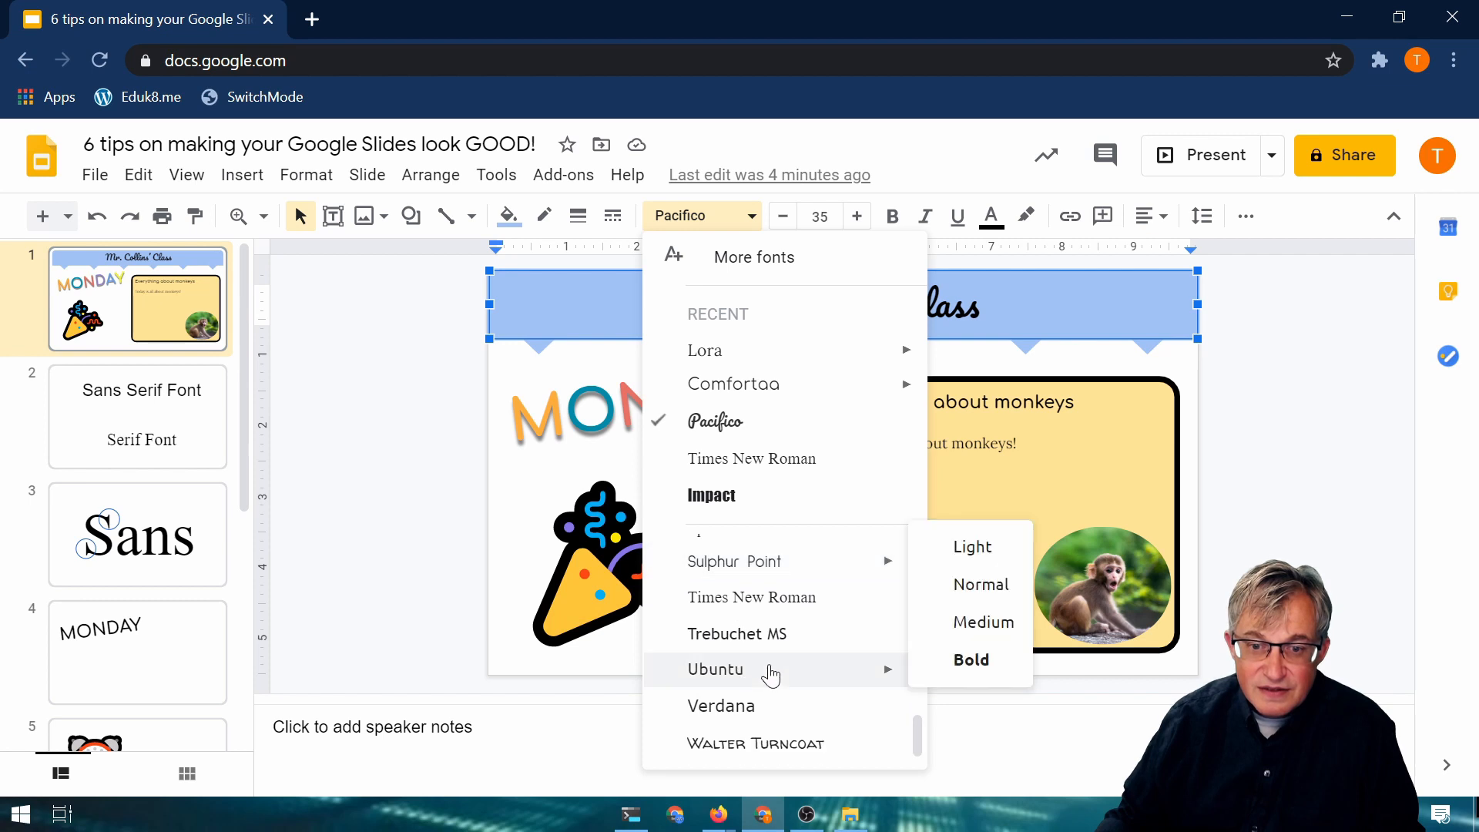
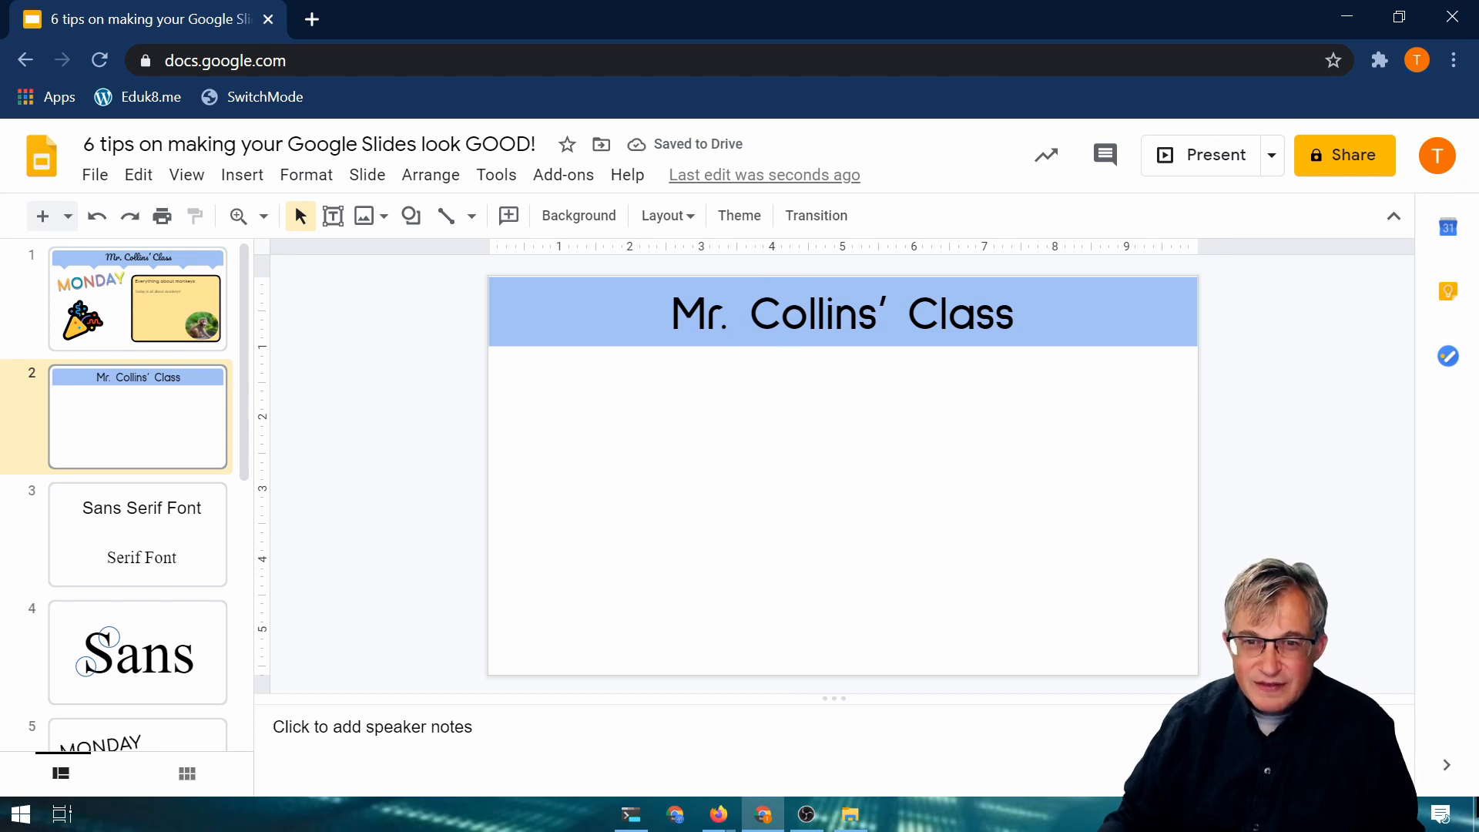
Step: Nudge the class title banner on slide 2 up and down, and finely shift it slightly up and left
{"action": "left_click", "coordinate": [631, 293]}
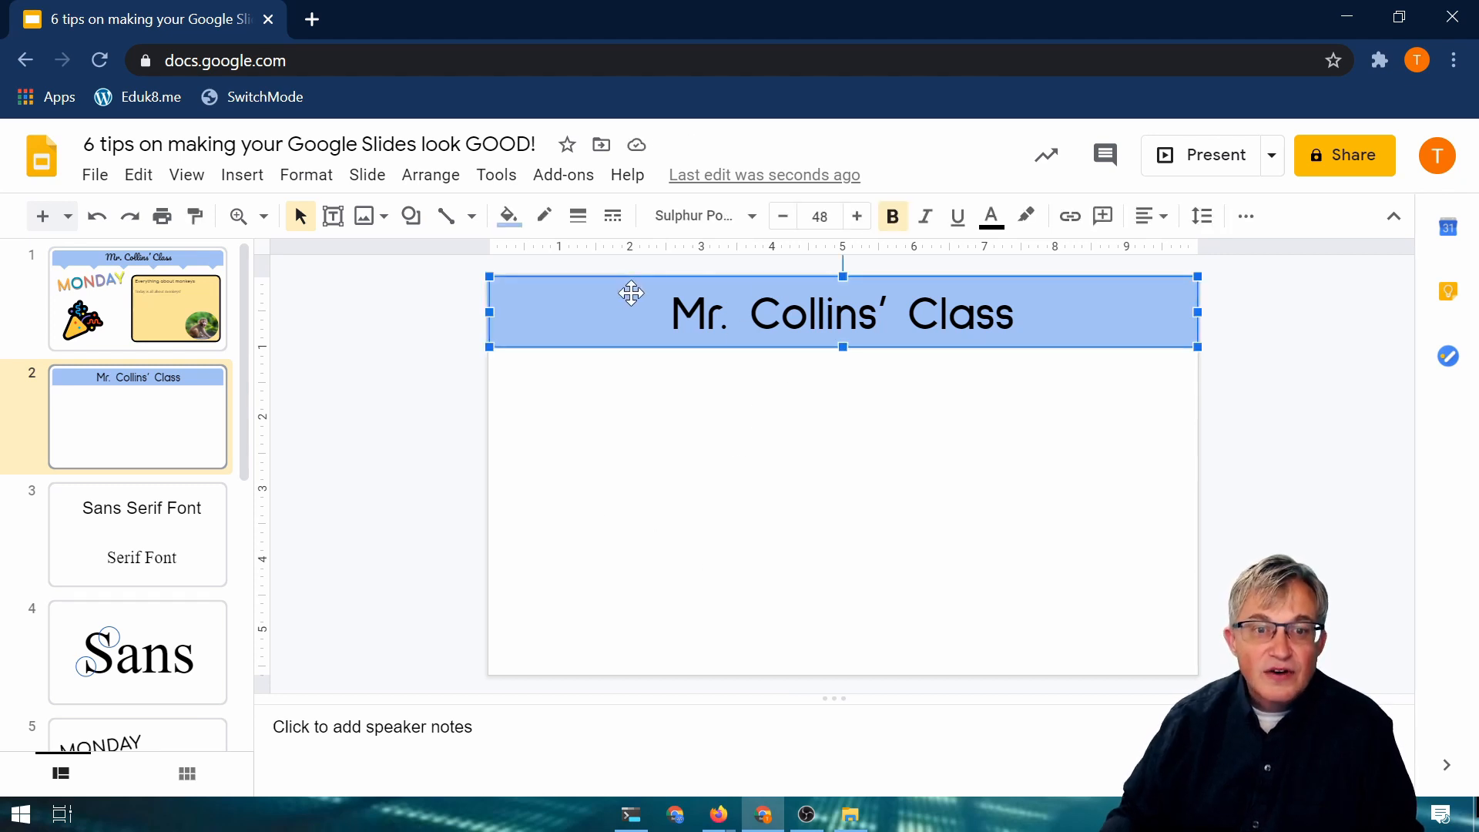
{"action": "key", "text": "Up"}
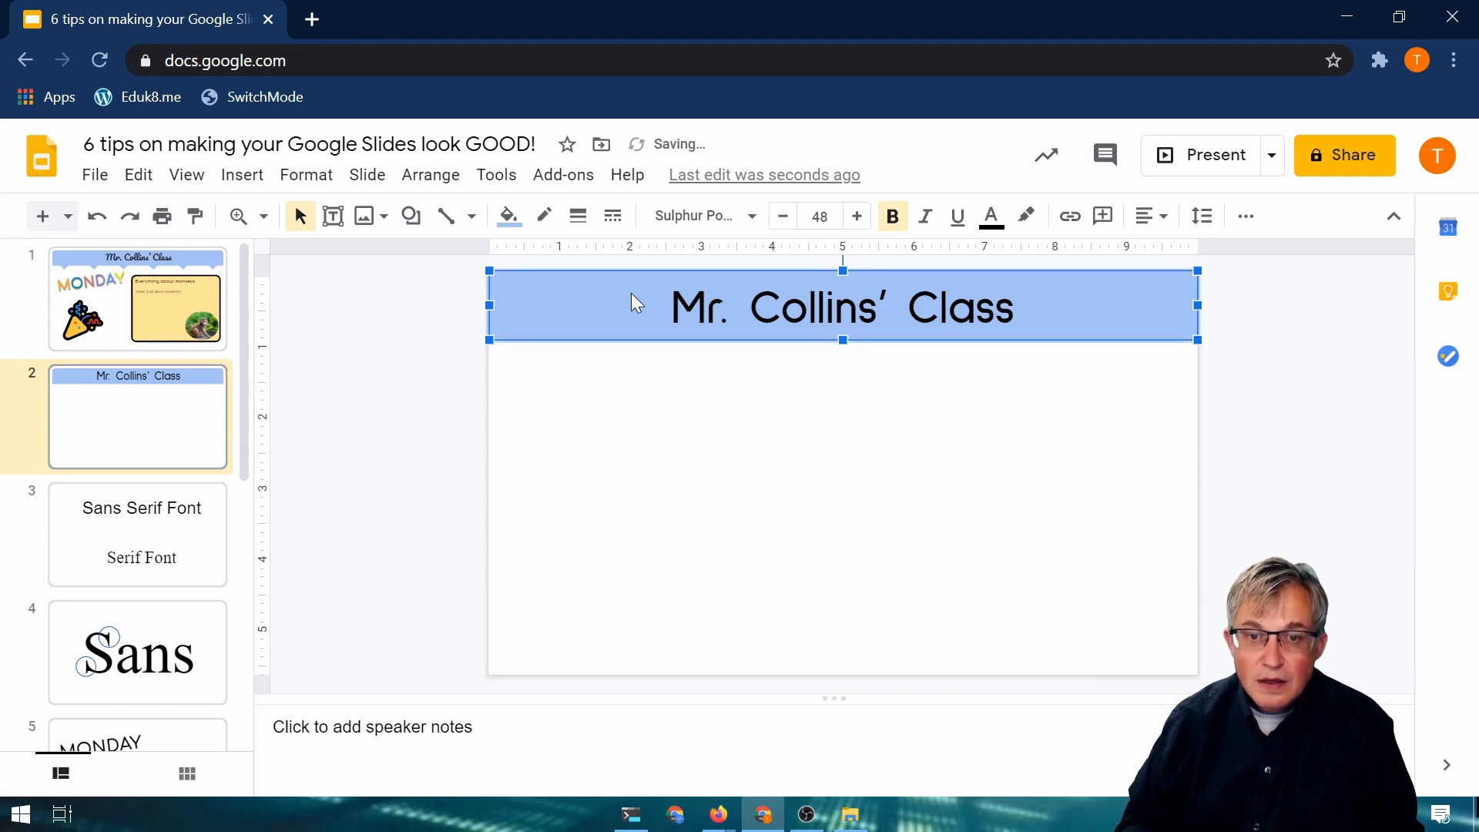
{"action": "key", "text": "Down"}
{"action": "key", "text": "shift+Up"}
{"action": "key", "text": "shift+Left"}
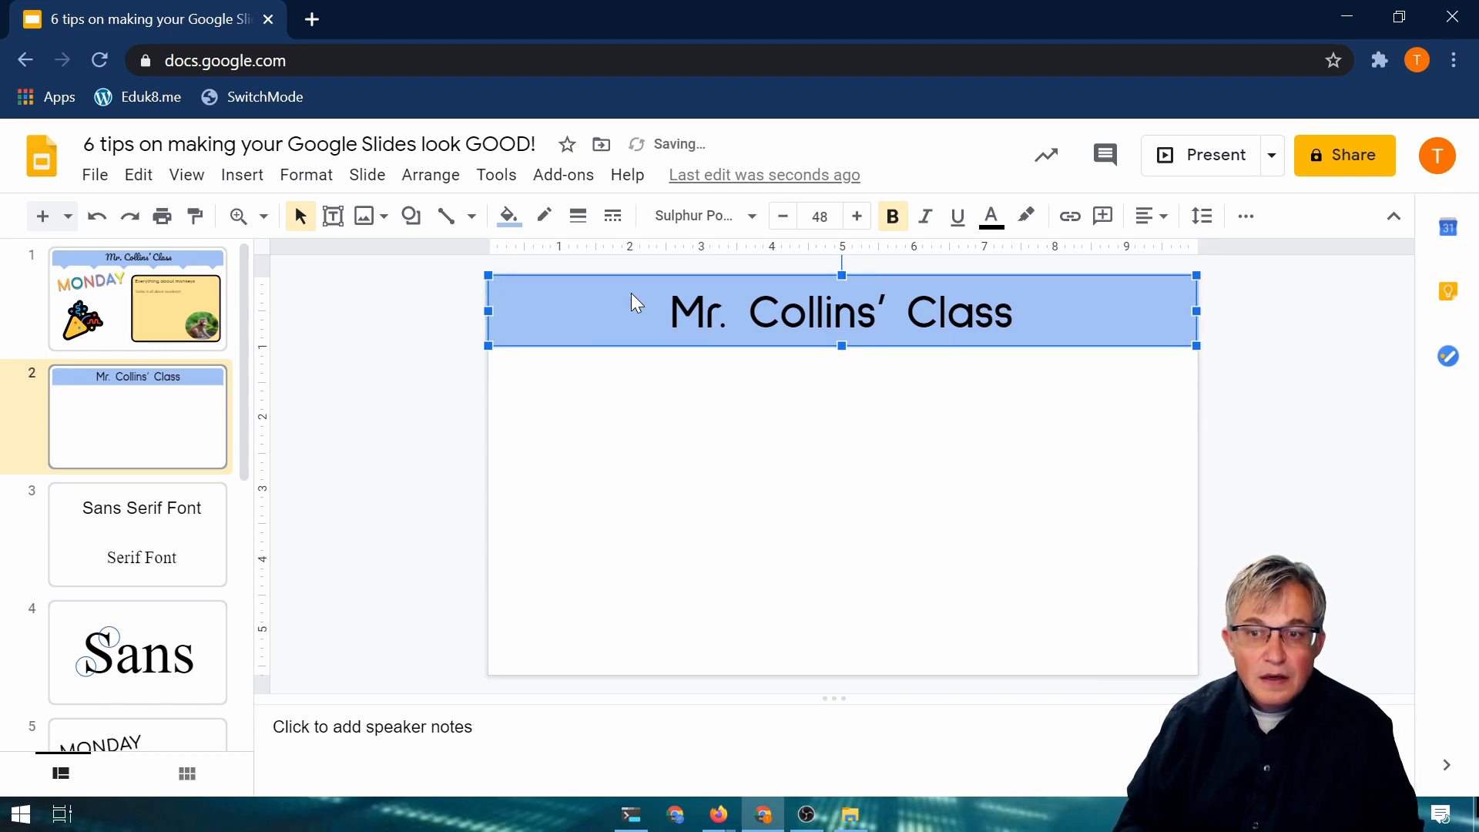
{"action": "left_click", "coordinate": [1137, 410]}
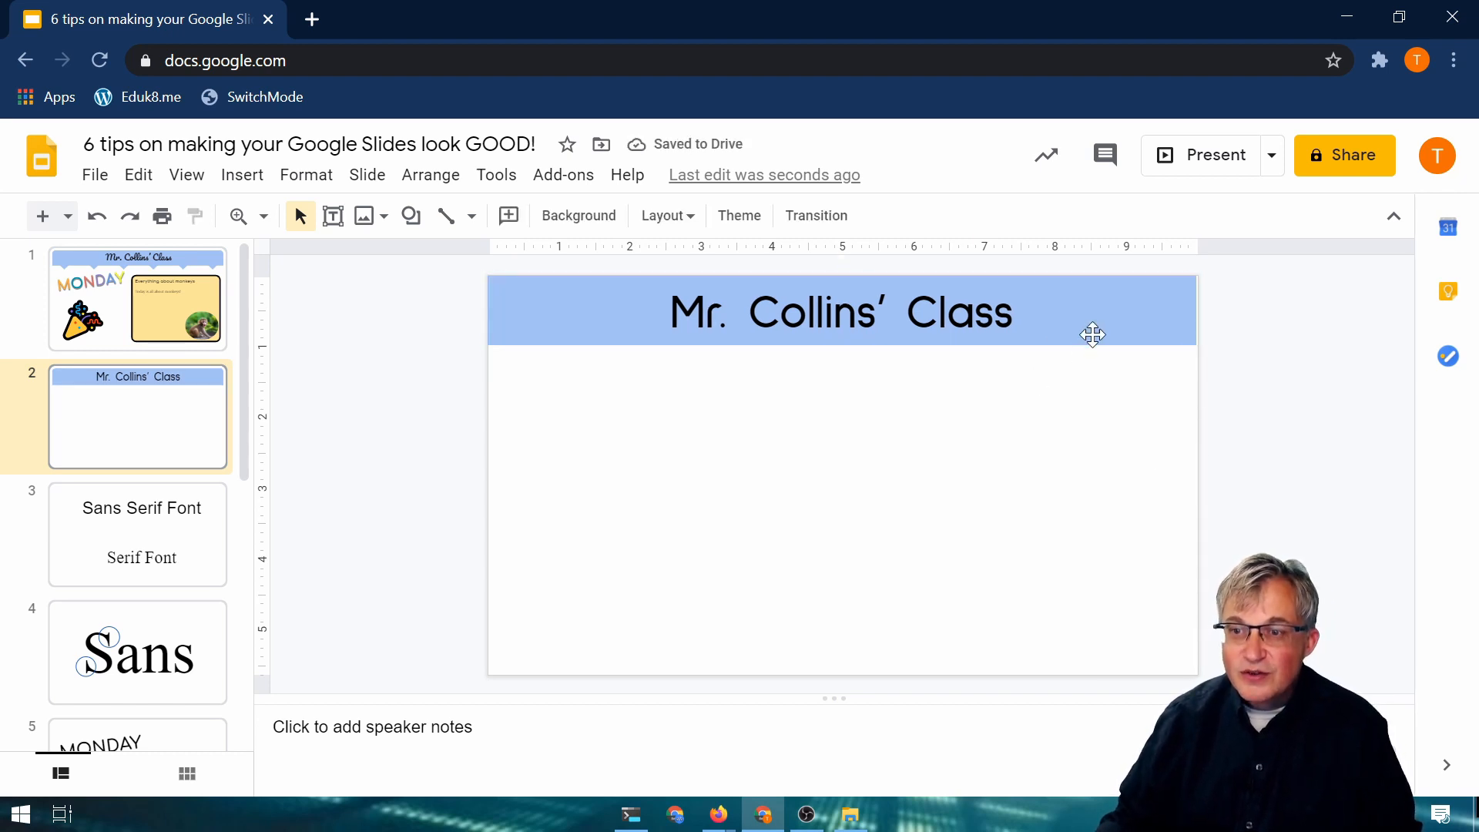
{"action": "left_click", "coordinate": [1160, 314]}
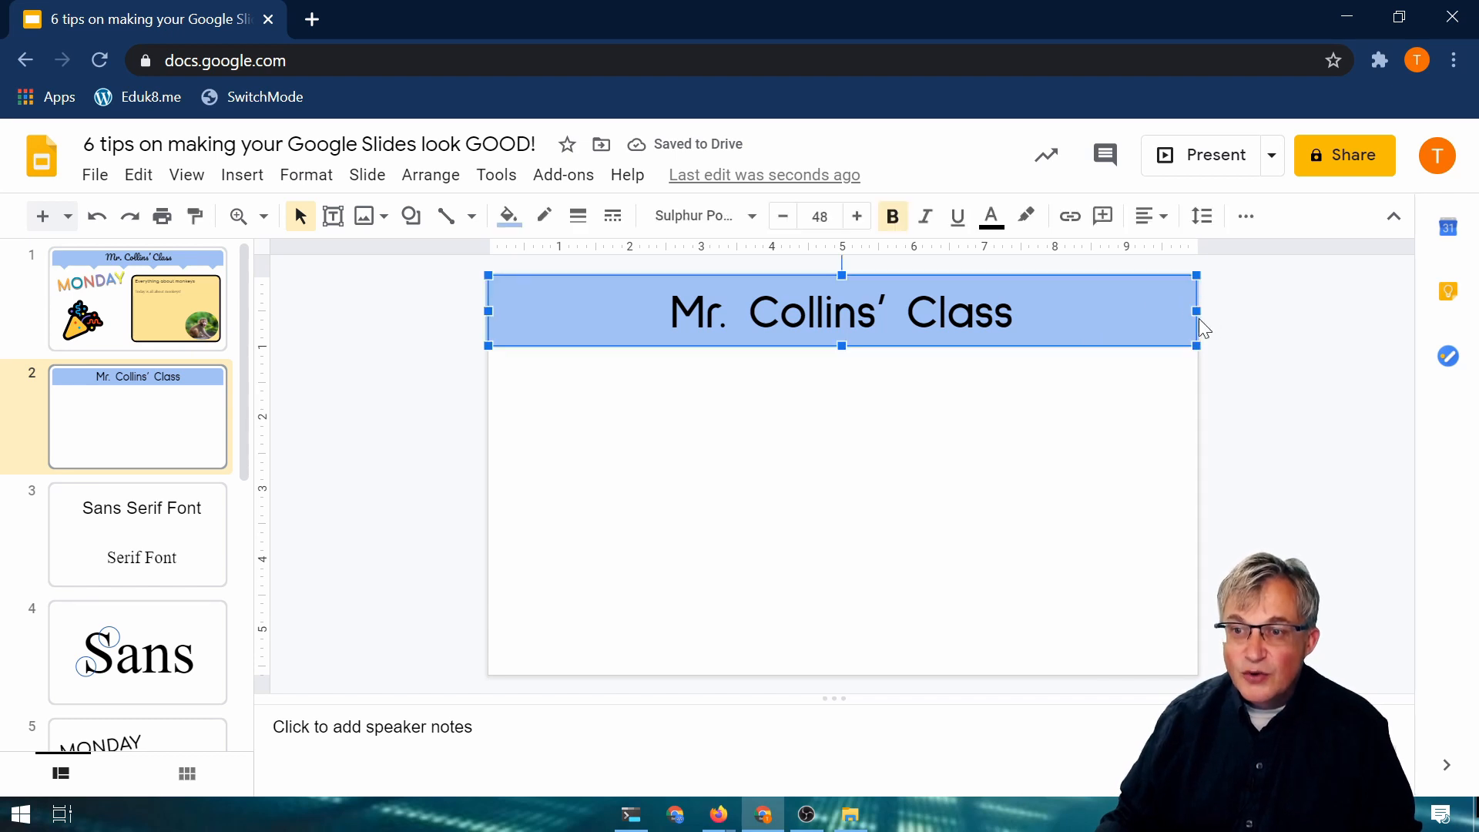
{"action": "left_click_drag", "start_coordinate": [1202, 309], "coordinate": [1200, 310]}
{"action": "left_click", "coordinate": [1329, 349]}
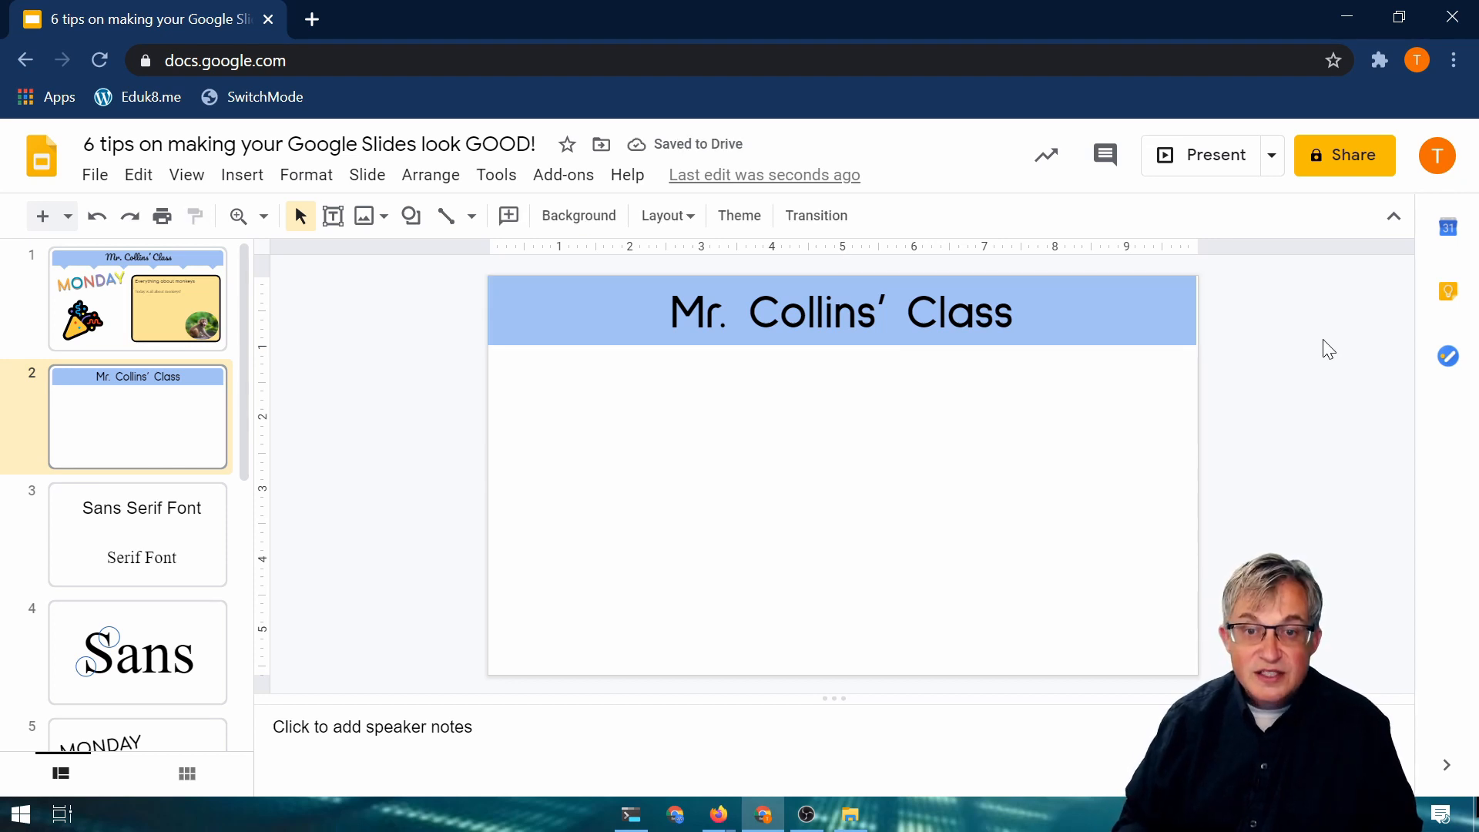
Step: Nudge the title banner down the slide and back up until it lines up with the slide's top edge
{"action": "left_click", "coordinate": [536, 338]}
{"action": "key", "text": "Down"}
{"action": "key", "text": "Down"}
{"action": "key", "text": "Down"}
{"action": "key", "text": "Down"}
{"action": "key", "text": "Down"}
{"action": "key", "text": "Down"}
{"action": "key", "text": "Down"}
{"action": "key", "text": "Down"}
{"action": "key", "text": "Down"}
{"action": "key", "text": "Down"}
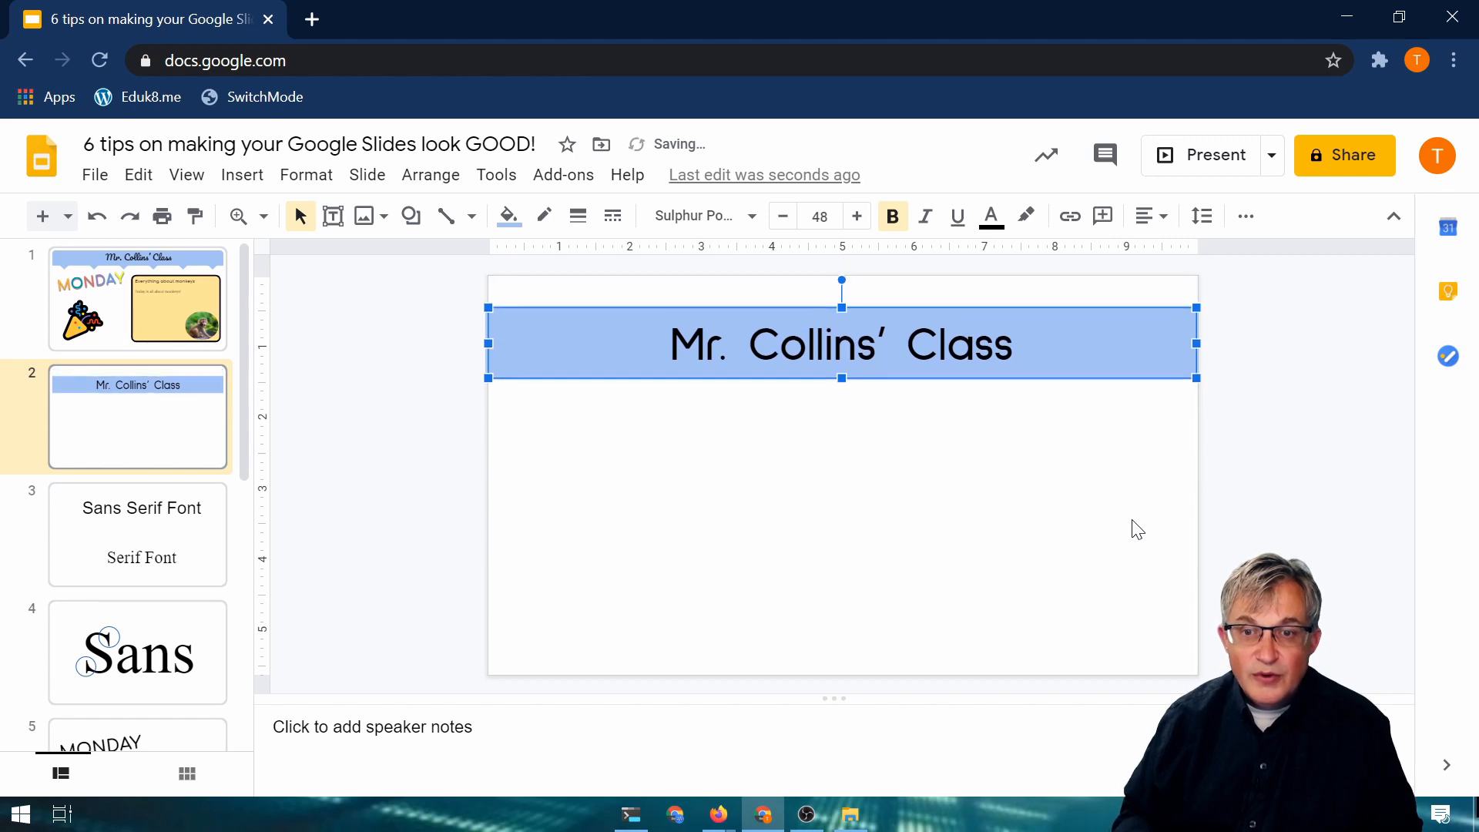
{"action": "key", "text": "Up"}
{"action": "key", "text": "Up"}
{"action": "key", "text": "Up"}
{"action": "key", "text": "Up"}
{"action": "key", "text": "Up"}
{"action": "key", "text": "Up"}
{"action": "key", "text": "Up"}
{"action": "key", "text": "Up"}
{"action": "key", "text": "Up"}
{"action": "key", "text": "Up"}
{"action": "key", "text": "Up"}
{"action": "key", "text": "Up"}
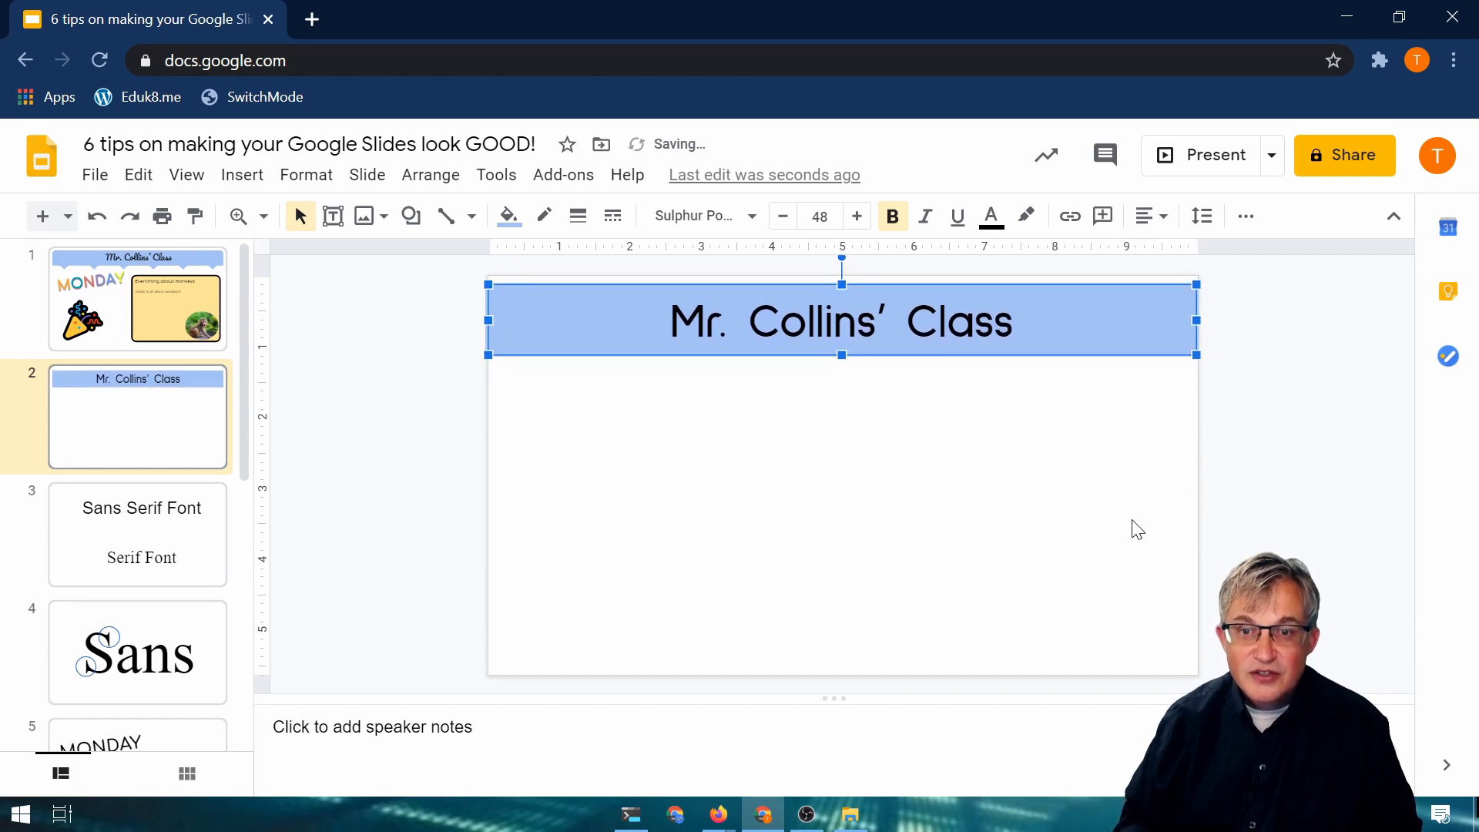
{"action": "key", "text": "Up"}
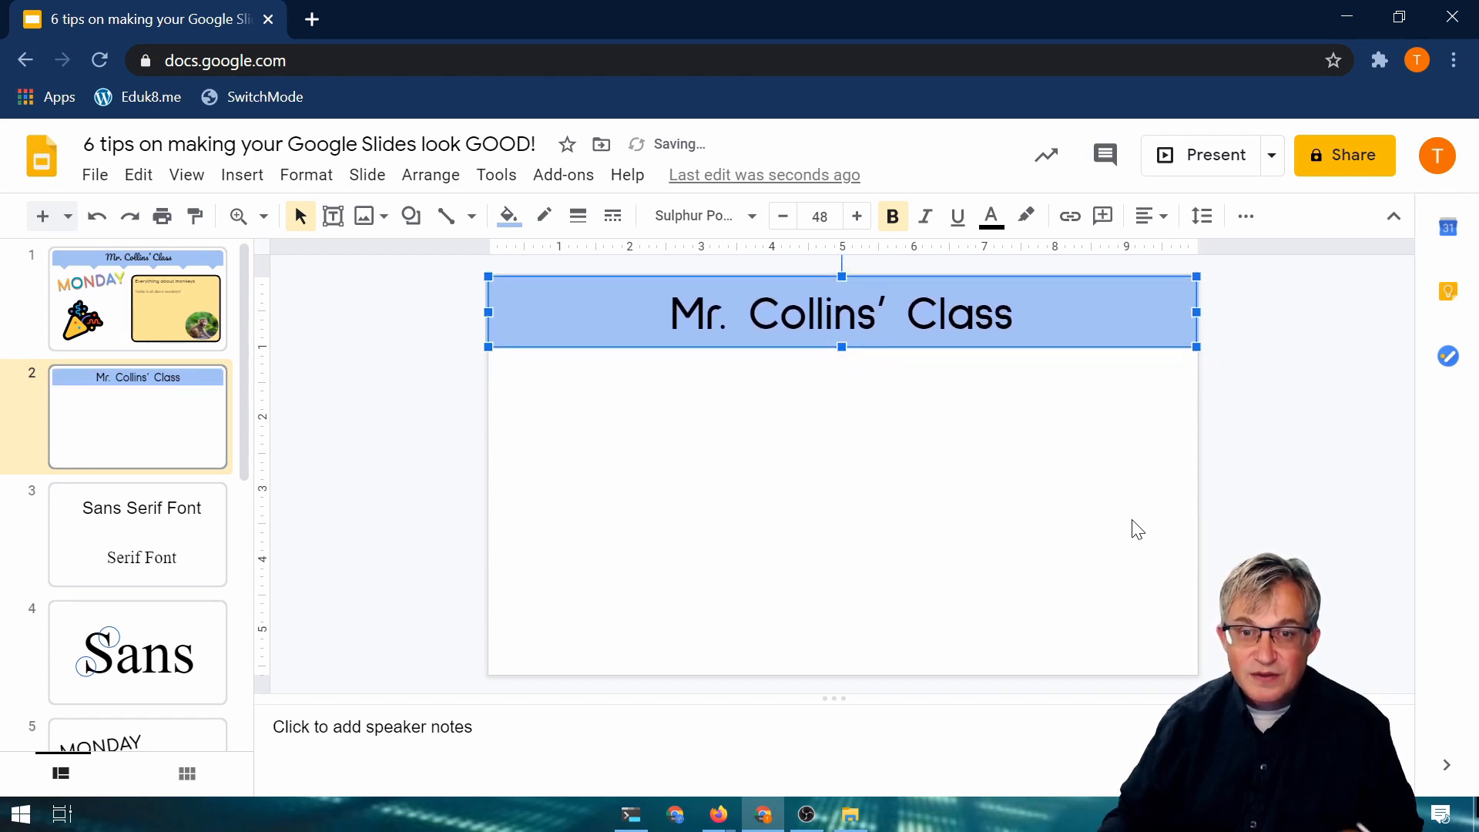
{"action": "left_click", "coordinate": [601, 429]}
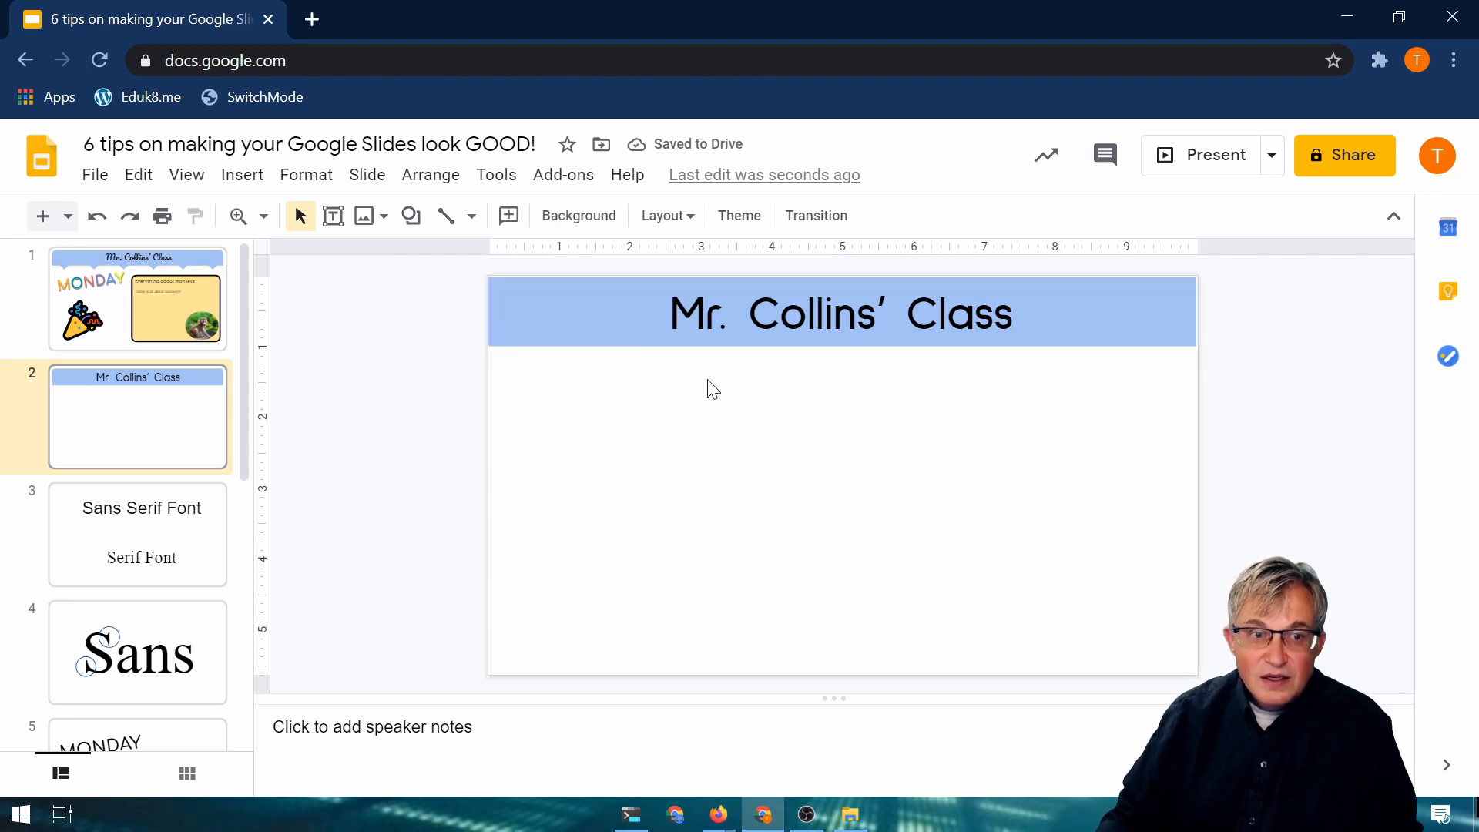
Step: Draw a rounded rectangle about 4.7 by 3.5 inches in the right half of slide 2 and reduce its corner rounding
{"action": "left_click", "coordinate": [412, 215]}
{"action": "mouse_move", "coordinate": [490, 258]}
{"action": "left_click", "coordinate": [622, 266]}
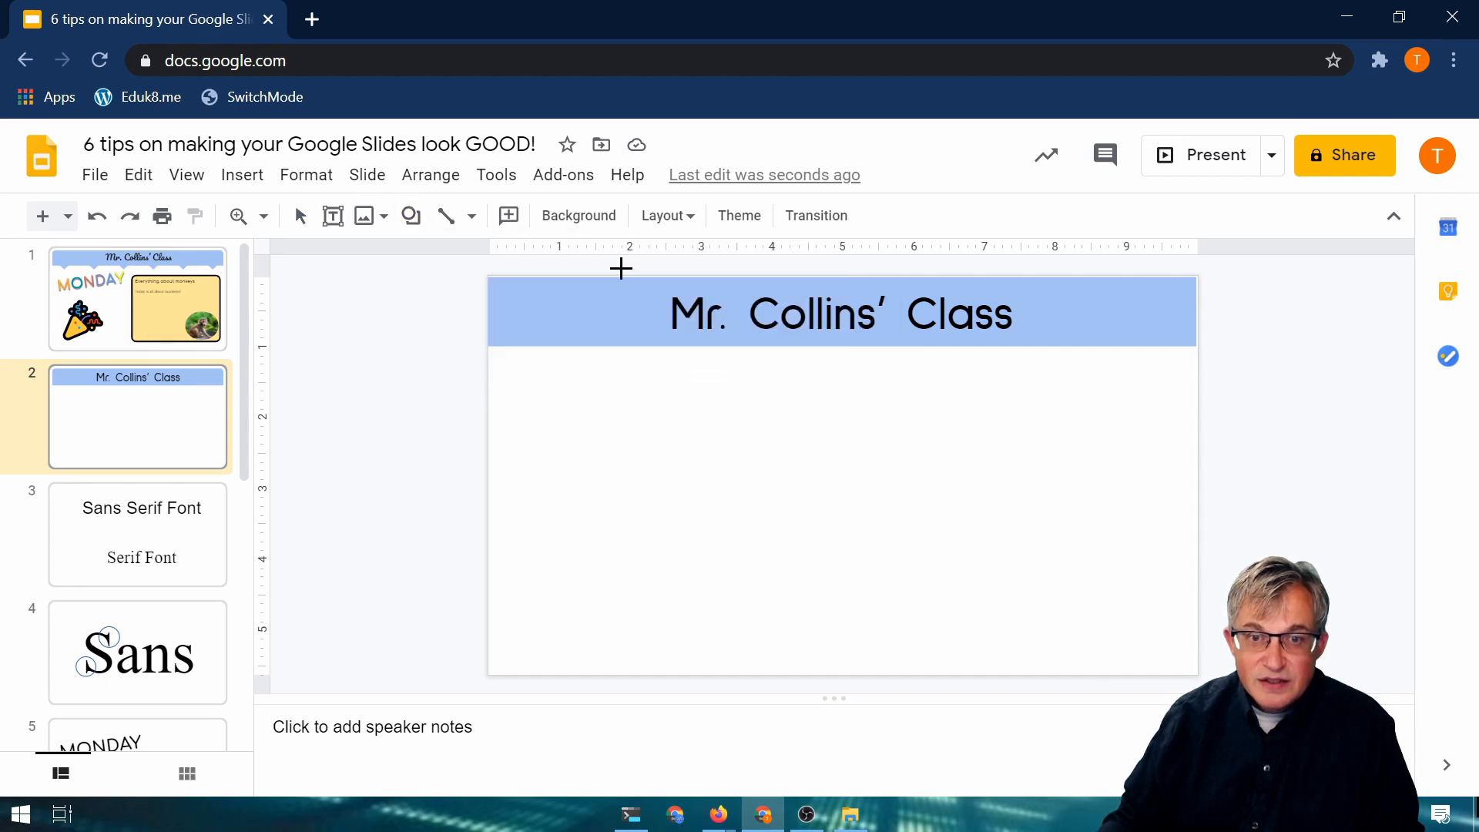
{"action": "left_click_drag", "start_coordinate": [839, 397], "coordinate": [1170, 645]}
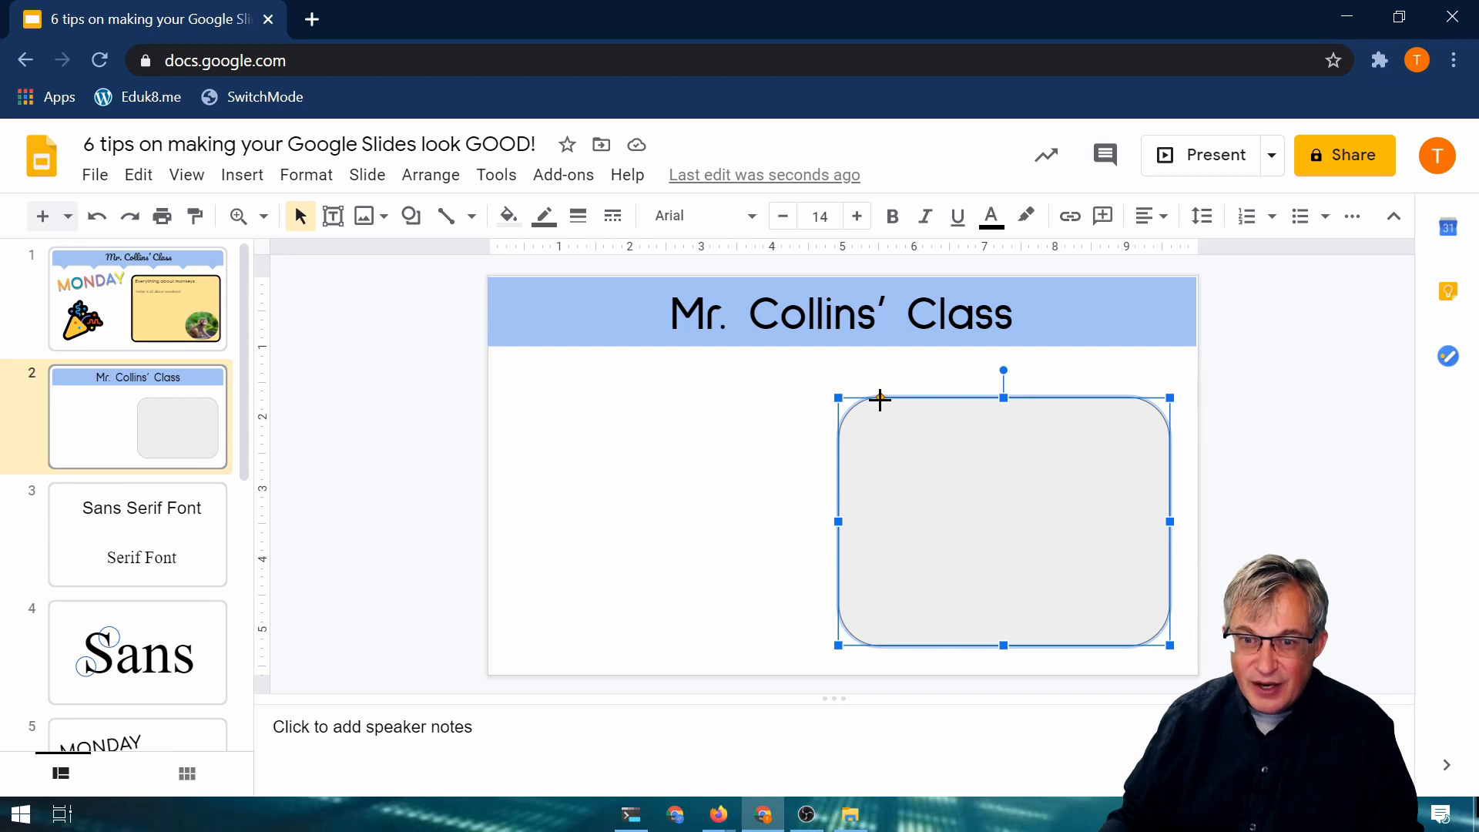
{"action": "left_click_drag", "start_coordinate": [881, 398], "coordinate": [864, 399]}
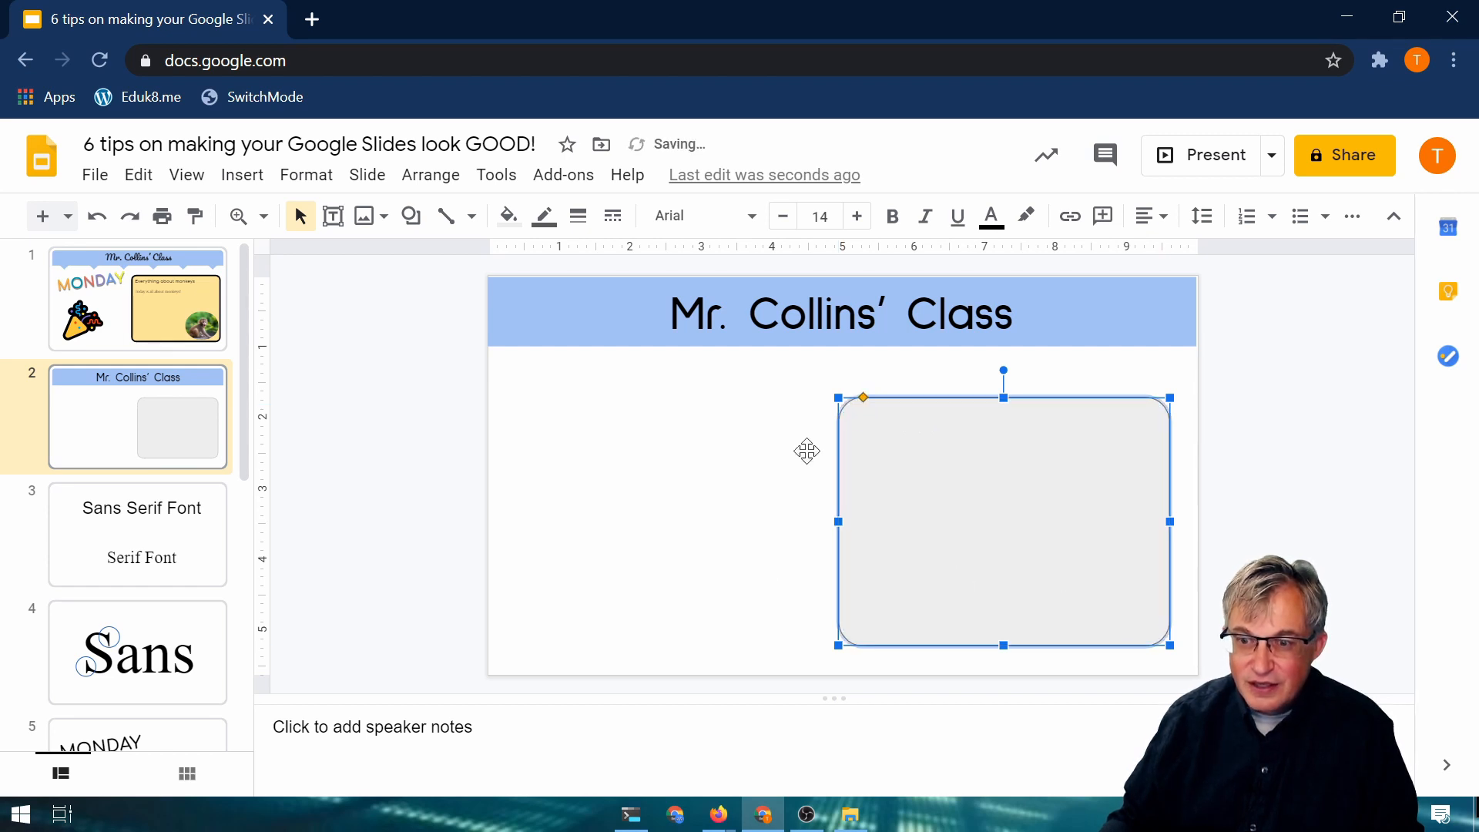
Step: Fill the rounded rectangle with light yellow and give it a black border 4px thick
{"action": "left_click", "coordinate": [509, 218]}
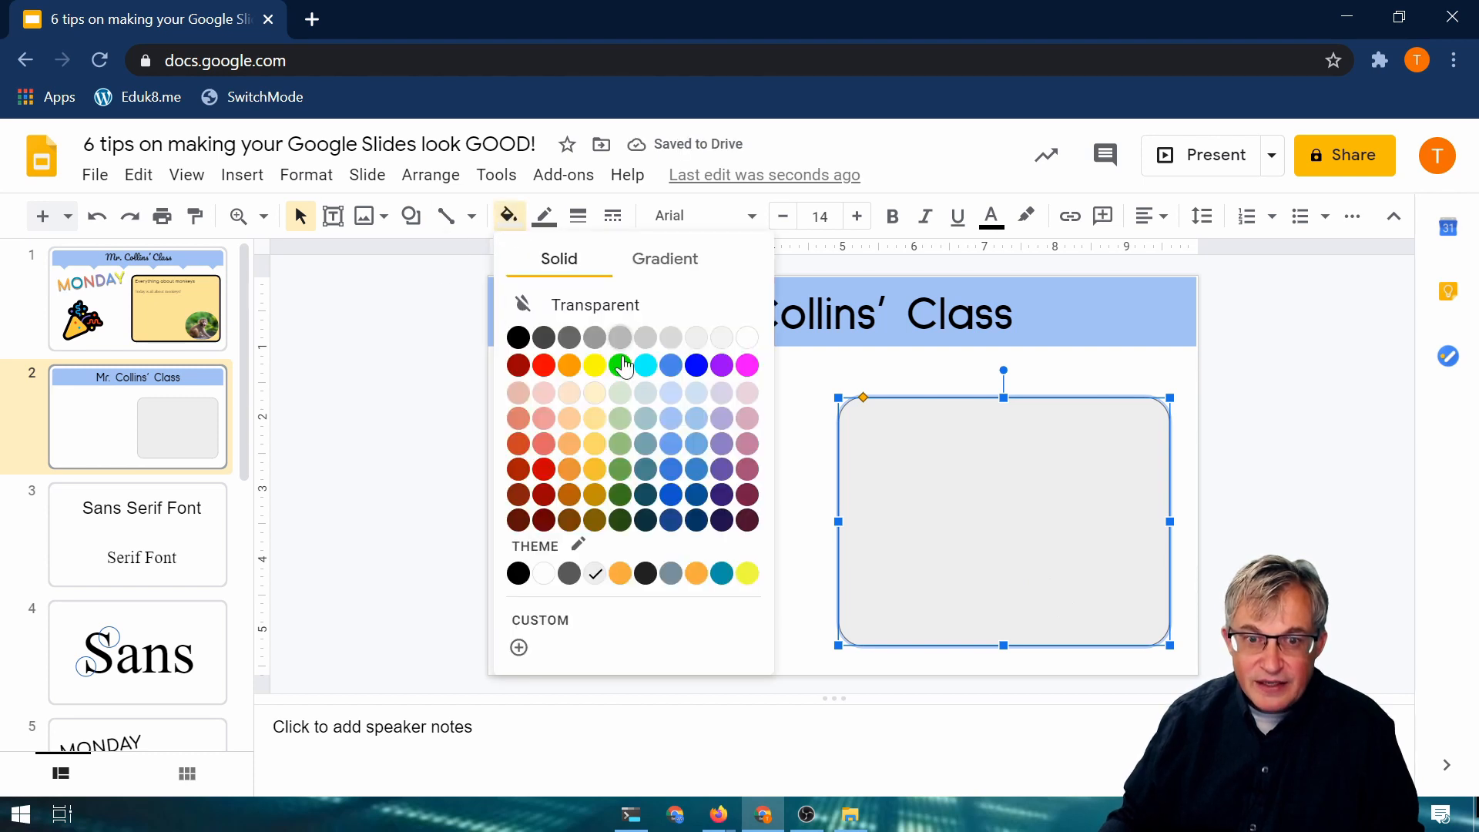
{"action": "left_click", "coordinate": [594, 419]}
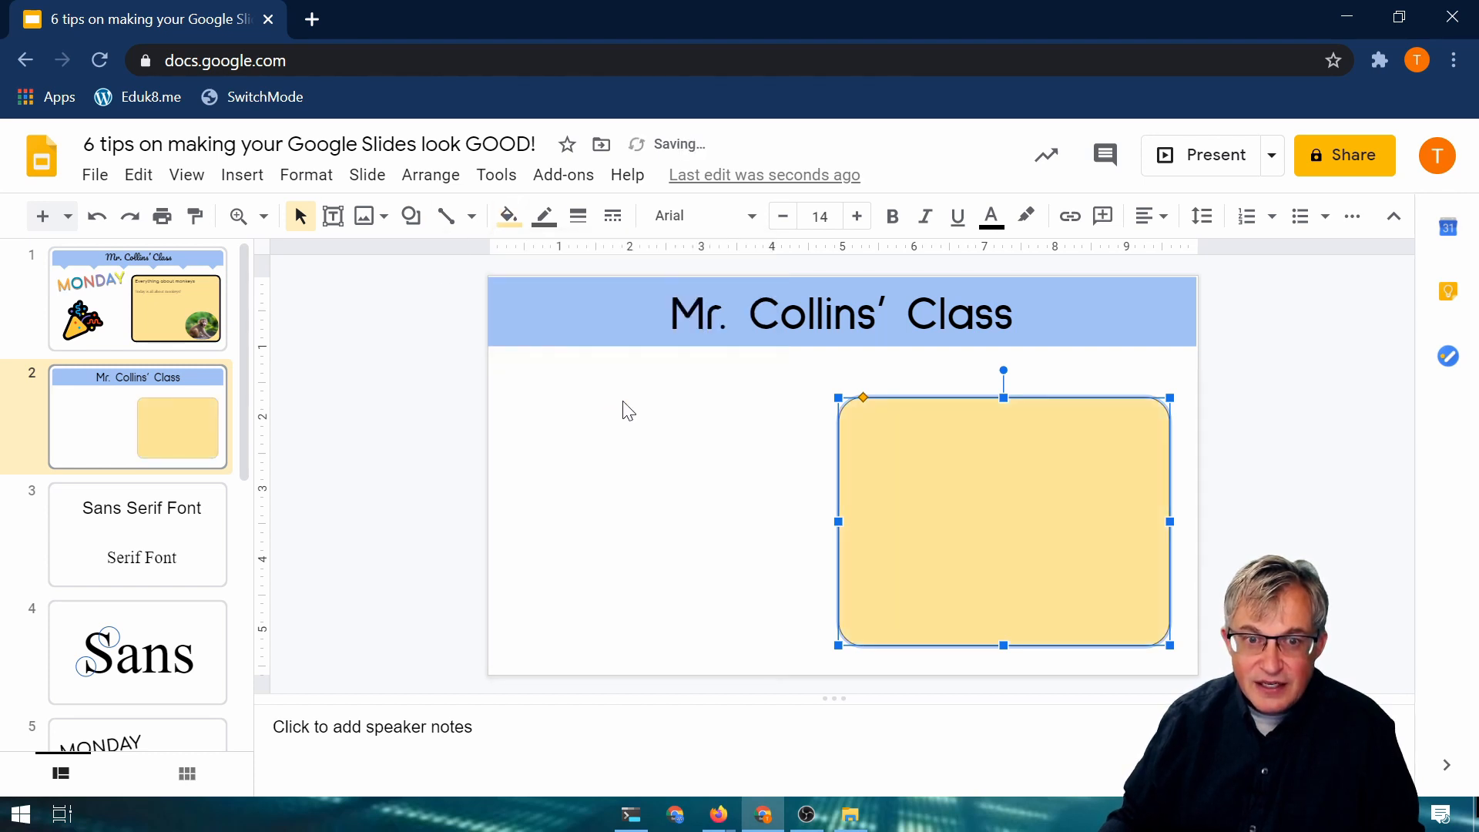
{"action": "left_click", "coordinate": [545, 216]}
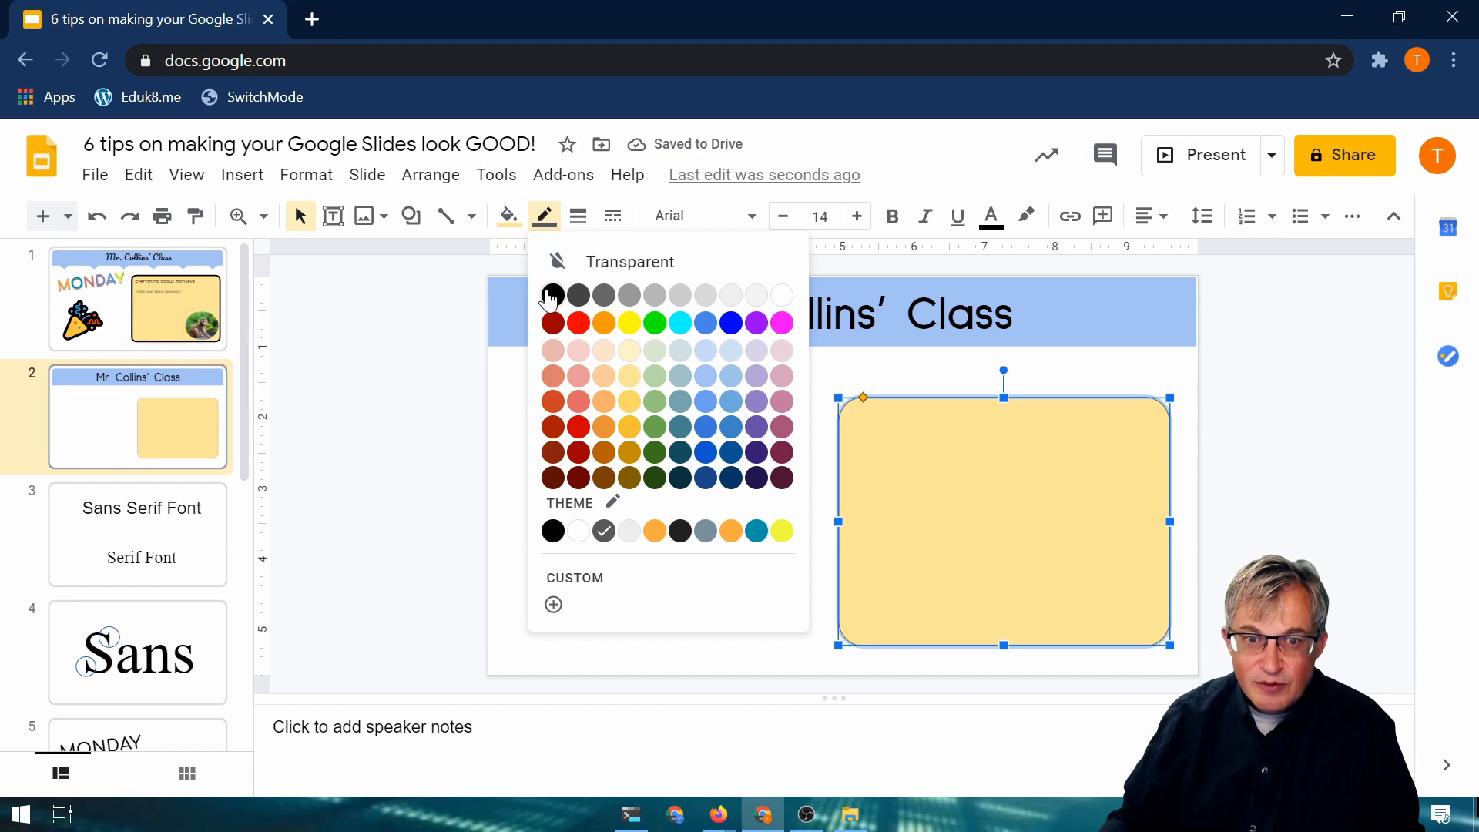
{"action": "left_click", "coordinate": [553, 296]}
{"action": "left_click", "coordinate": [577, 216]}
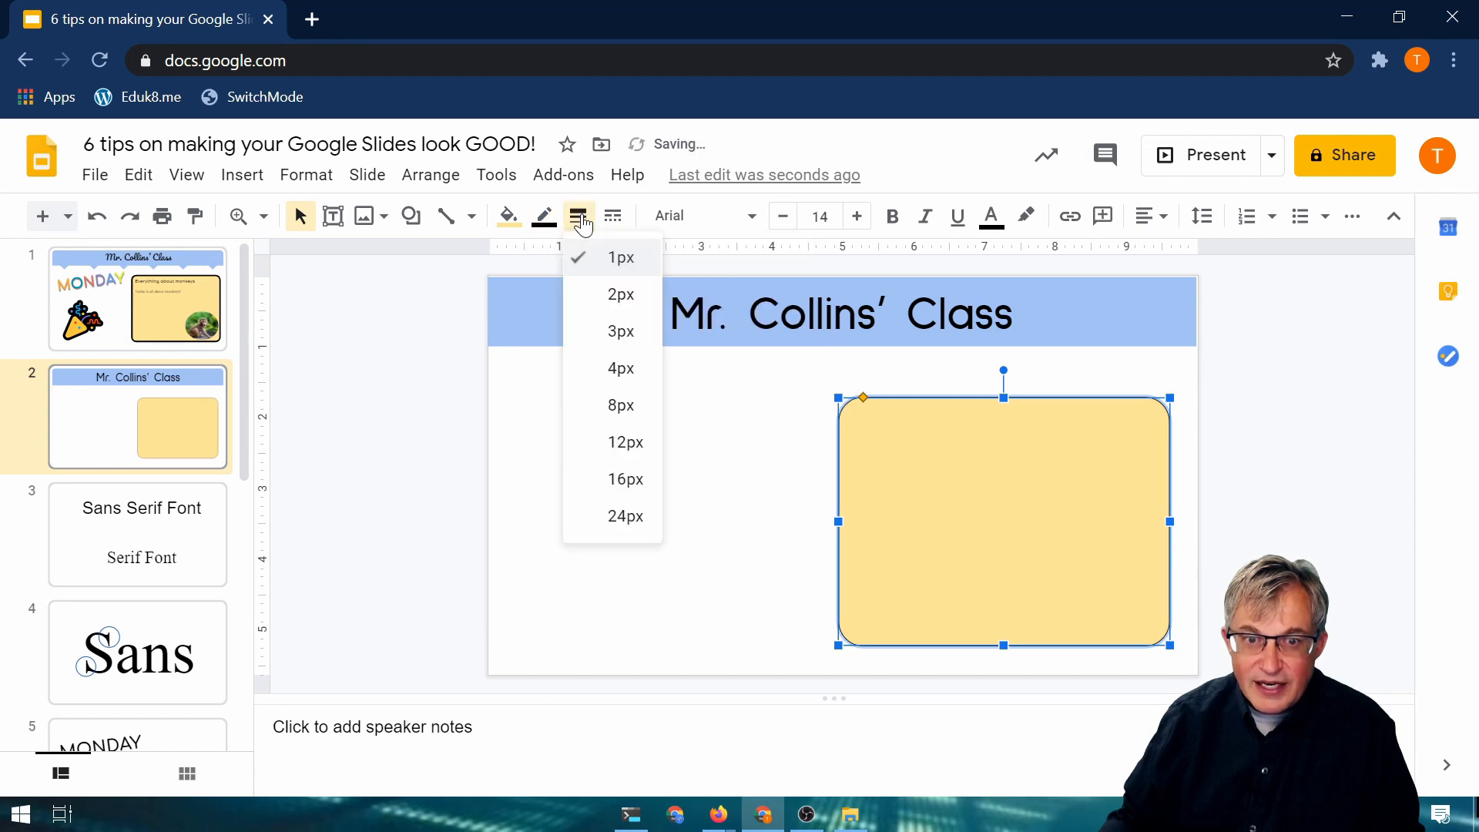
{"action": "left_click", "coordinate": [616, 370]}
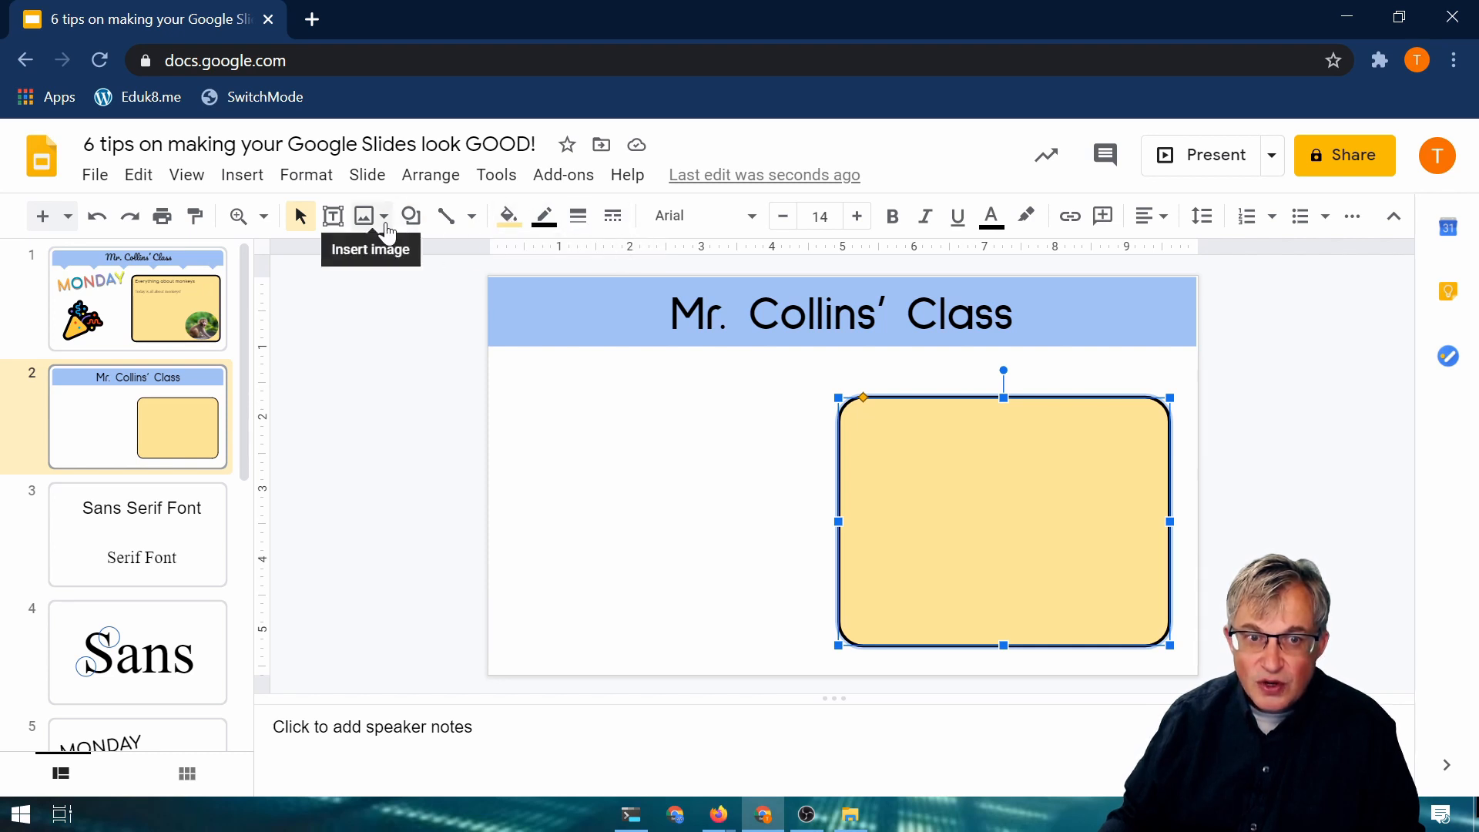
{"action": "left_click", "coordinate": [411, 216]}
{"action": "mouse_move", "coordinate": [450, 257]}
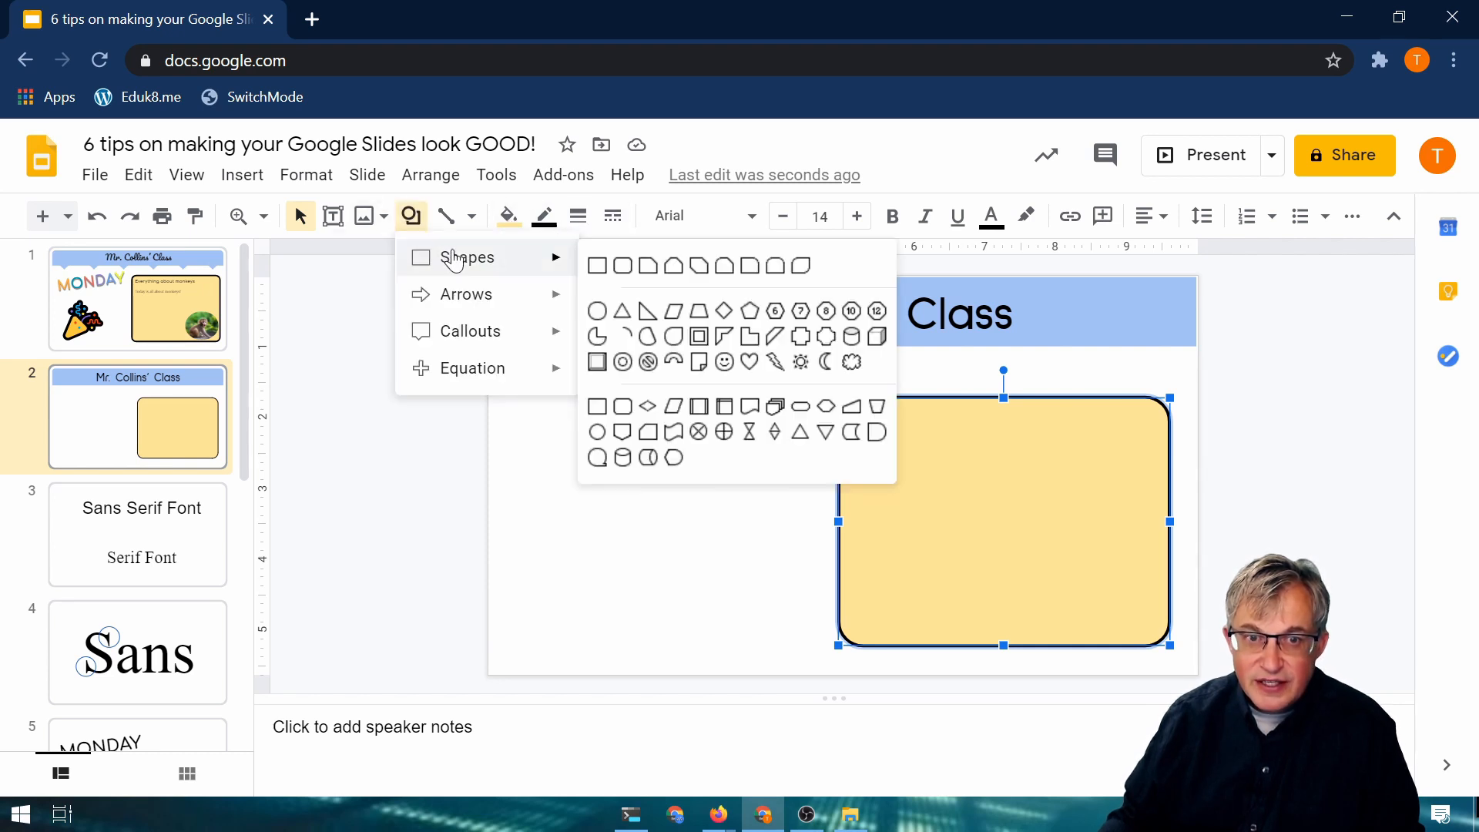
{"action": "left_click", "coordinate": [451, 491]}
{"action": "left_click", "coordinate": [897, 478]}
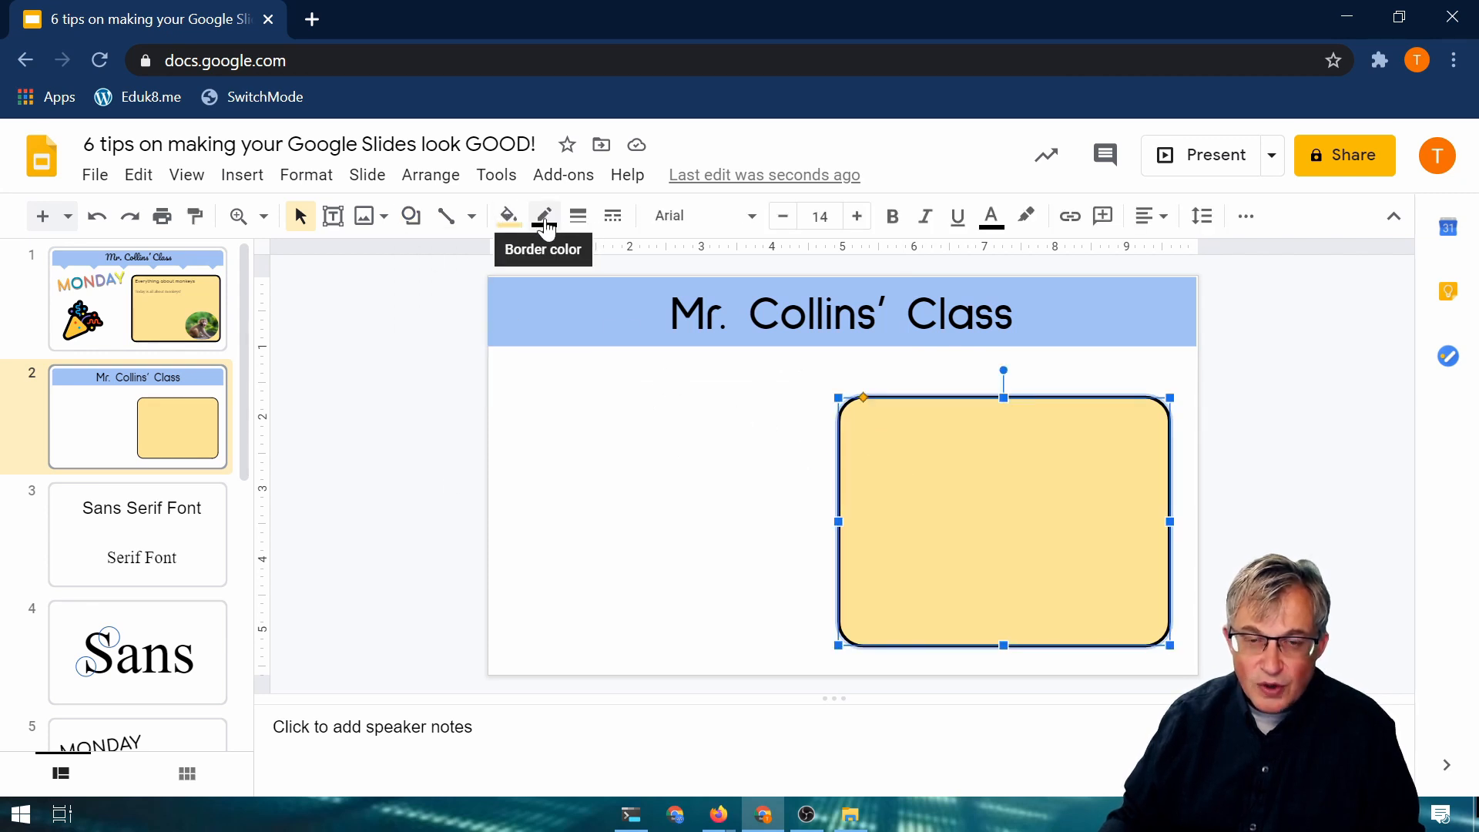
Step: Change the rounded rectangle's border to a dashed line style and deselect the shape
{"action": "left_click", "coordinate": [612, 219]}
{"action": "left_click", "coordinate": [671, 330]}
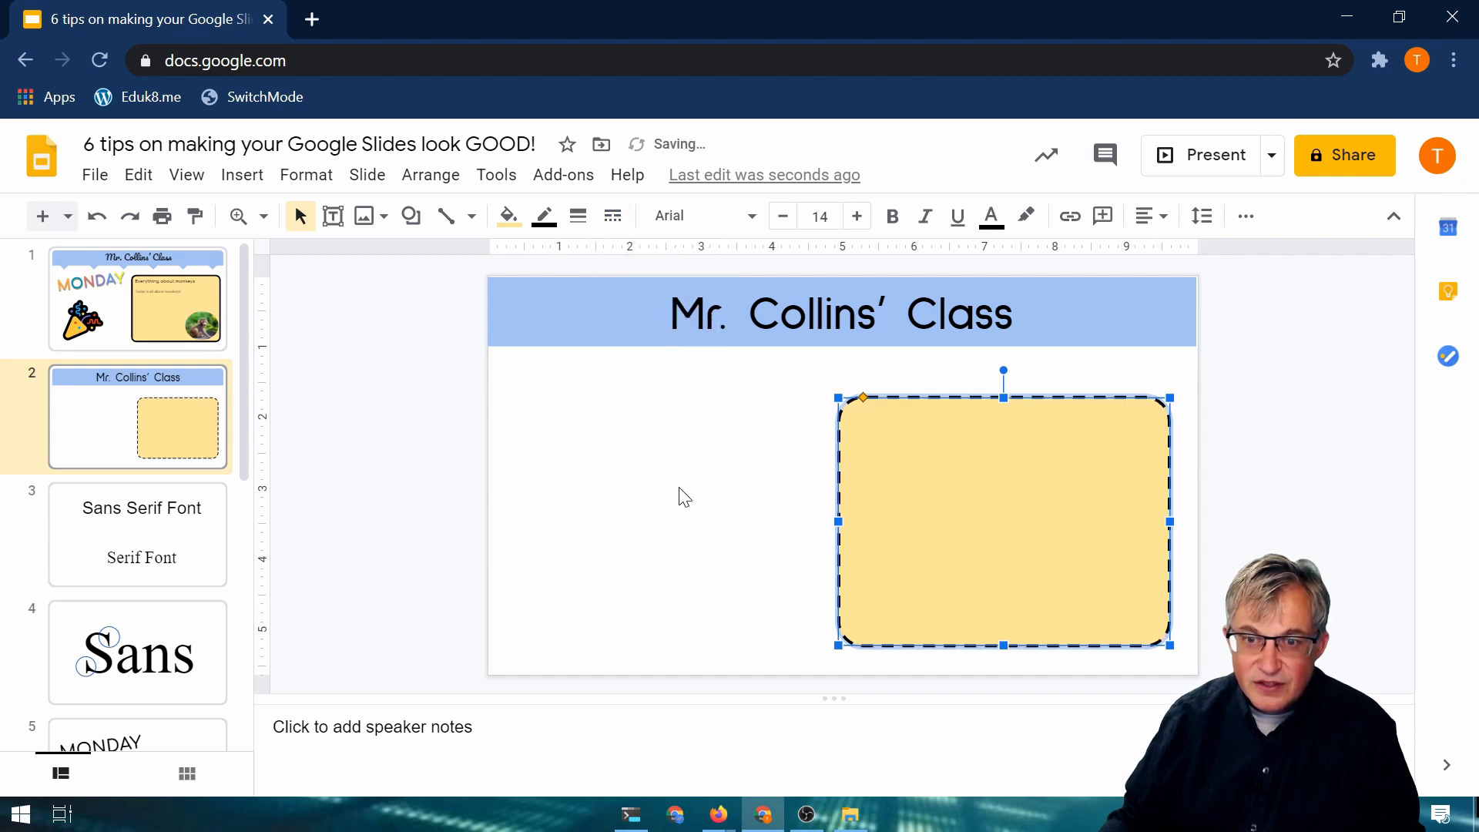
{"action": "left_click", "coordinate": [682, 499]}
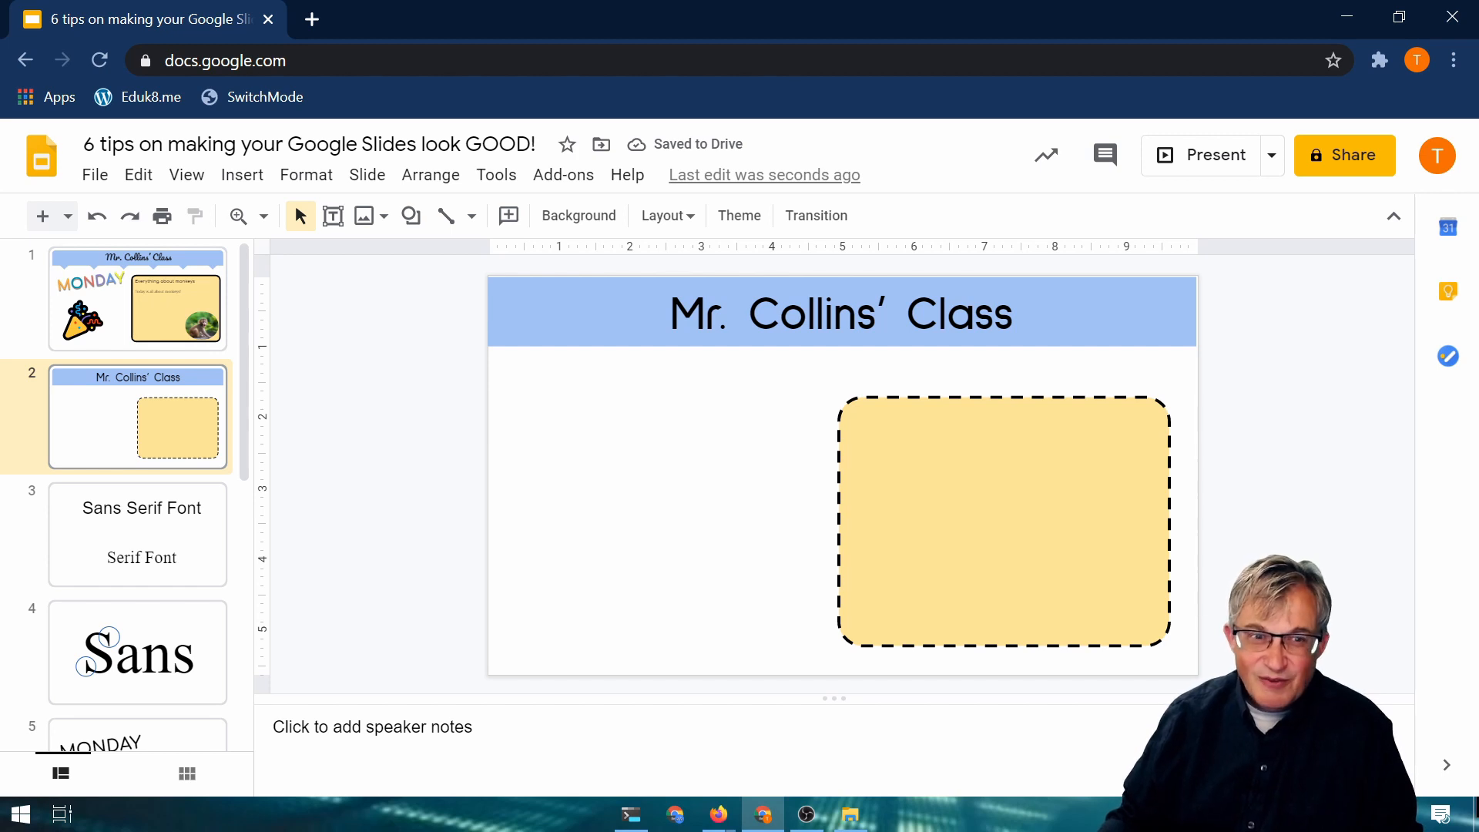
Step: Align the rounded rectangle's text to the top of the shape and enter the heading "Everything about monkeys!"
{"action": "left_click", "coordinate": [841, 639]}
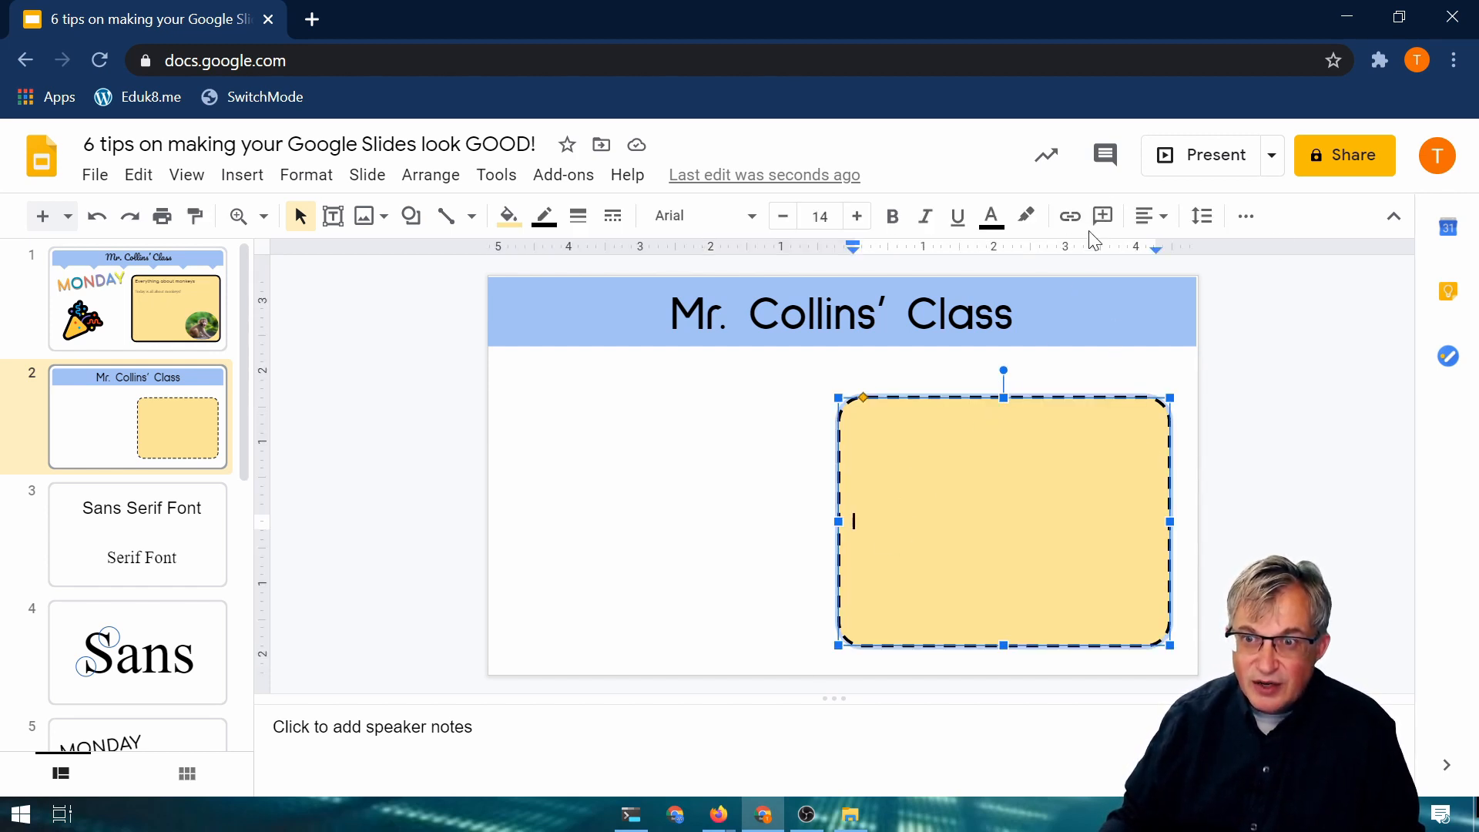
{"action": "left_click", "coordinate": [1162, 217]}
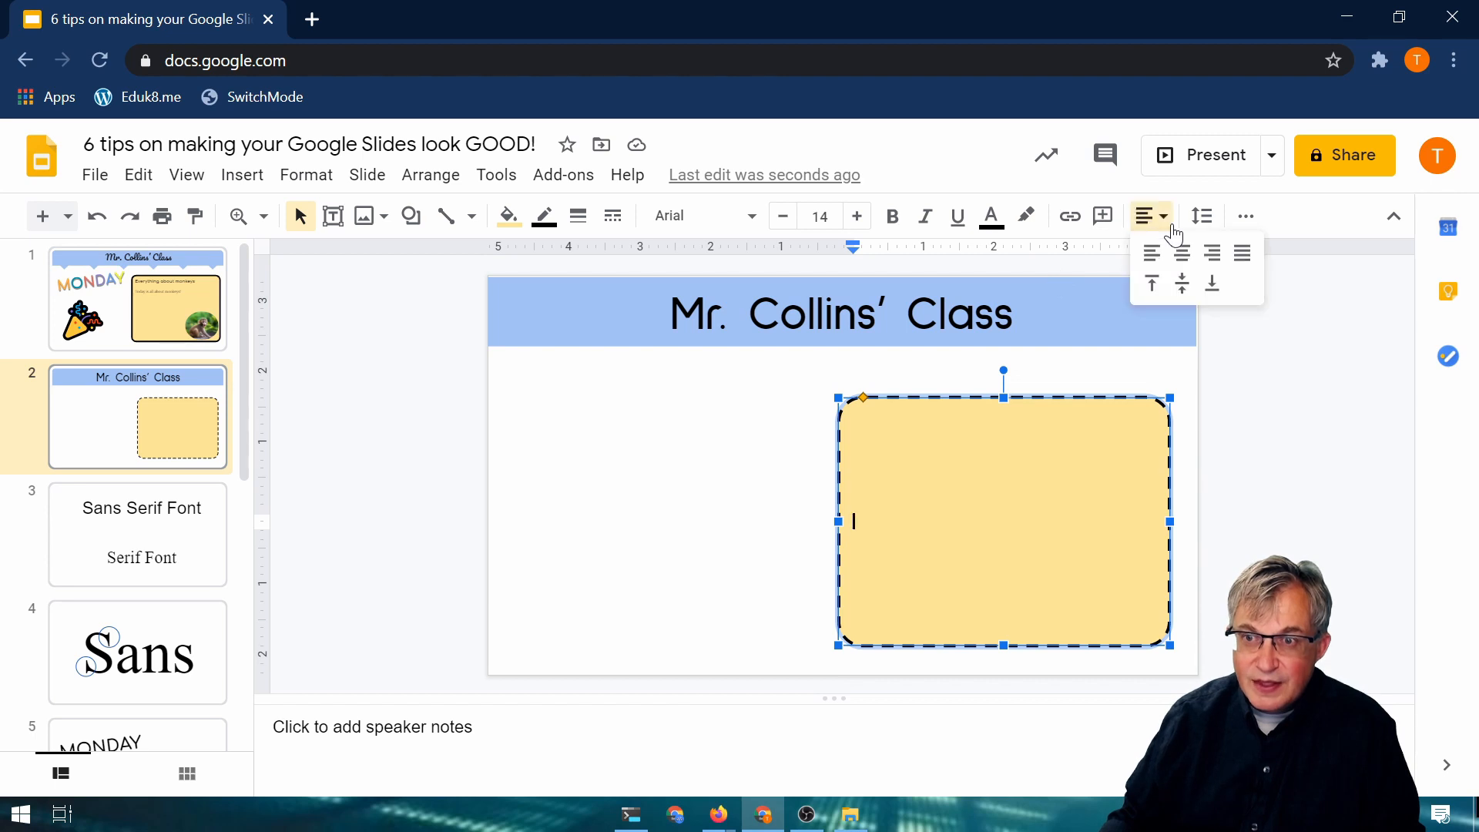
{"action": "left_click", "coordinate": [1151, 285]}
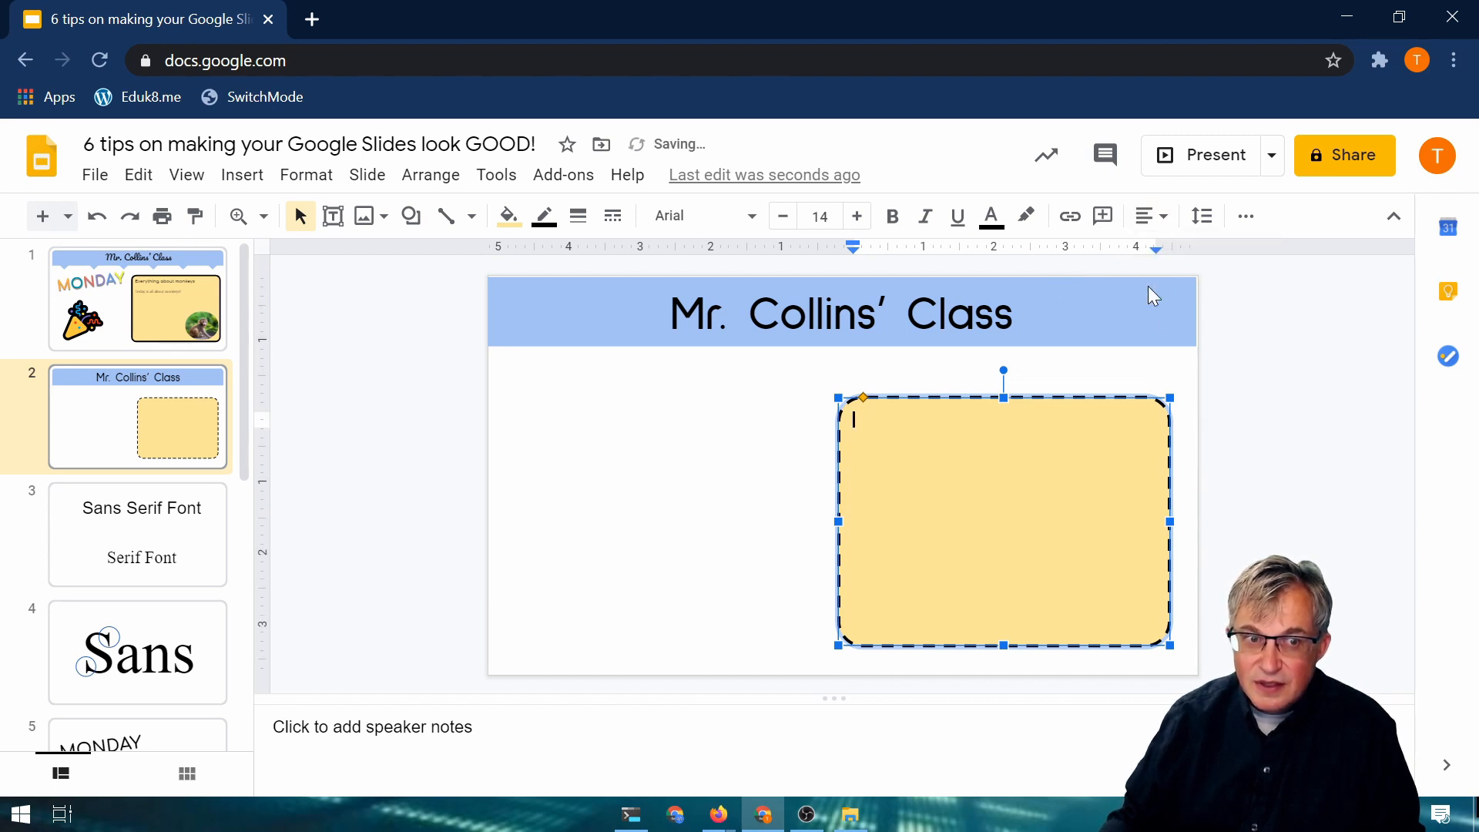
{"action": "type", "text": "Everything about Km"}
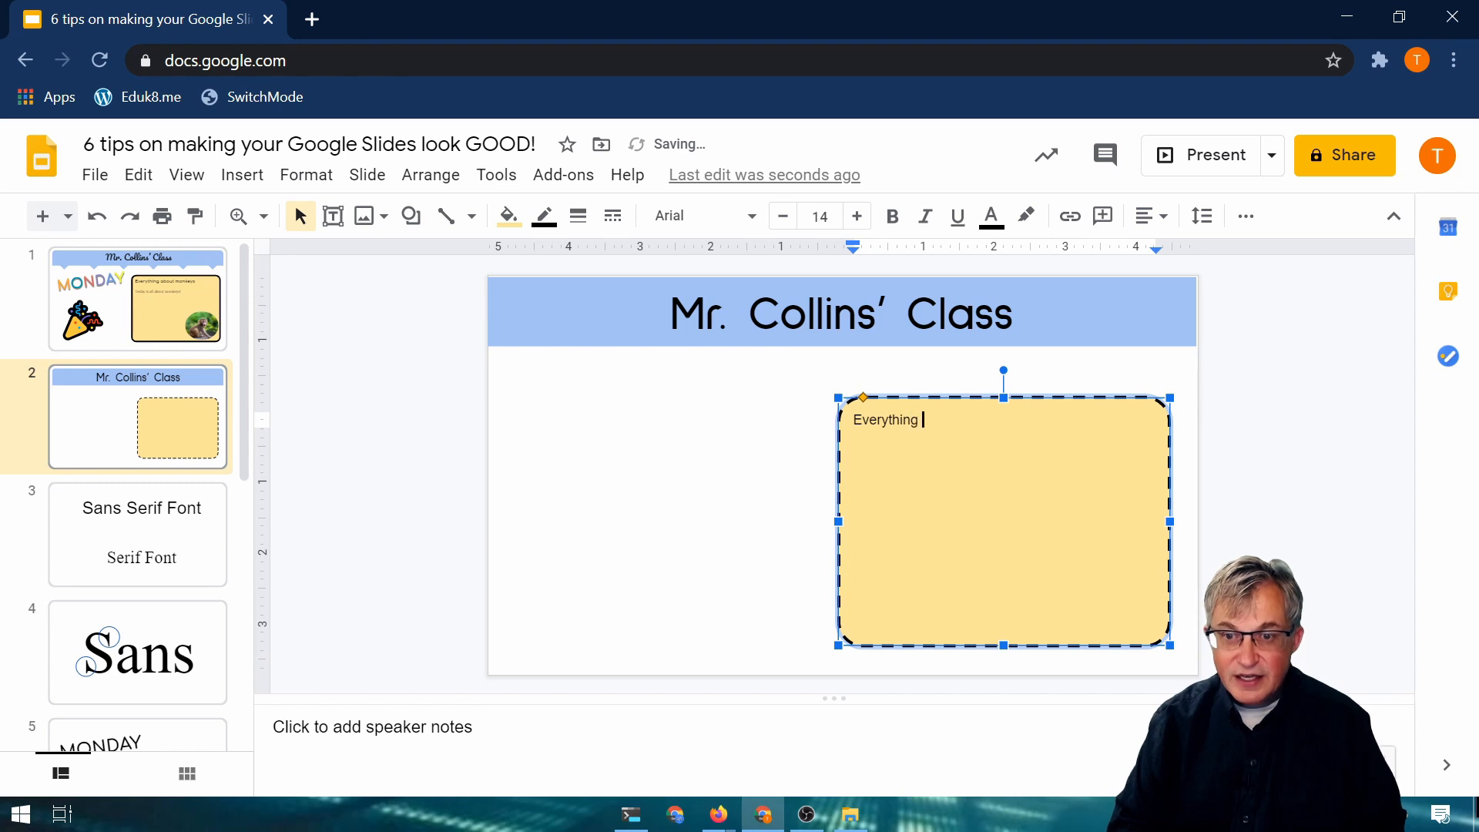
{"action": "key", "text": "BackSpace"}
{"action": "key", "text": "BackSpace"}
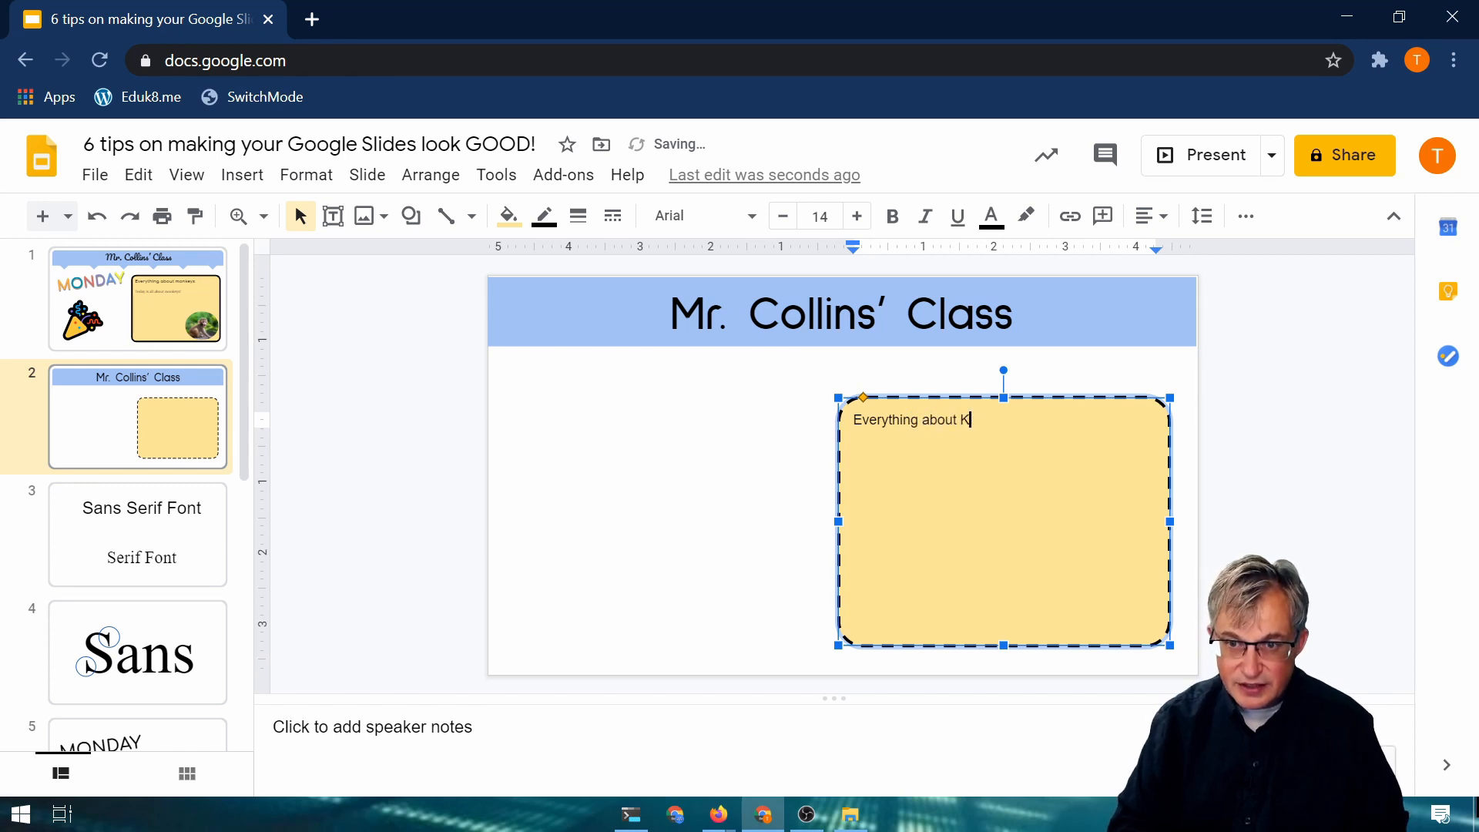
{"action": "type", "text": "monkeys!"}
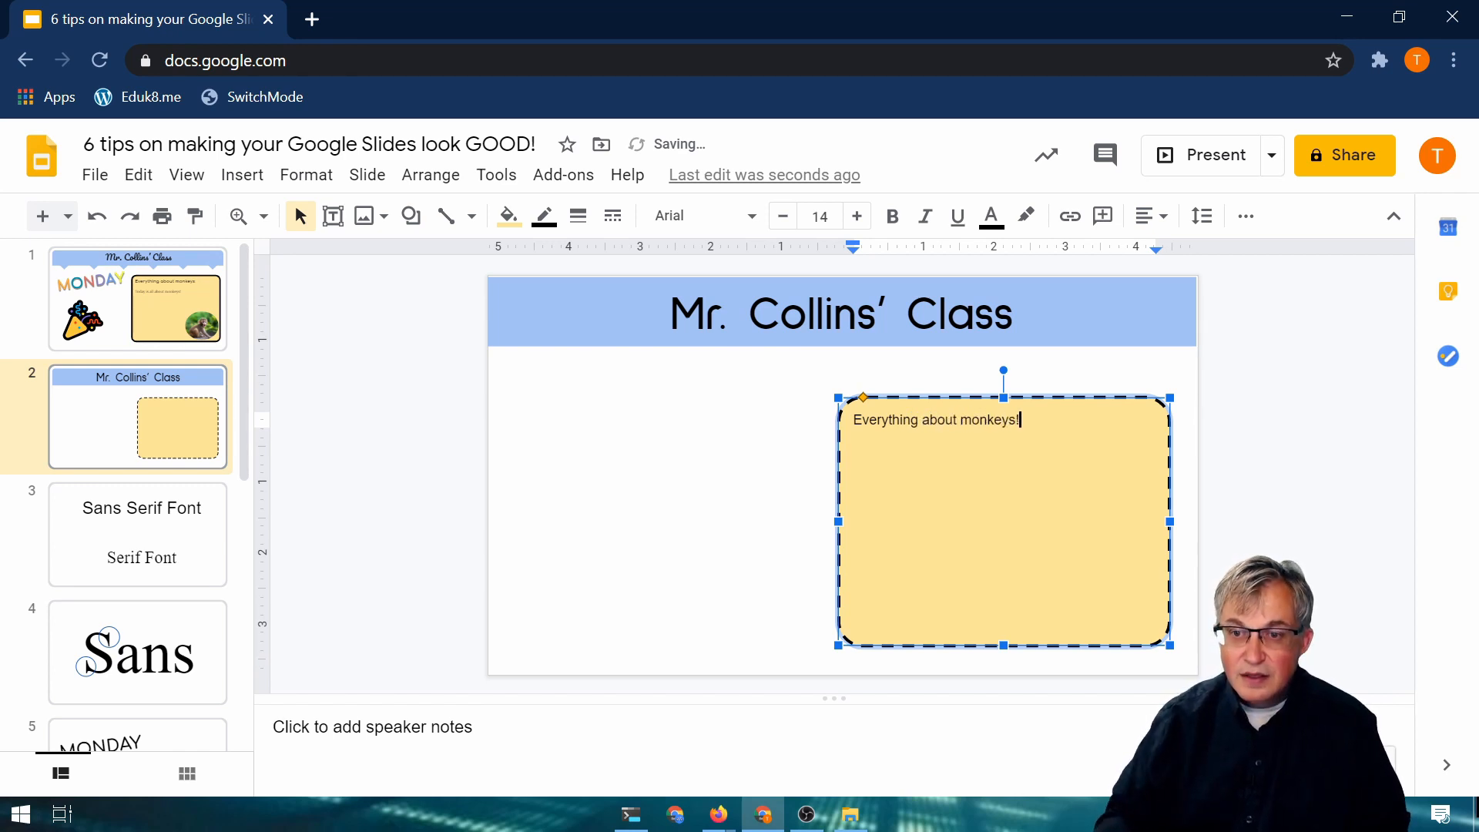
Step: Set the monkeys heading in the rounded rectangle to the bold weight of the Sulphur Point font
{"action": "left_click_drag", "start_coordinate": [1021, 420], "coordinate": [830, 420]}
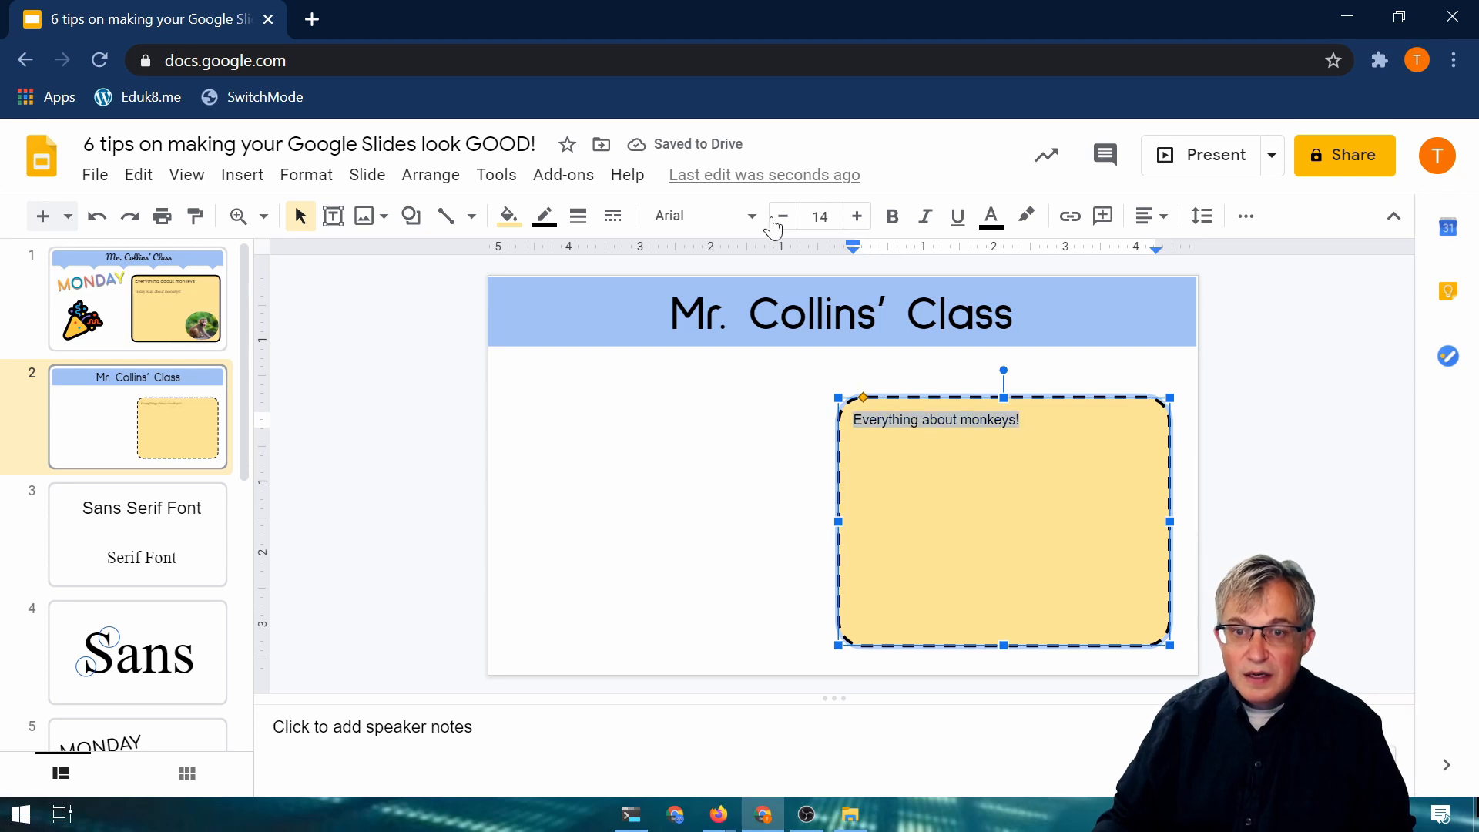
{"action": "left_click", "coordinate": [744, 217]}
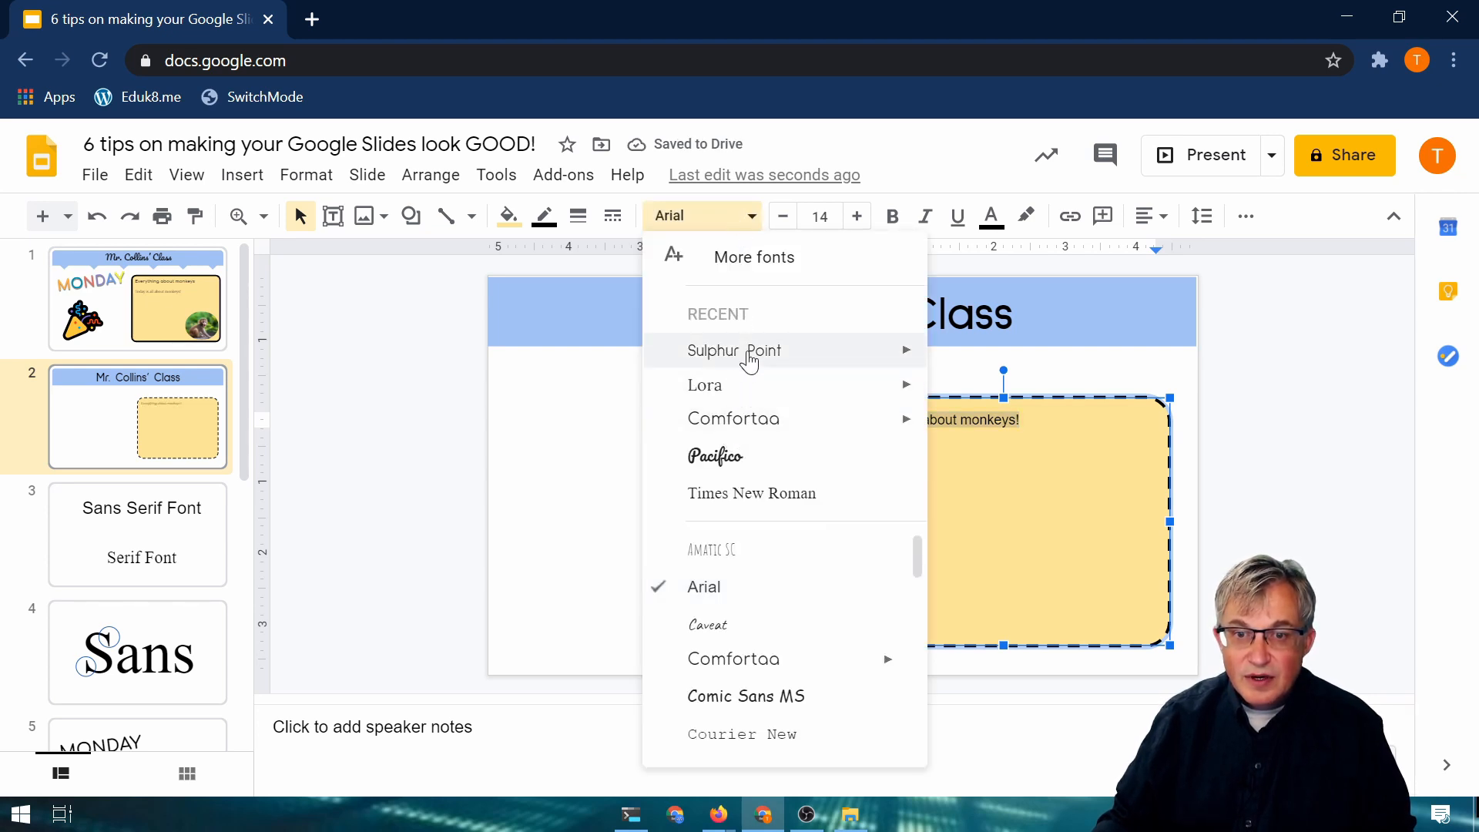
{"action": "mouse_move", "coordinate": [832, 344]}
{"action": "left_click", "coordinate": [1001, 437]}
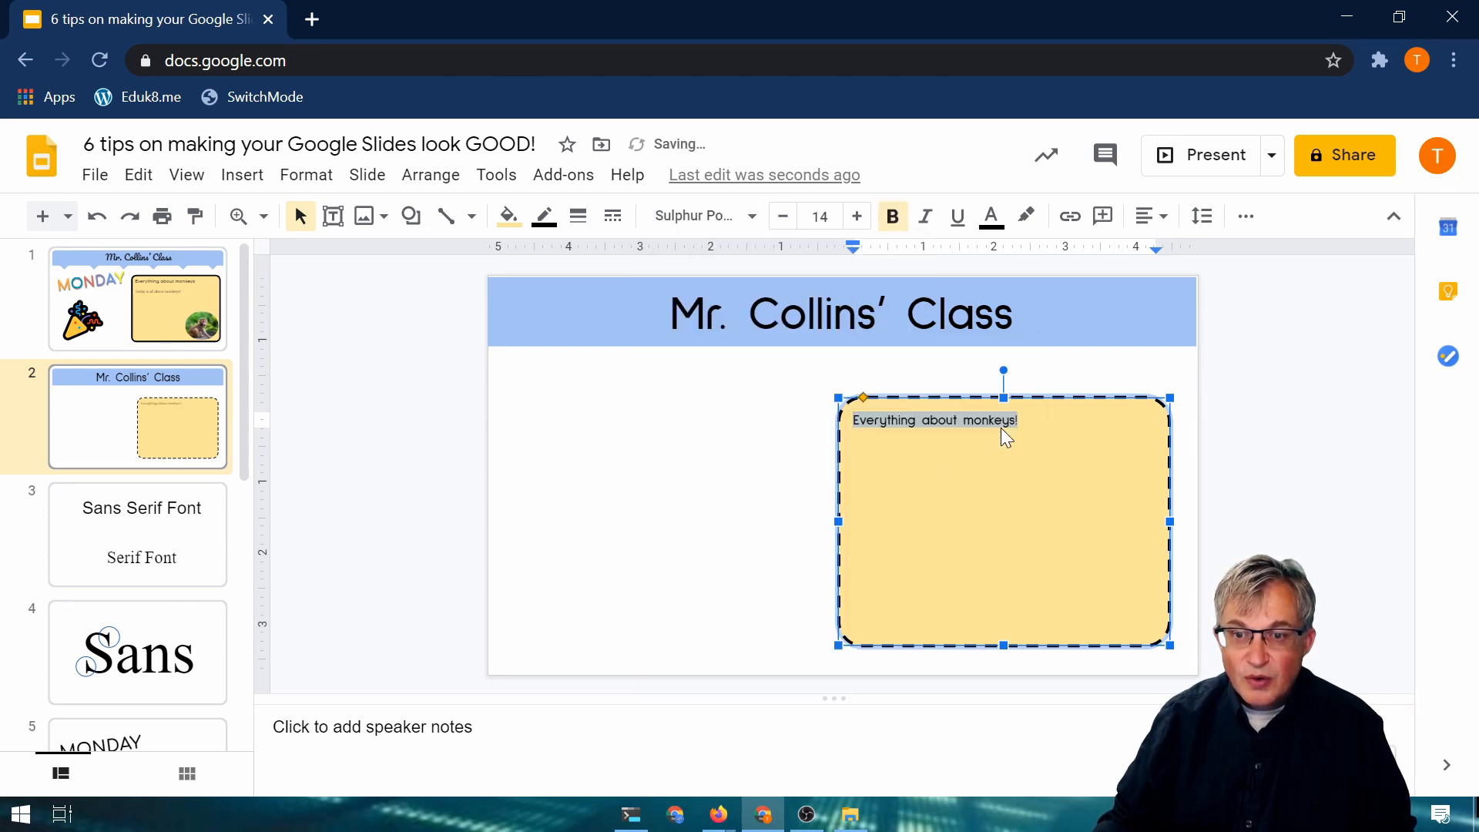
Step: Below the heading, after a blank line, add "Today we are going to learn everything about monkeys!!" in non-bold Palatino
{"action": "key", "text": "Right"}
{"action": "key", "text": "Return"}
{"action": "key", "text": "Return"}
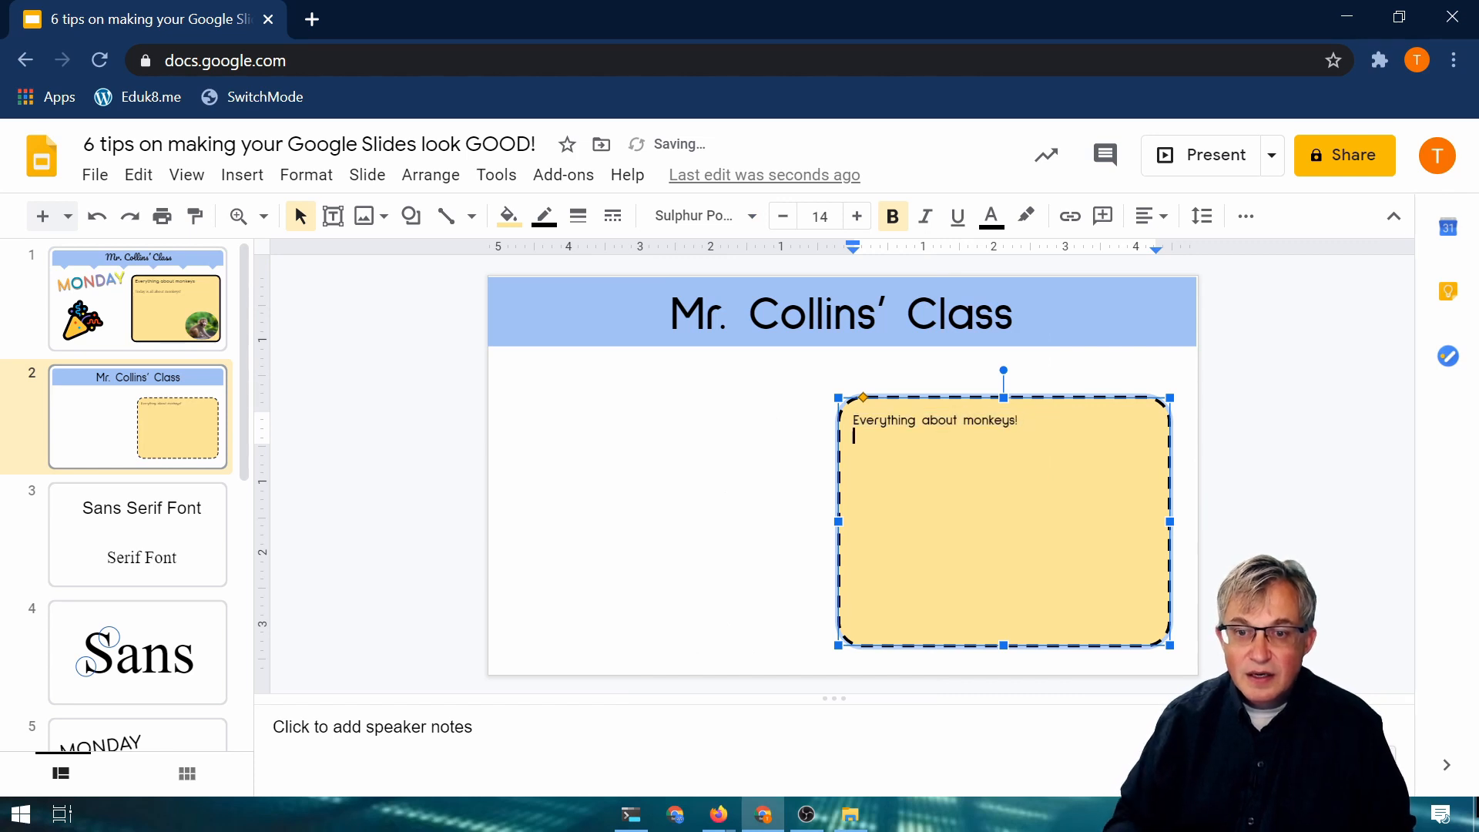
{"action": "left_click", "coordinate": [728, 217]}
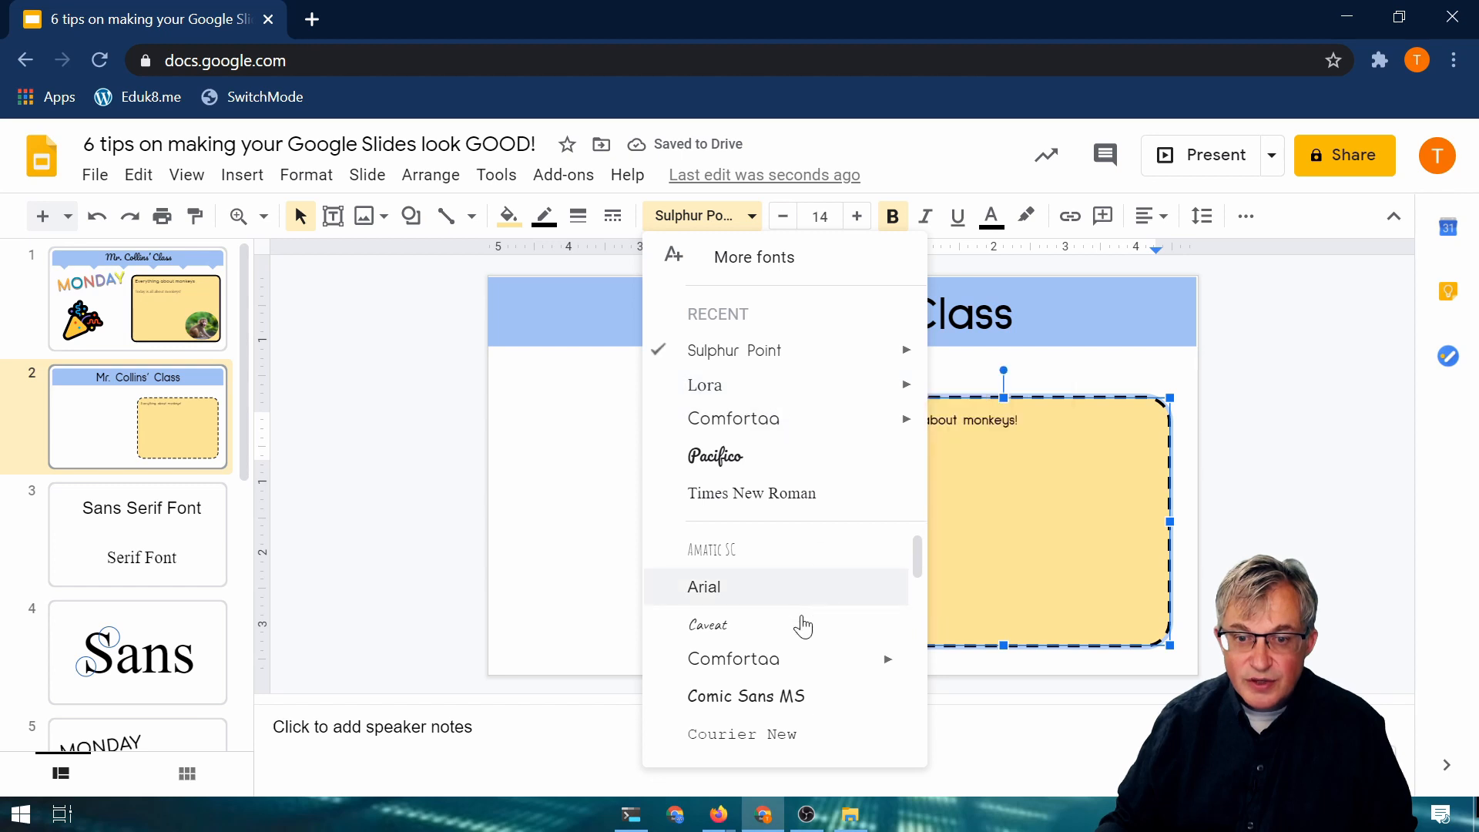
{"action": "scroll", "coordinate": [776, 647], "scroll_direction": "down", "scroll_amount": 5}
{"action": "left_click", "coordinate": [720, 669]}
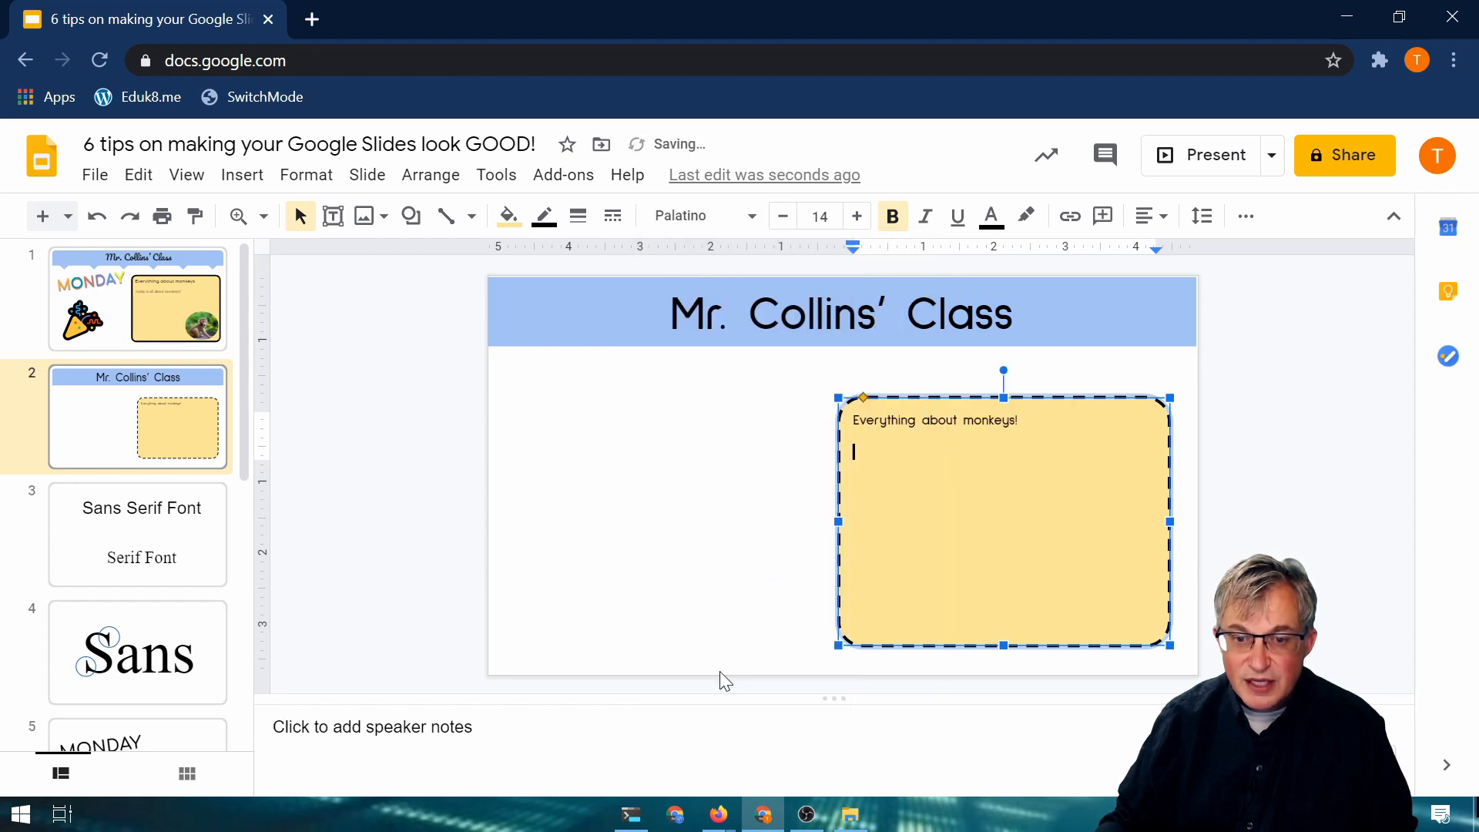
{"action": "type", "text": "Toda"}
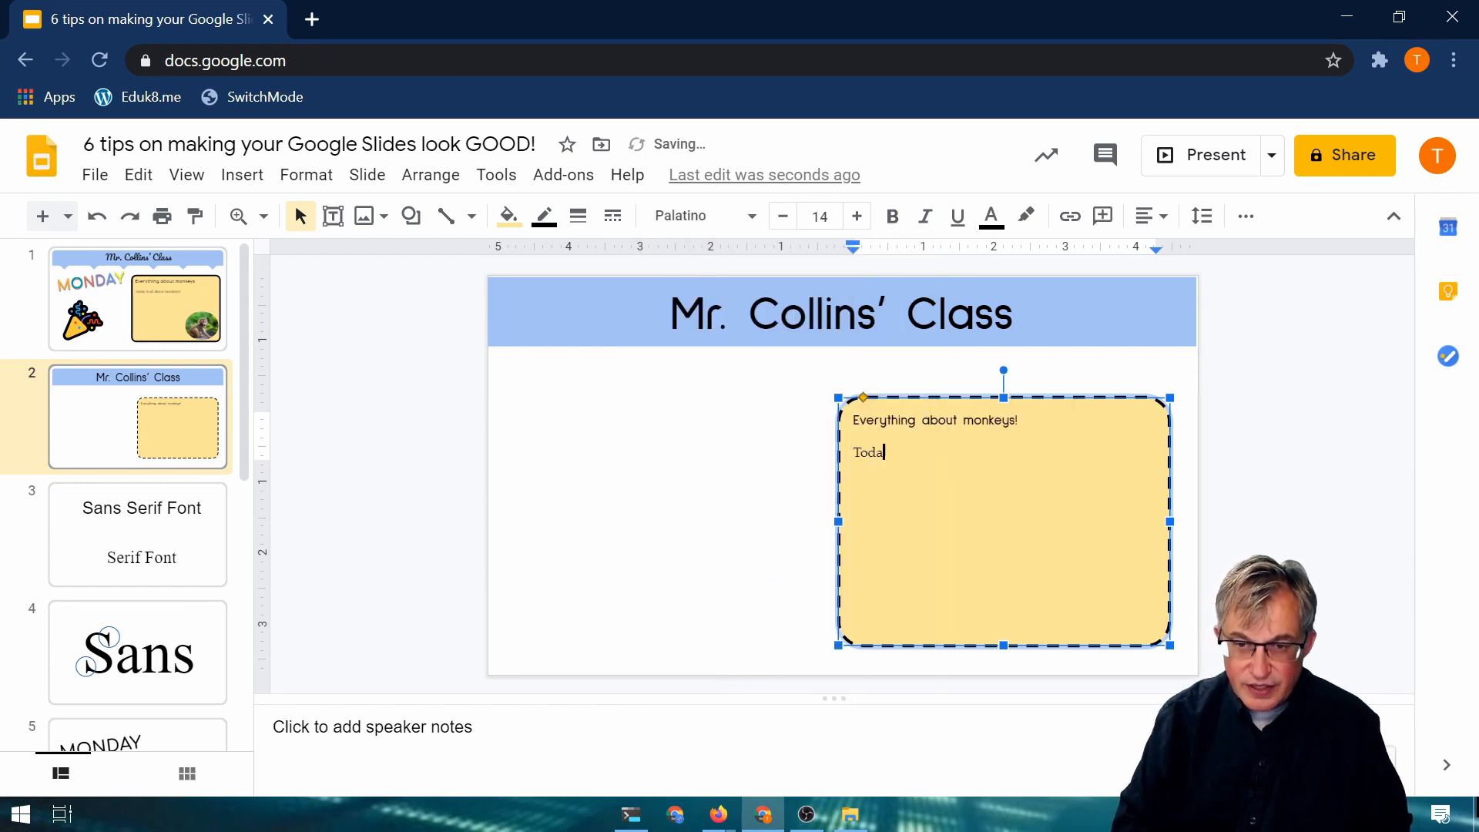
{"action": "type", "text": "y we are going to l"}
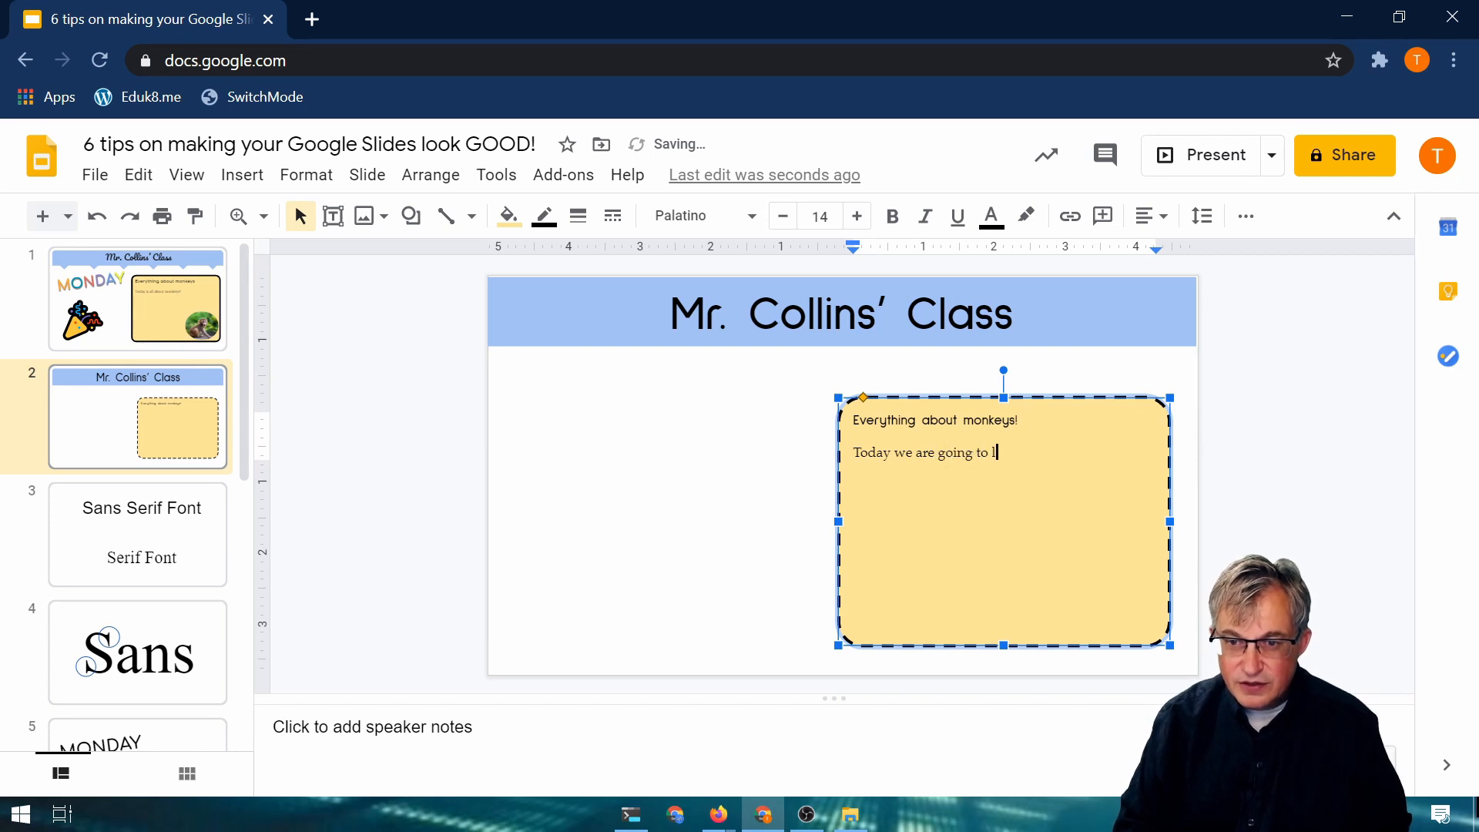
{"action": "type", "text": "earn everything a"}
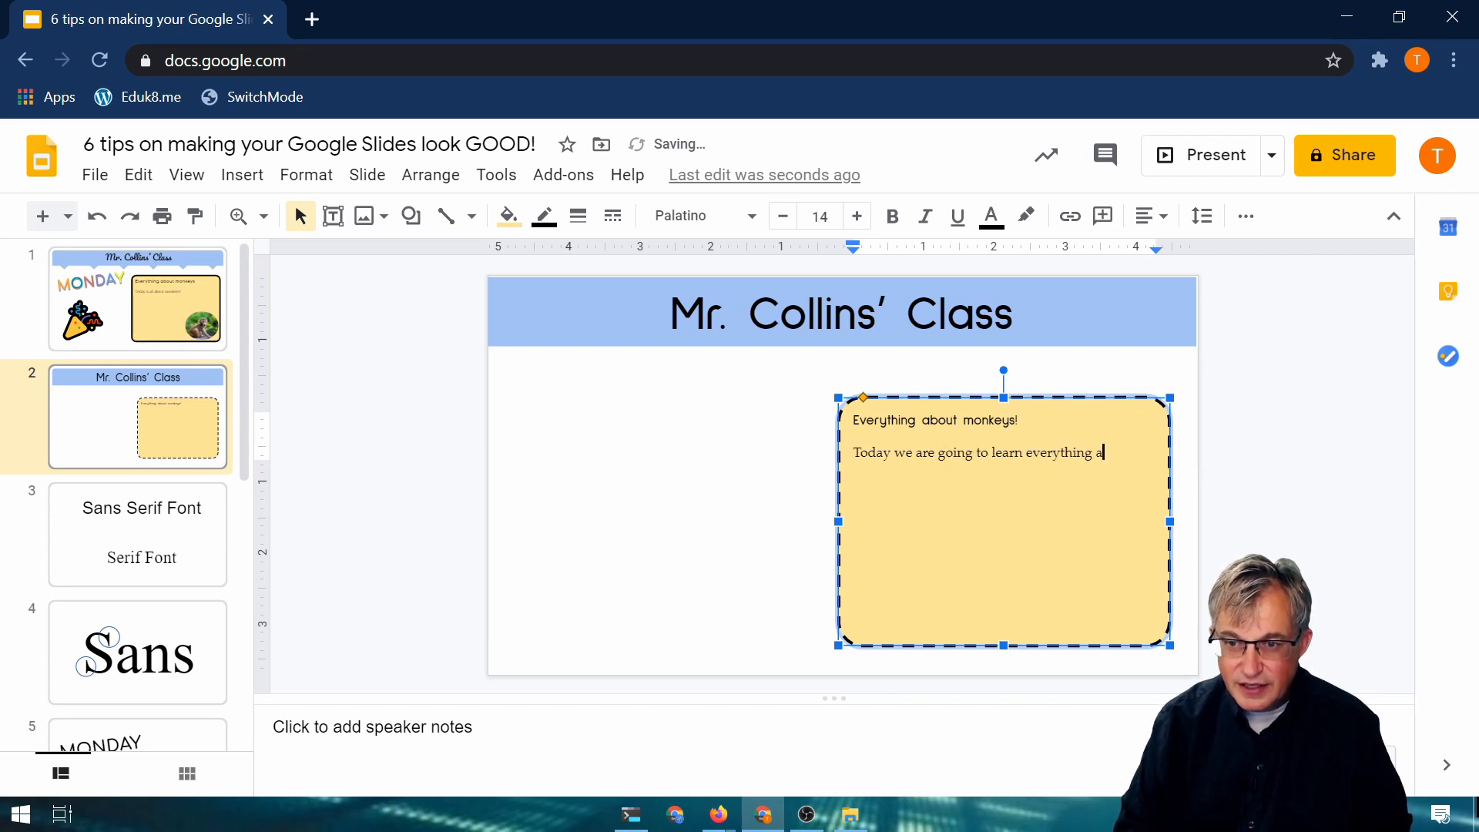
{"action": "type", "text": "bout m"}
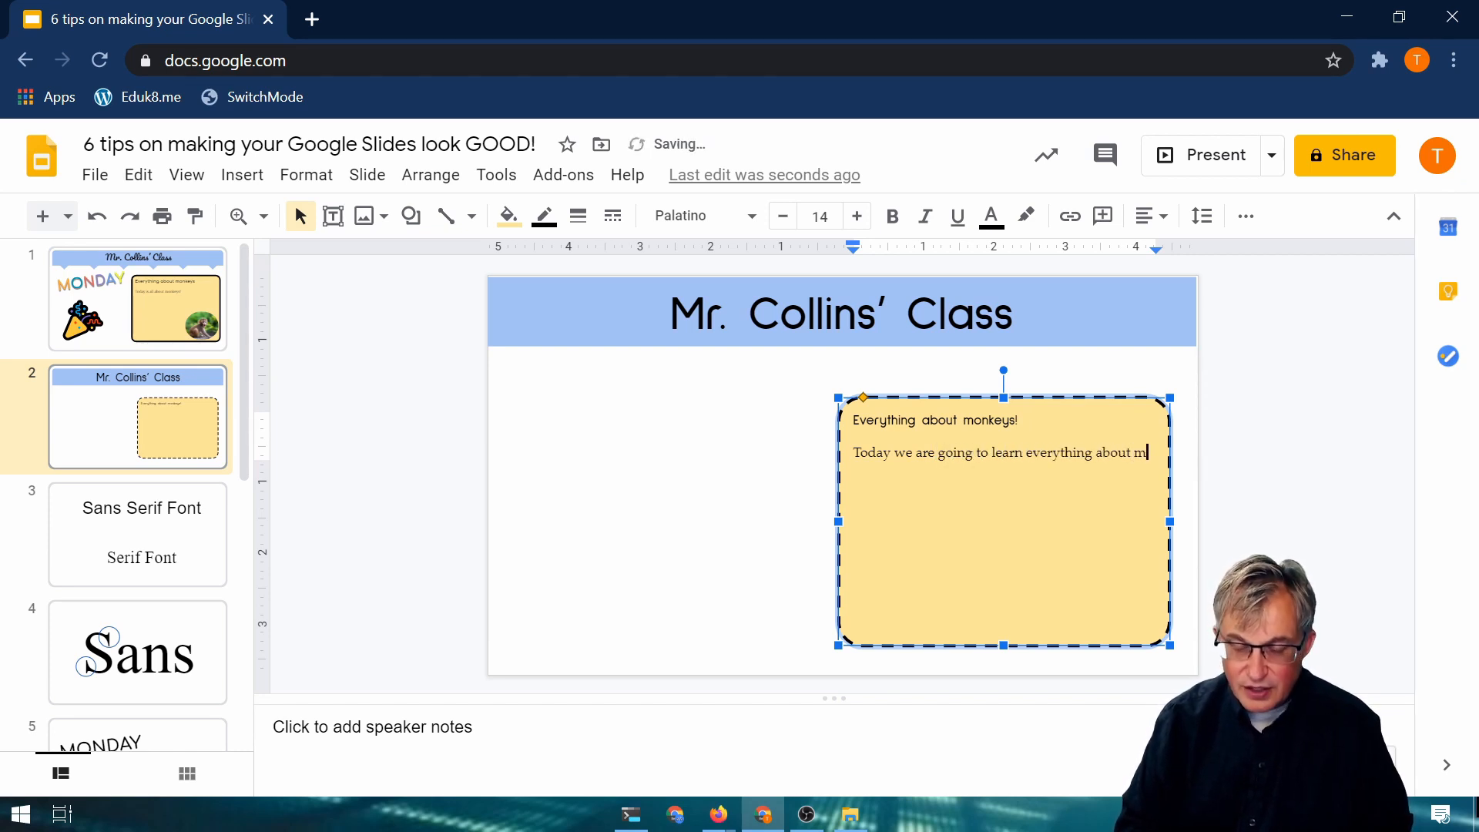
{"action": "type", "text": "onkeys!!"}
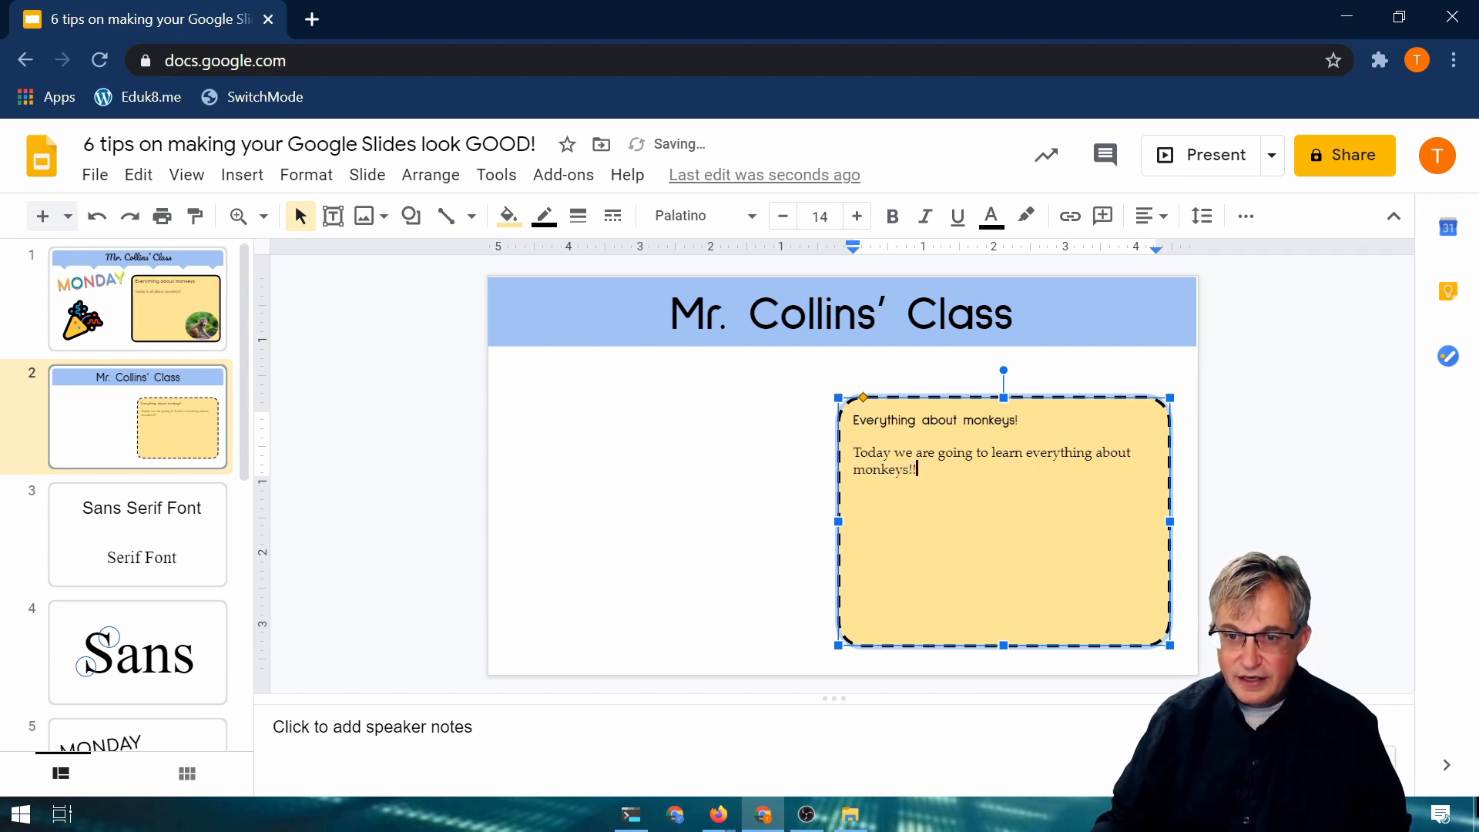
Step: Increase the font size of the "Everything about monkeys!" heading to 16 and deselect the shape
{"action": "left_click_drag", "start_coordinate": [1019, 420], "coordinate": [852, 419]}
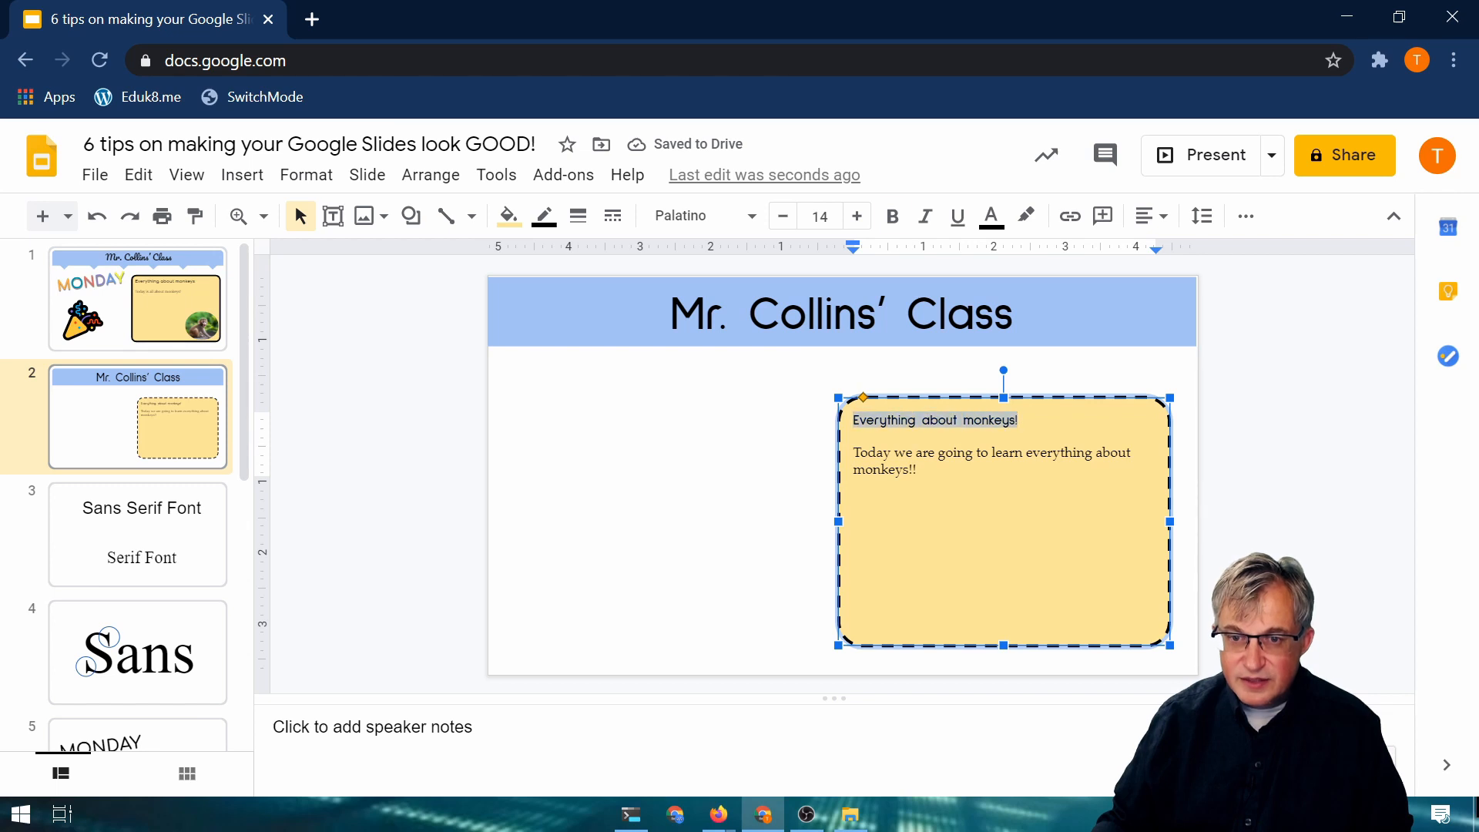
{"action": "left_click", "coordinate": [856, 216]}
{"action": "left_click", "coordinate": [857, 217]}
{"action": "left_click", "coordinate": [1324, 432]}
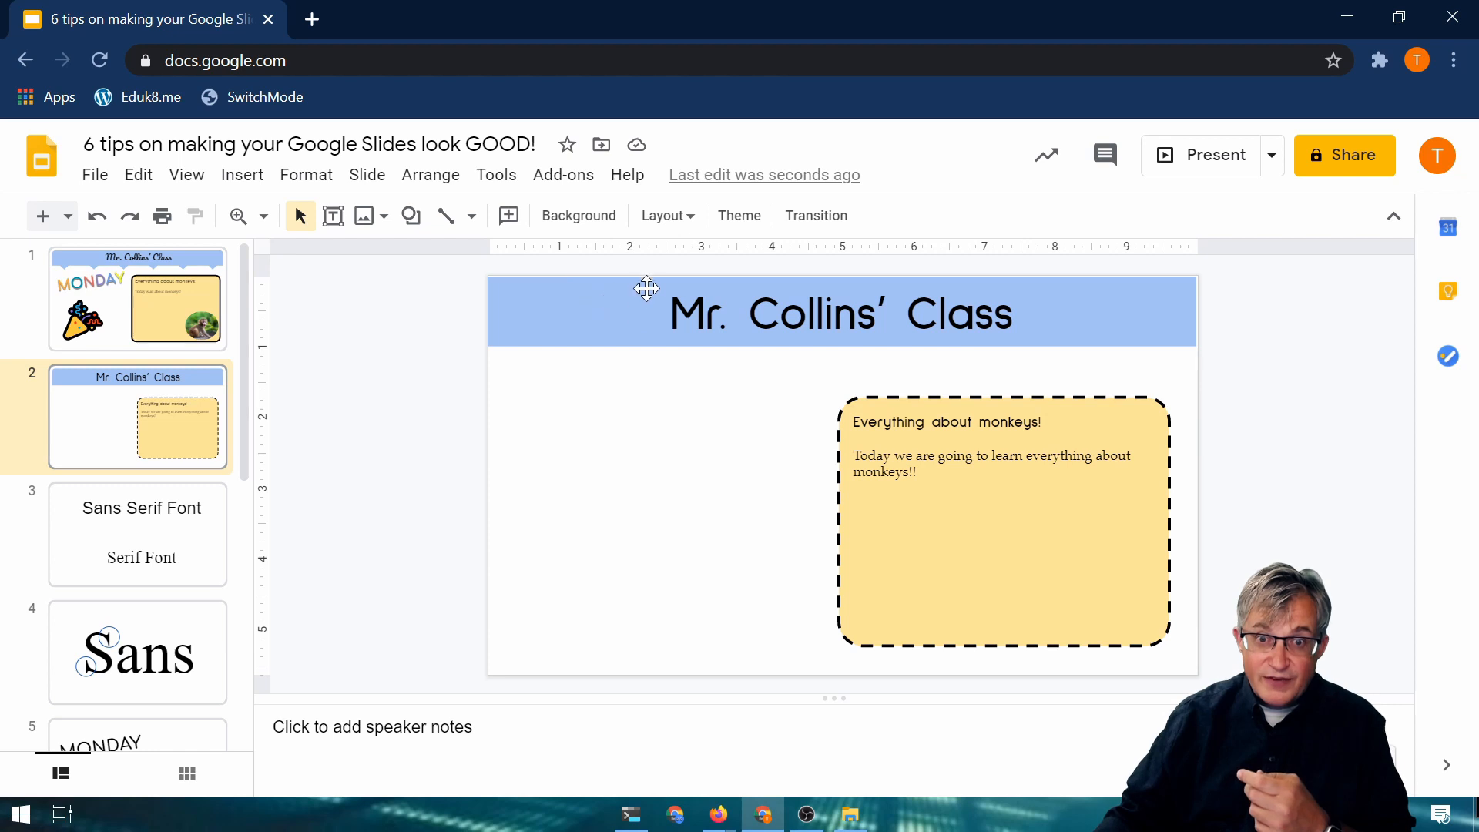
{"action": "left_click", "coordinate": [917, 422]}
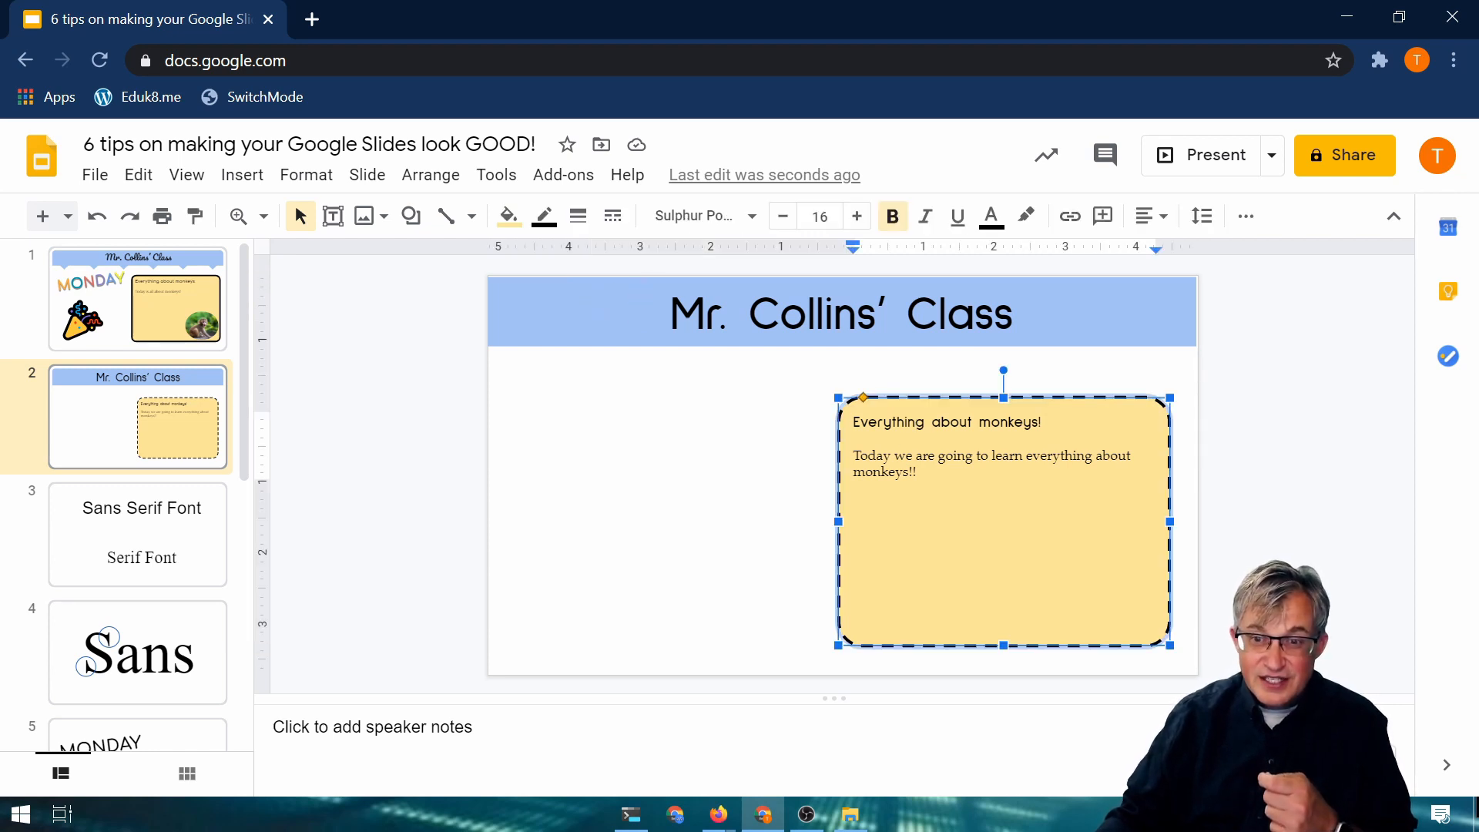
{"action": "left_click", "coordinate": [916, 472]}
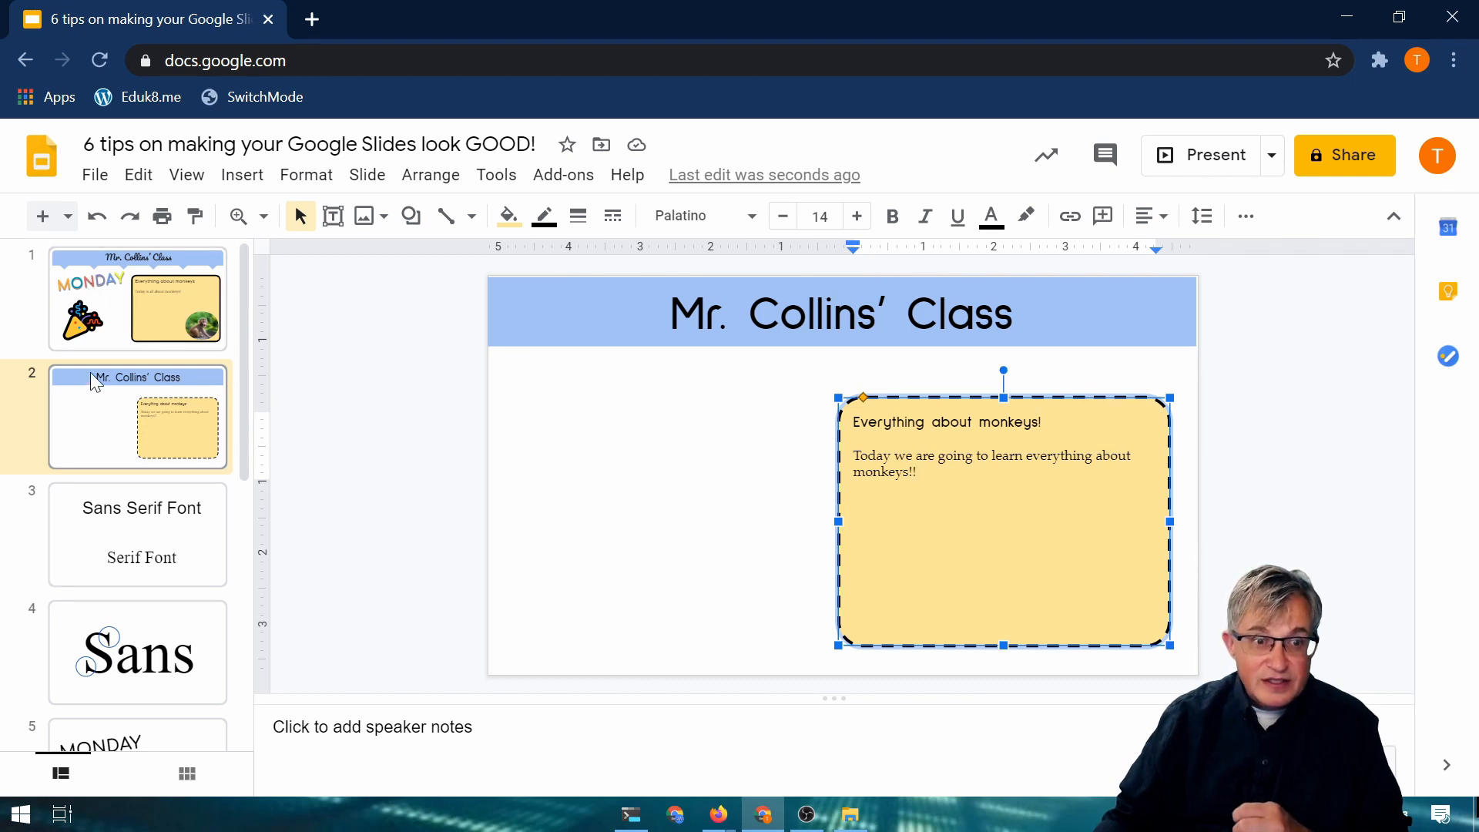
Step: Add a text box about 3.9 by 0.9 inches in the slide's left half below the banner, reading "Monday"
{"action": "left_click", "coordinate": [333, 216]}
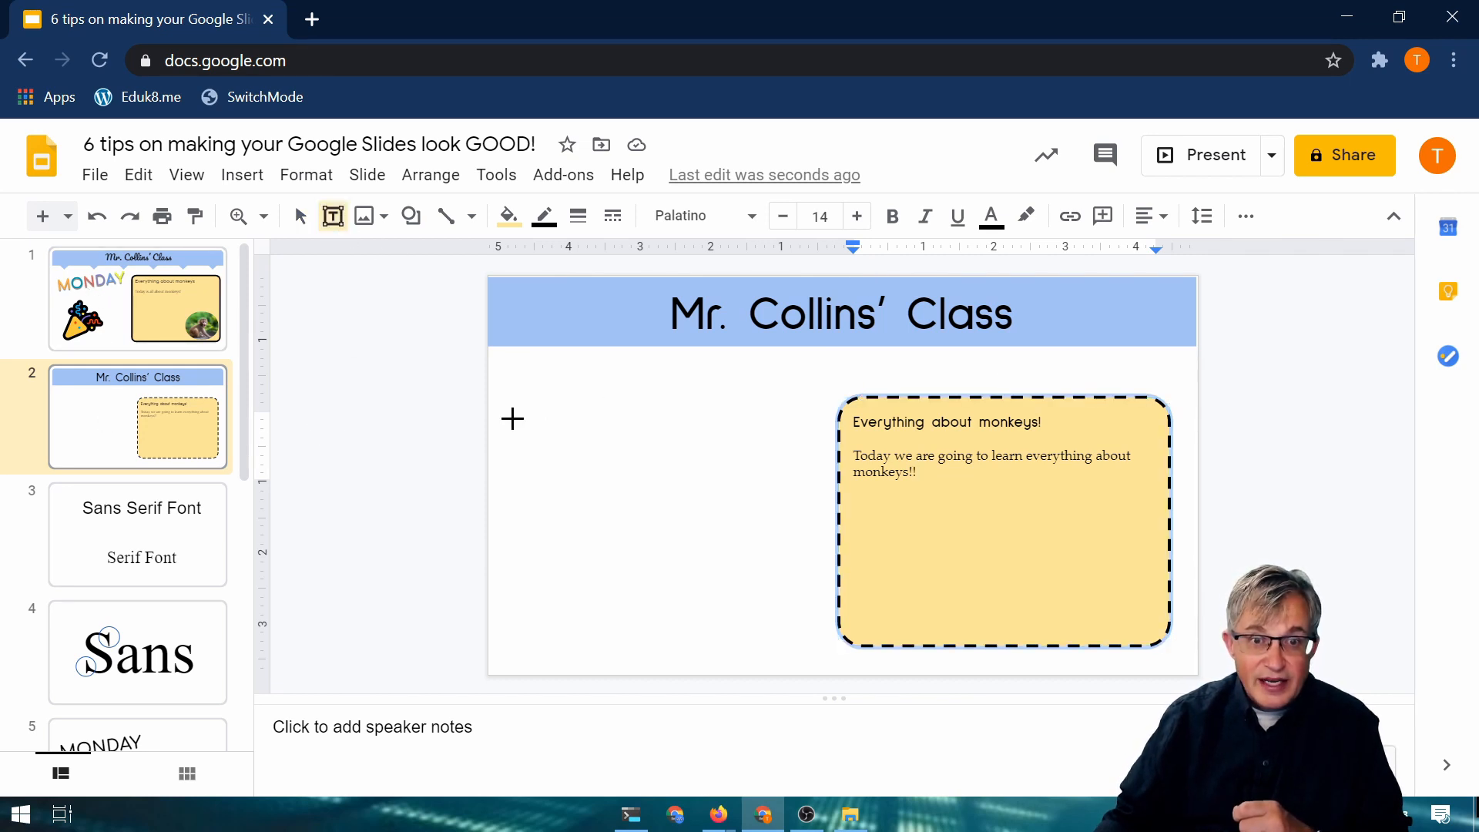
{"action": "left_click_drag", "start_coordinate": [509, 384], "coordinate": [782, 445]}
{"action": "type", "text": "Monday"}
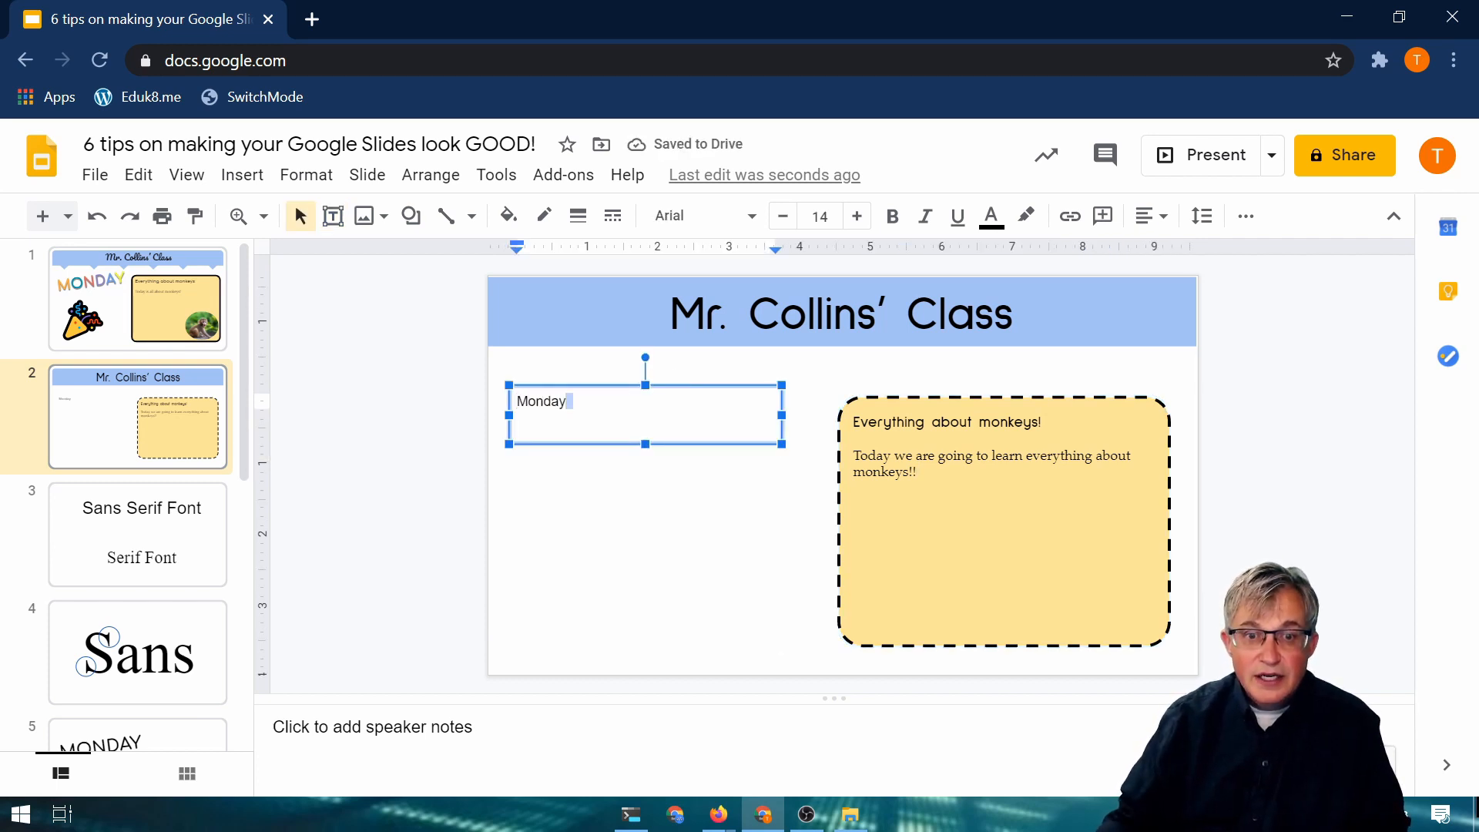
{"action": "key", "text": "Home"}
{"action": "key", "text": "Return"}
{"action": "key", "text": "ctrl+z"}
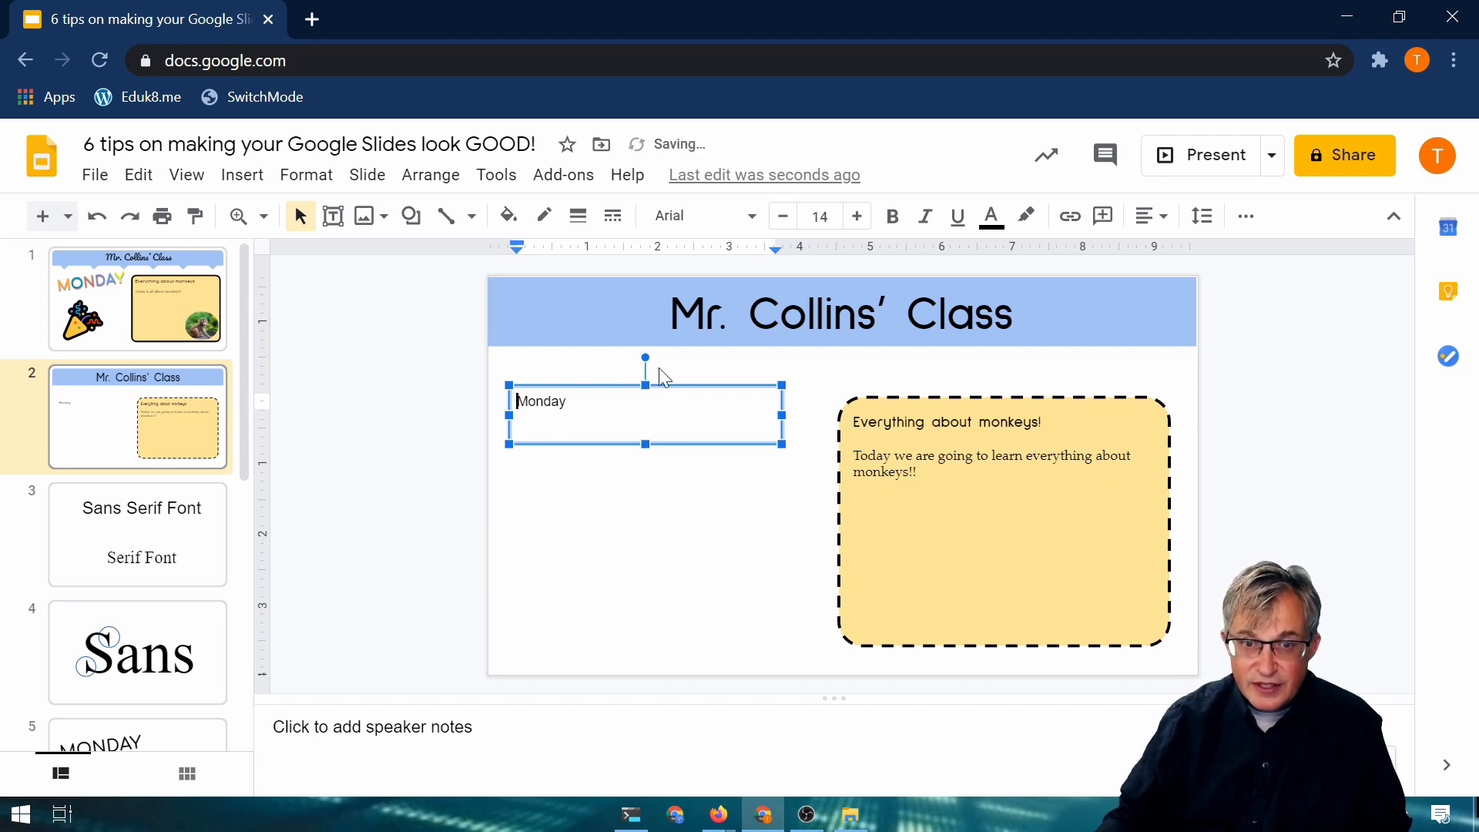
Step: Make the word "Monday" in the text box below the banner bold
{"action": "left_click_drag", "start_coordinate": [561, 400], "coordinate": [510, 401]}
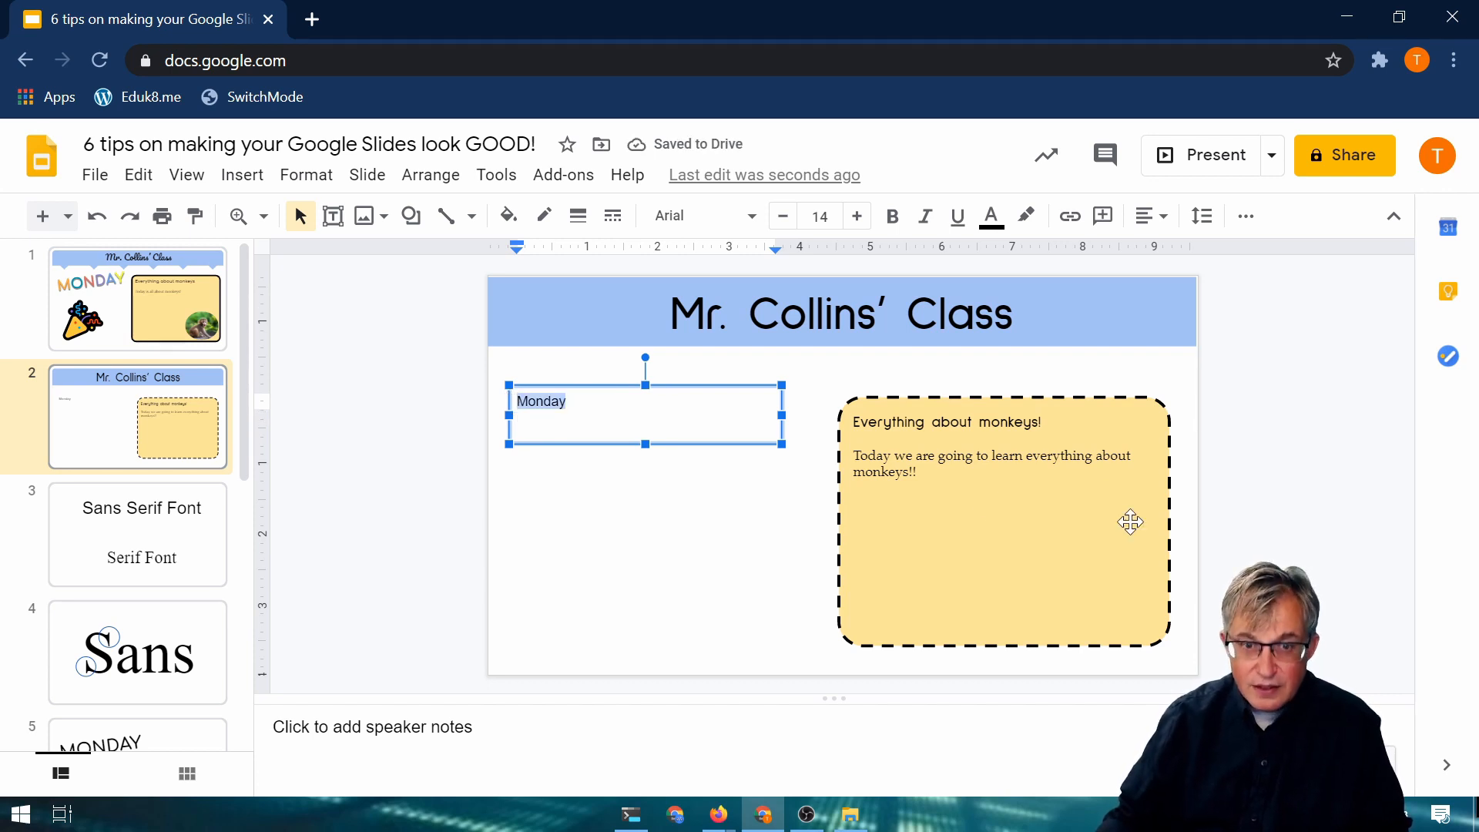
{"action": "type", "text": "B"}
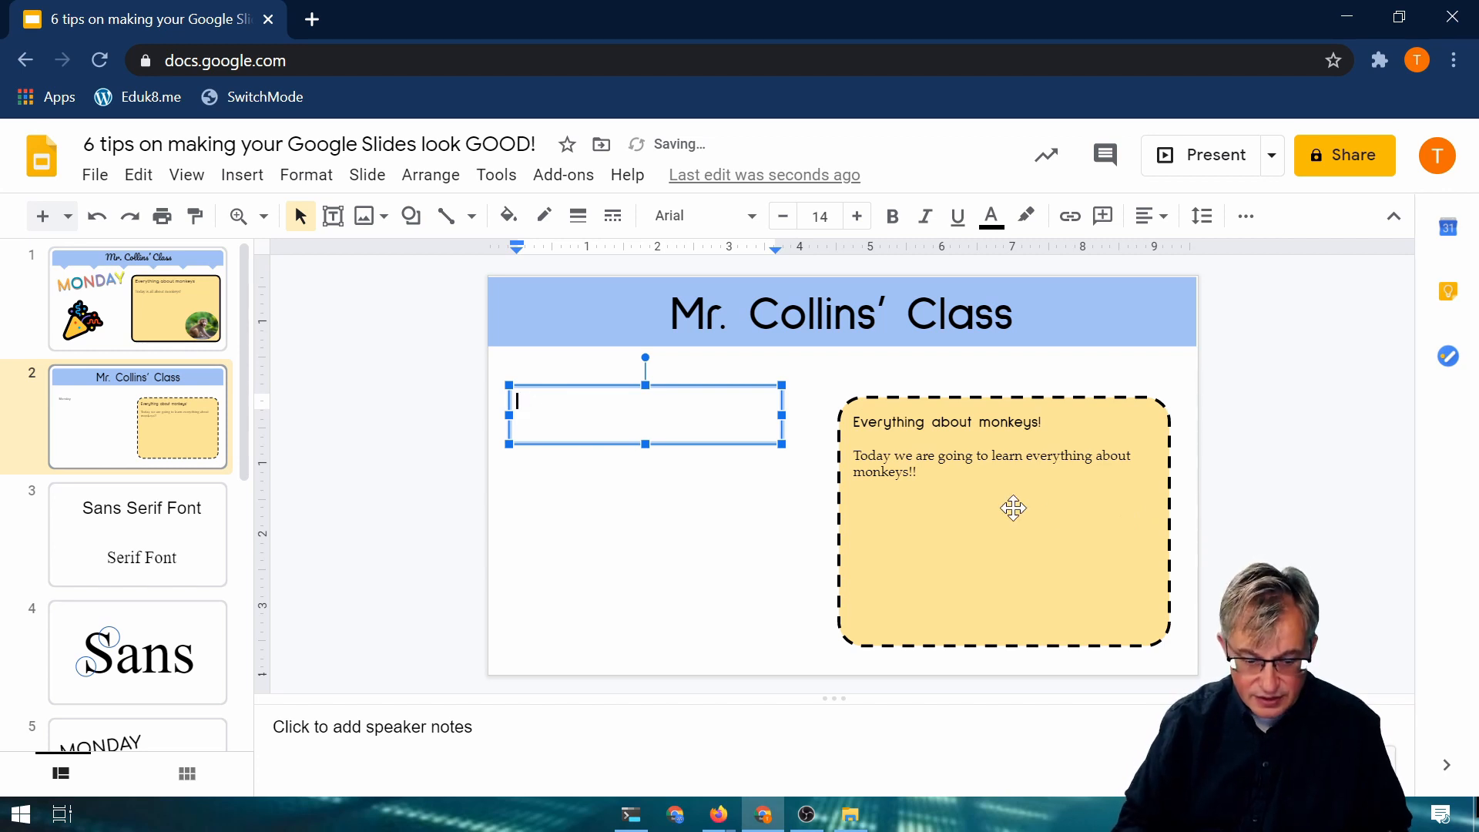
{"action": "key", "text": "ctrl+z"}
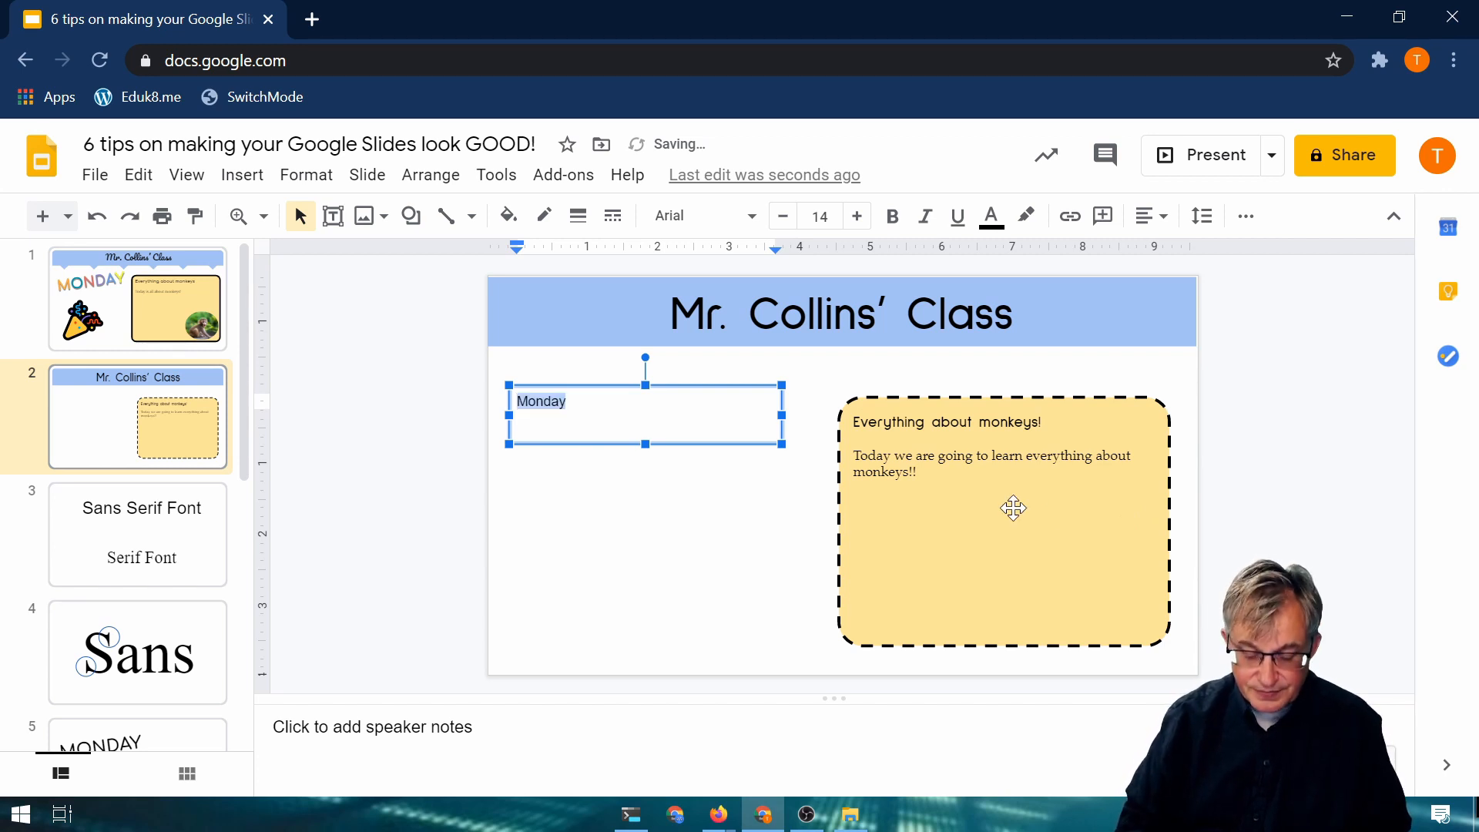
{"action": "key", "text": "ctrl+b"}
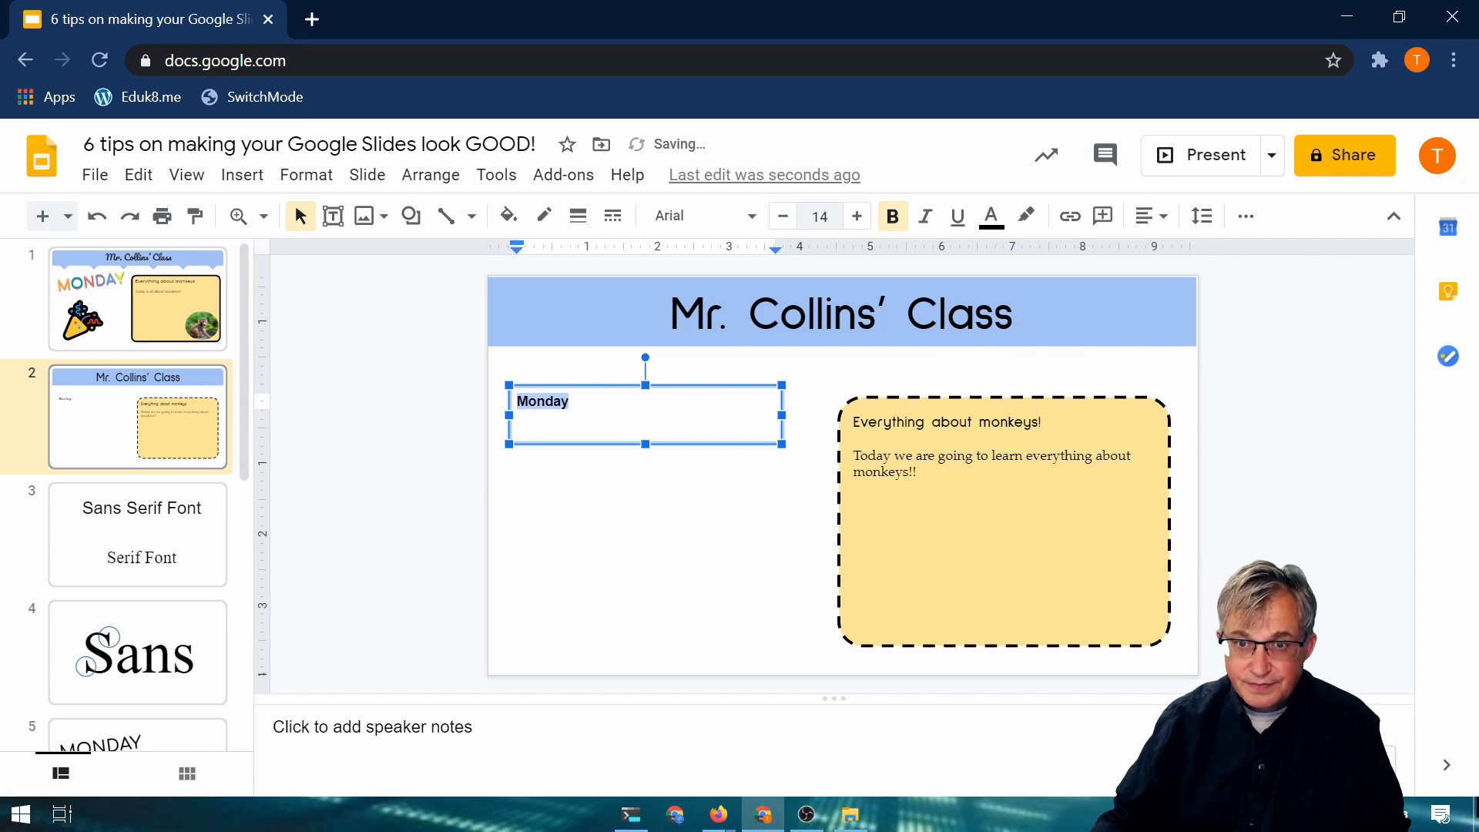
Step: Set the "Monday" text to font size 36 and centre it horizontally in its text box
{"action": "left_click", "coordinate": [820, 216]}
{"action": "left_click", "coordinate": [809, 663]}
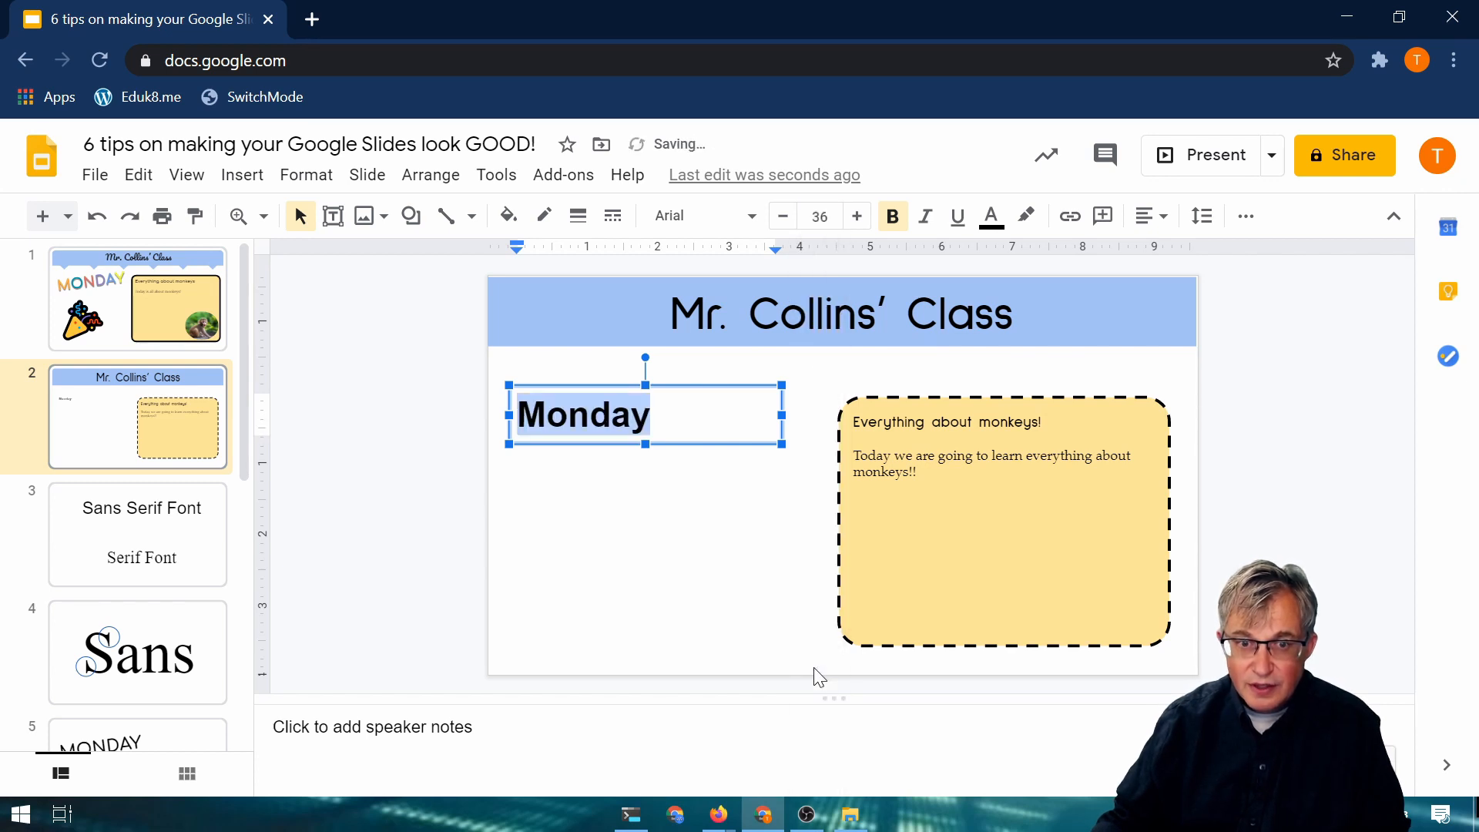
{"action": "left_click", "coordinate": [1164, 218]}
{"action": "left_click", "coordinate": [1183, 253]}
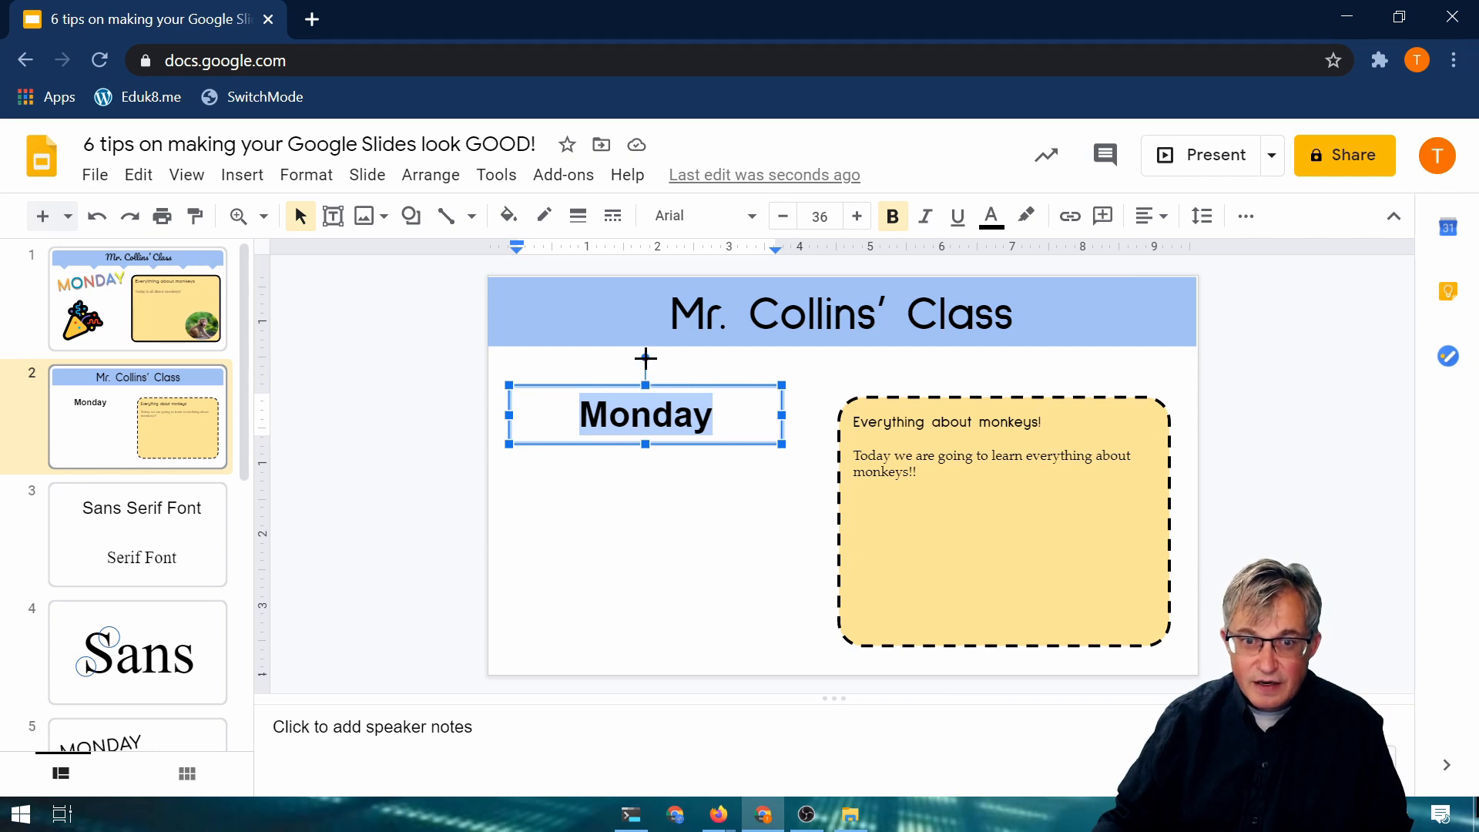
Step: Tilt the "Monday" text box slightly counterclockwise and enlarge its text to font size 48
{"action": "left_click_drag", "start_coordinate": [645, 358], "coordinate": [710, 367]}
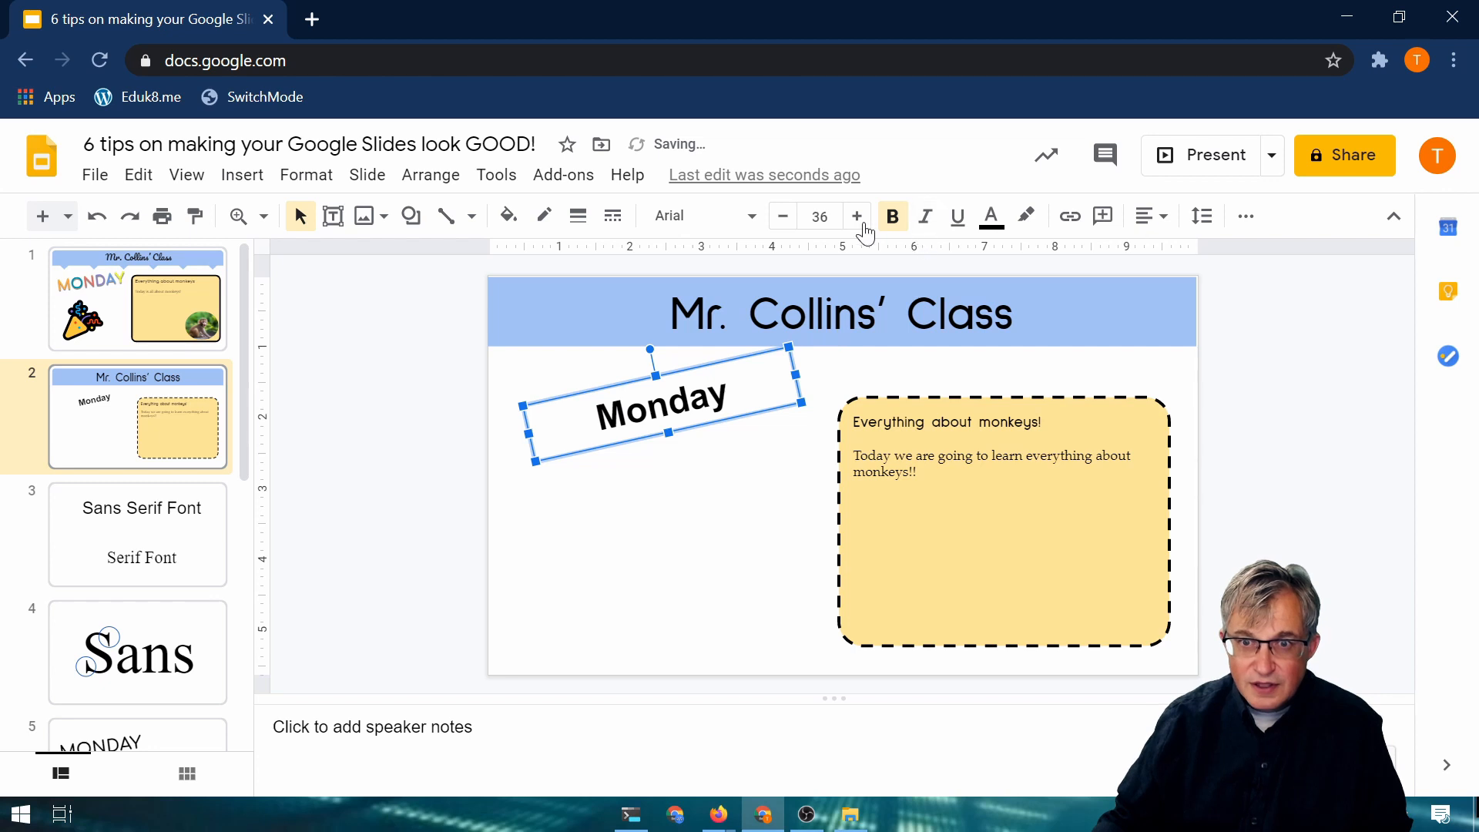
{"action": "left_click", "coordinate": [820, 216]}
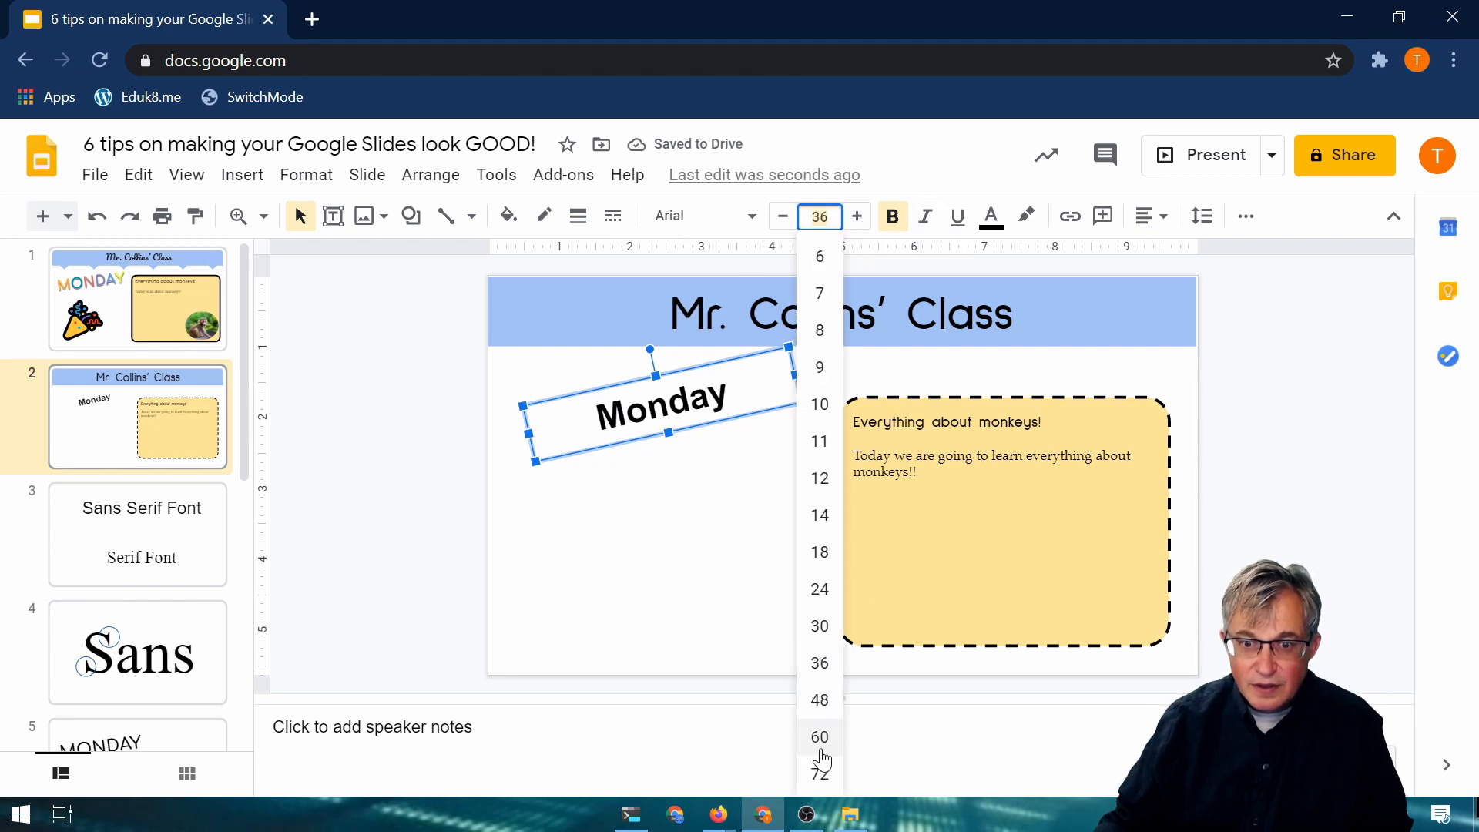
{"action": "left_click", "coordinate": [819, 698]}
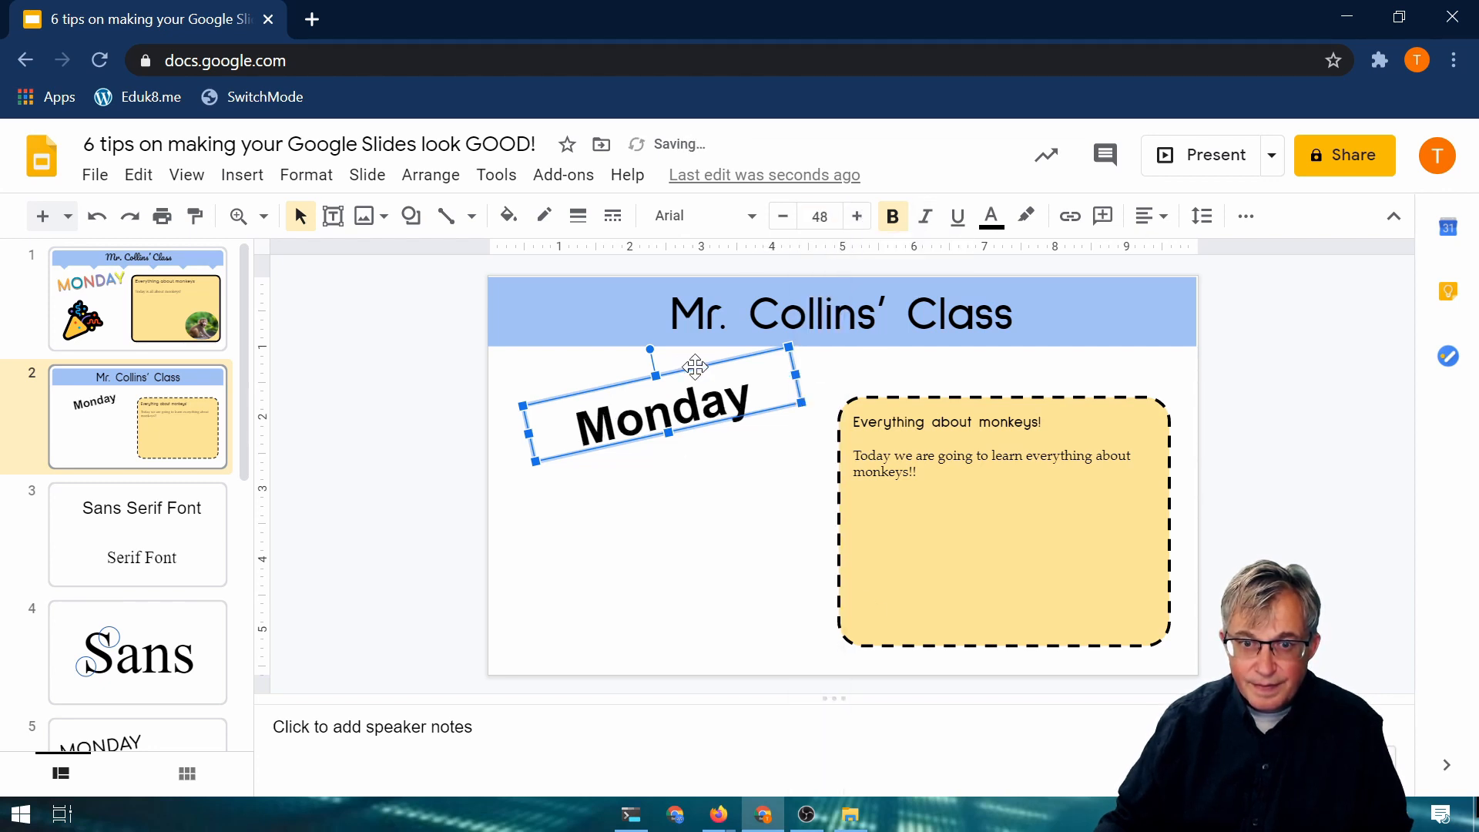
Step: Move the tilted "Monday" text box slightly towards the slide's left edge and make it a little taller
{"action": "left_click_drag", "start_coordinate": [693, 353], "coordinate": [678, 353]}
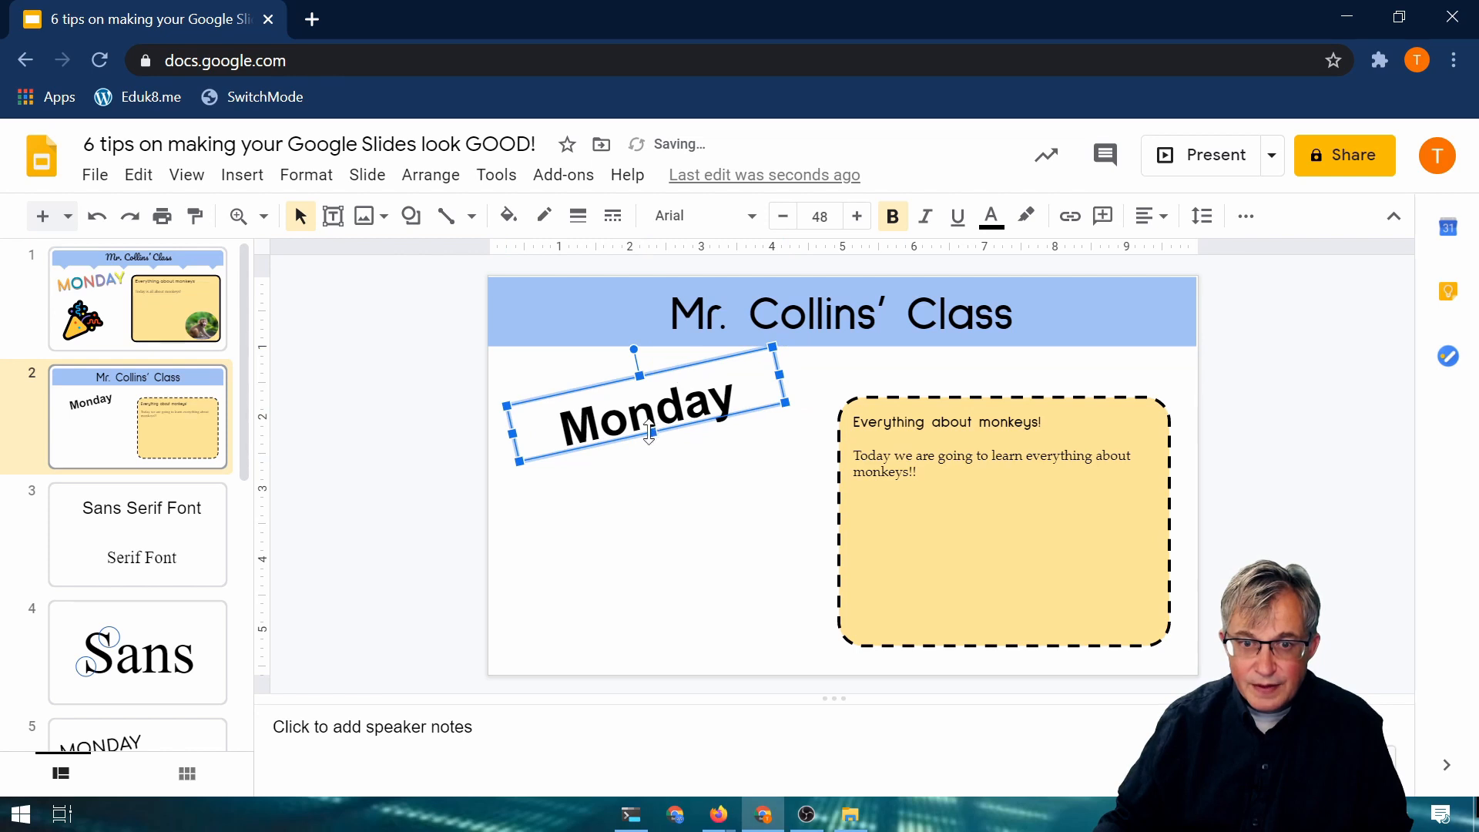
{"action": "left_click_drag", "start_coordinate": [649, 431], "coordinate": [656, 446]}
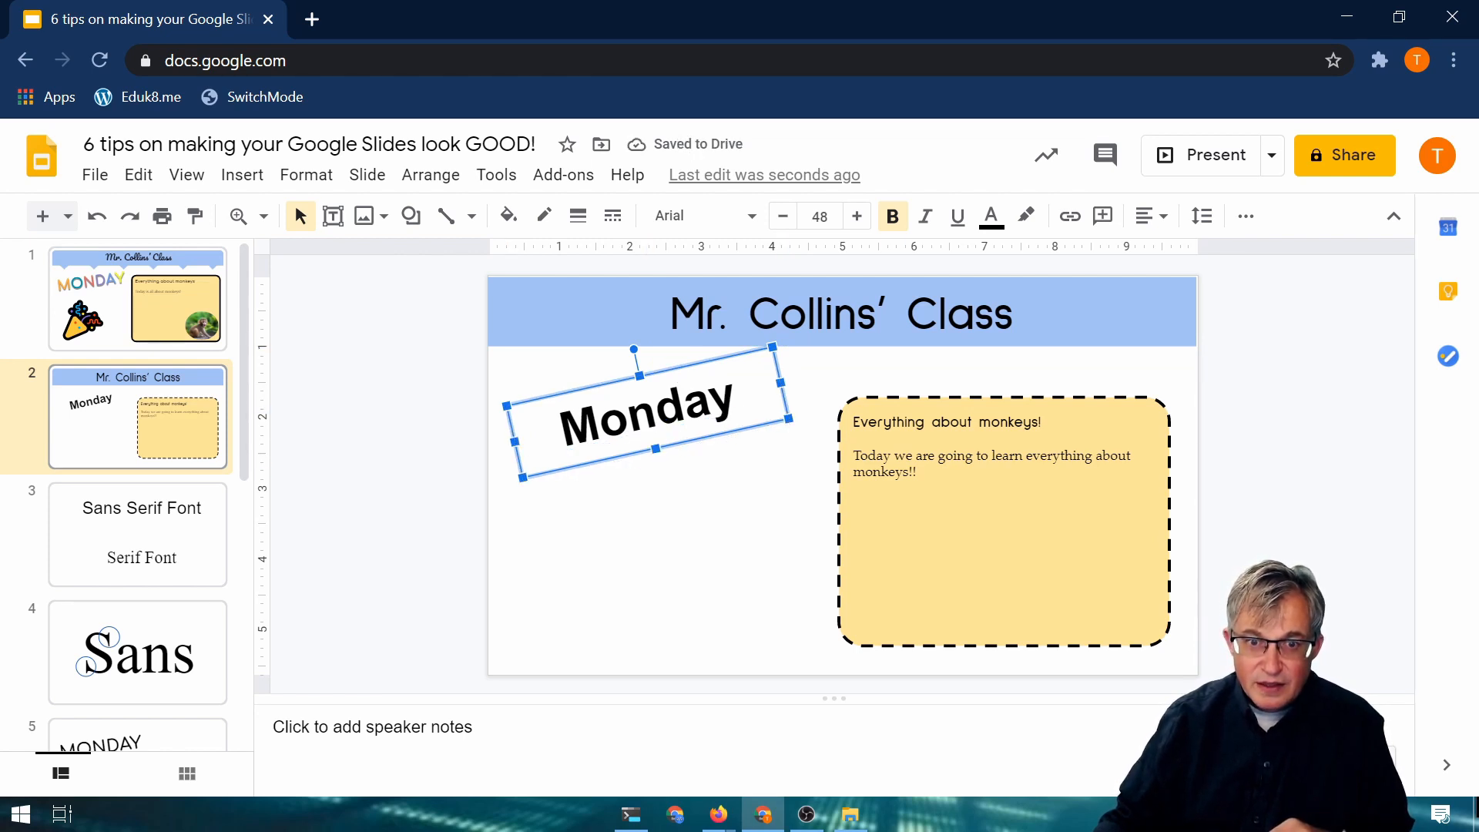
Step: Colour the letter "M" of "Monday" orange-red and the letter "o" soft orange
{"action": "left_click_drag", "start_coordinate": [605, 422], "coordinate": [561, 428]}
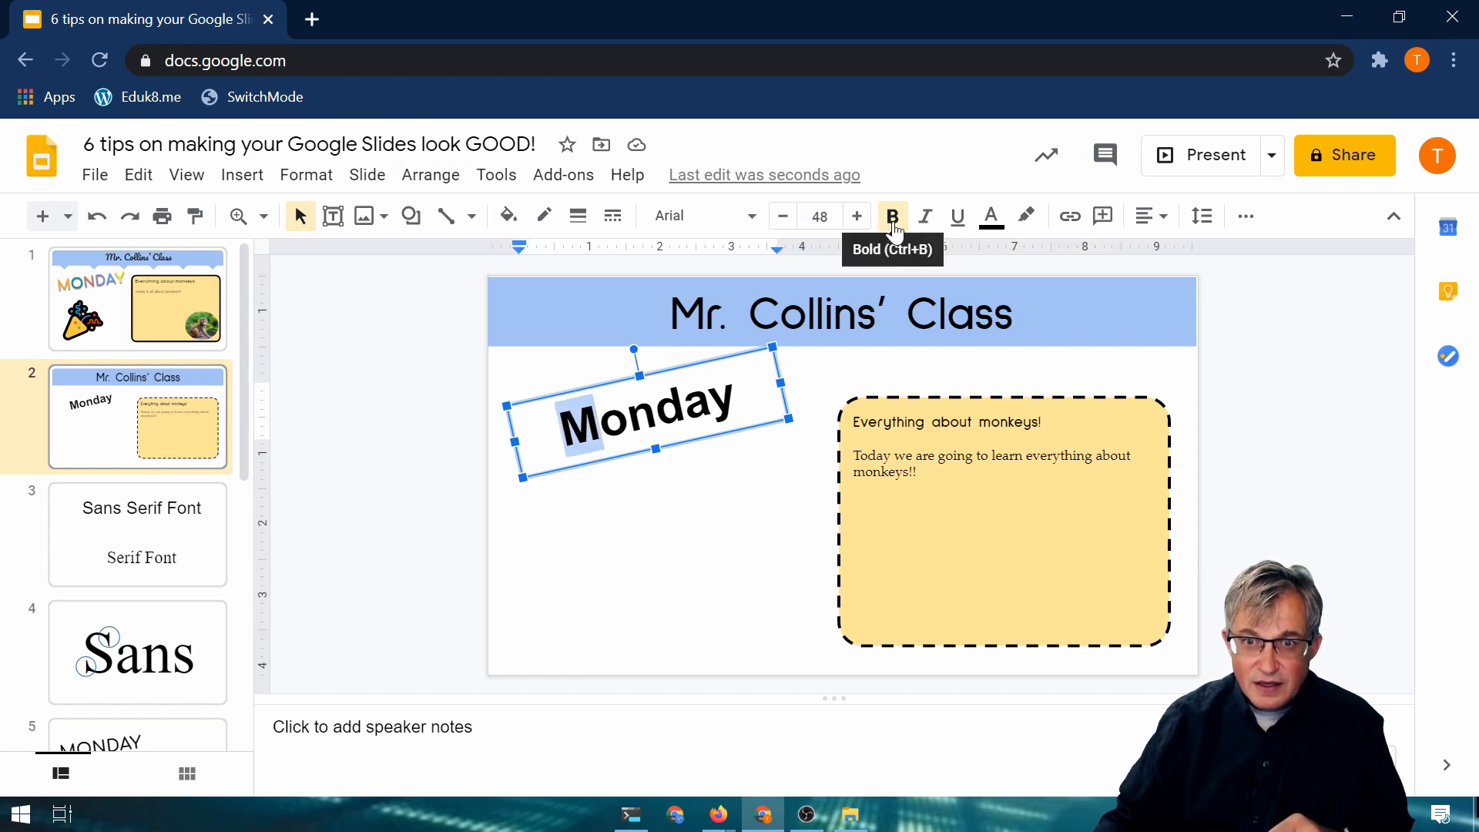
{"action": "left_click", "coordinate": [993, 217]}
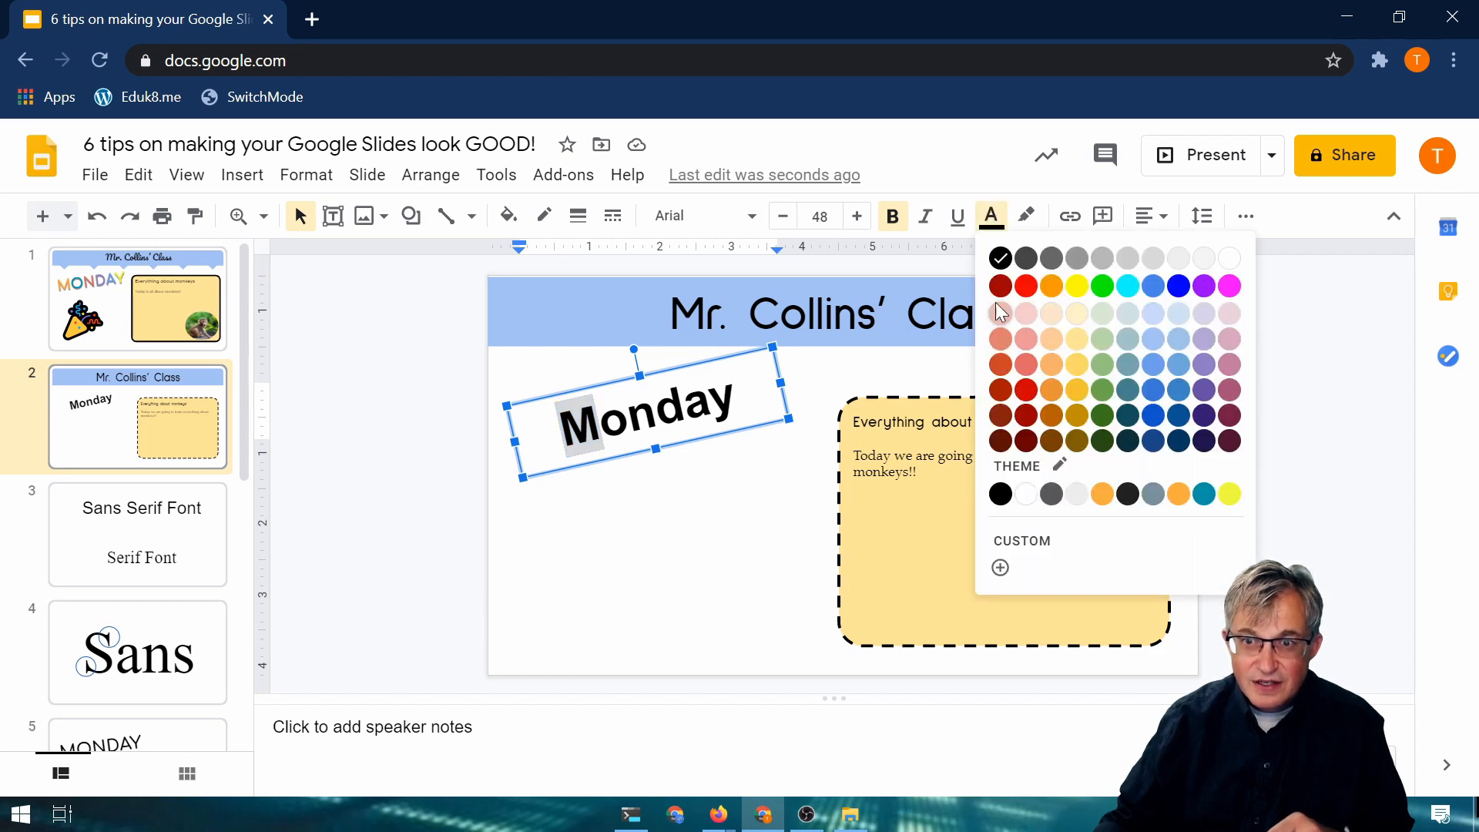
{"action": "left_click", "coordinate": [1001, 365]}
{"action": "key", "text": "Right"}
{"action": "key", "text": "shift+Right"}
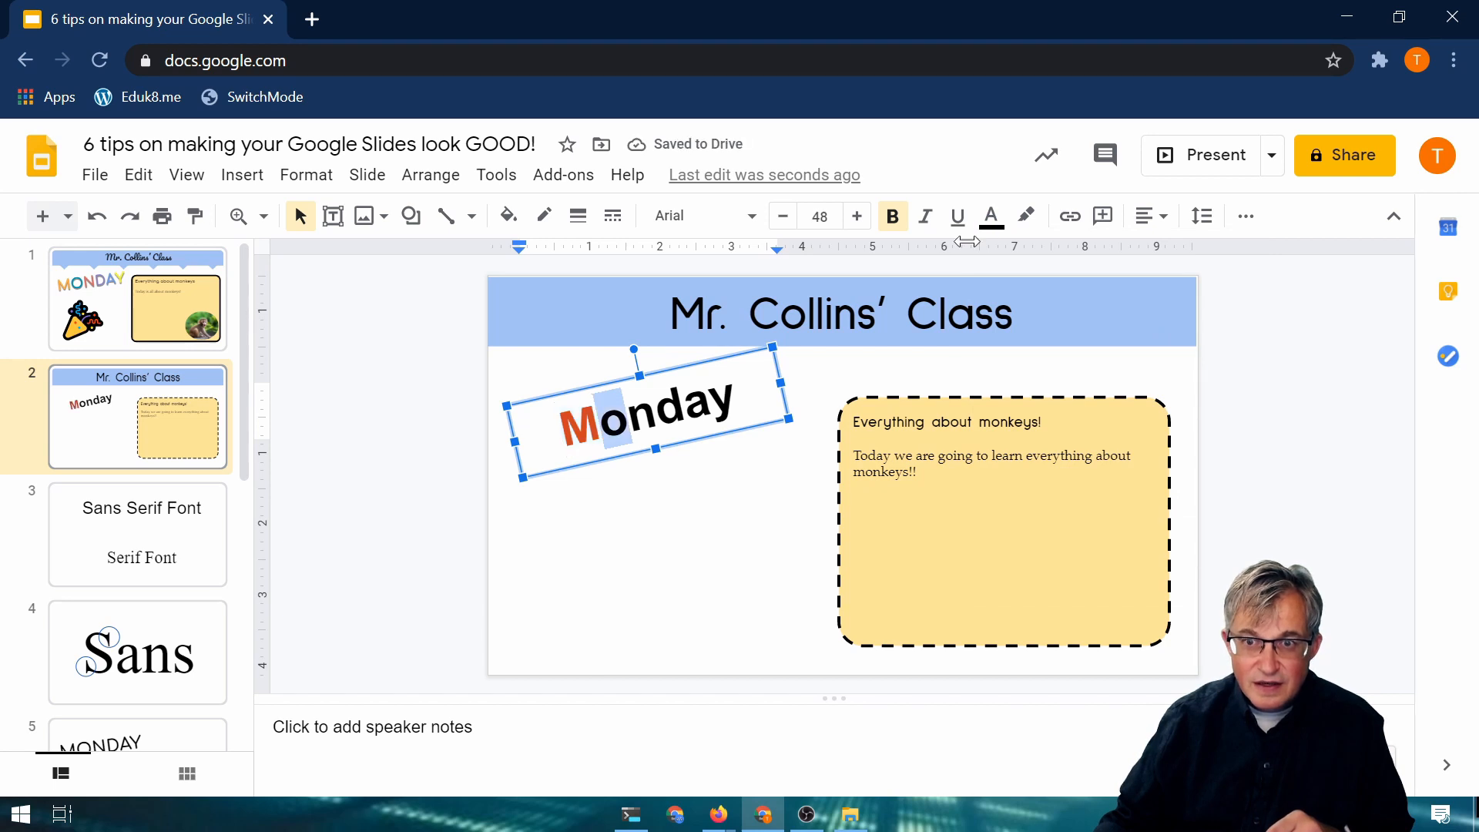
{"action": "left_click", "coordinate": [992, 217]}
{"action": "left_click", "coordinate": [1052, 365]}
Step: Colour the letter "n" of "Monday" soft green and the letter "d" soft blue
{"action": "key", "text": "Right"}
{"action": "key", "text": "shift+Right"}
{"action": "left_click", "coordinate": [991, 217]}
{"action": "left_click", "coordinate": [1102, 365]}
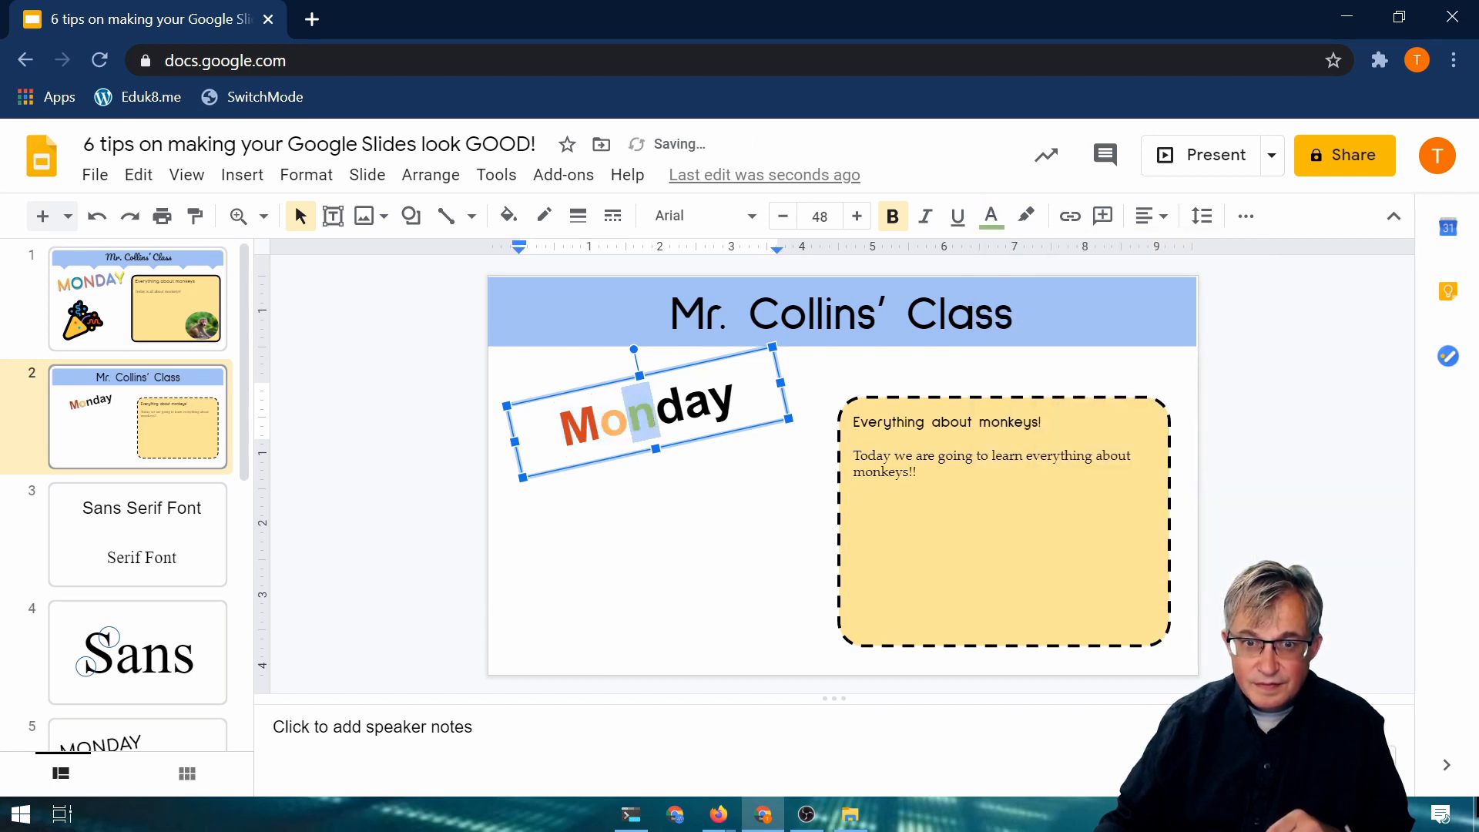
{"action": "key", "text": "Right"}
{"action": "key", "text": "shift+Right"}
{"action": "left_click", "coordinate": [991, 216]}
{"action": "left_click", "coordinate": [1154, 365]}
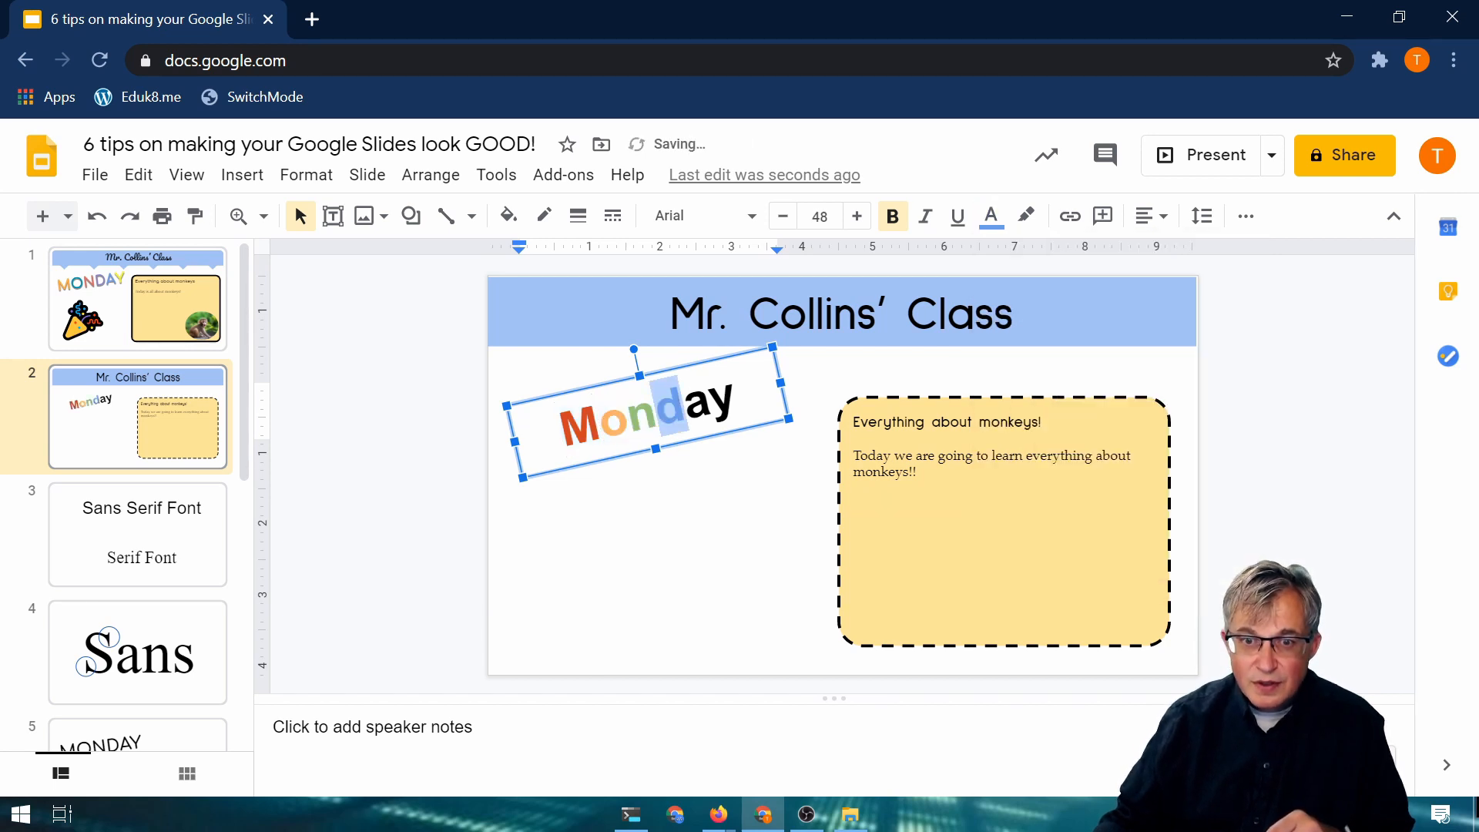
Step: Colour the letter "a" of "Monday" soft purple and the letter "y" orange-red, and deselect the text box
{"action": "key", "text": "Right"}
{"action": "key", "text": "shift+Right"}
{"action": "left_click", "coordinate": [992, 217]}
{"action": "left_click", "coordinate": [1204, 365]}
{"action": "key", "text": "Right"}
{"action": "key", "text": "shift+Right"}
{"action": "left_click", "coordinate": [991, 217]}
{"action": "left_click", "coordinate": [1001, 365]}
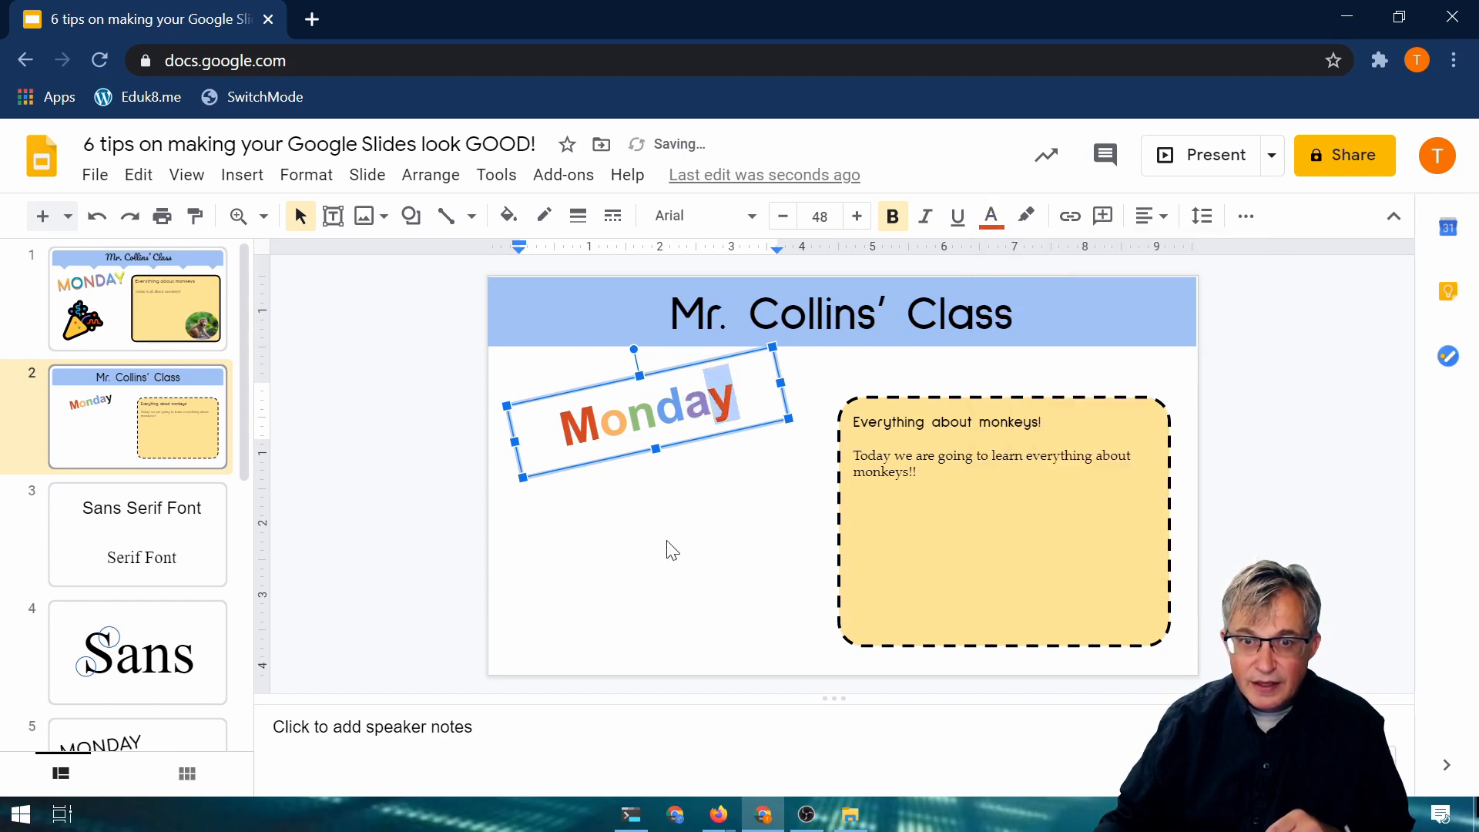
{"action": "left_click", "coordinate": [668, 549]}
Step: Select the whole word "Monday" and increase its font size to 66
{"action": "double_click", "coordinate": [655, 420]}
{"action": "left_click", "coordinate": [867, 225]}
{"action": "left_click", "coordinate": [866, 224]}
{"action": "left_click", "coordinate": [864, 224]}
{"action": "left_click", "coordinate": [865, 224]}
{"action": "left_click", "coordinate": [865, 223]}
{"action": "left_click", "coordinate": [865, 224]}
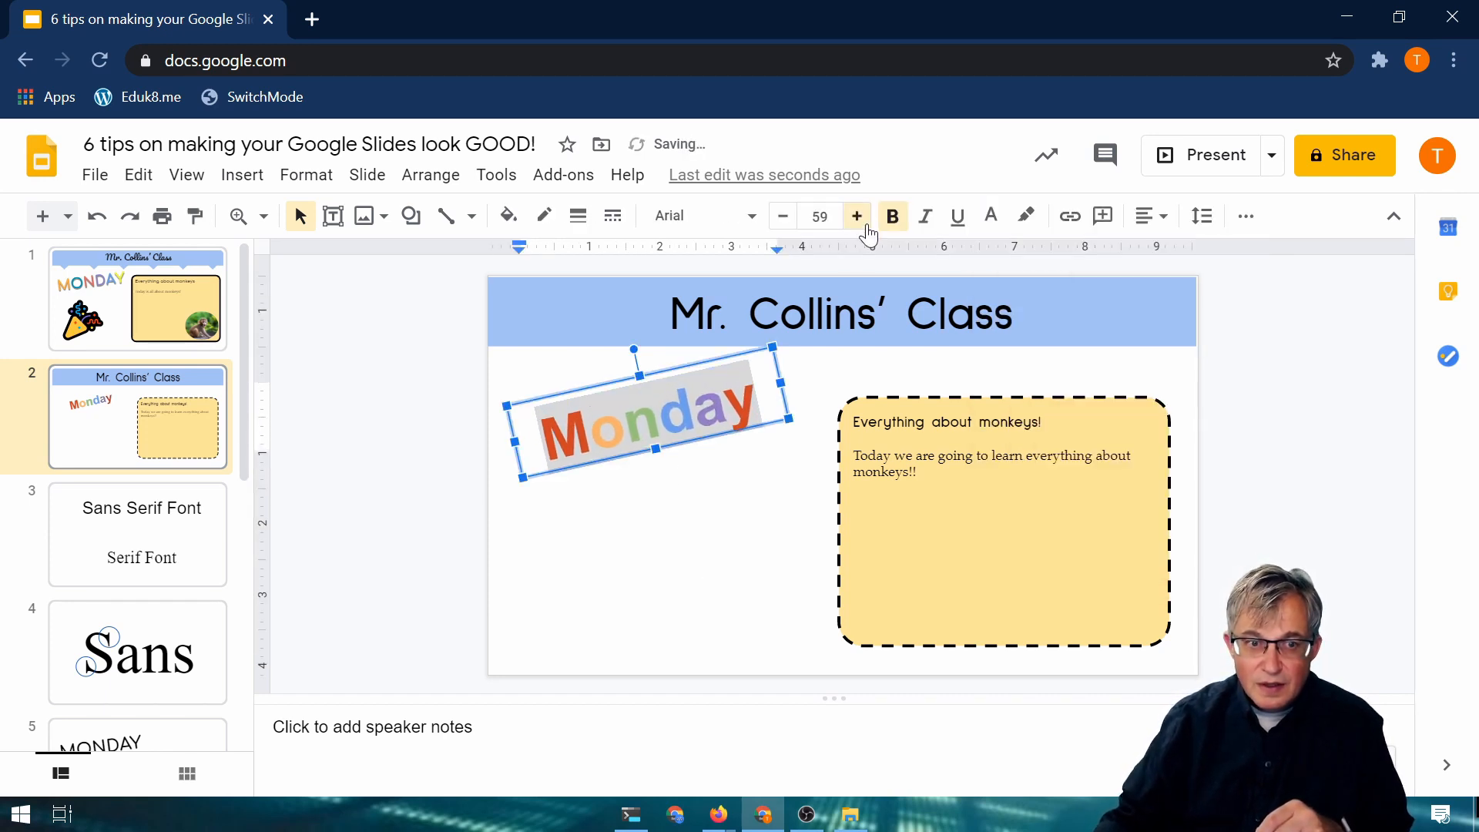
{"action": "left_click", "coordinate": [865, 223]}
{"action": "left_click", "coordinate": [865, 224]}
{"action": "left_click", "coordinate": [862, 224]}
{"action": "left_click", "coordinate": [863, 223]}
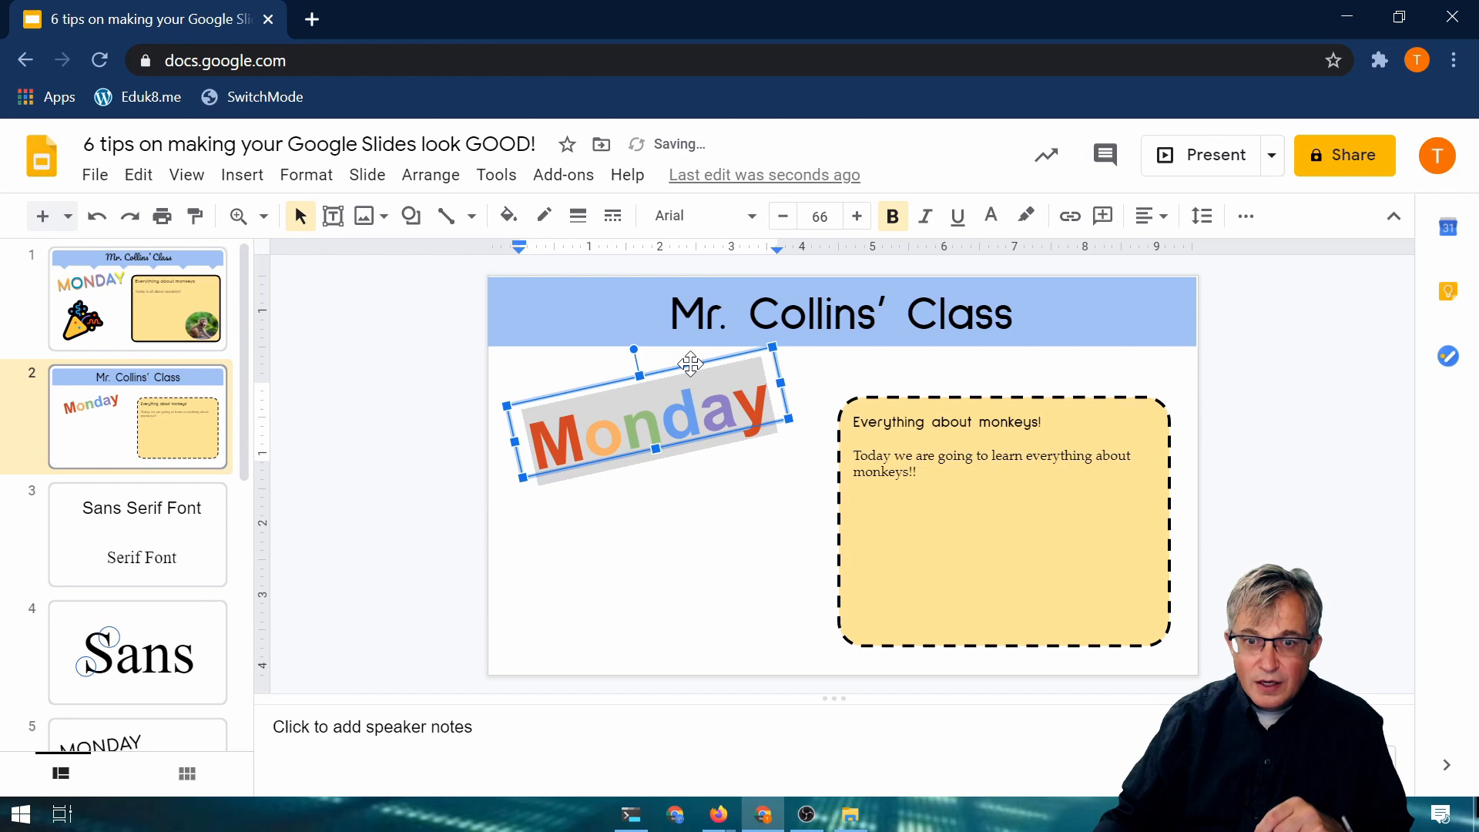
Step: Change the "Monday" heading's font to Sulphur Point and deselect it
{"action": "left_click", "coordinate": [744, 218]}
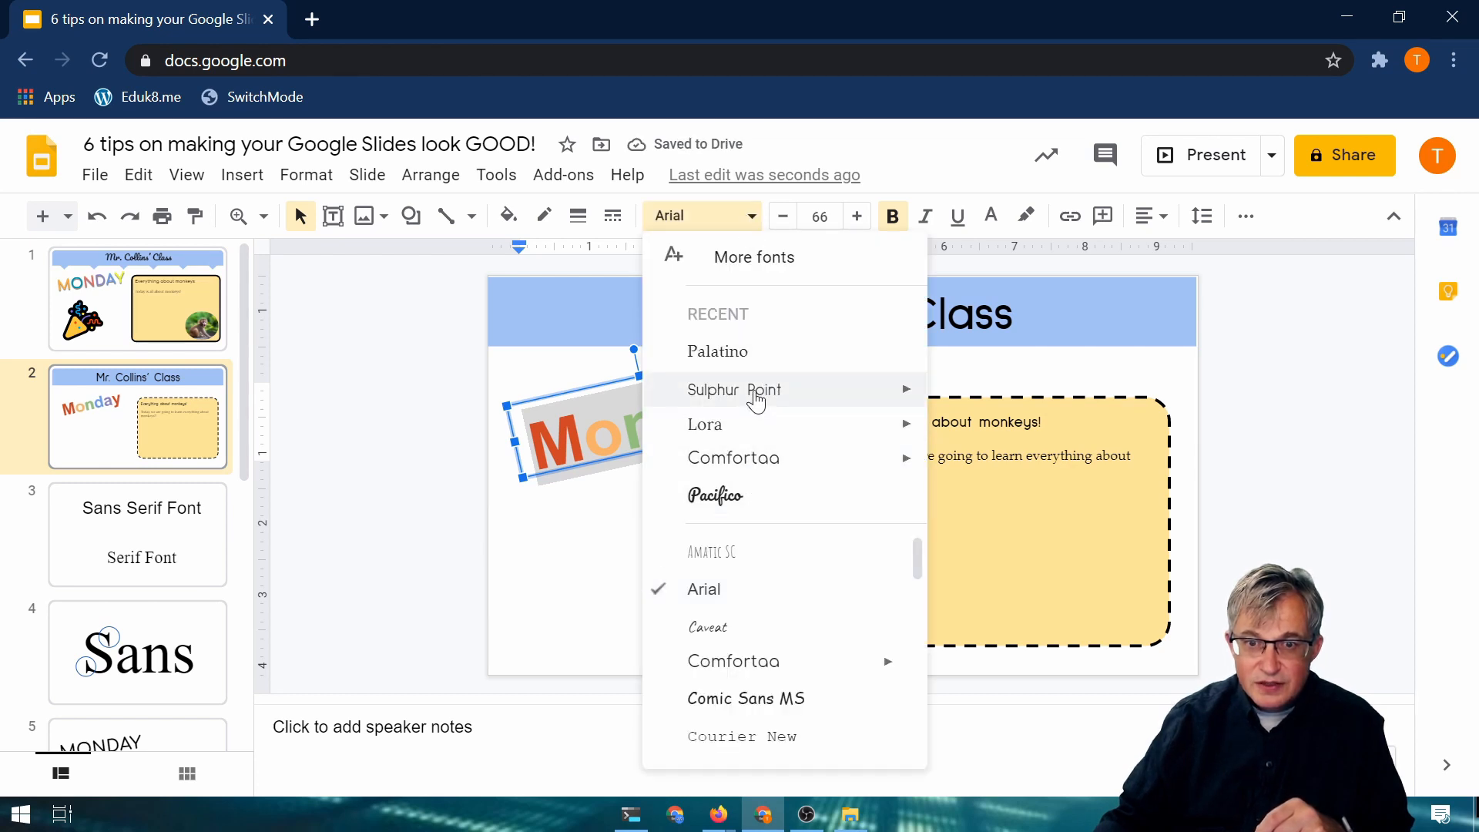
{"action": "left_click", "coordinate": [808, 390]}
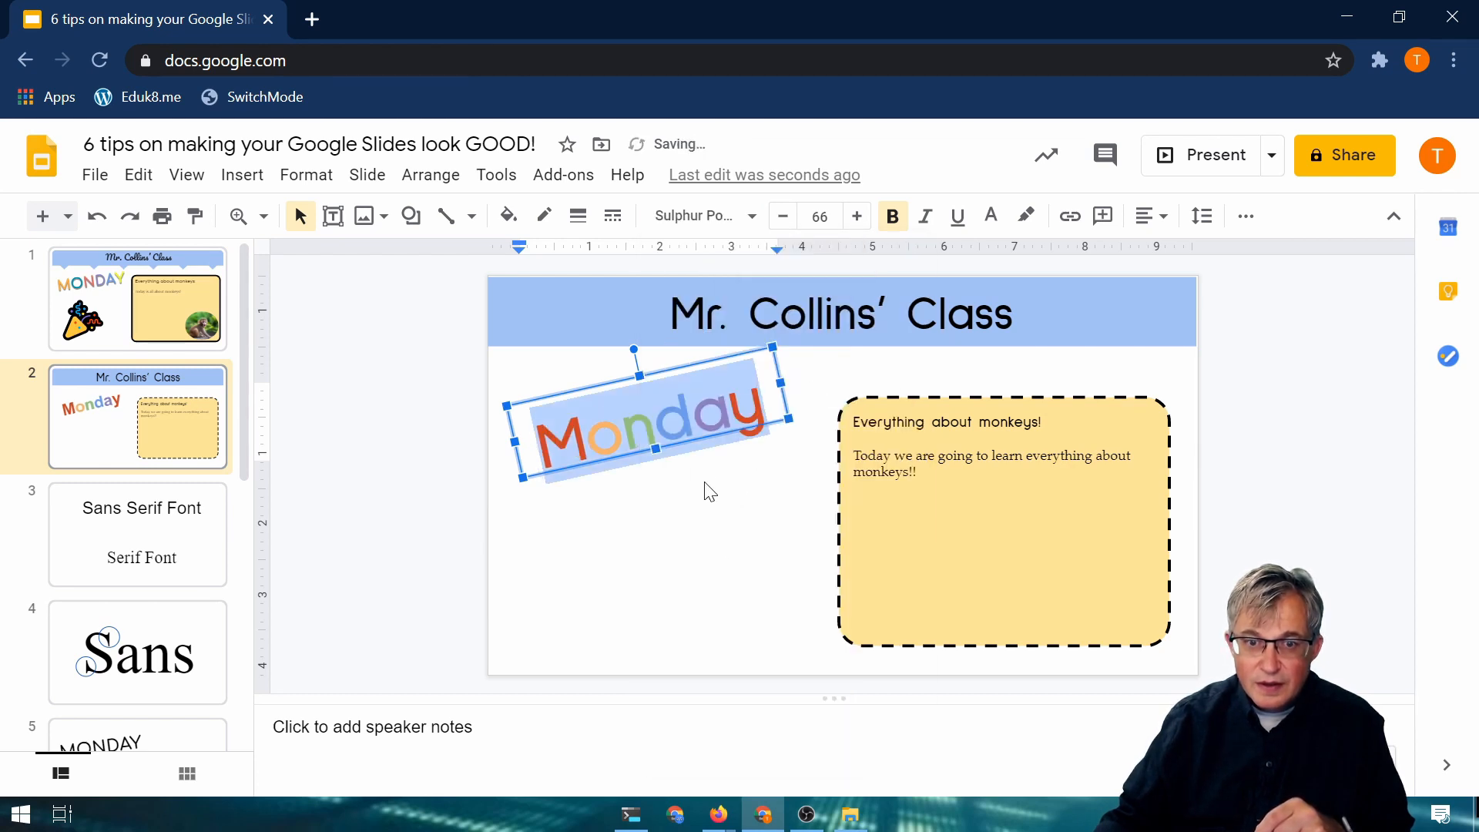
{"action": "left_click", "coordinate": [441, 570]}
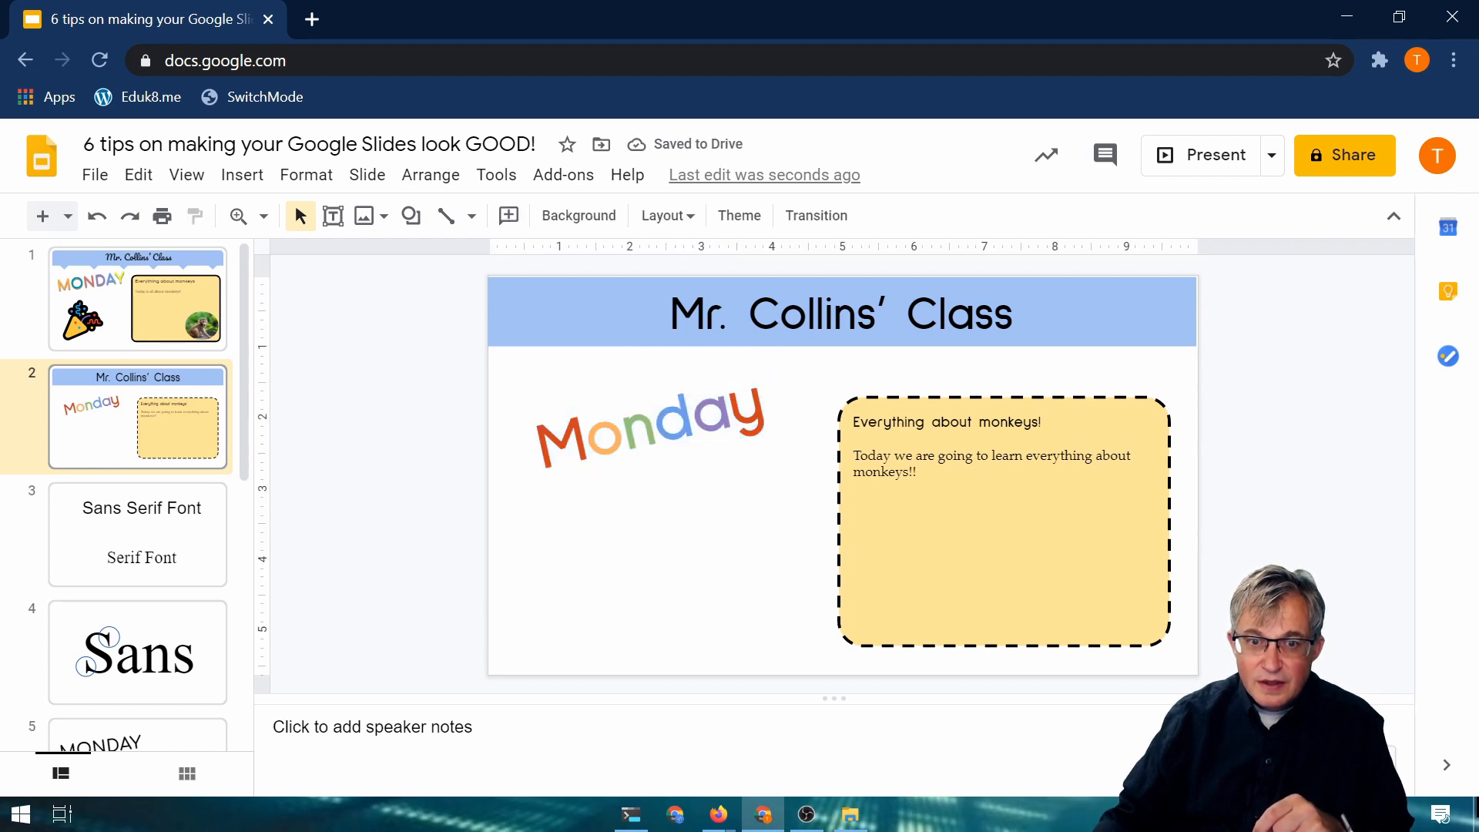
Step: Move the "Monday" heading slightly up and left on the slide and deselect it
{"action": "left_click", "coordinate": [613, 395]}
{"action": "left_click_drag", "start_coordinate": [608, 386], "coordinate": [599, 376]}
{"action": "left_click", "coordinate": [579, 420]}
{"action": "key", "text": "shift+Right"}
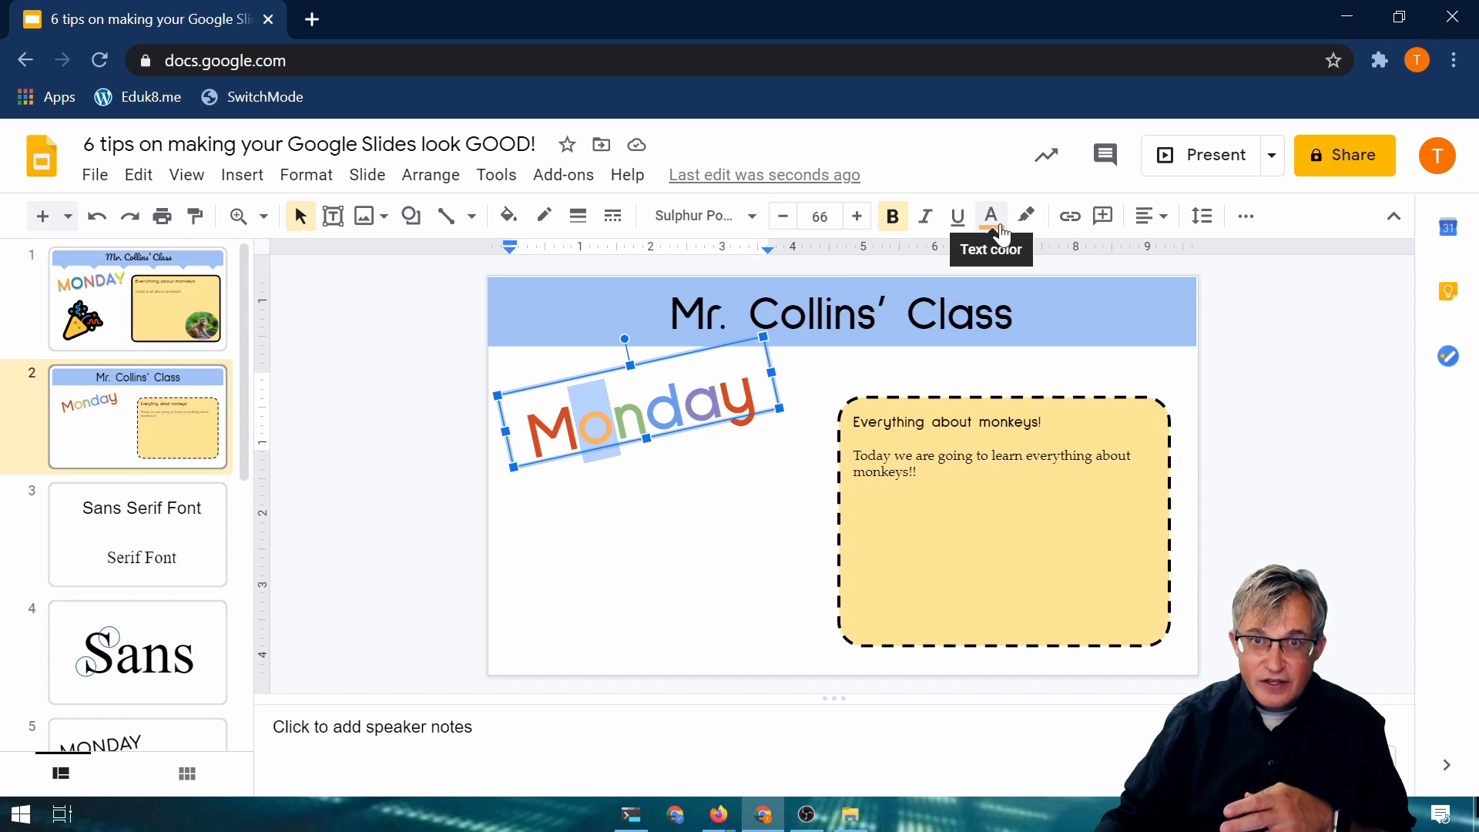
{"action": "left_click", "coordinate": [664, 552]}
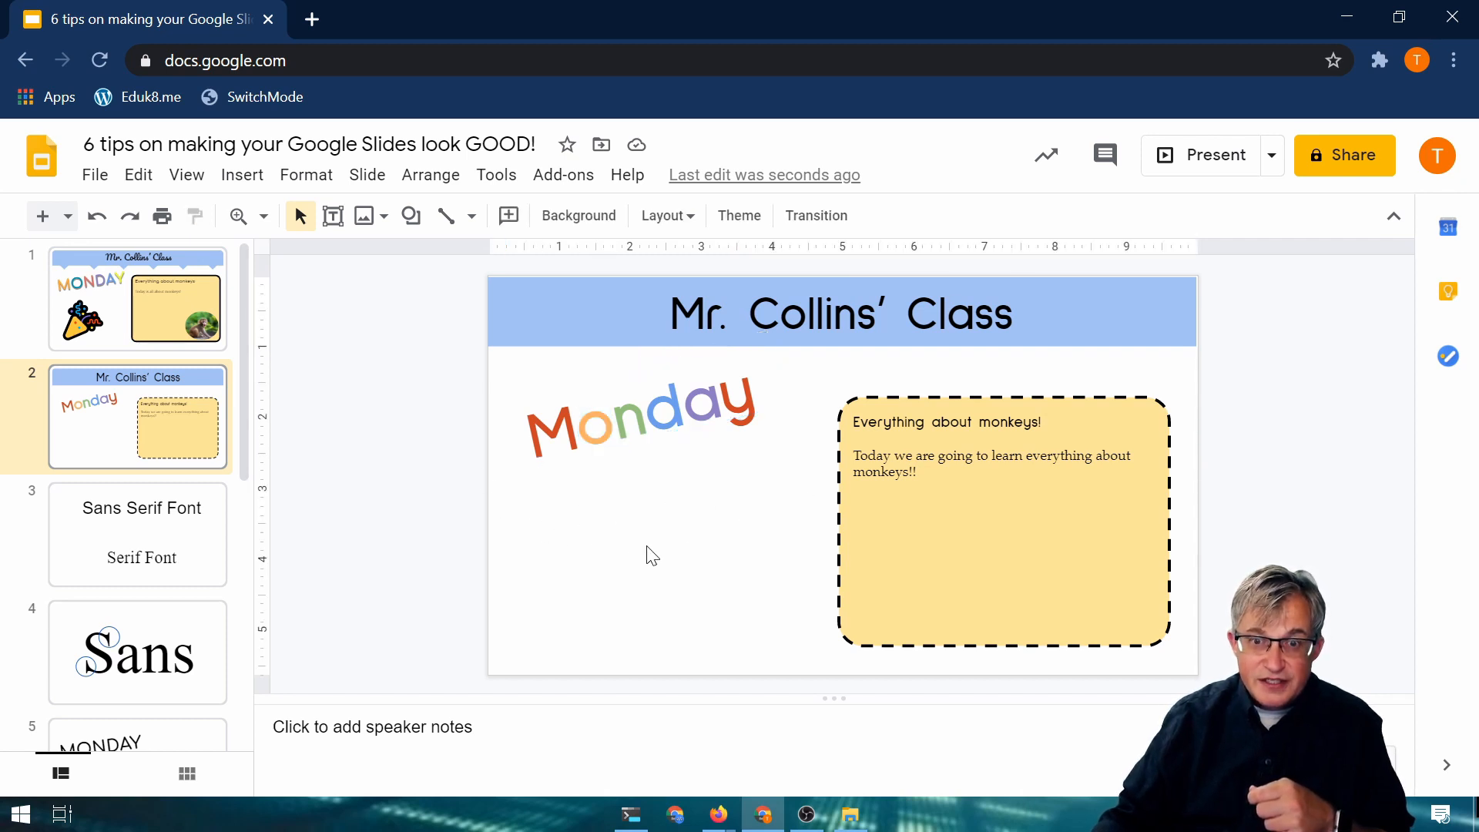
Step: Look at slide 1 for comparison, and add an empty text box about 3.2 by 1.7 inches below the "Monday" heading on slide 2
{"action": "left_click", "coordinate": [137, 342]}
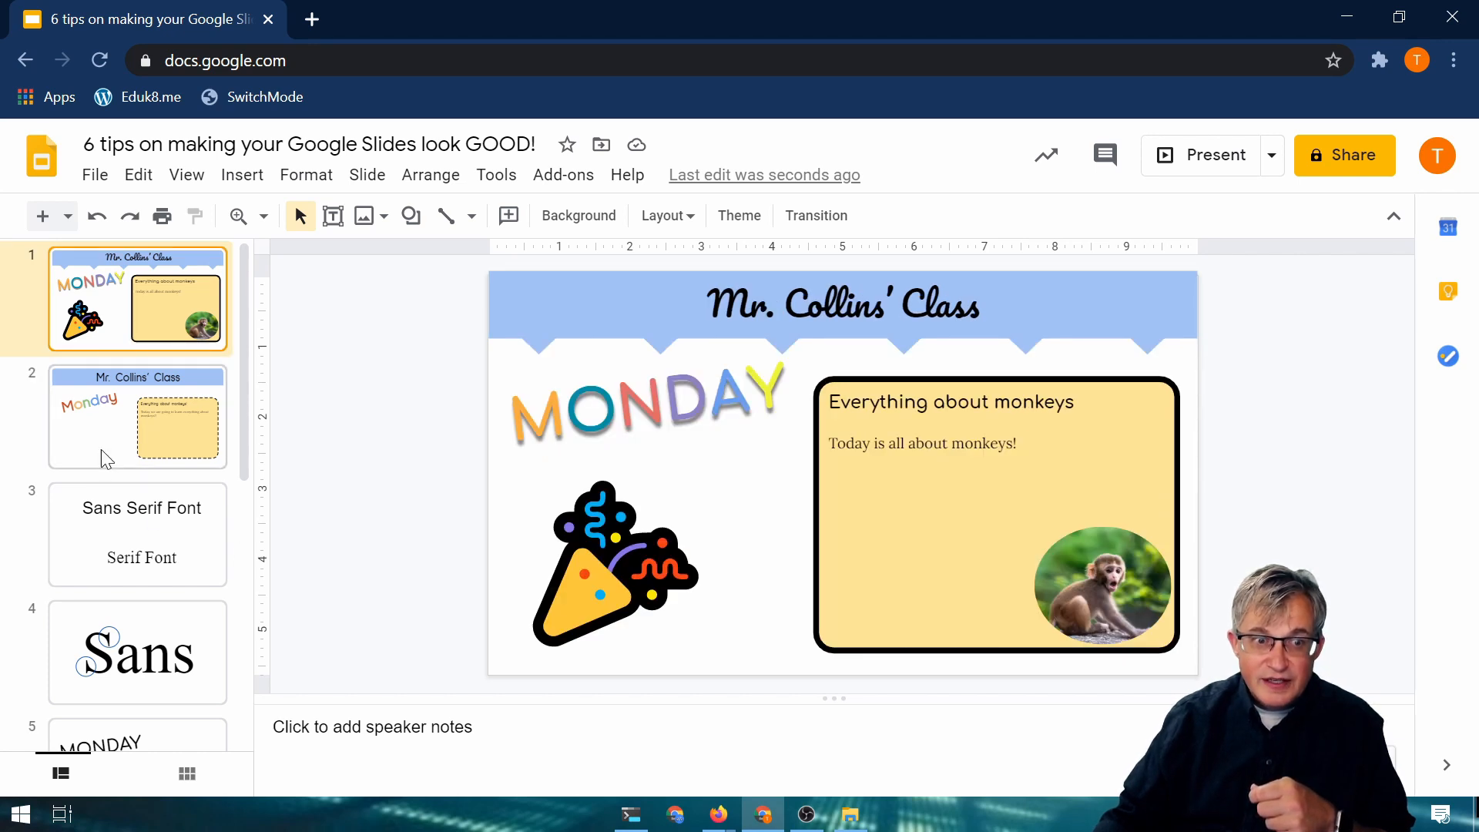
{"action": "left_click", "coordinate": [134, 437]}
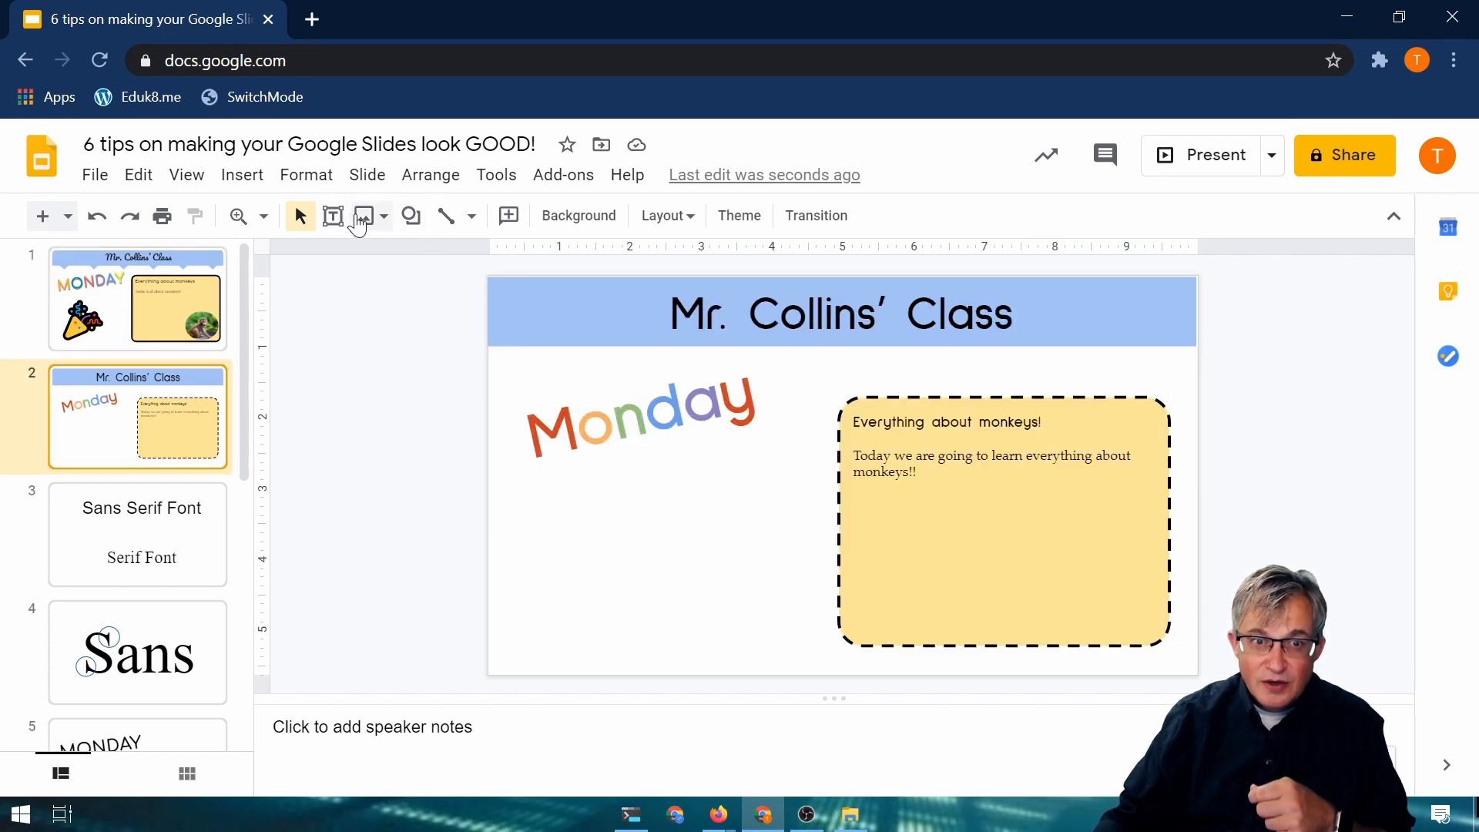
{"action": "left_click", "coordinate": [385, 218]}
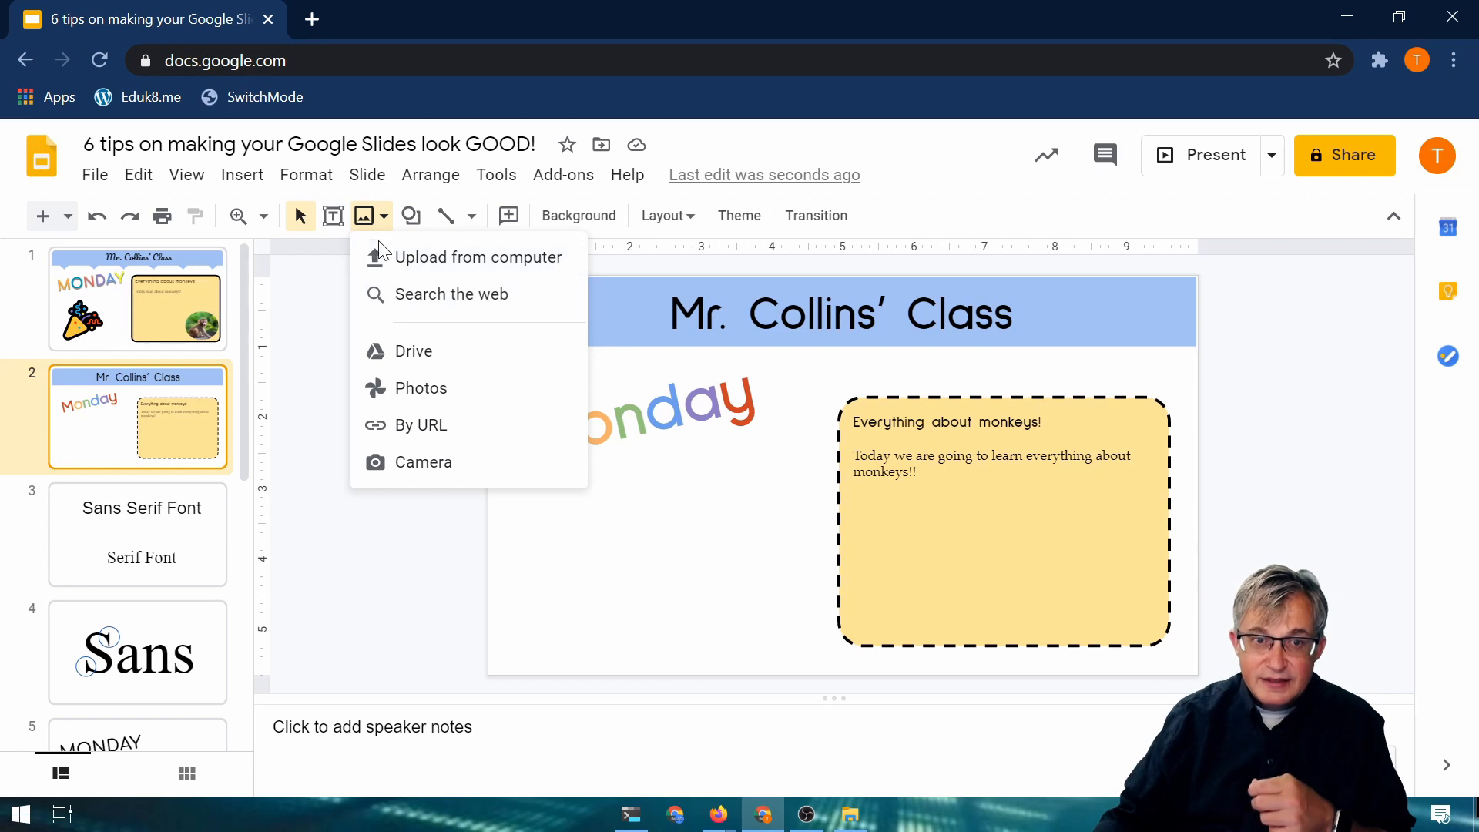
{"action": "left_click", "coordinate": [332, 217]}
{"action": "left_click_drag", "start_coordinate": [537, 498], "coordinate": [767, 617]}
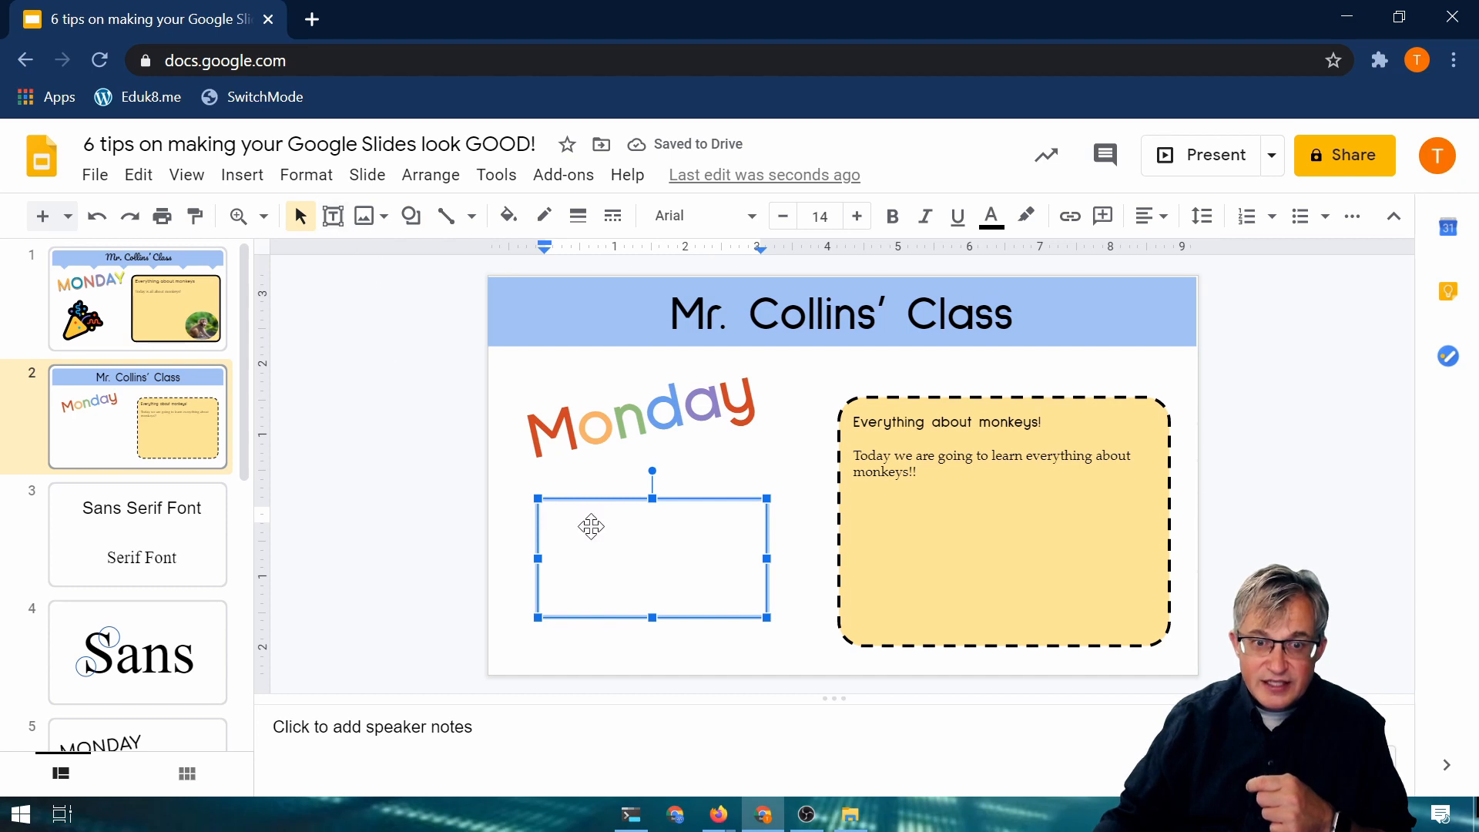
Step: Open the special characters dialog for the new text box and browse the People and Emotions emoji
{"action": "left_click", "coordinate": [242, 175]}
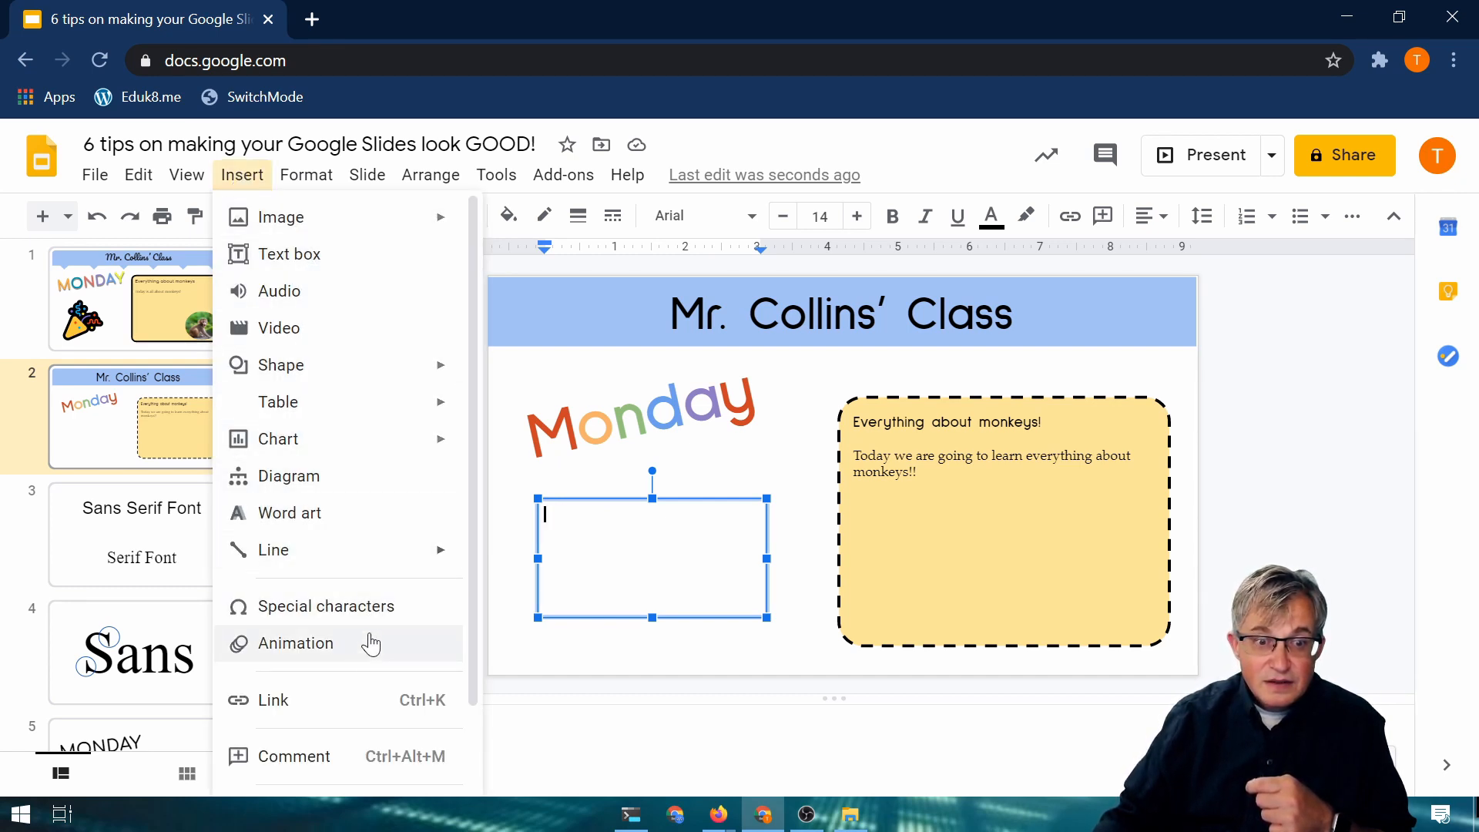
{"action": "left_click", "coordinate": [351, 609]}
{"action": "left_click", "coordinate": [496, 373]}
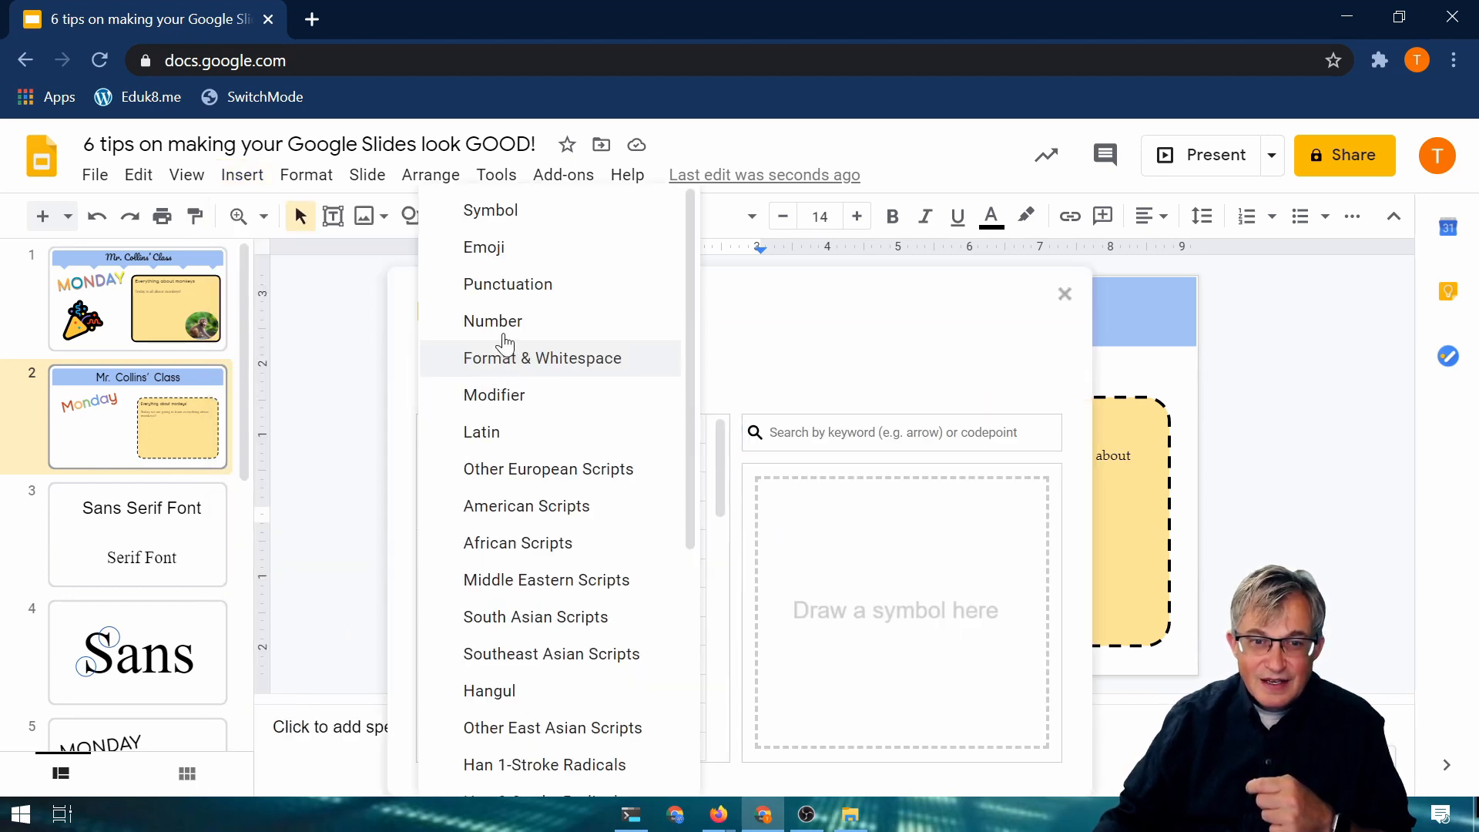
{"action": "left_click", "coordinate": [787, 277]}
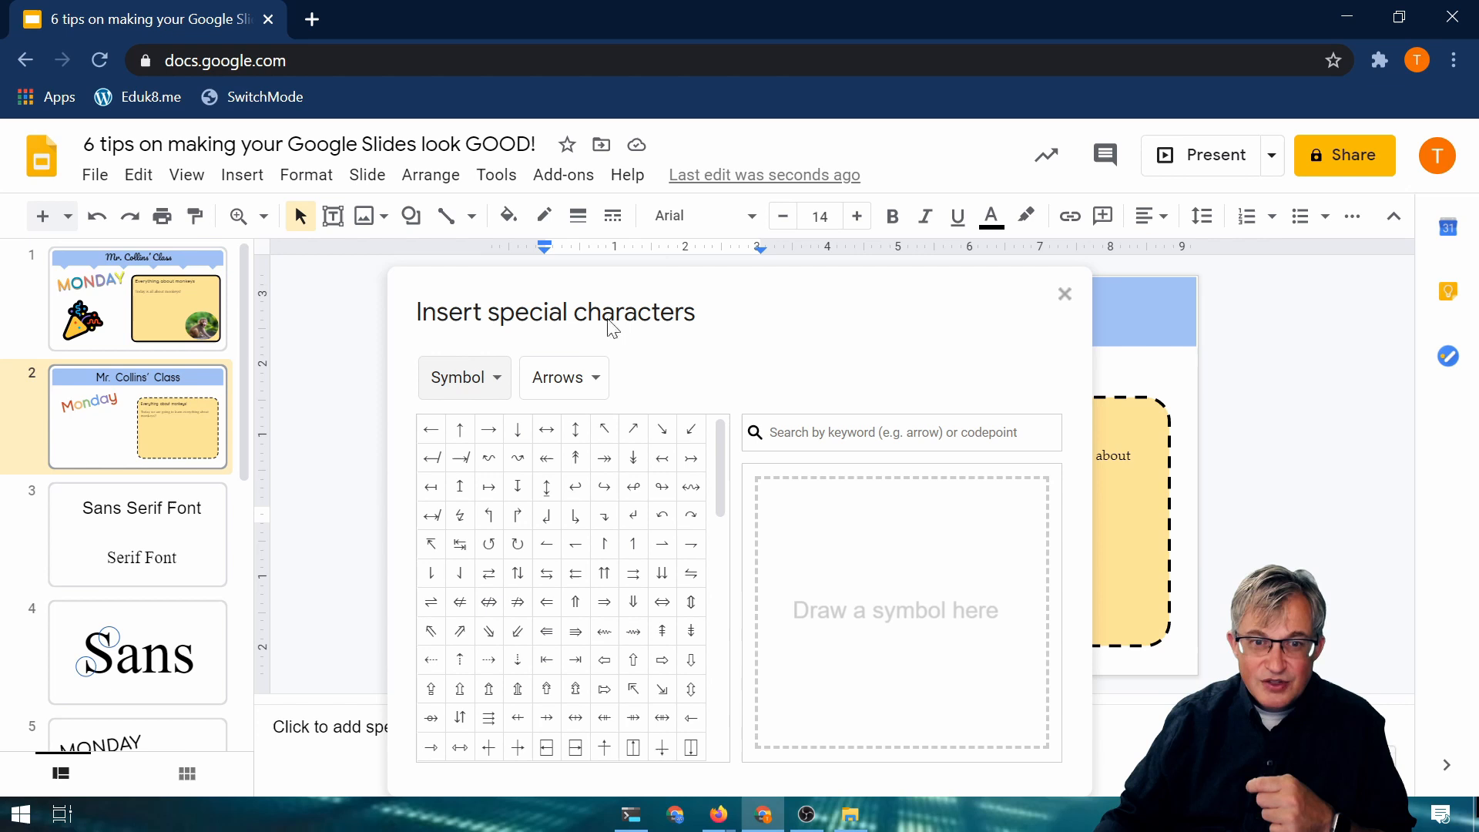
{"action": "left_click", "coordinate": [466, 377]}
{"action": "left_click", "coordinate": [493, 248]}
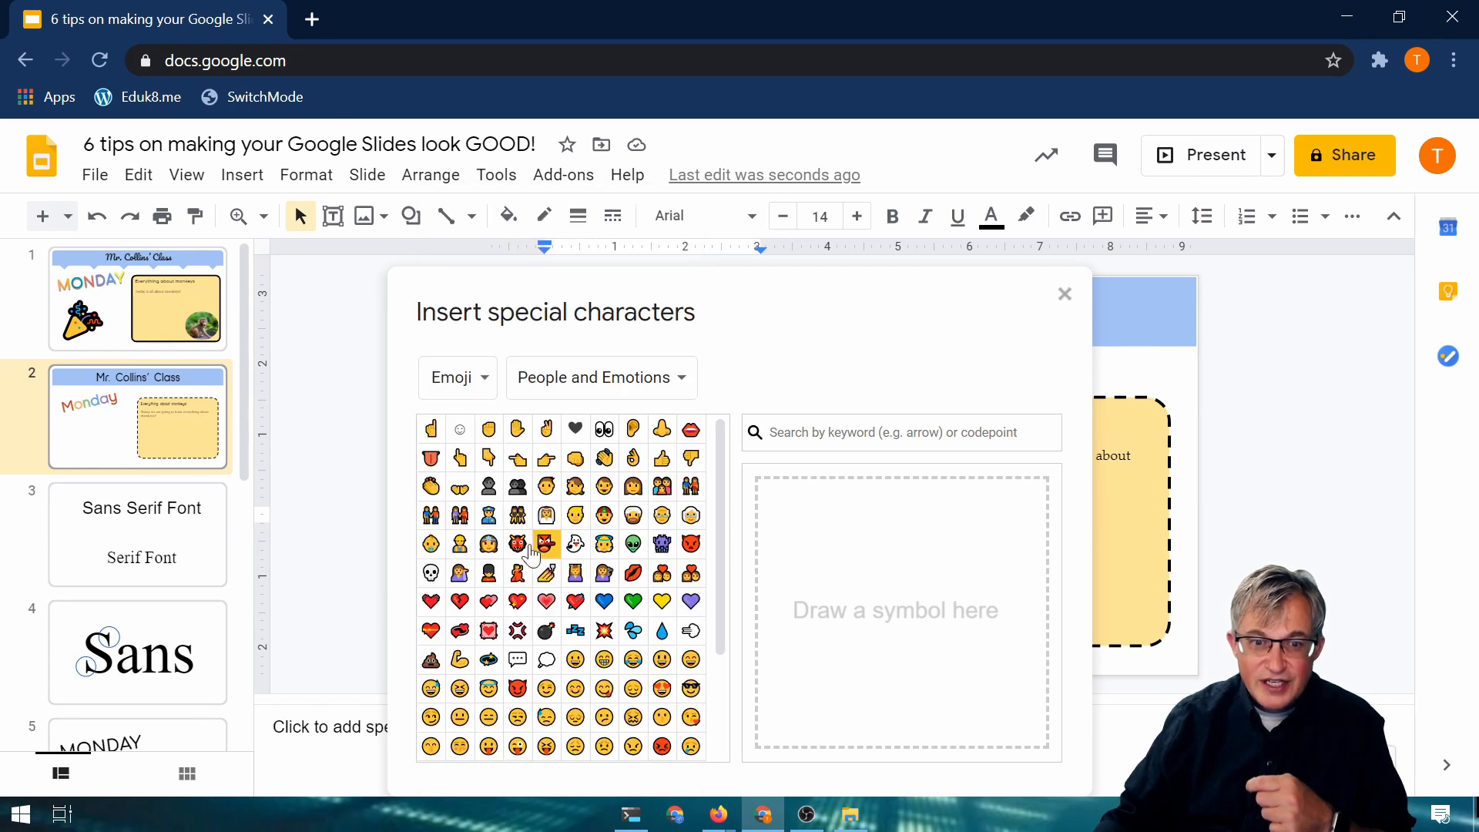
{"action": "scroll", "coordinate": [530, 572], "scroll_direction": "down", "scroll_amount": 3}
{"action": "scroll", "coordinate": [530, 571], "scroll_direction": "up", "scroll_amount": 3}
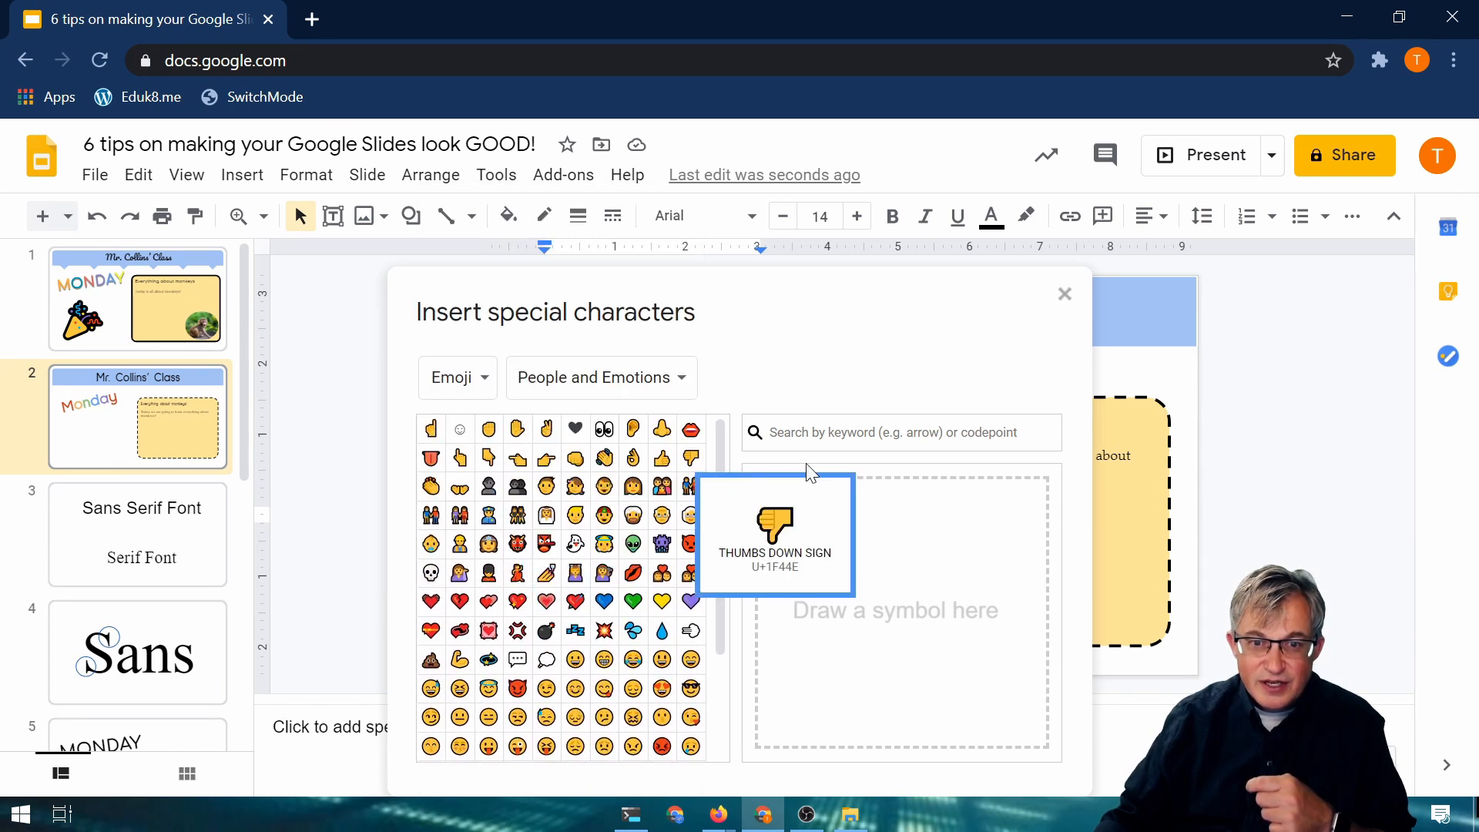
Step: Search the special characters for "party" and insert the face with party horn and party hat emoji
{"action": "left_click", "coordinate": [809, 432]}
{"action": "type", "text": "party"}
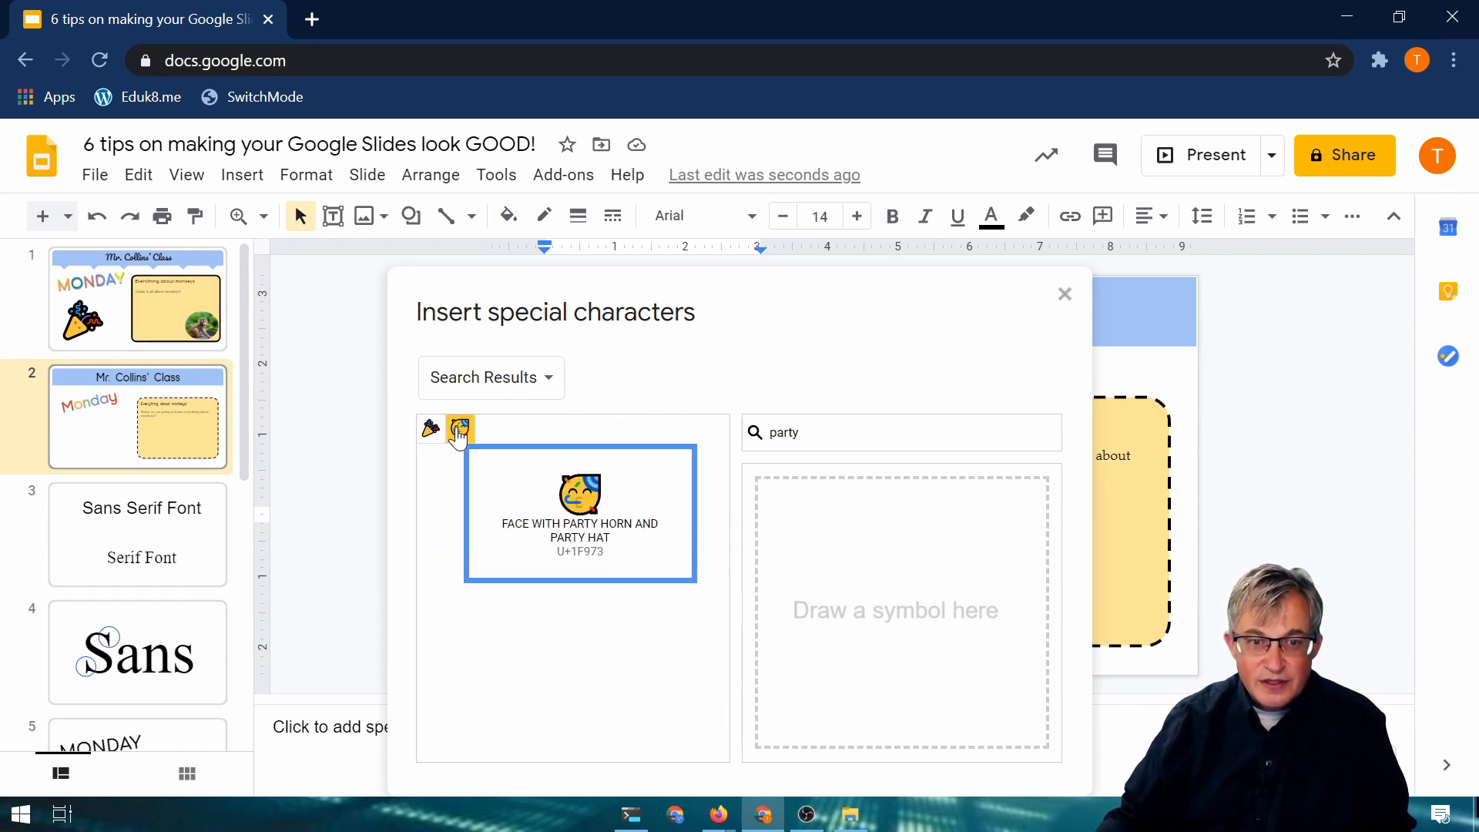
{"action": "left_click", "coordinate": [459, 433]}
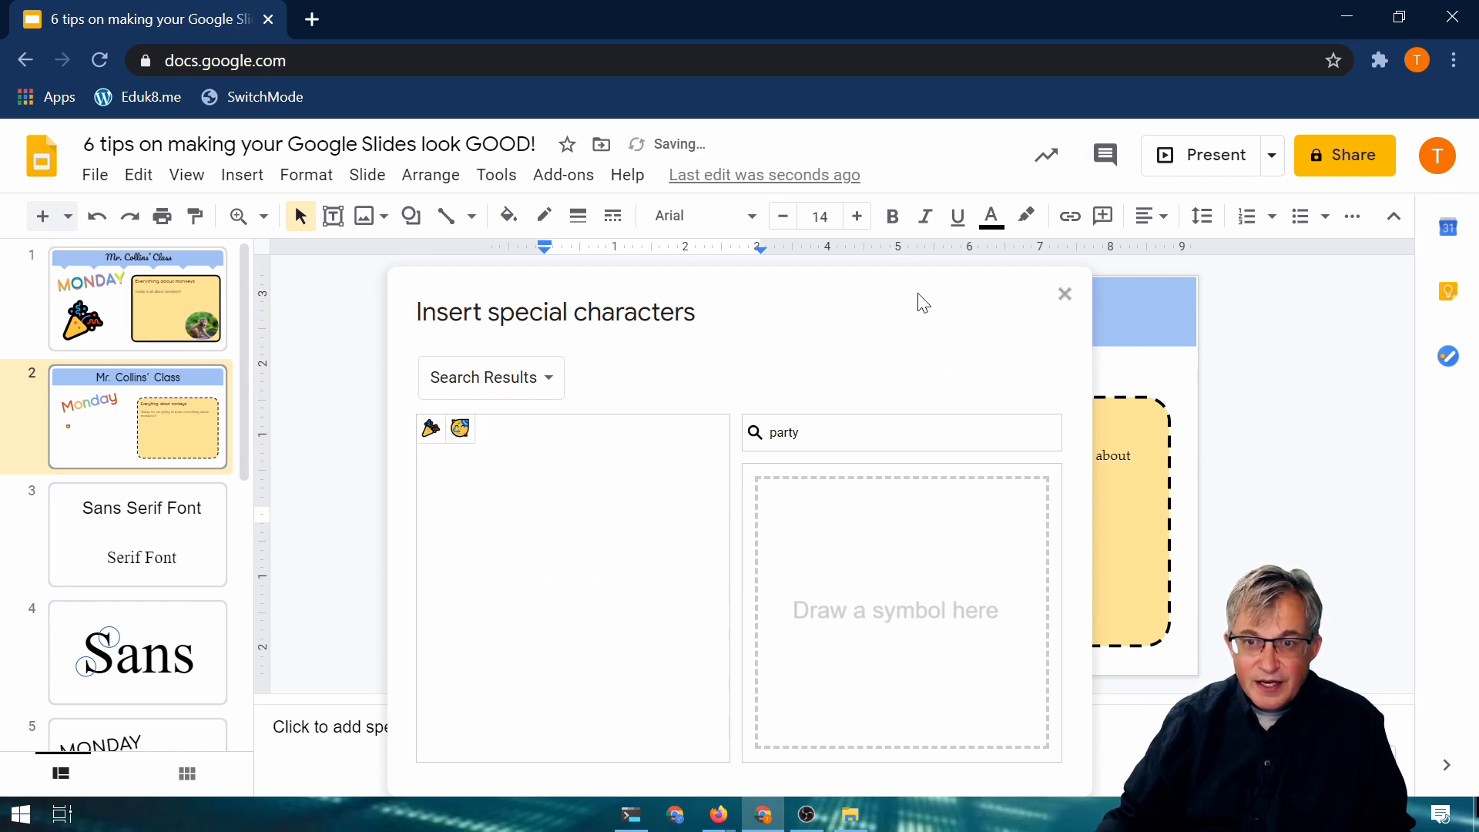
Step: Enlarge the inserted party face emoji to font size 128 and move it slightly up below the "Monday" heading
{"action": "left_click_drag", "start_coordinate": [923, 303], "coordinate": [1260, 287]}
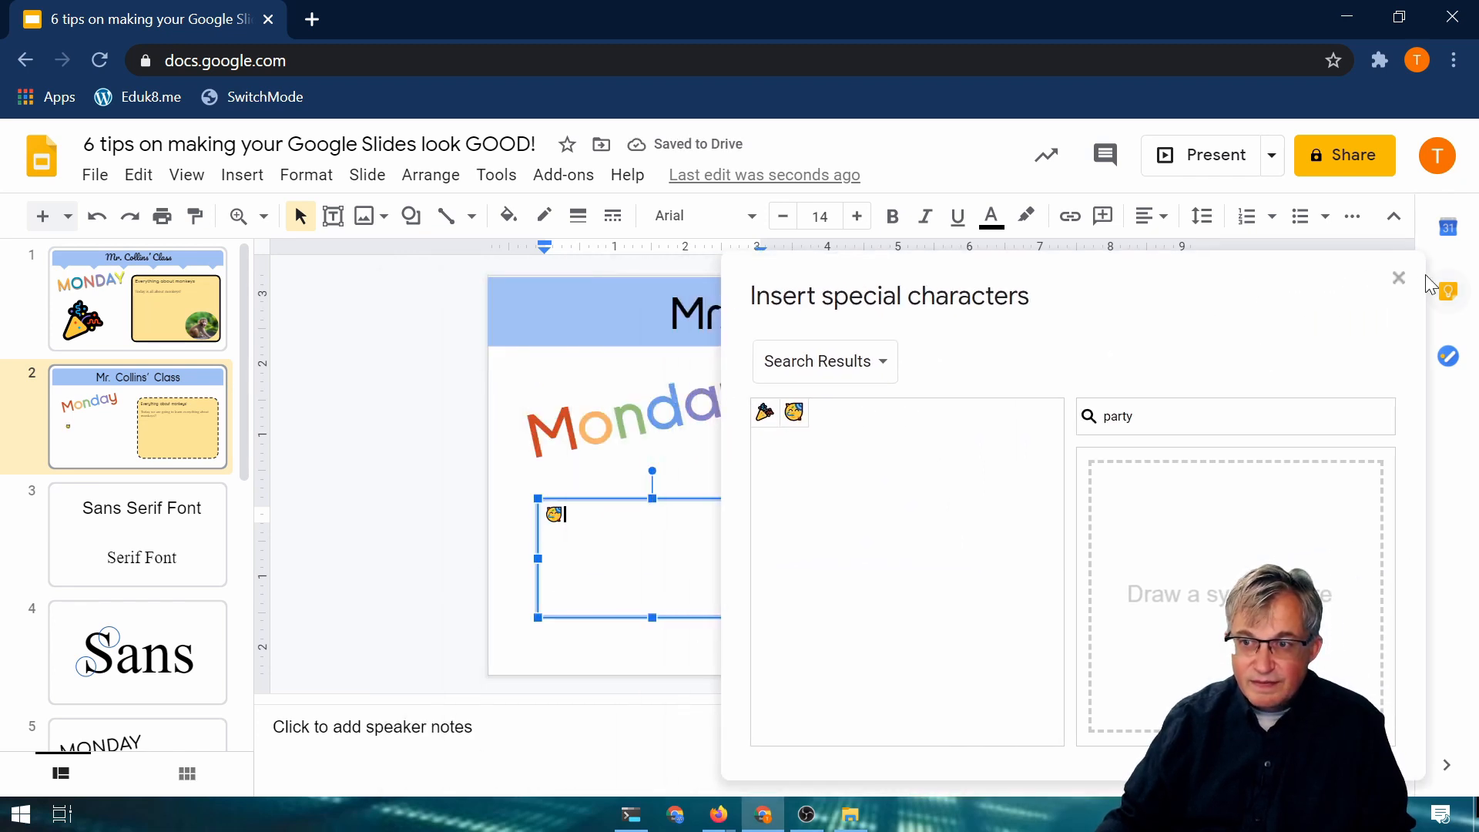
{"action": "left_click", "coordinate": [1399, 278]}
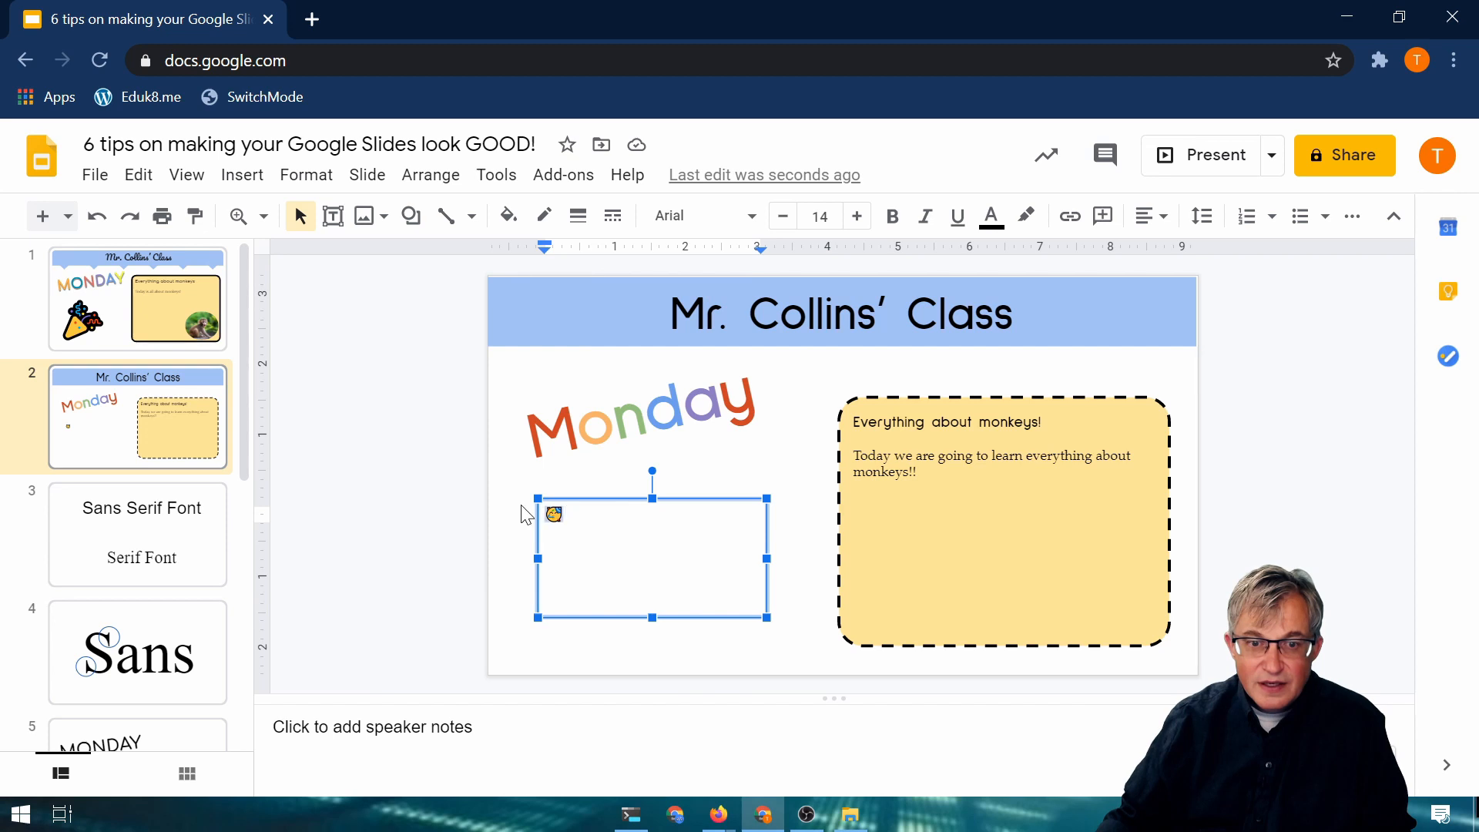
{"action": "left_click", "coordinate": [818, 216]}
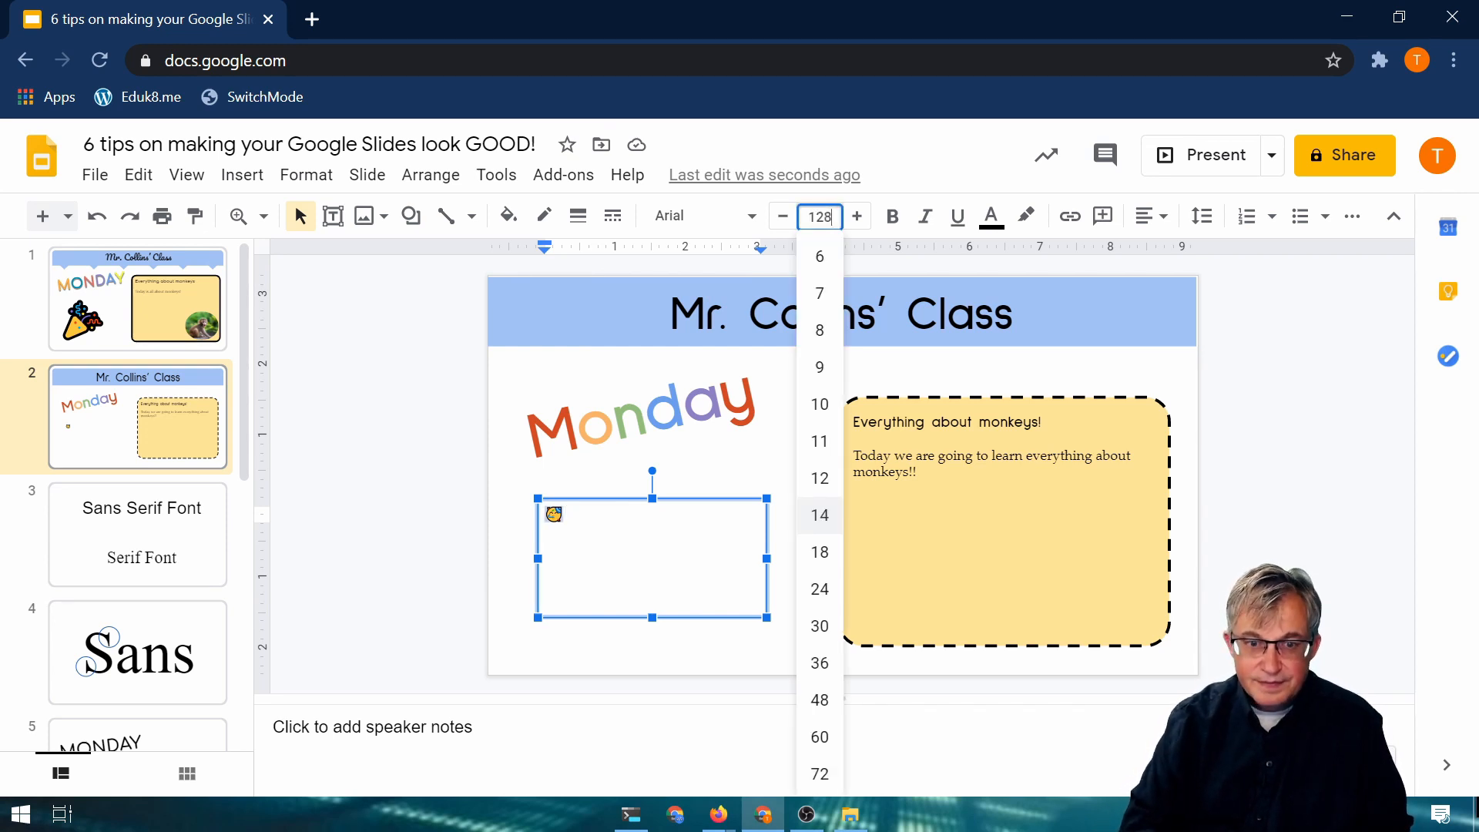
{"action": "key", "text": "Return"}
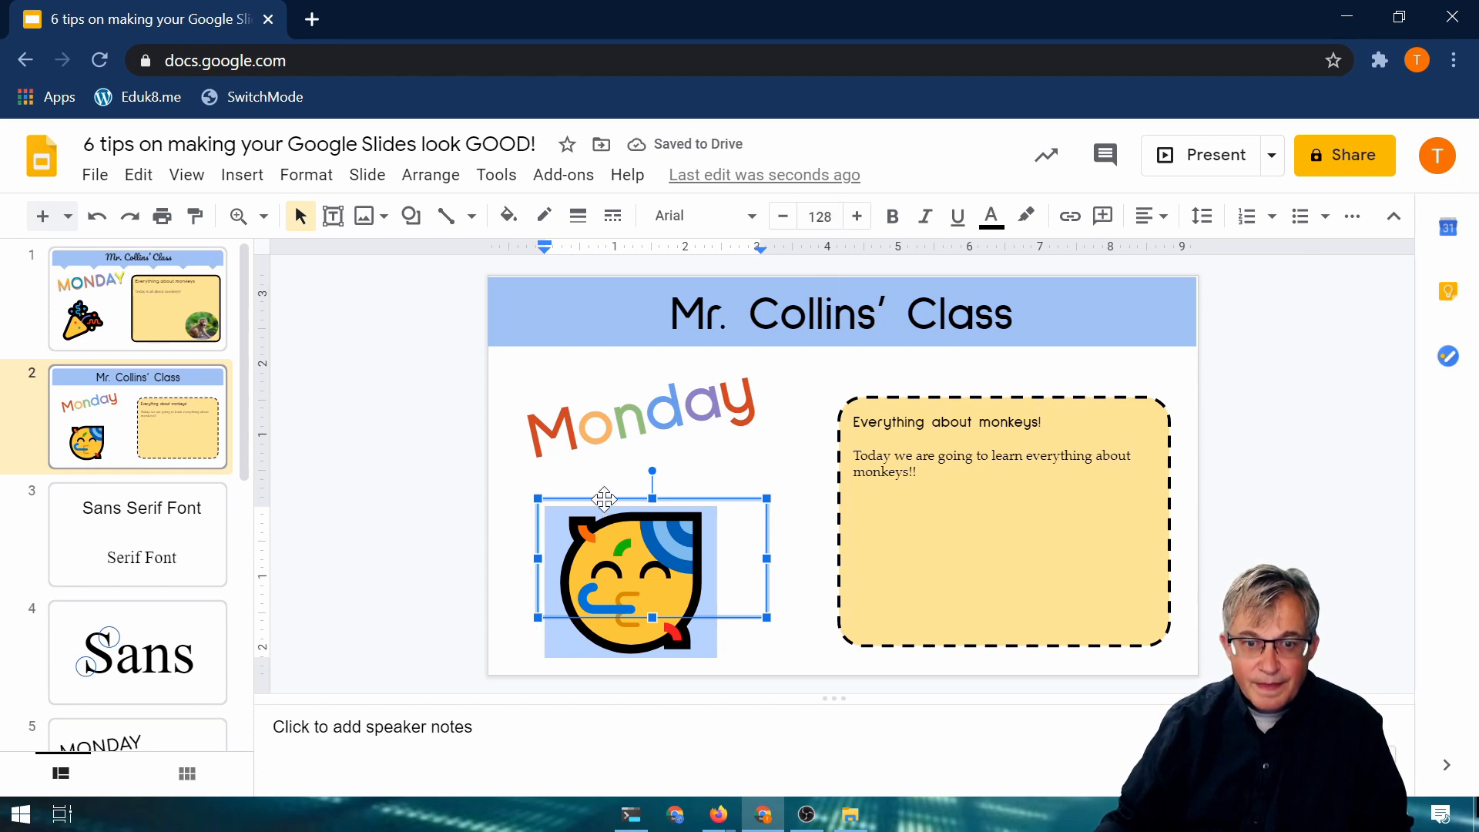
{"action": "left_click_drag", "start_coordinate": [606, 500], "coordinate": [619, 479]}
{"action": "left_click", "coordinate": [333, 547]}
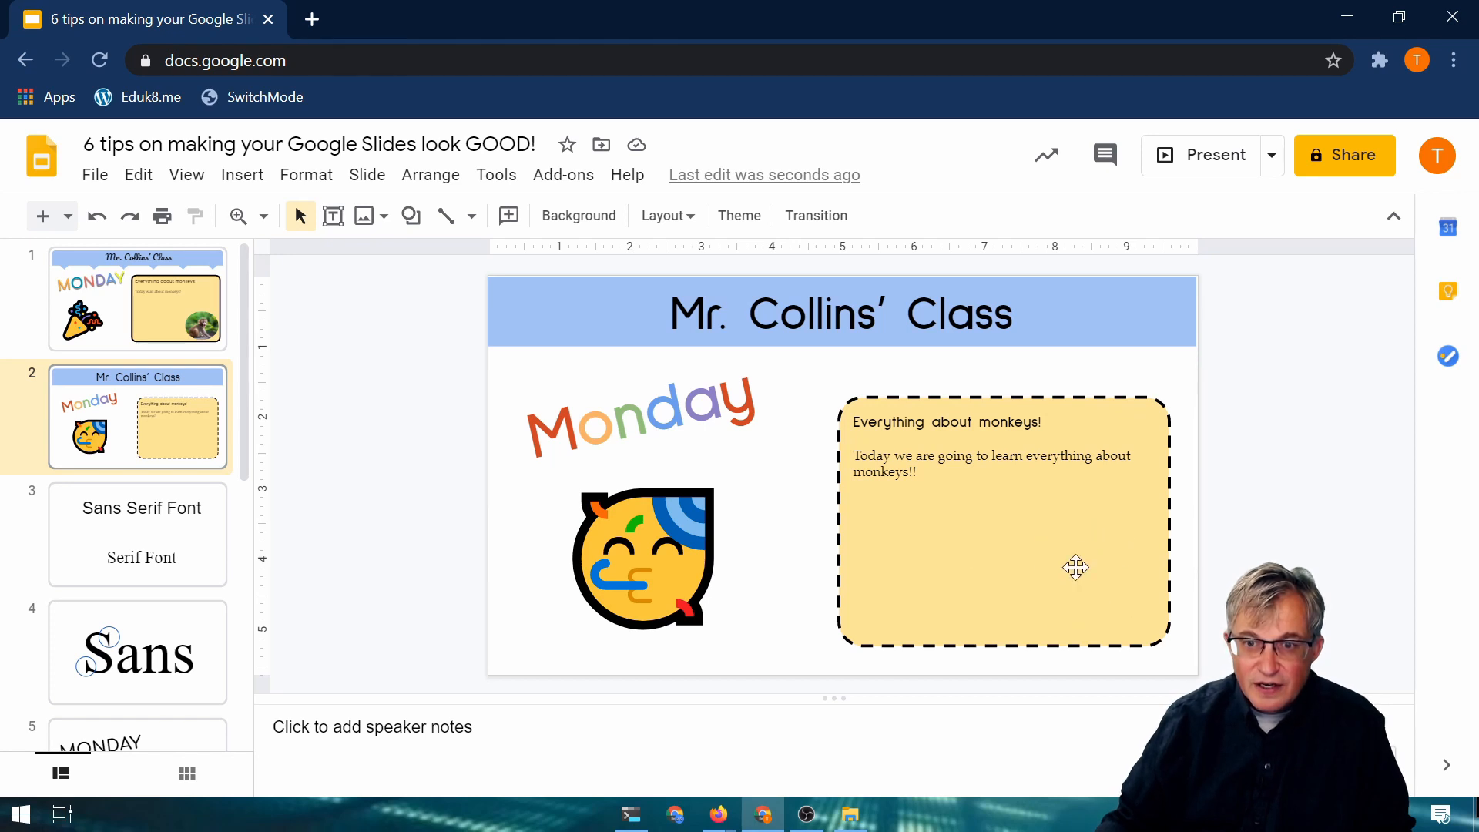
Step: Compare with slide 1, then search web images for "monkey" for slide 2 and select the photo of the sitting open-mouthed monkey
{"action": "left_click", "coordinate": [137, 322]}
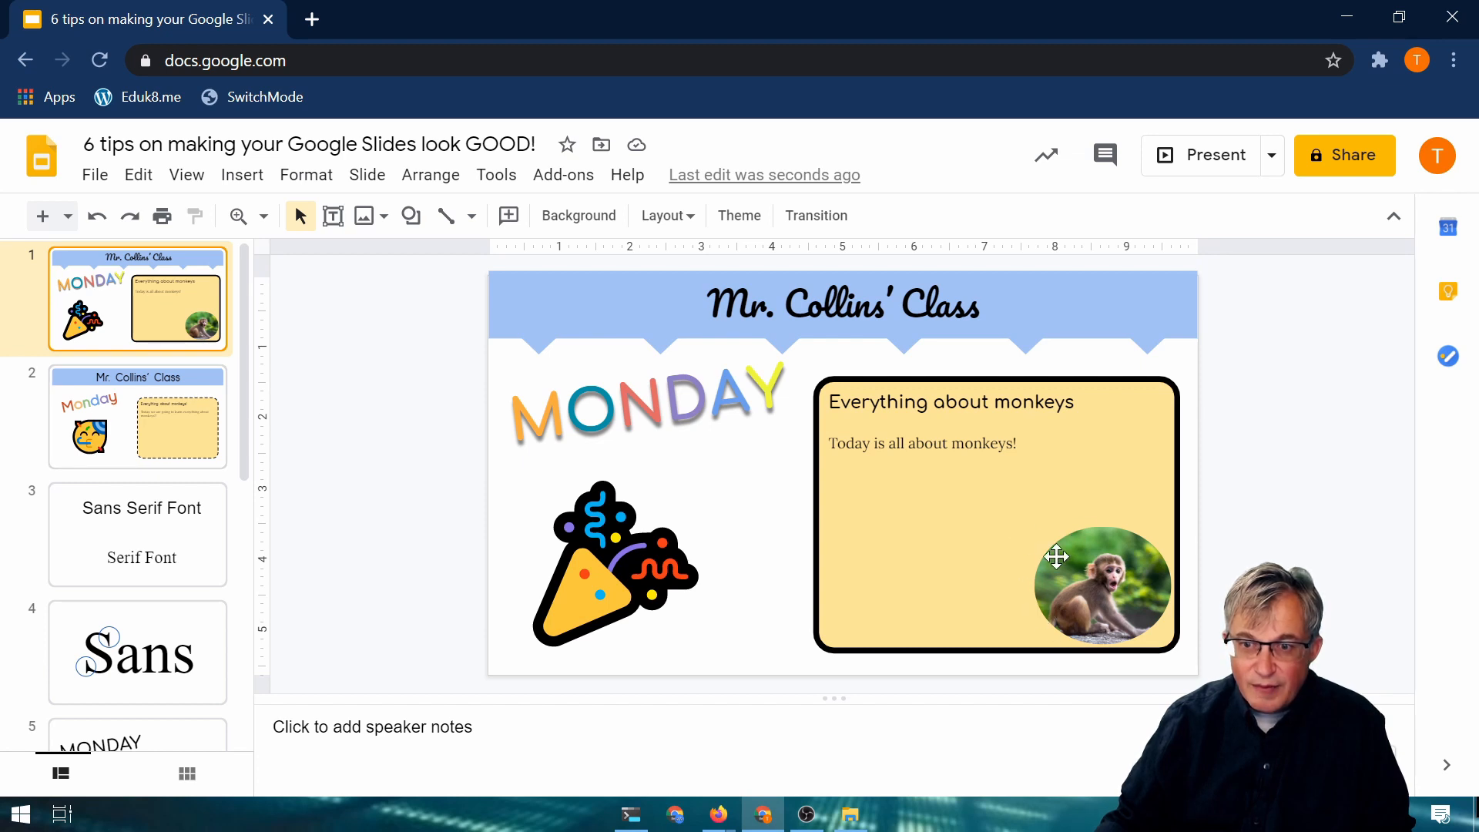
{"action": "key", "text": "Down"}
{"action": "left_click", "coordinate": [242, 175]}
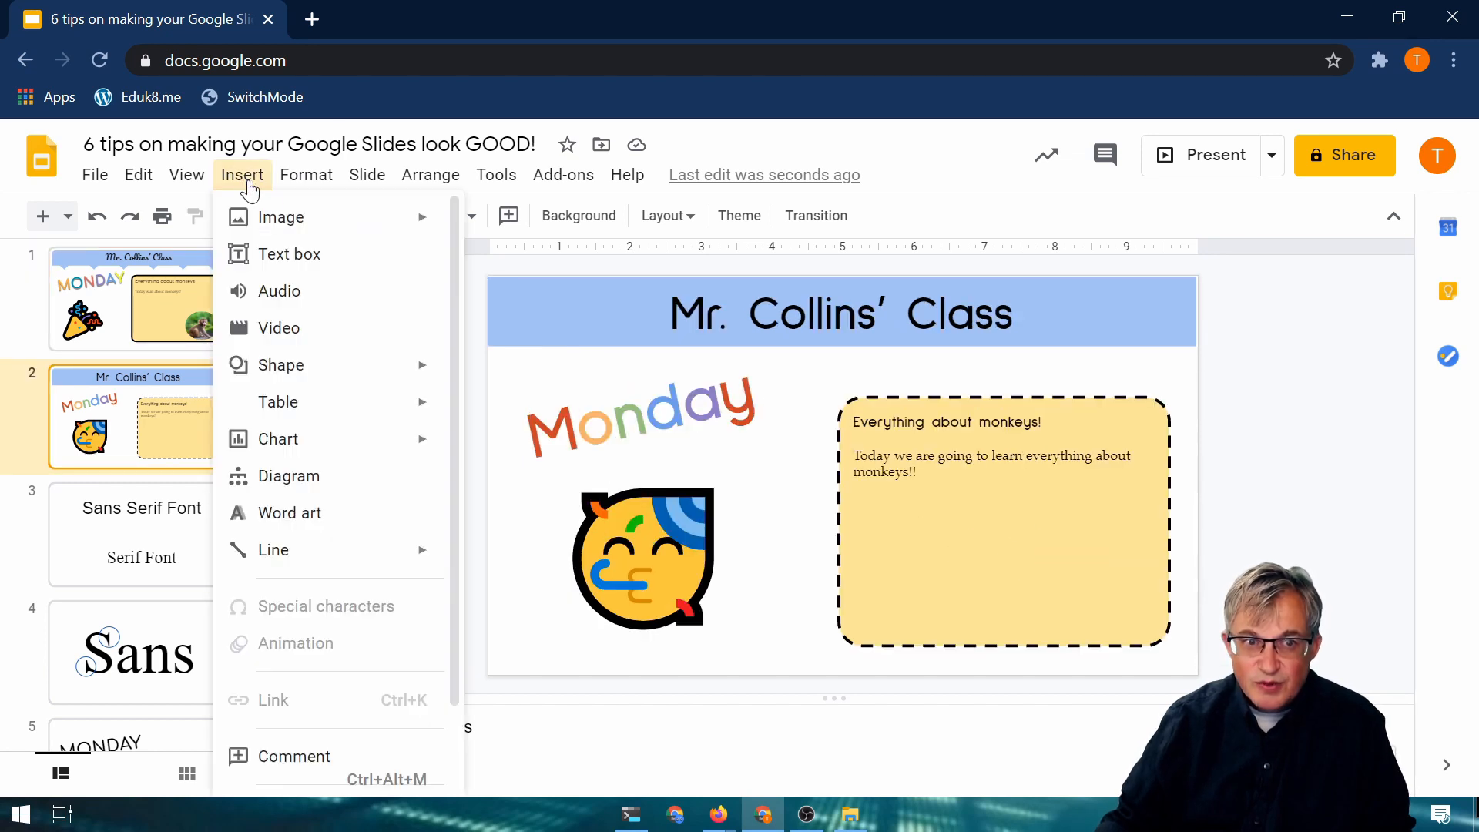
{"action": "mouse_move", "coordinate": [429, 216]}
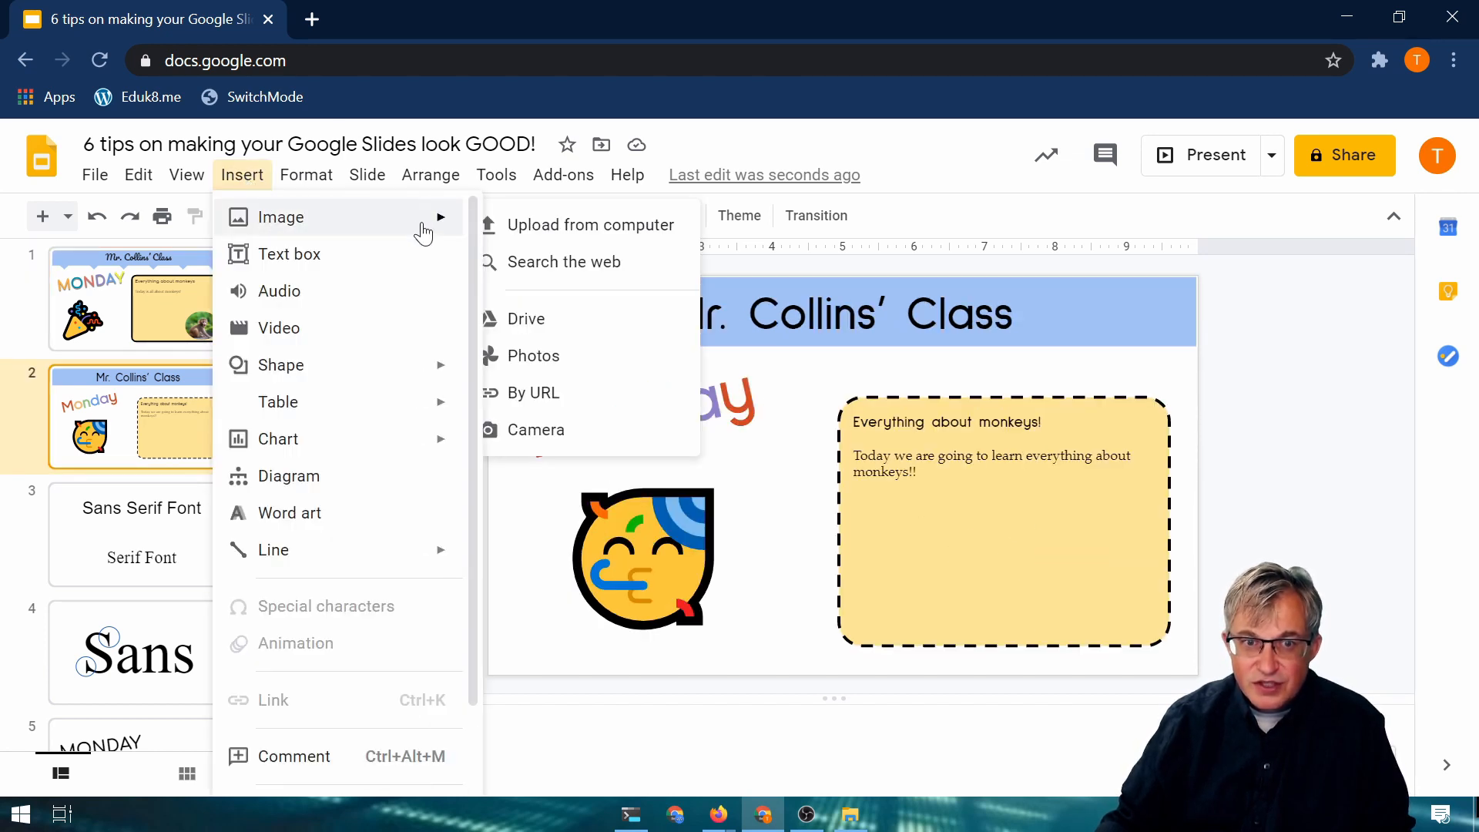
{"action": "left_click", "coordinate": [568, 260]}
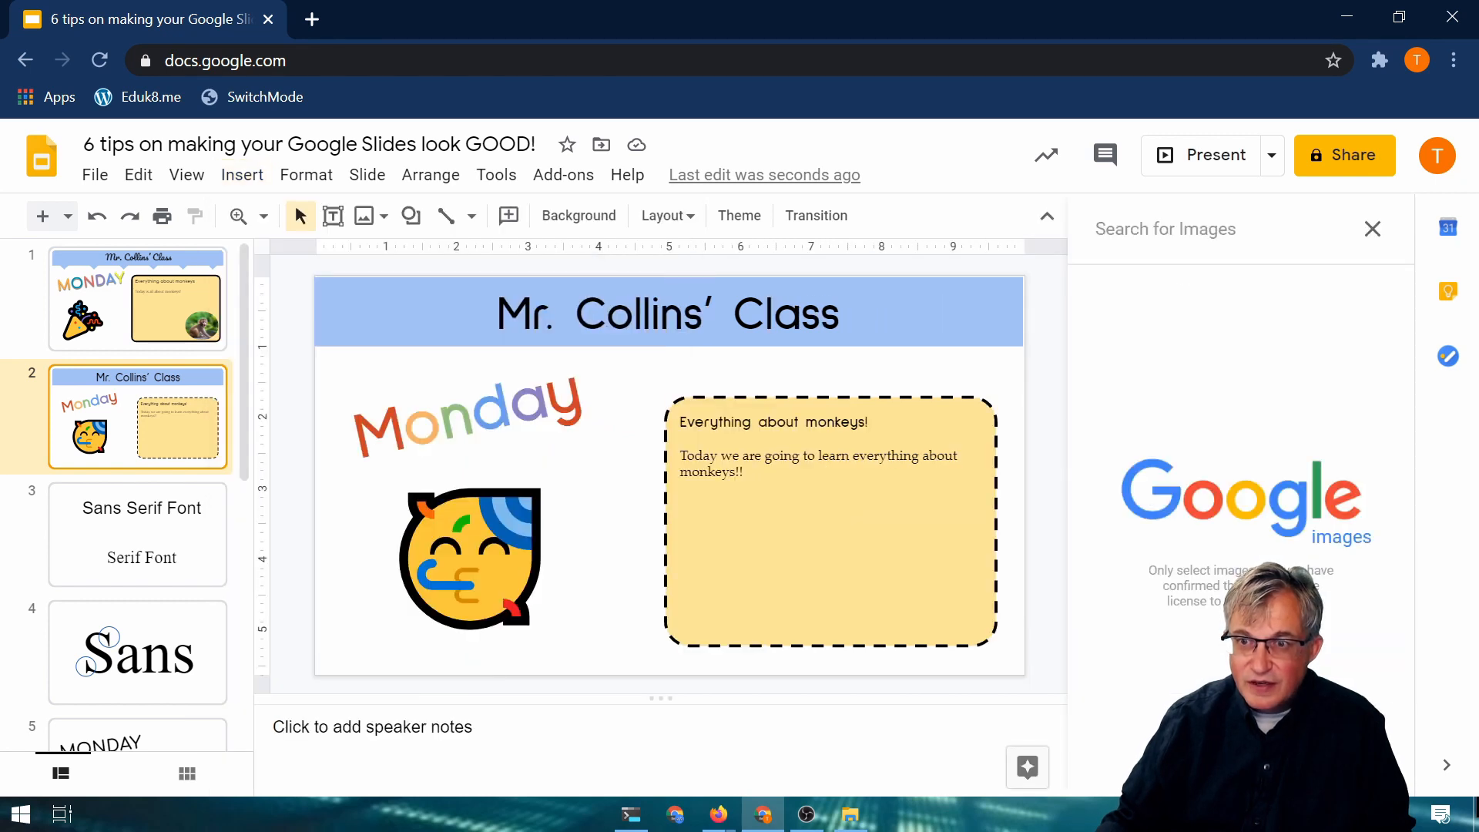
{"action": "type", "text": "monkey"}
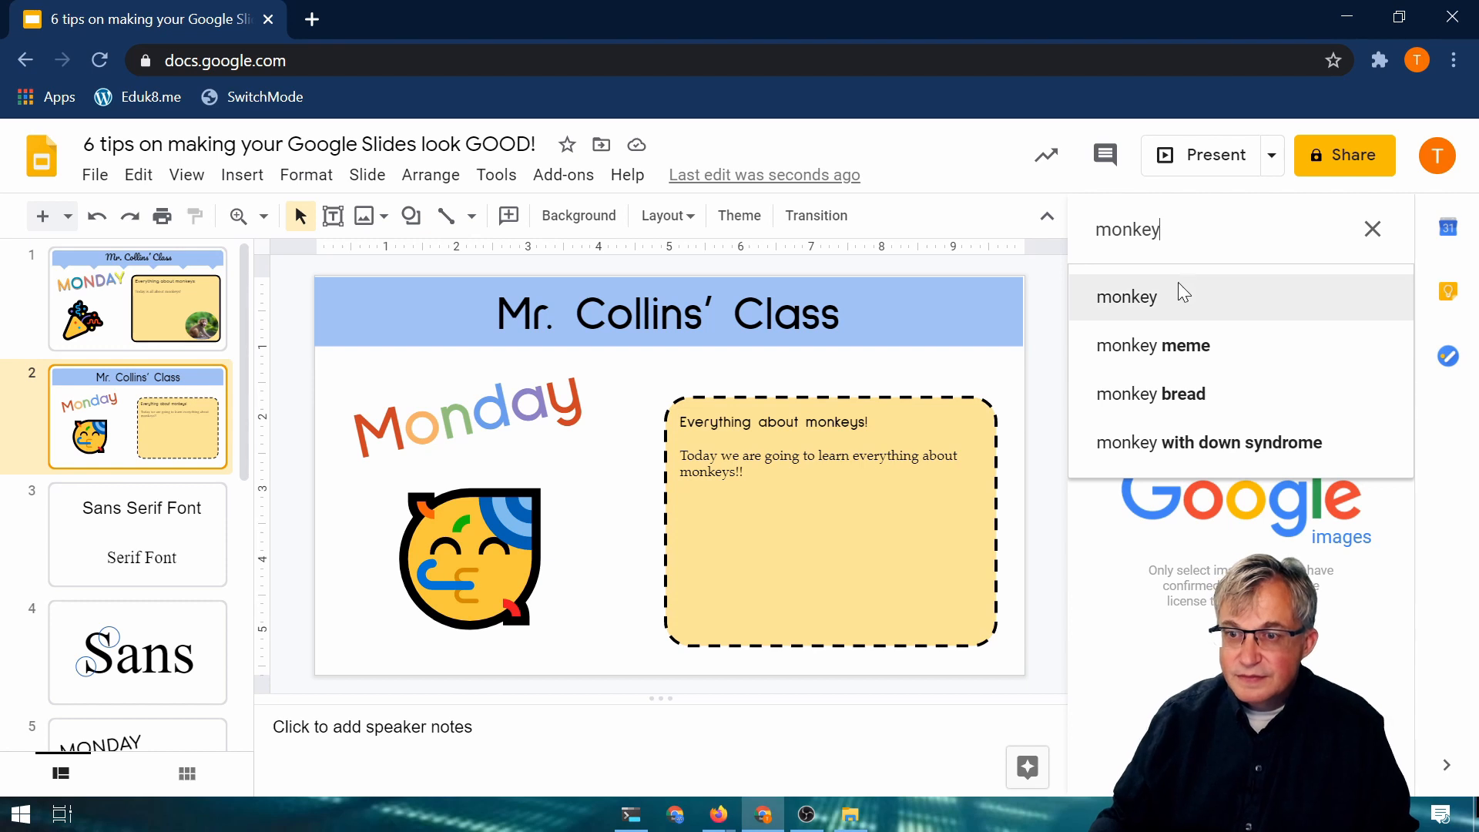
{"action": "left_click", "coordinate": [1155, 297]}
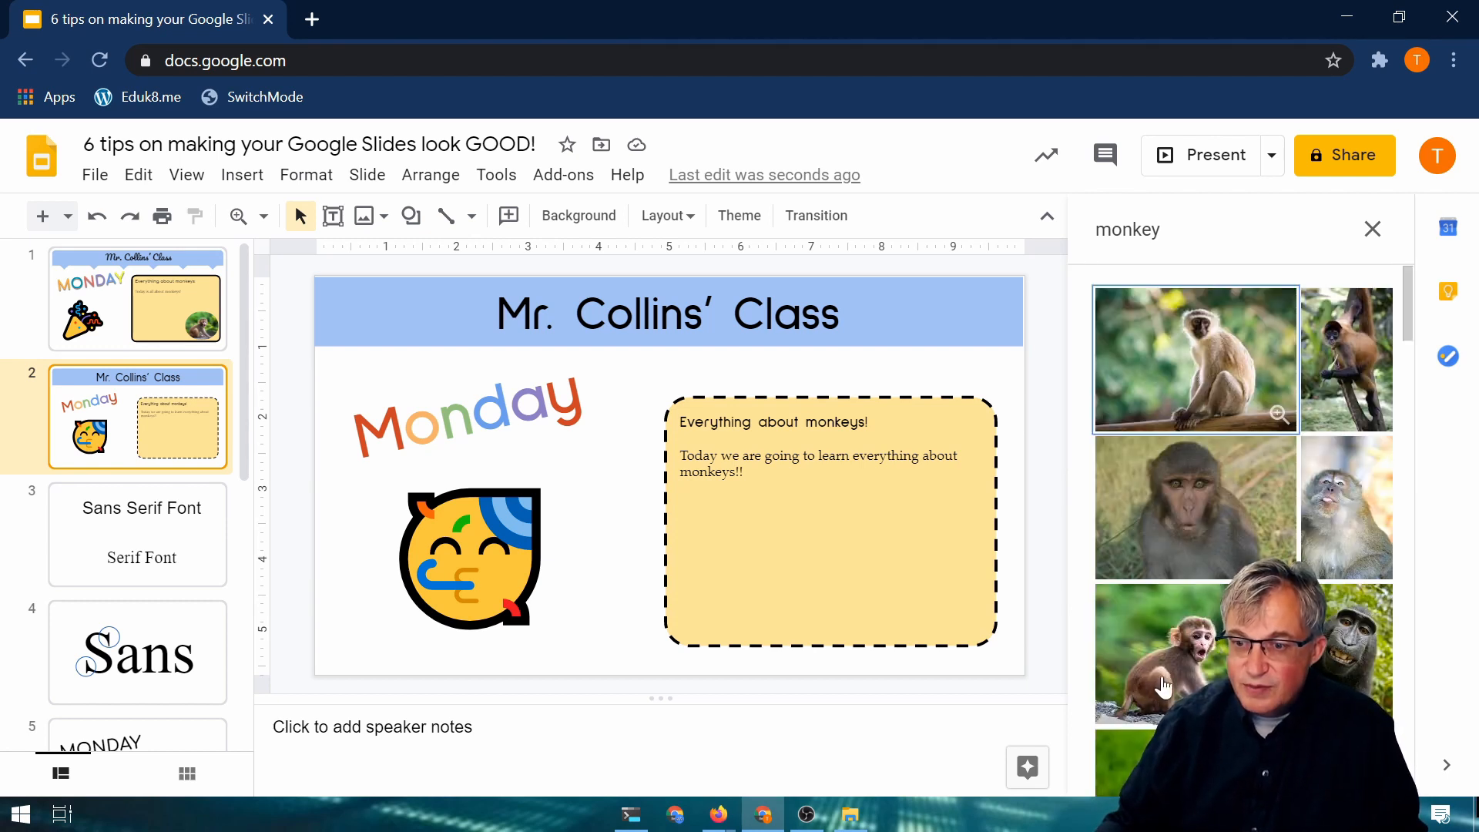
{"action": "left_click", "coordinate": [1168, 672]}
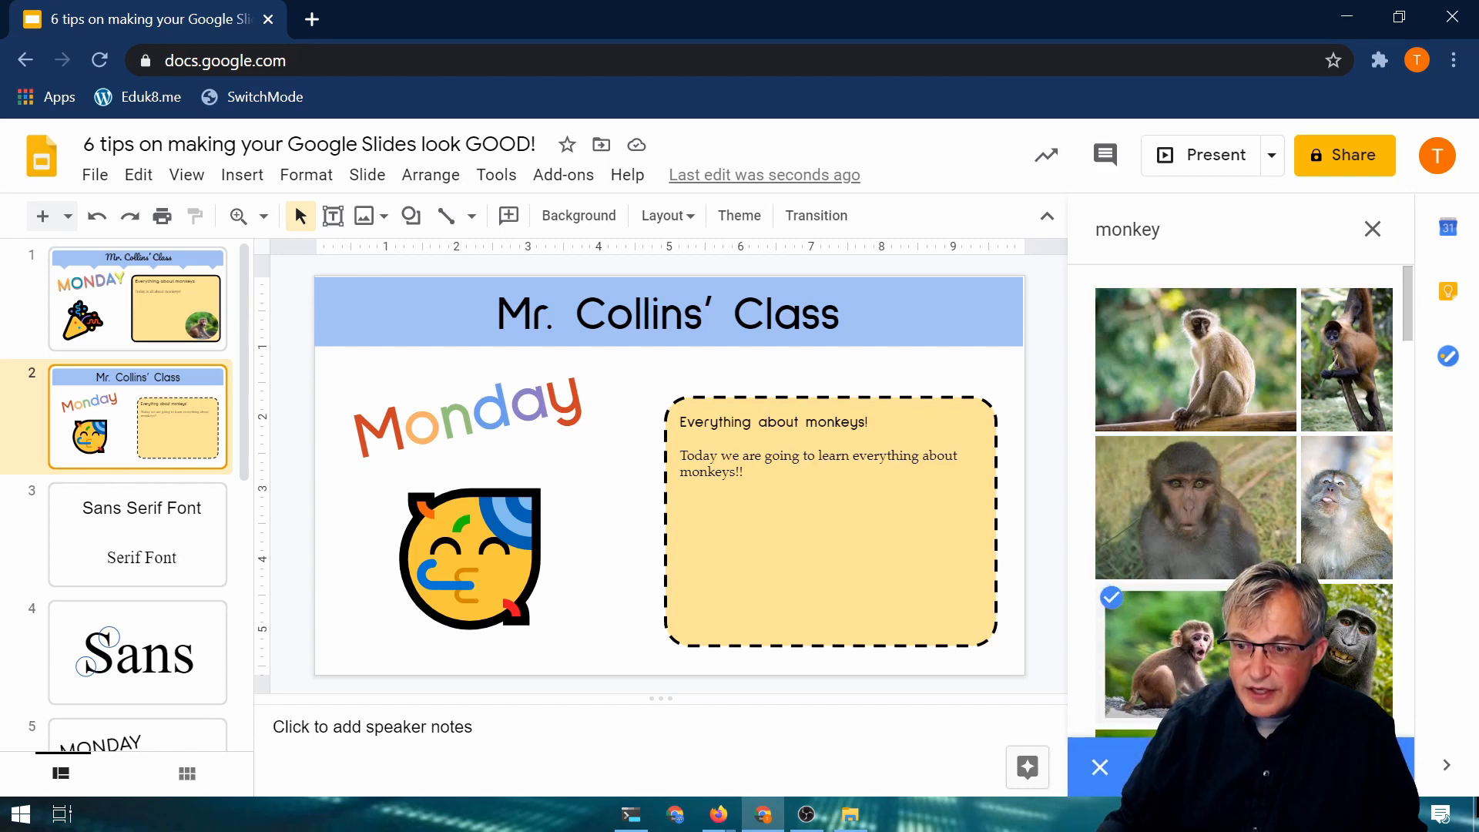
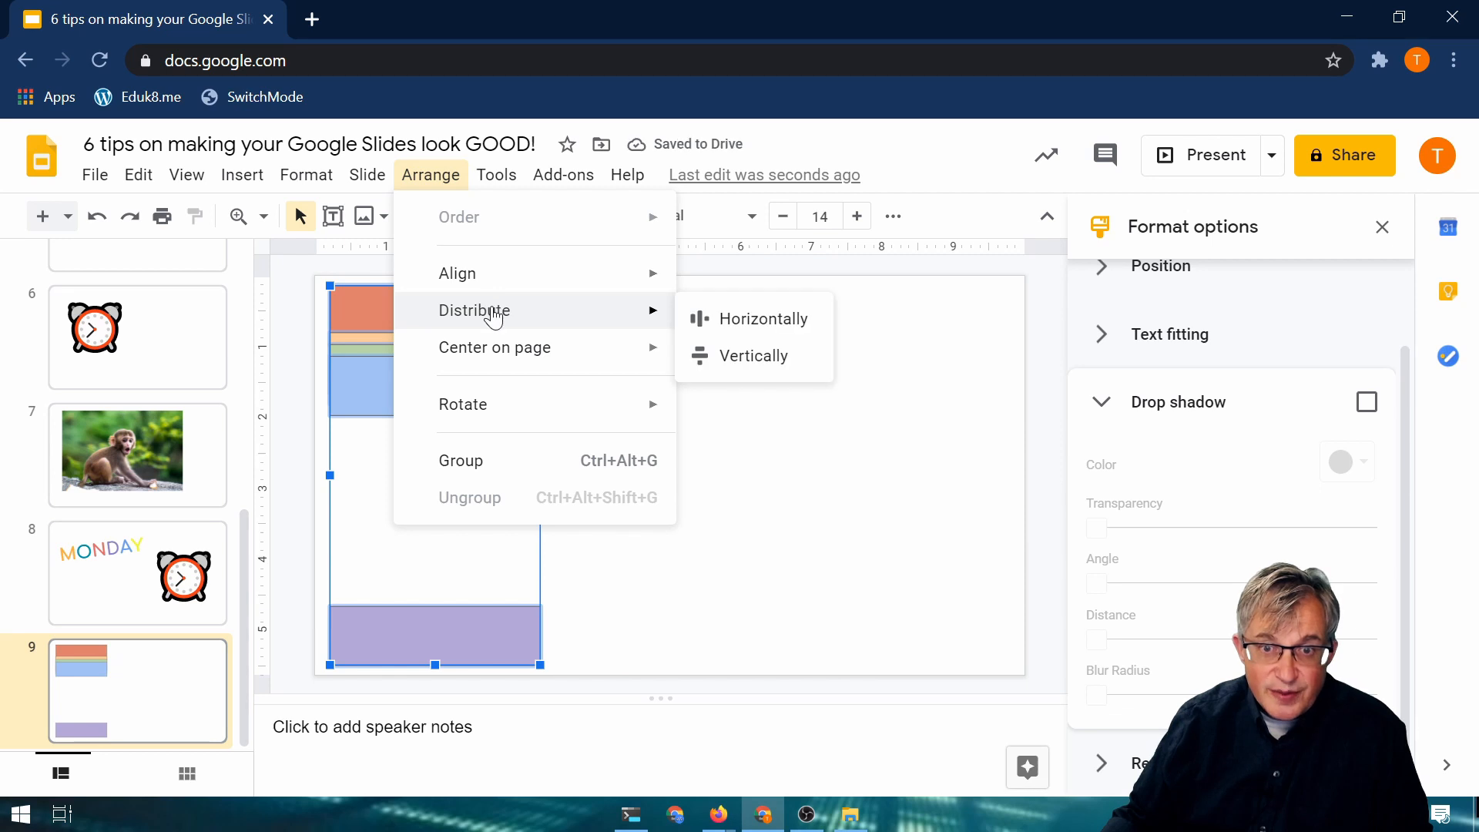
Step: Distribute the five coloured rectangles on slide 9 vertically and center them vertically on the page
{"action": "left_click", "coordinate": [725, 356]}
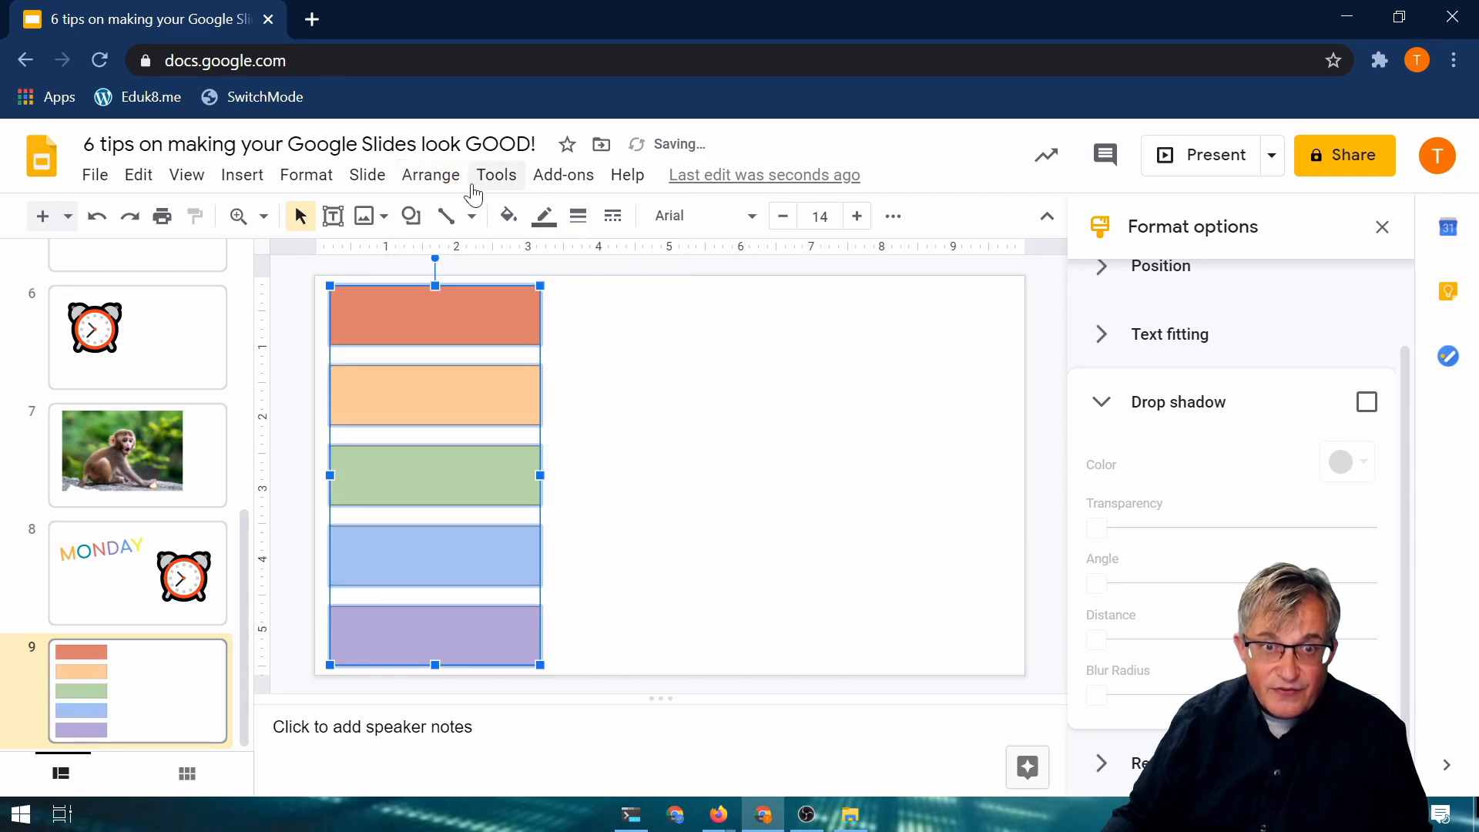
{"action": "left_click", "coordinate": [443, 179]}
{"action": "mouse_move", "coordinate": [517, 364]}
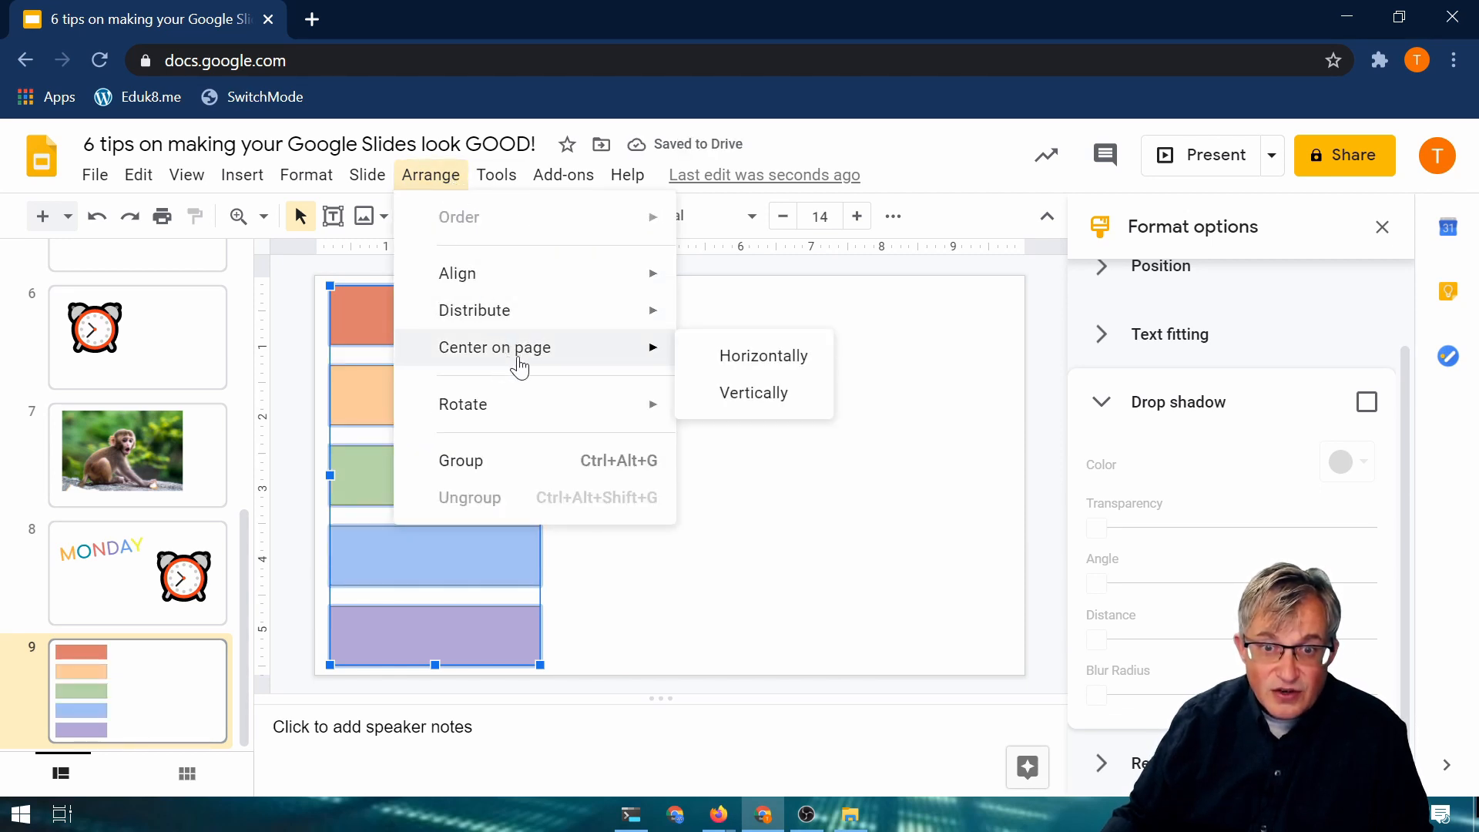
{"action": "left_click", "coordinate": [754, 407]}
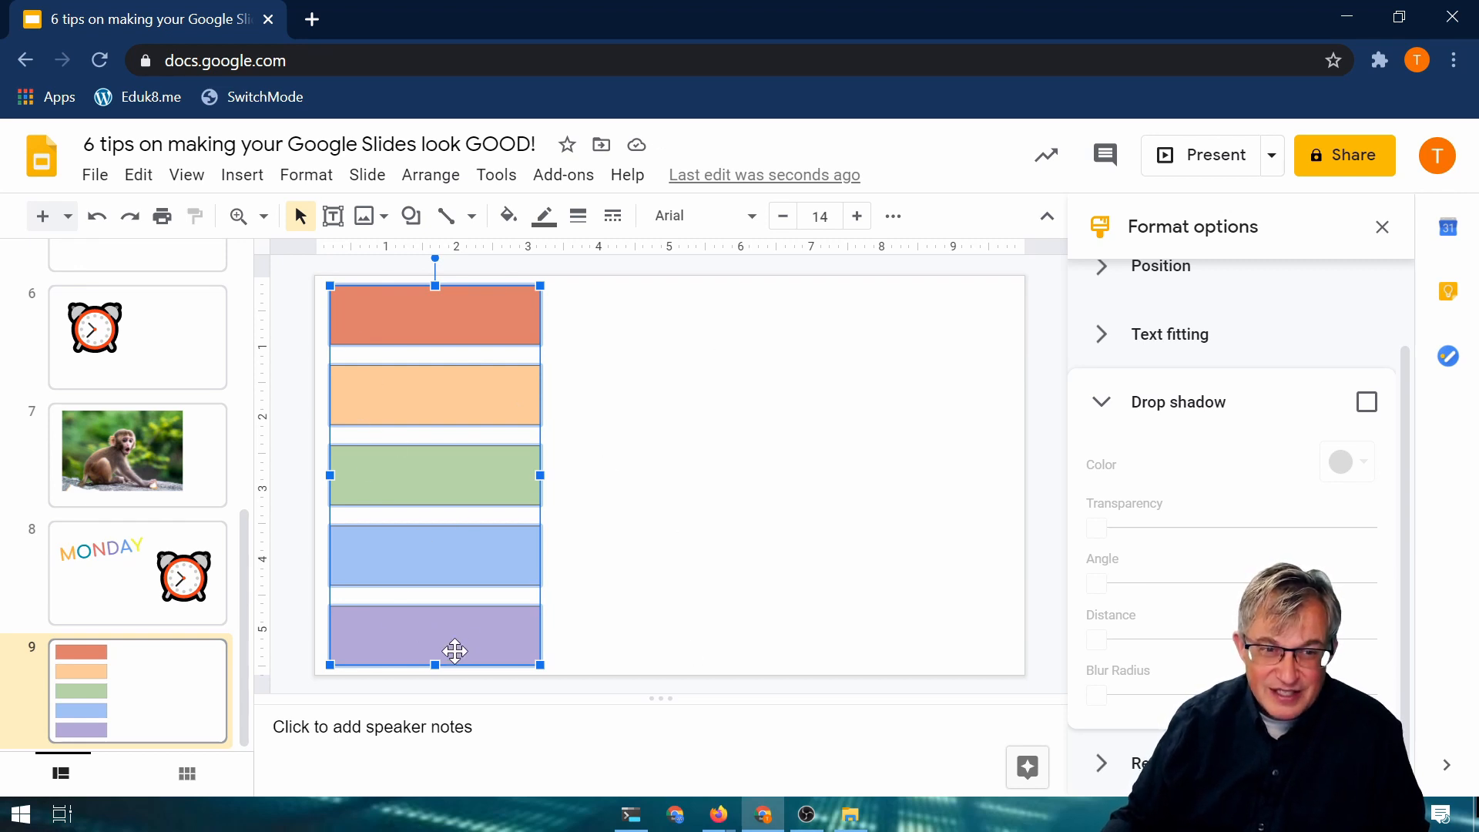
Step: Undo the last arrangement changes to the coloured rectangles on slide 9
{"action": "left_click", "coordinate": [594, 535]}
{"action": "key", "text": "ctrl+z"}
{"action": "key", "text": "ctrl+z"}
{"action": "key", "text": "ctrl+z"}
{"action": "key", "text": "ctrl+z"}
{"action": "scroll", "coordinate": [152, 323], "scroll_direction": "up", "scroll_amount": 6}
Step: Compare with slide 1, and add a downward-pointing triangle about 0.5 by 0.4 inches at the lower edge of slide 2's banner
{"action": "left_click", "coordinate": [151, 299]}
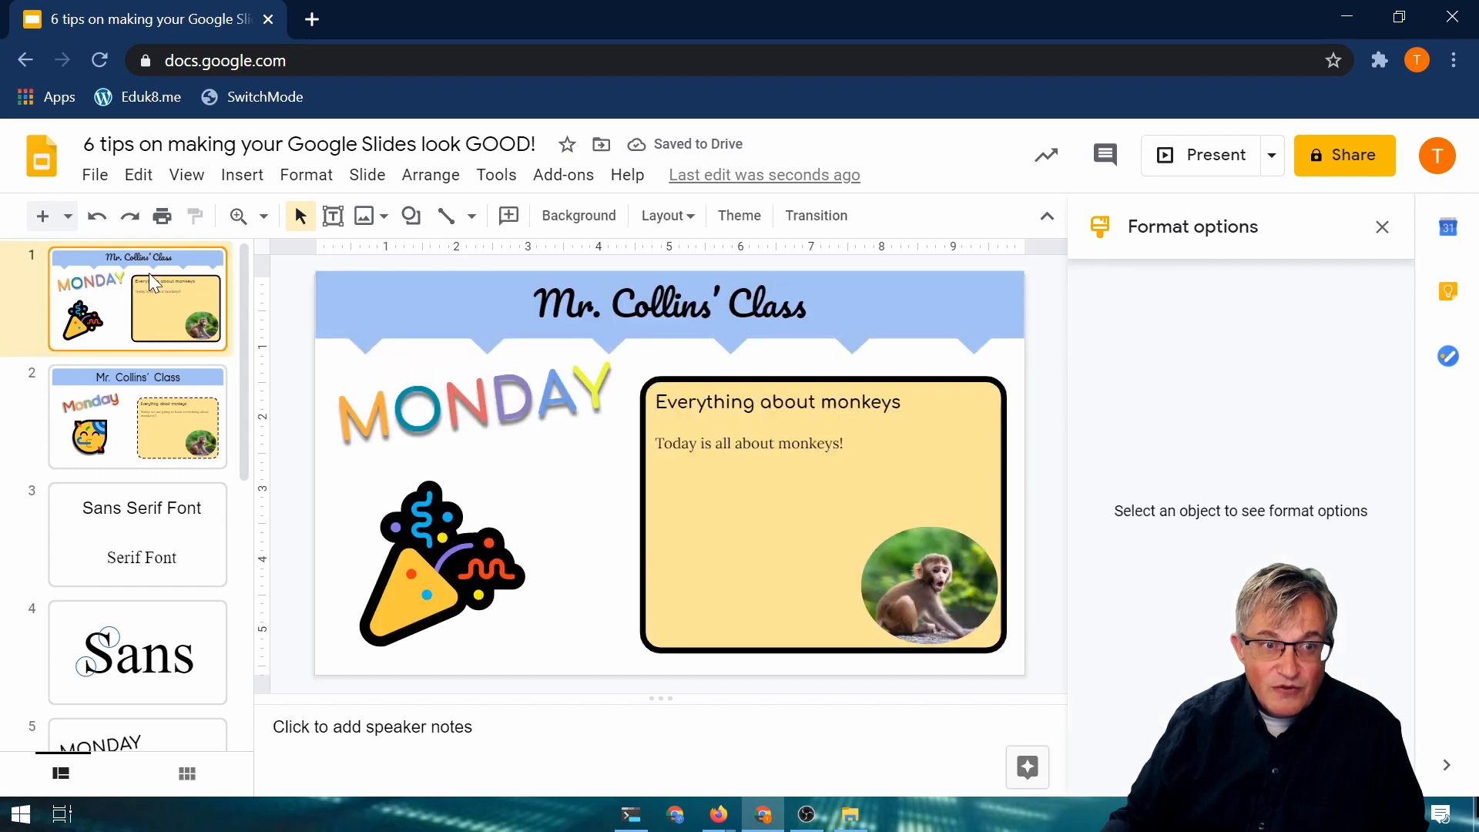
{"action": "left_click", "coordinate": [115, 461]}
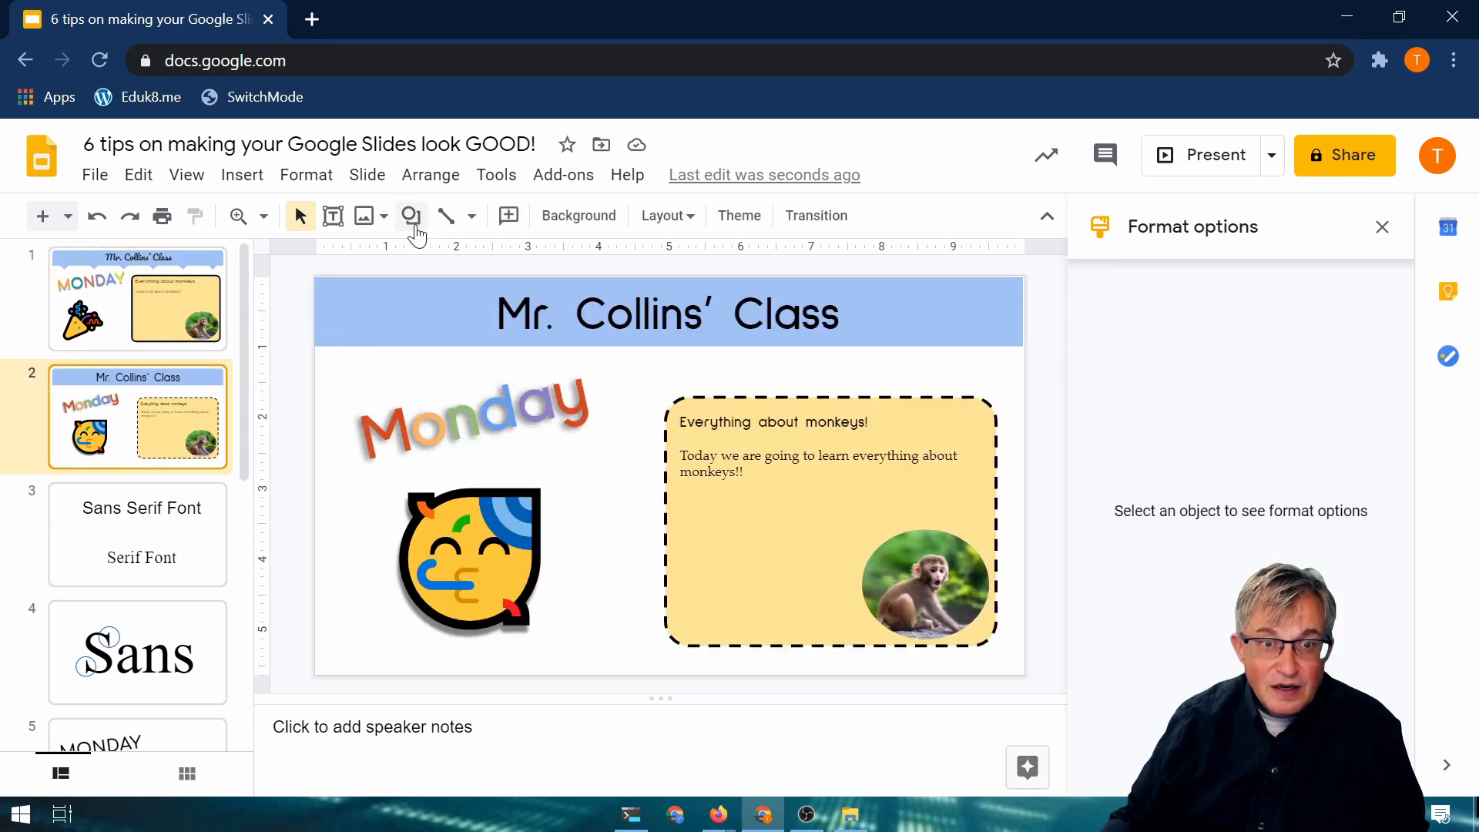
{"action": "left_click", "coordinate": [412, 216]}
{"action": "mouse_move", "coordinate": [543, 260]}
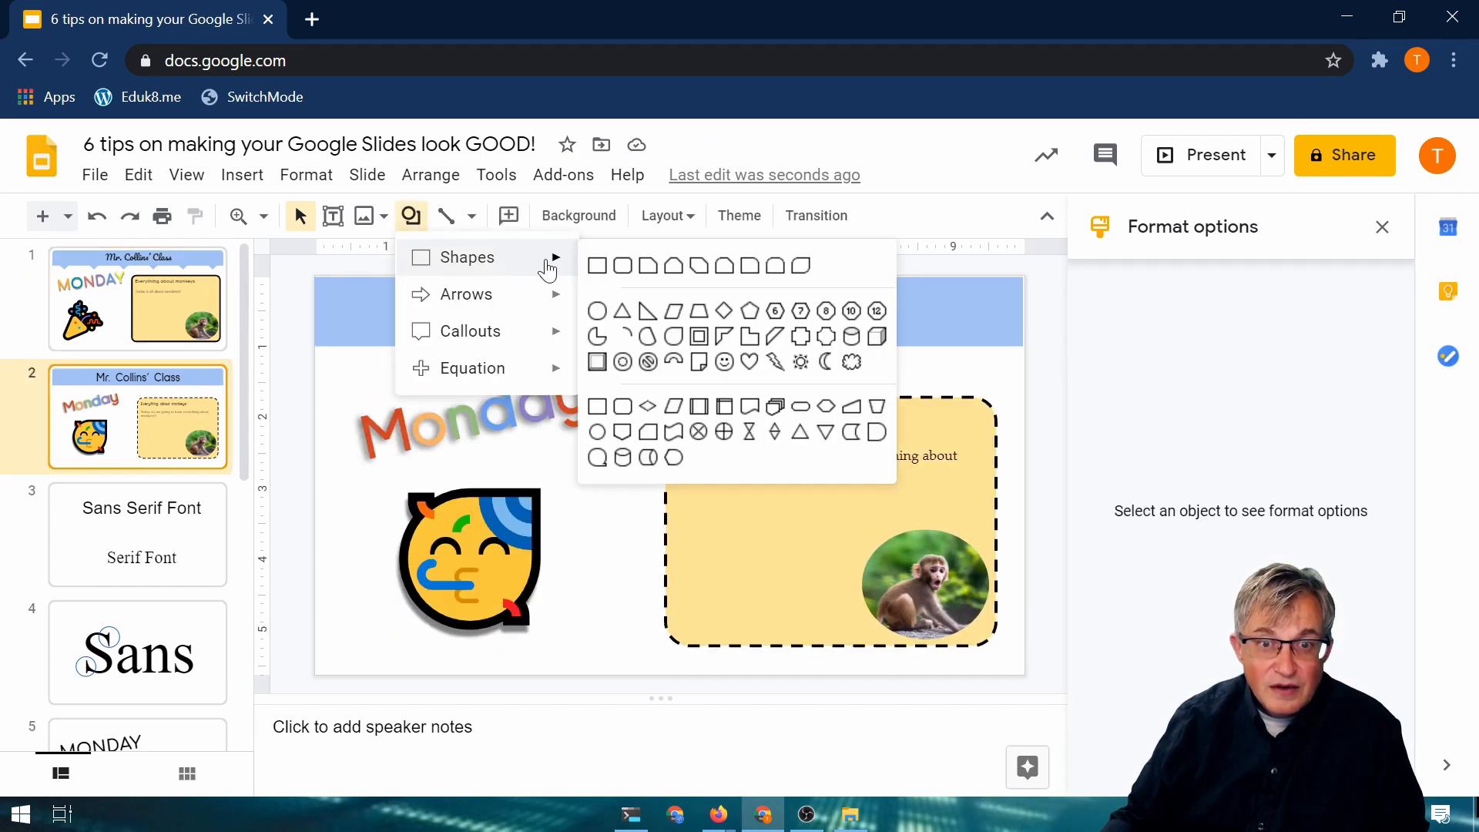
{"action": "left_click", "coordinate": [622, 312]}
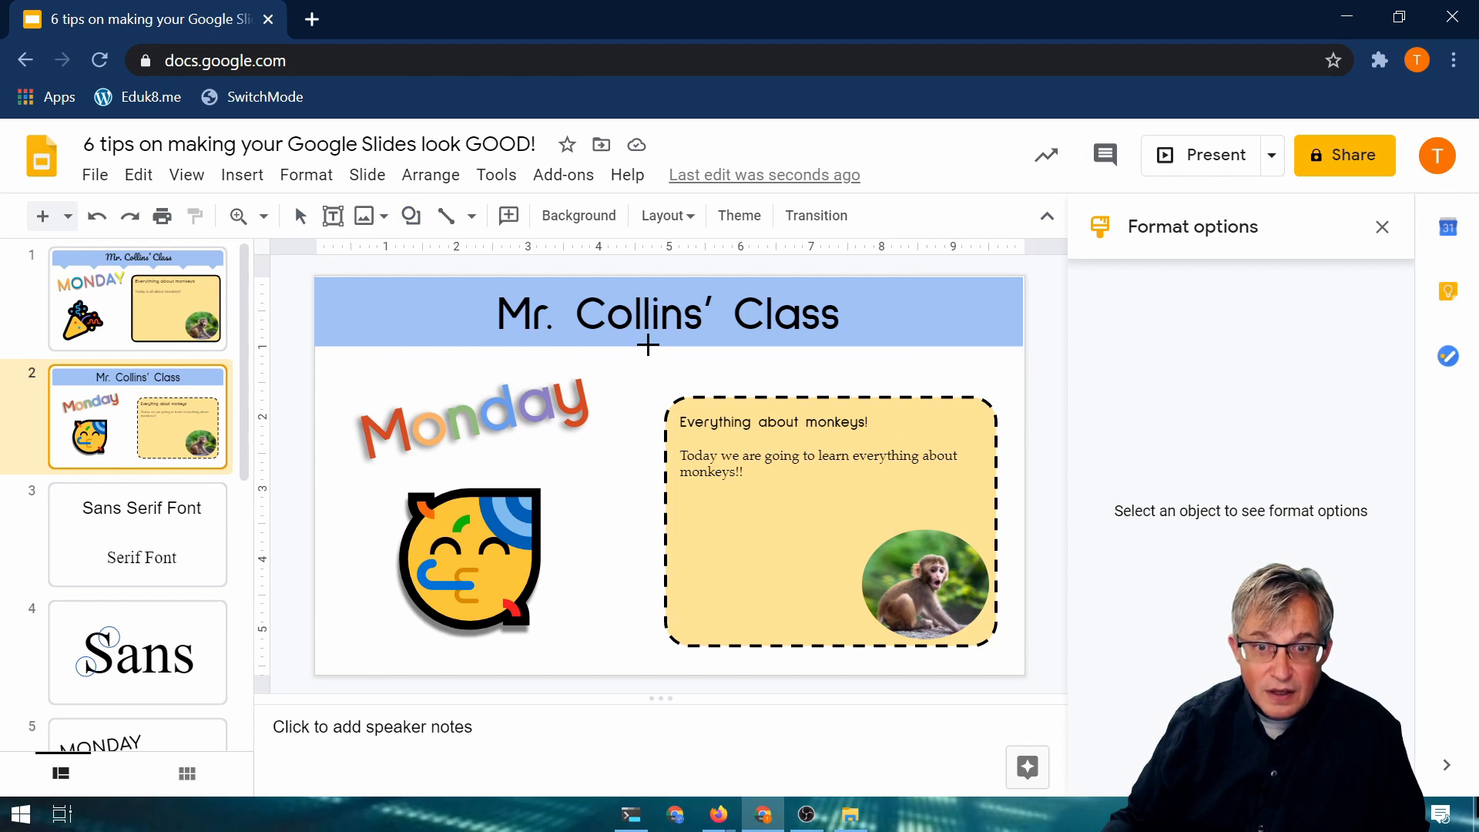
{"action": "left_click_drag", "start_coordinate": [638, 339], "coordinate": [678, 365]}
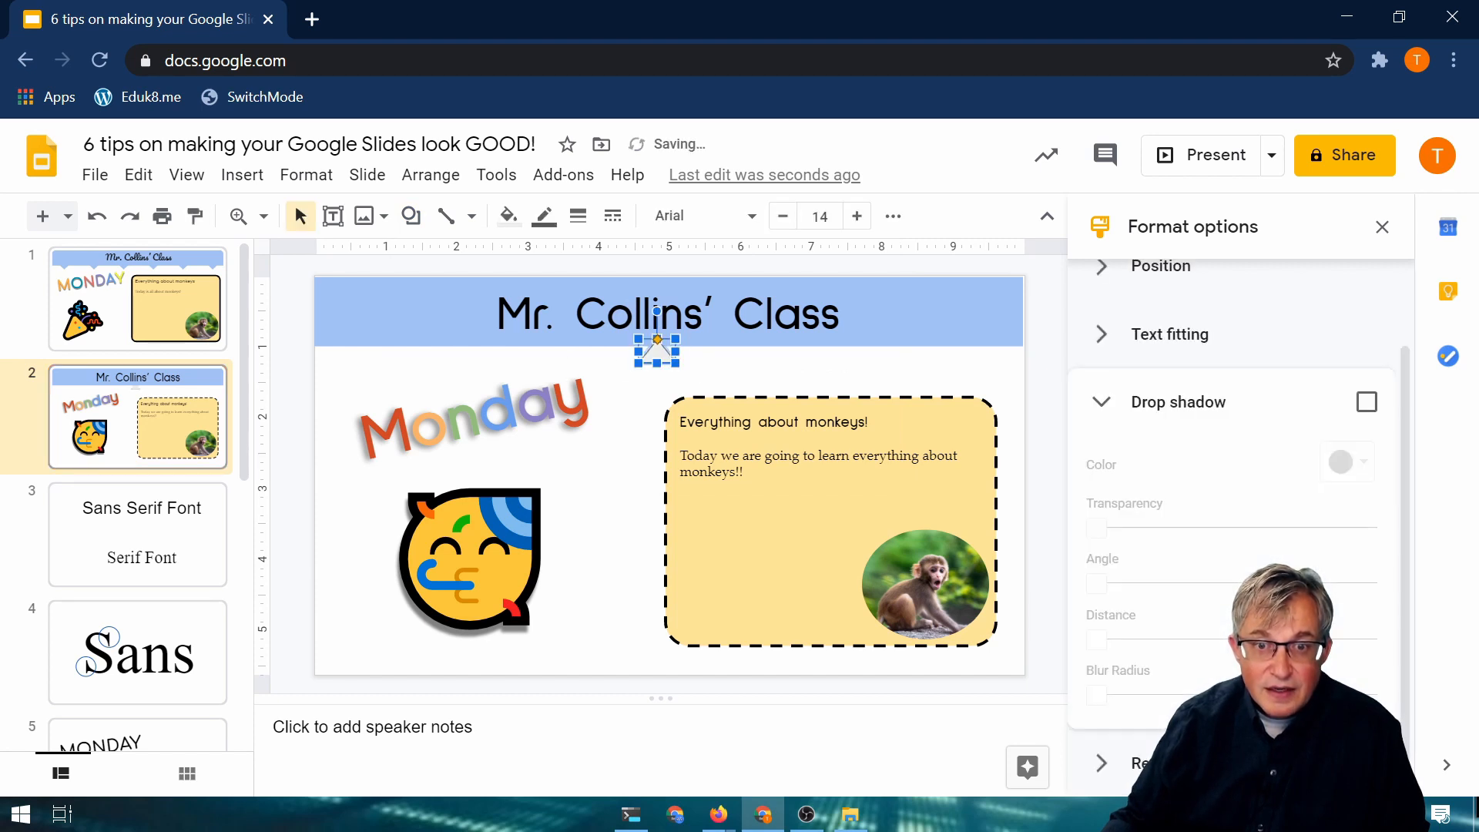
{"action": "left_click_drag", "start_coordinate": [656, 308], "coordinate": [658, 400]}
{"action": "left_click", "coordinate": [1063, 378]}
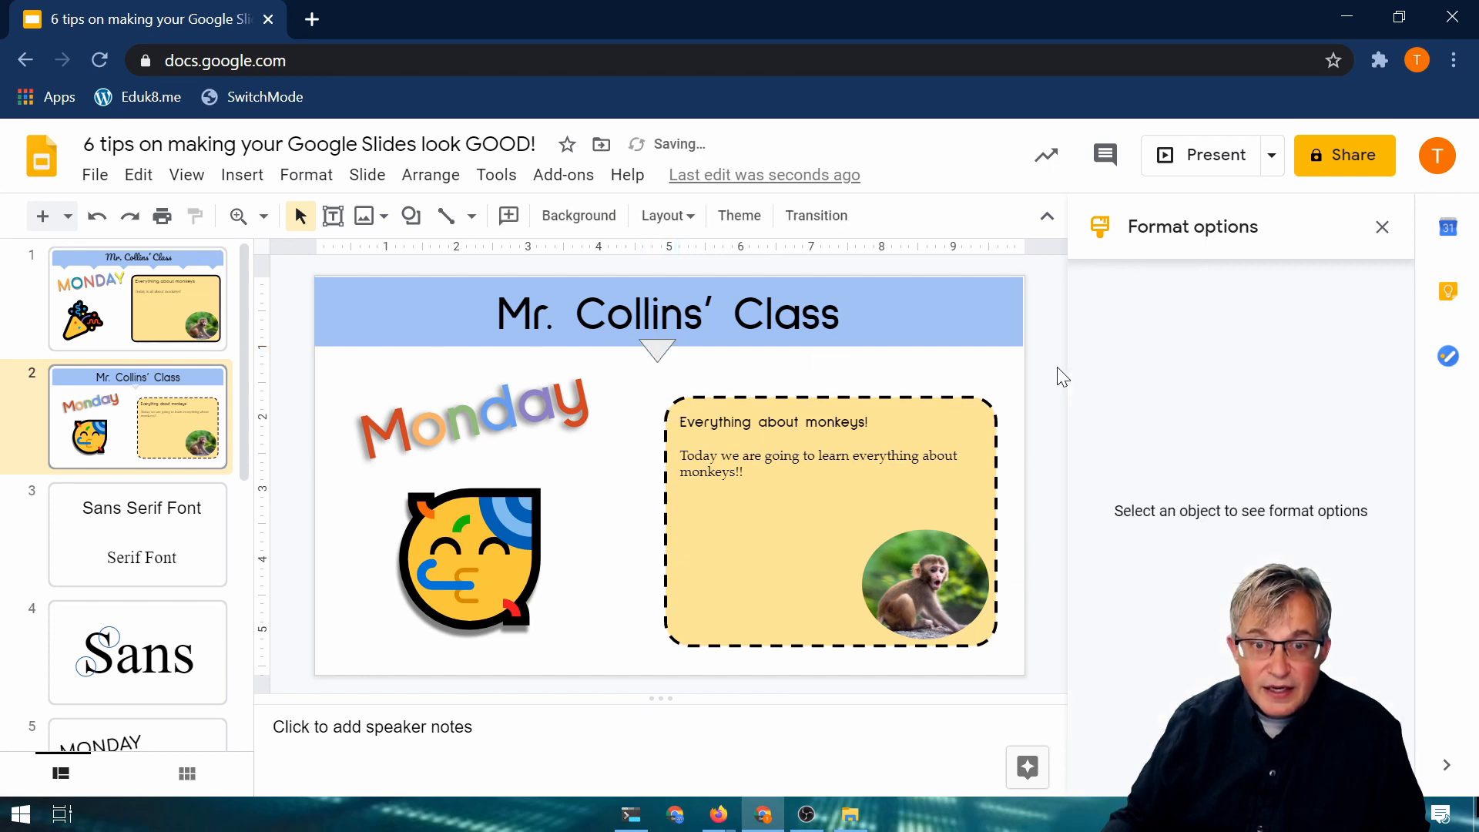
Step: Check the banner on slide 1 and duplicate slide 2's triangle five times to make six triangles
{"action": "left_click", "coordinate": [658, 350]}
{"action": "left_click", "coordinate": [112, 285]}
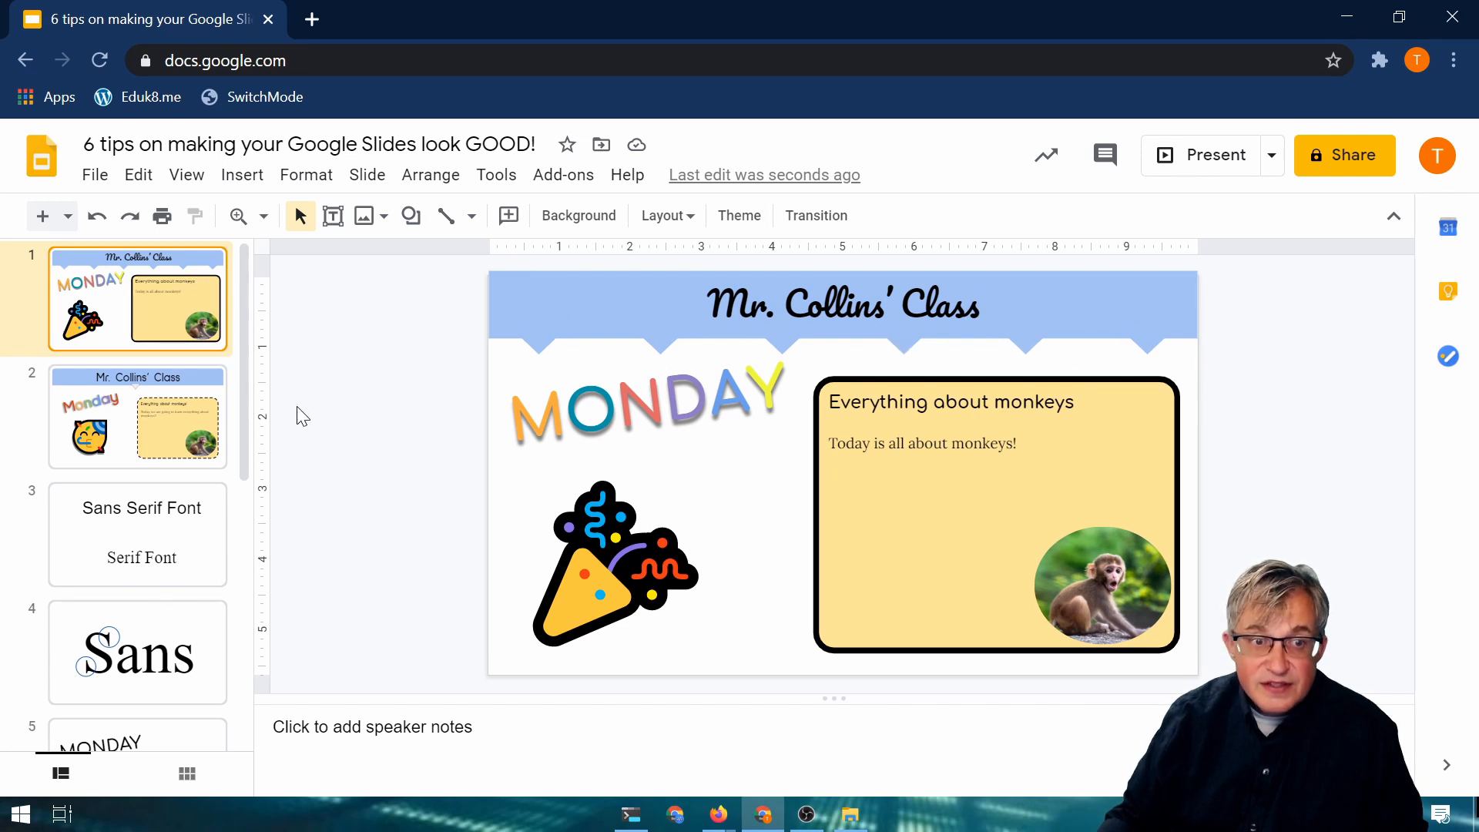
{"action": "left_click", "coordinate": [163, 410]}
{"action": "left_click", "coordinate": [829, 351]}
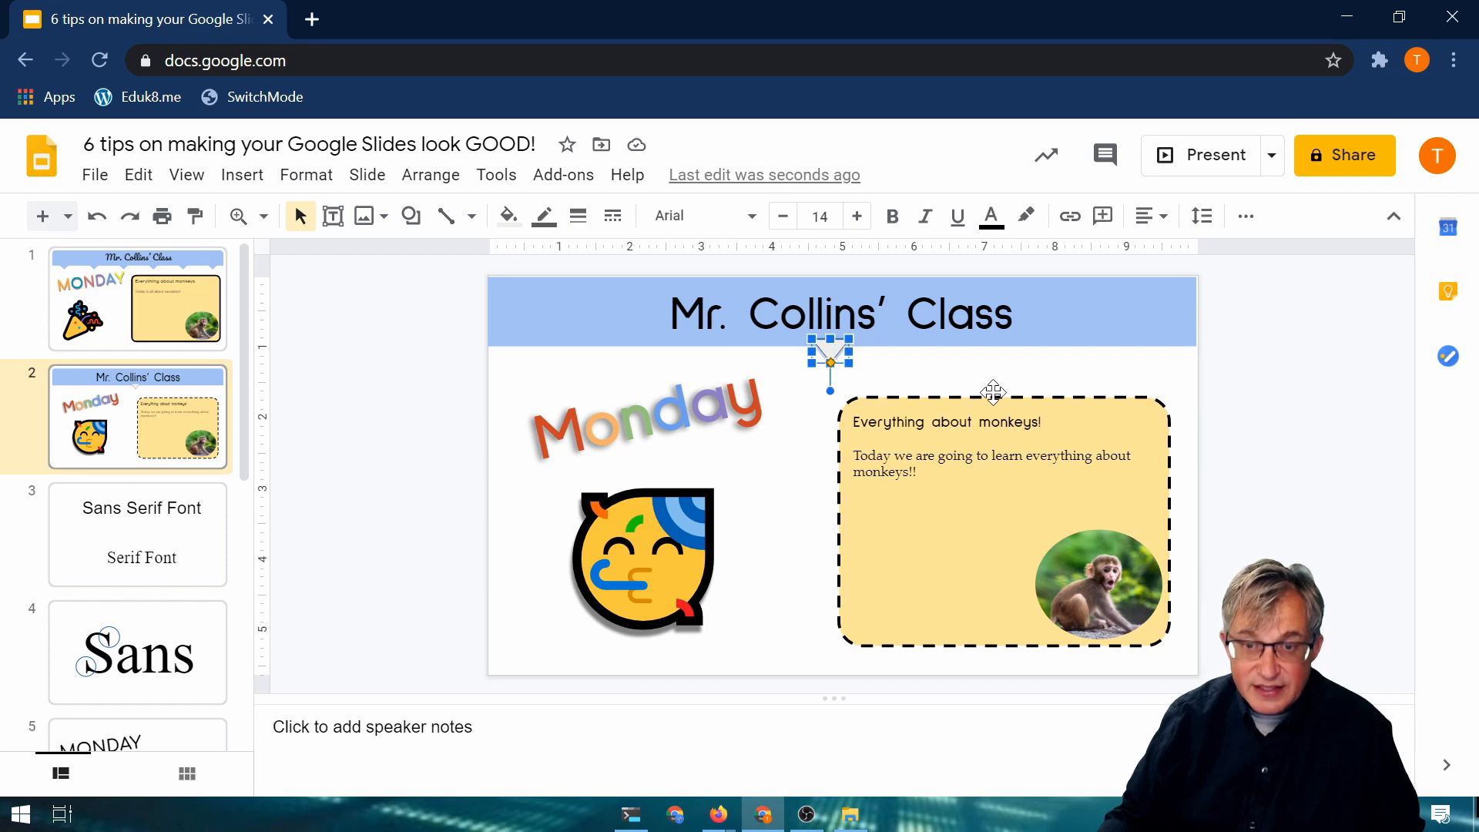
{"action": "left_click", "coordinate": [137, 179]}
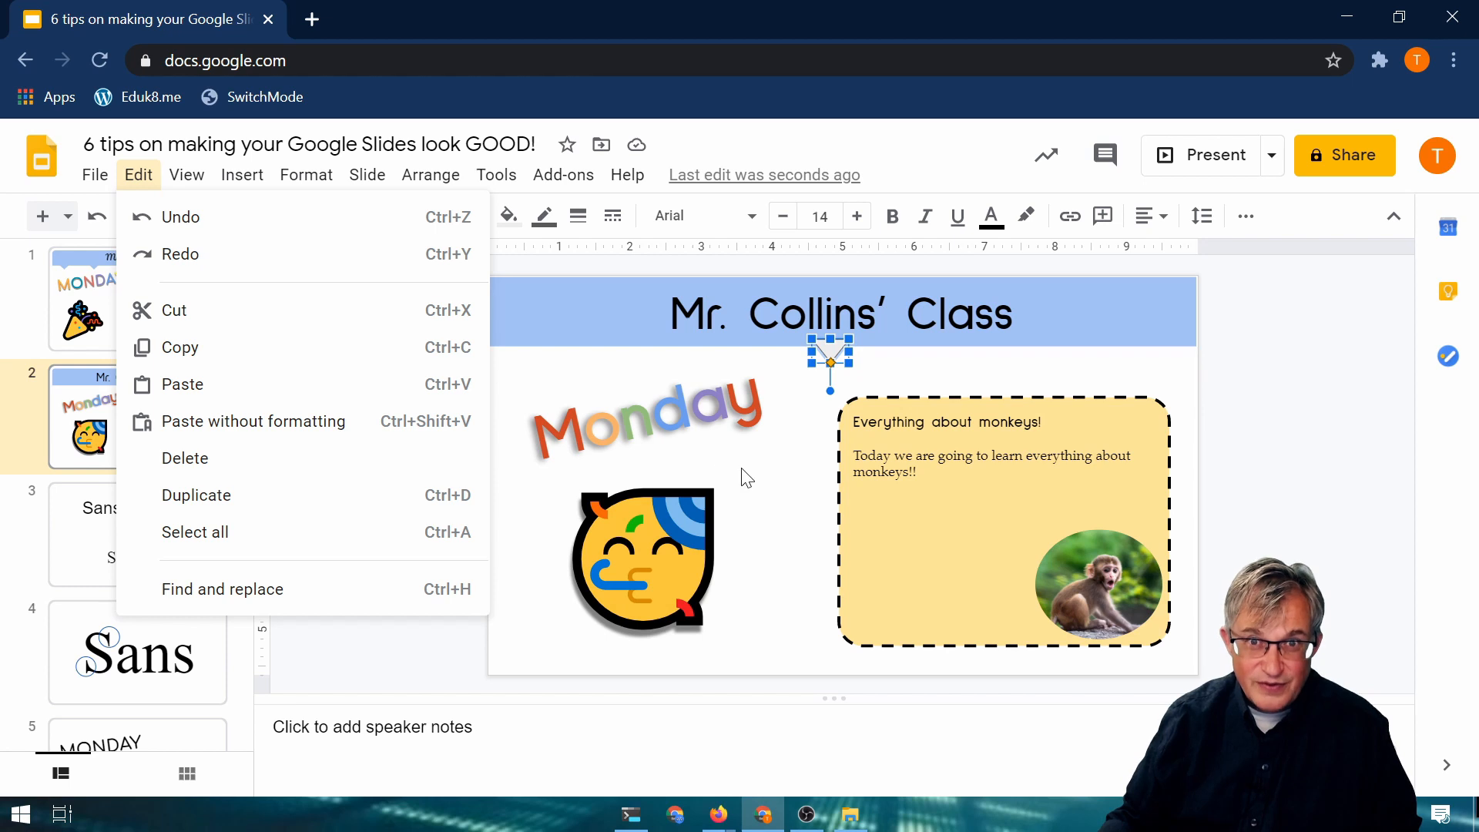
{"action": "left_click", "coordinate": [834, 345]}
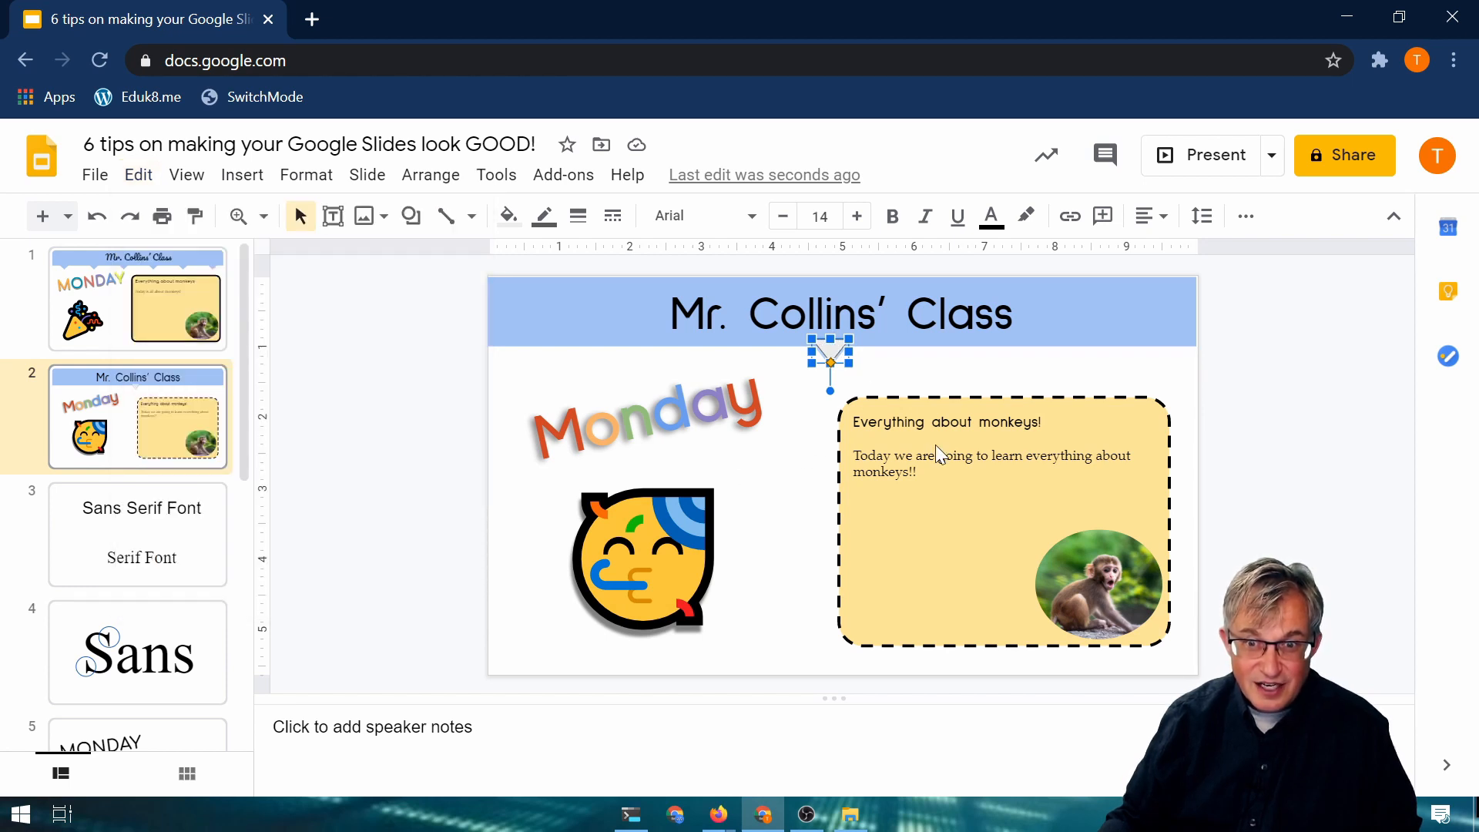
{"action": "key", "text": "ctrl+d"}
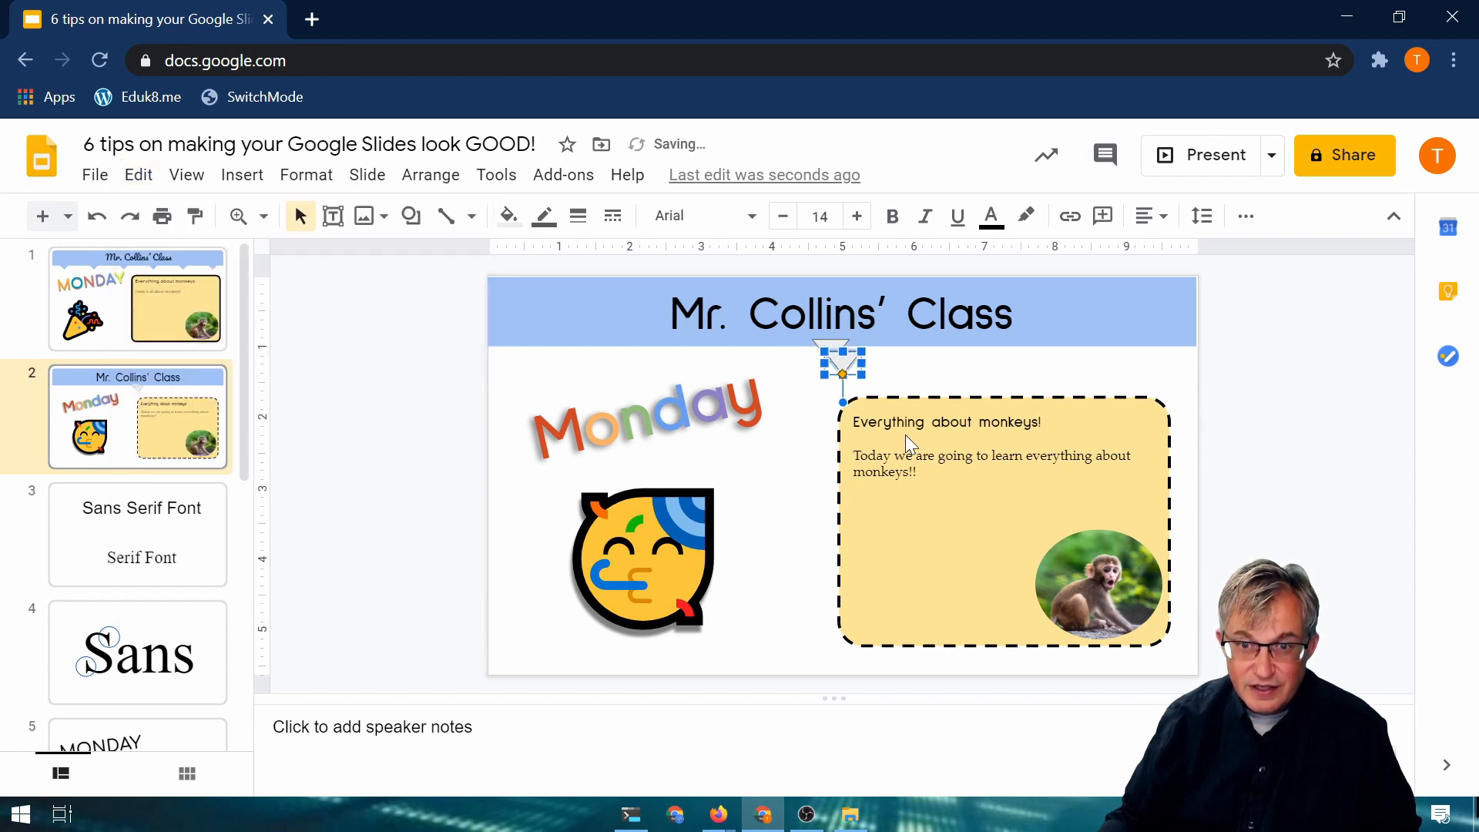
{"action": "key", "text": "ctrl+d"}
{"action": "key", "text": "ctrl+d"}
{"action": "key", "text": "ctrl+d"}
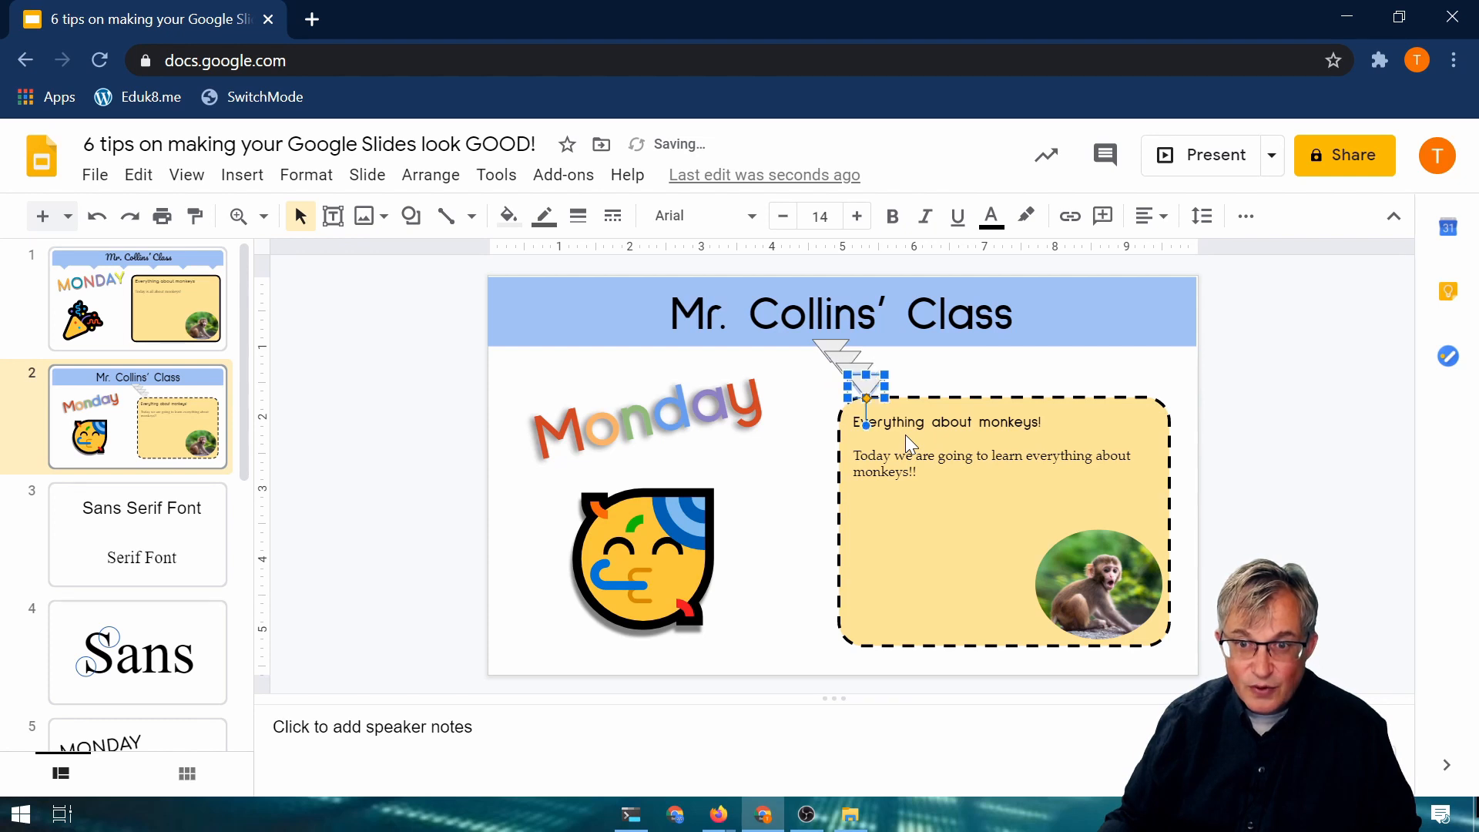
{"action": "key", "text": "ctrl+d"}
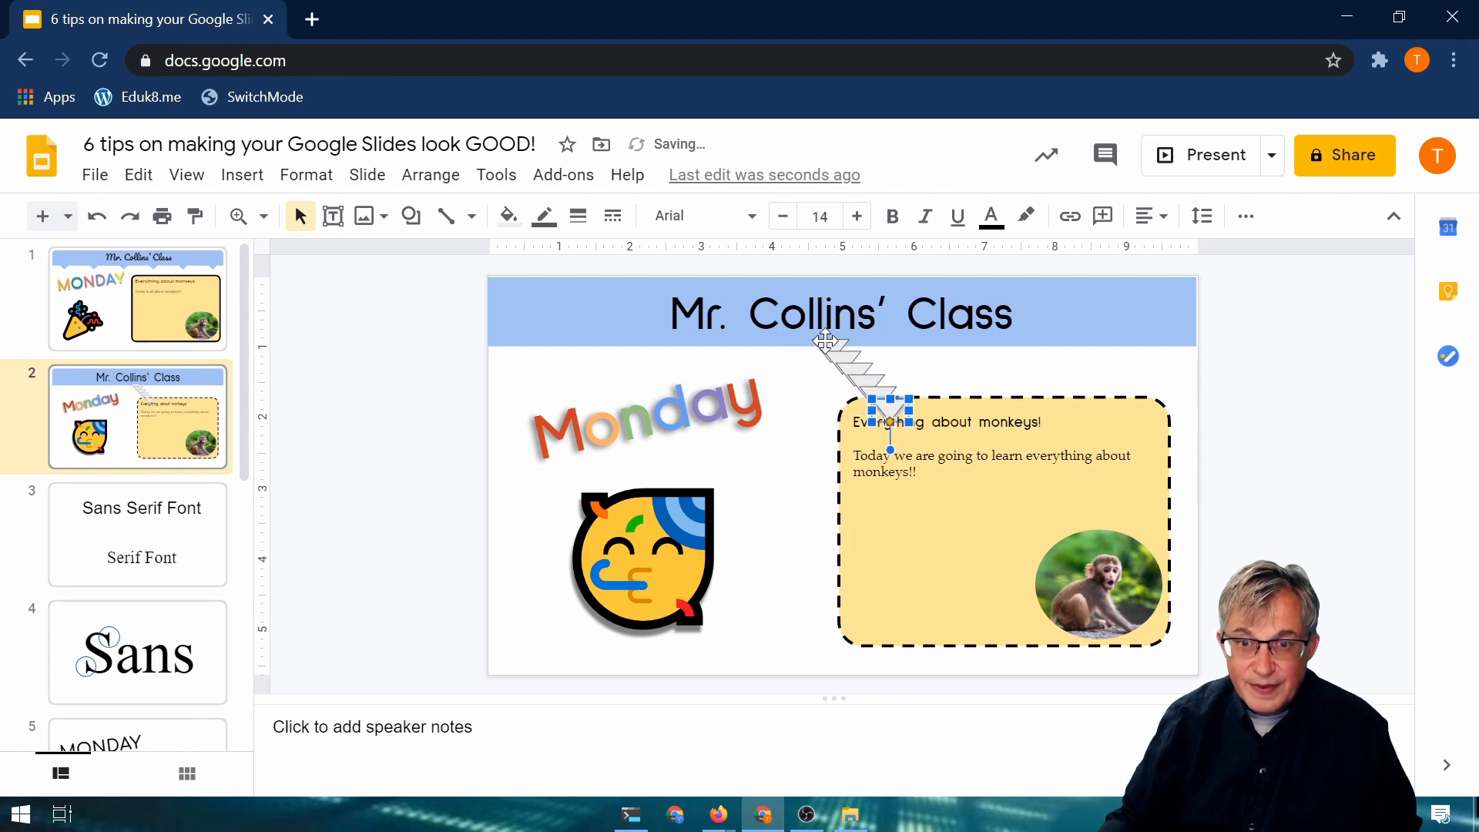
Step: Place the first triangle at the left end of the banner's lower edge and the last one at the right end
{"action": "left_click_drag", "start_coordinate": [829, 339], "coordinate": [531, 345]}
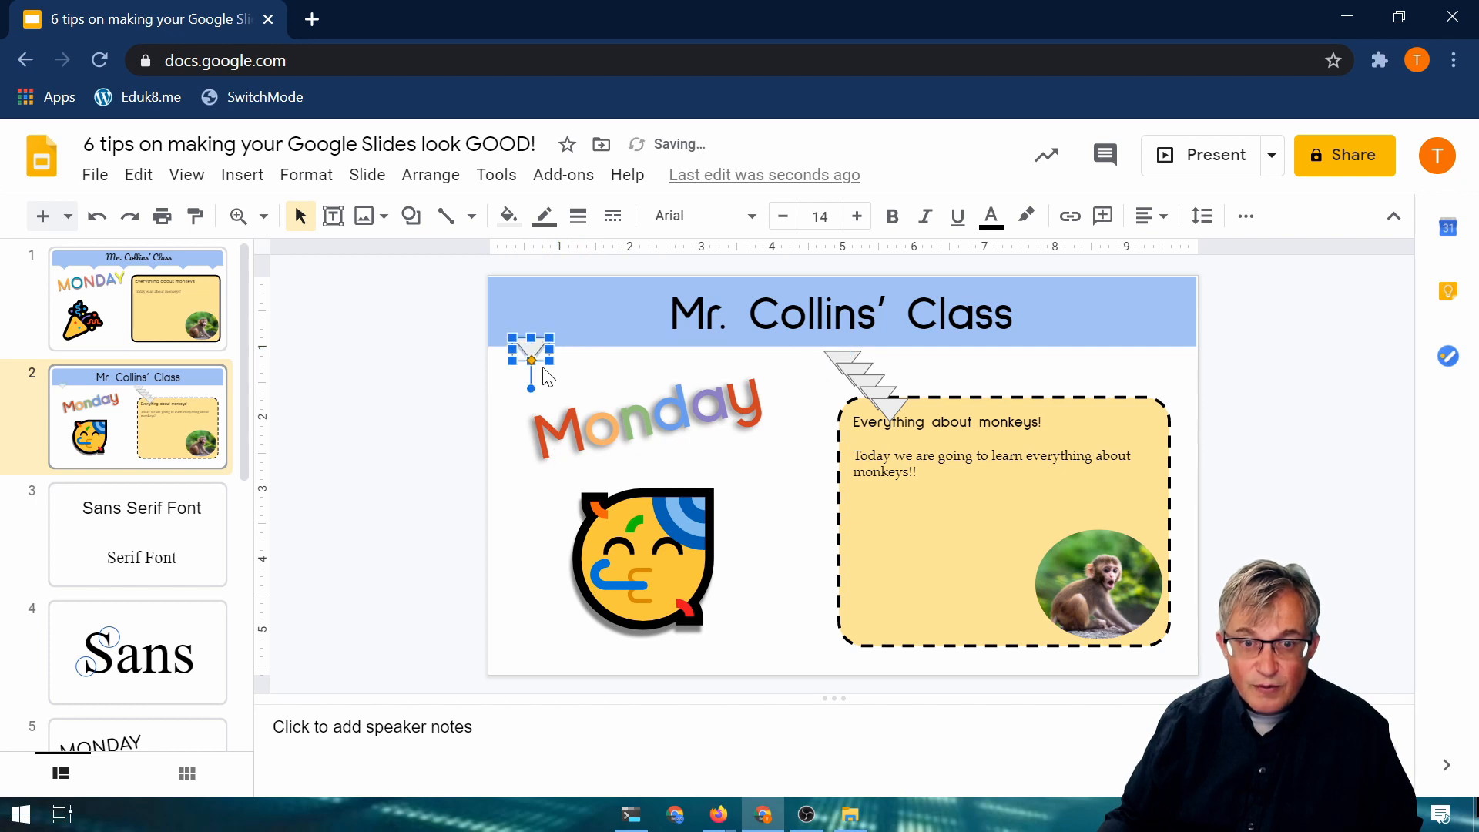
{"action": "key", "text": "Down"}
{"action": "key", "text": "Down"}
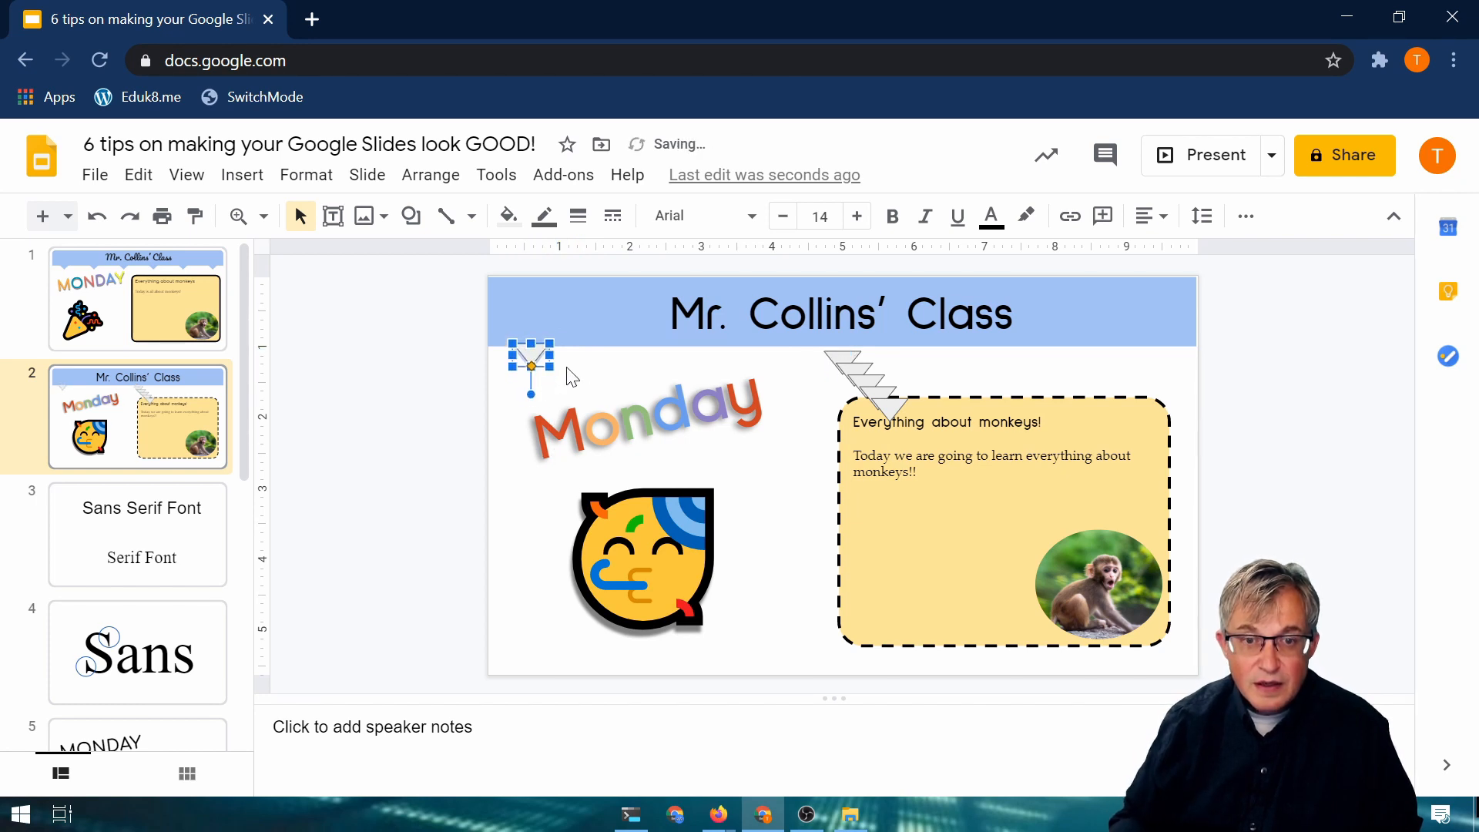
{"action": "left_click_drag", "start_coordinate": [889, 408], "coordinate": [1152, 354]}
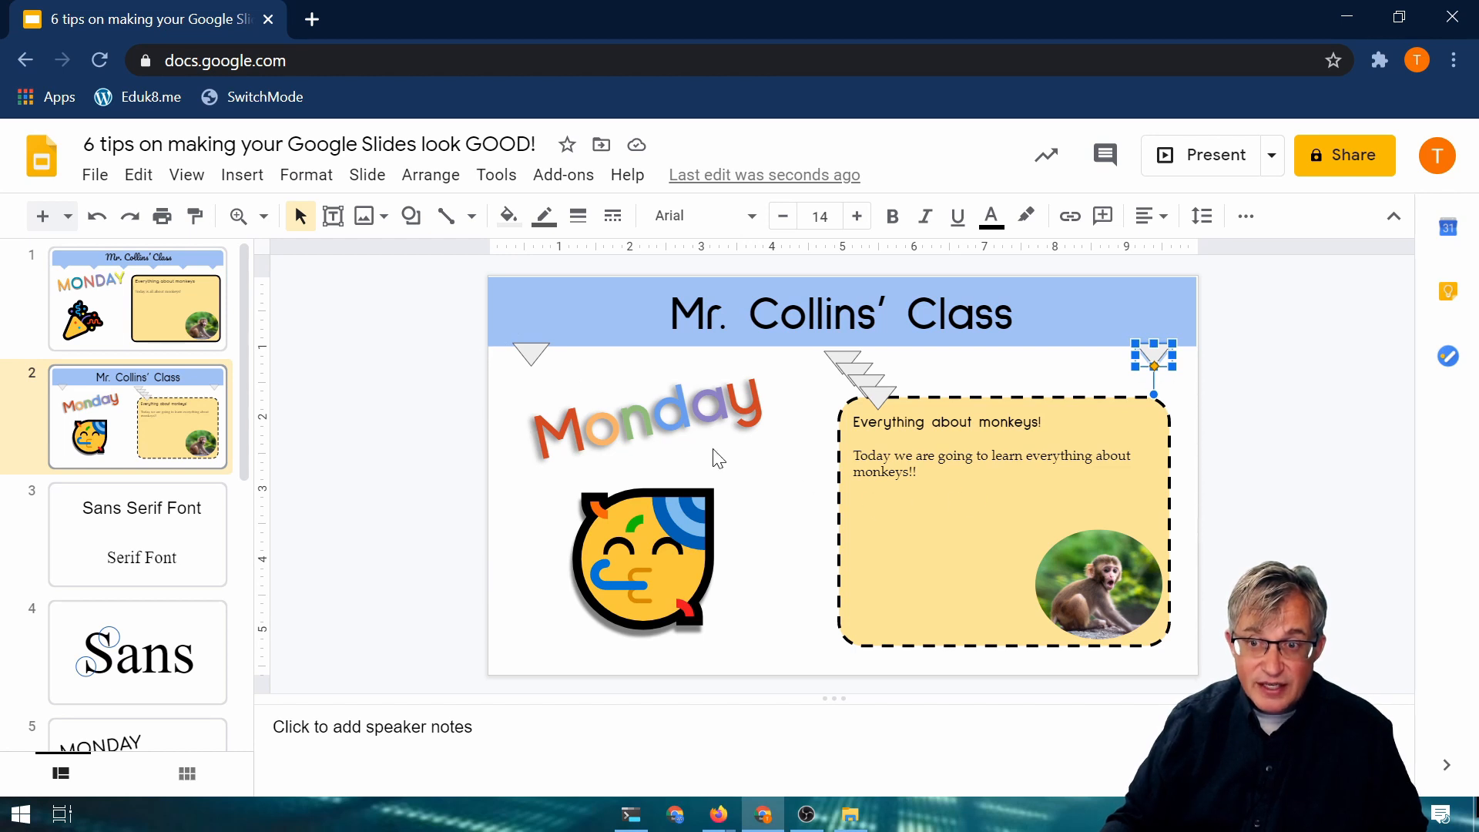
Step: Select the triangles along the banner and the stacked ones below it, and align their top edges
{"action": "left_click", "coordinate": [883, 398], "text": "shift"}
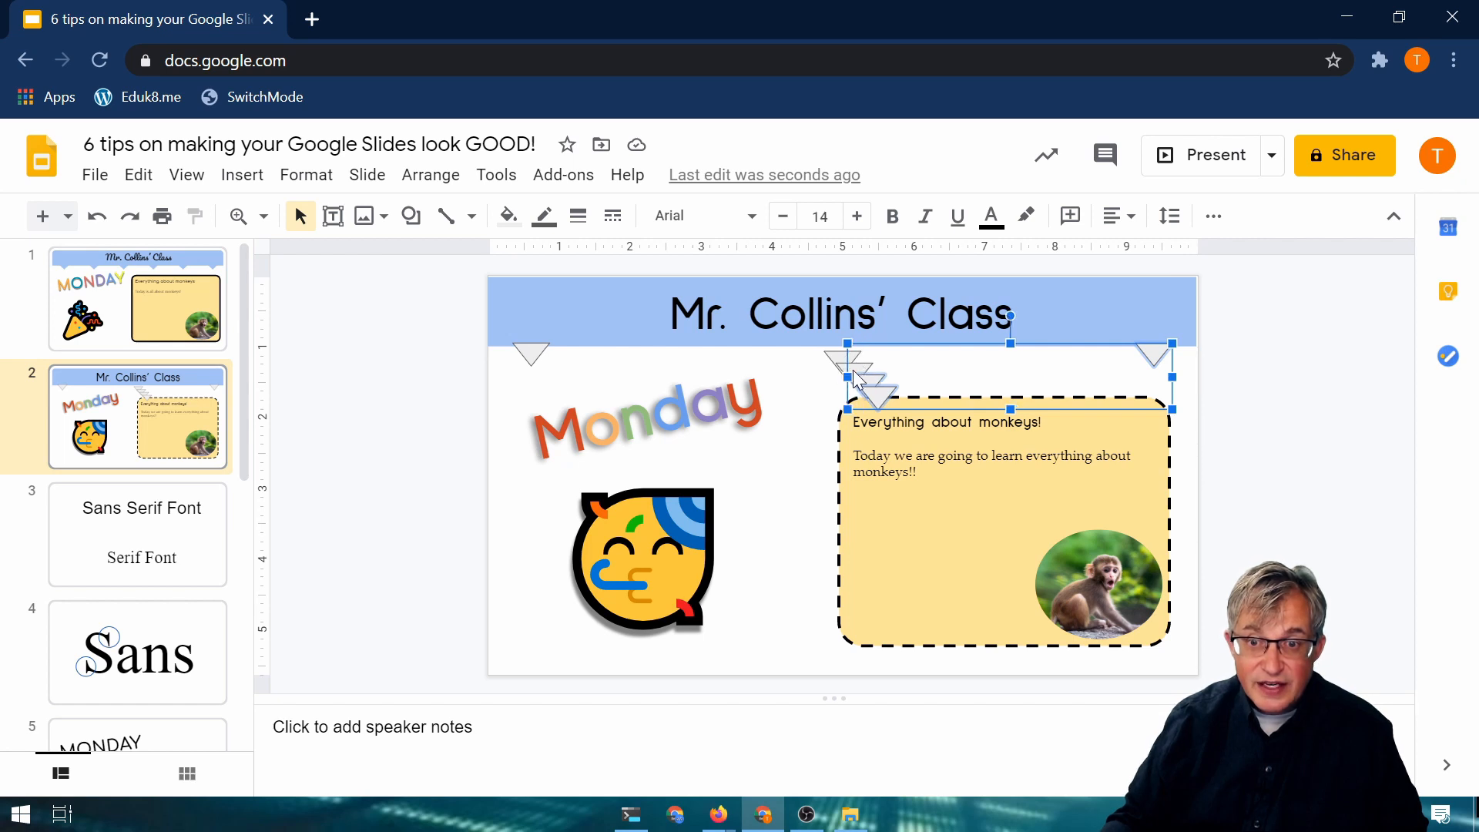
{"action": "left_click", "coordinate": [851, 370], "text": "shift"}
{"action": "left_click", "coordinate": [841, 358], "text": "shift"}
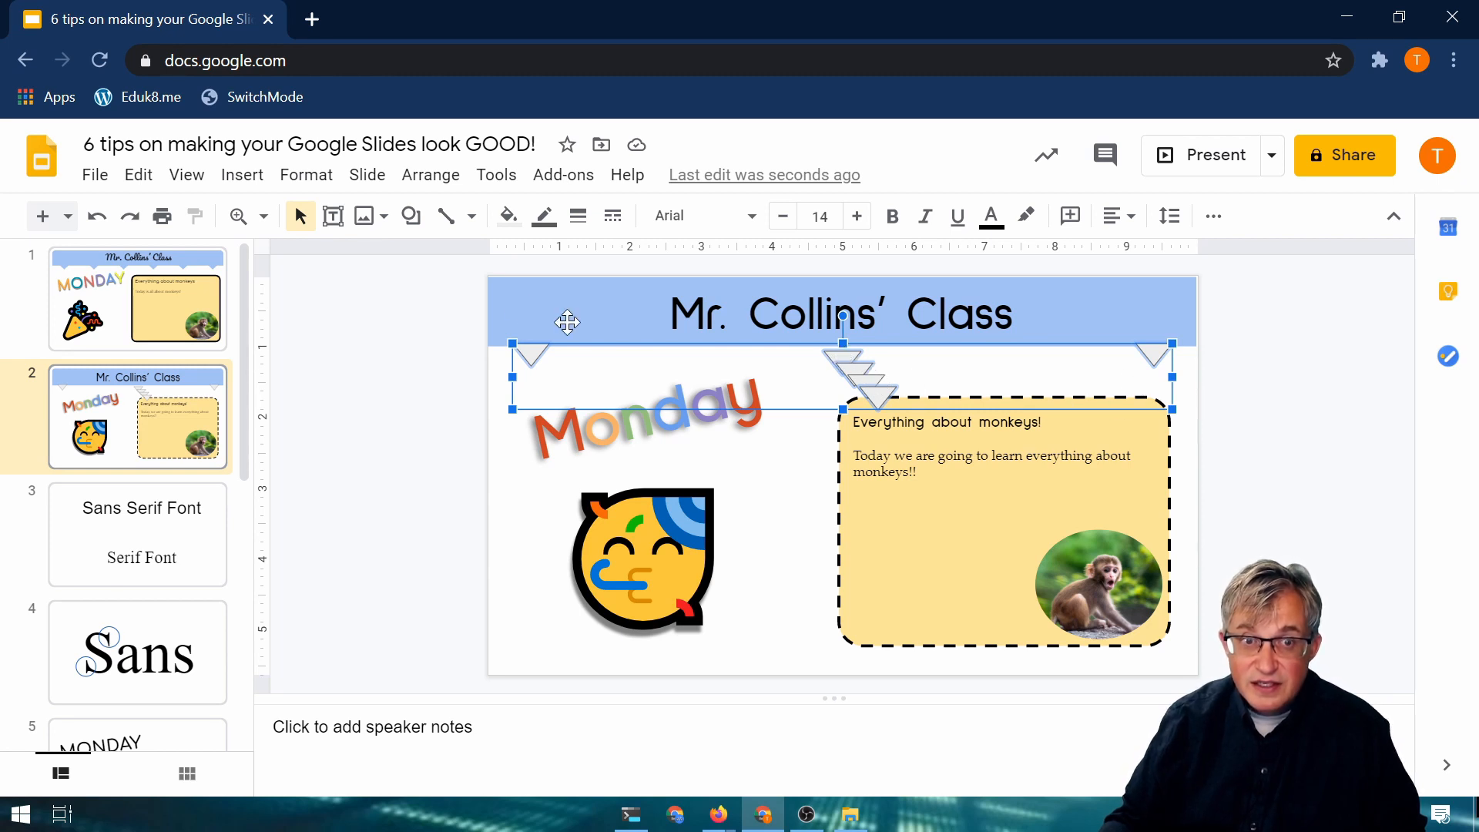
{"action": "left_click", "coordinate": [434, 177]}
{"action": "mouse_move", "coordinate": [473, 276]}
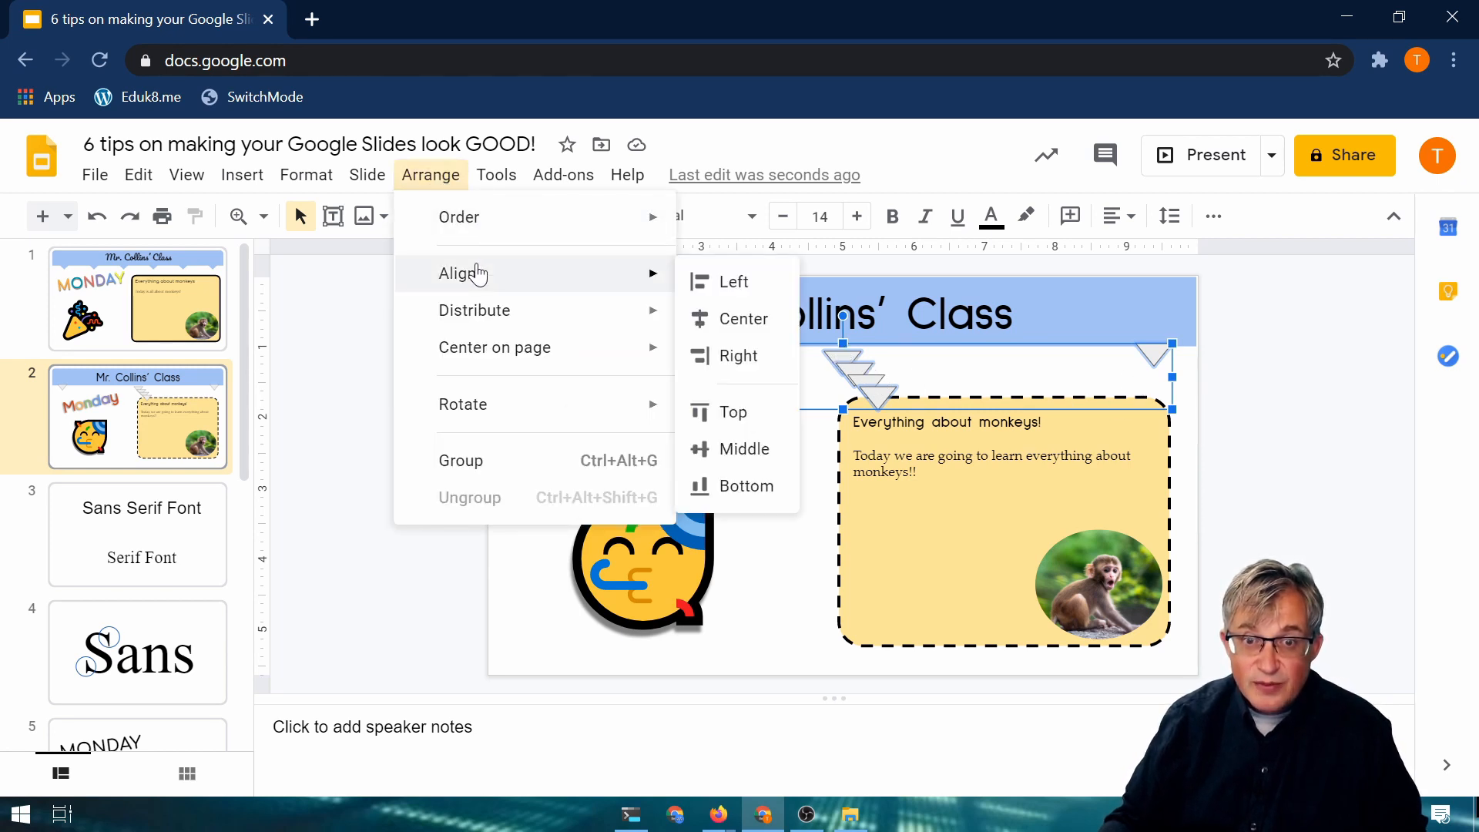
{"action": "left_click", "coordinate": [733, 413]}
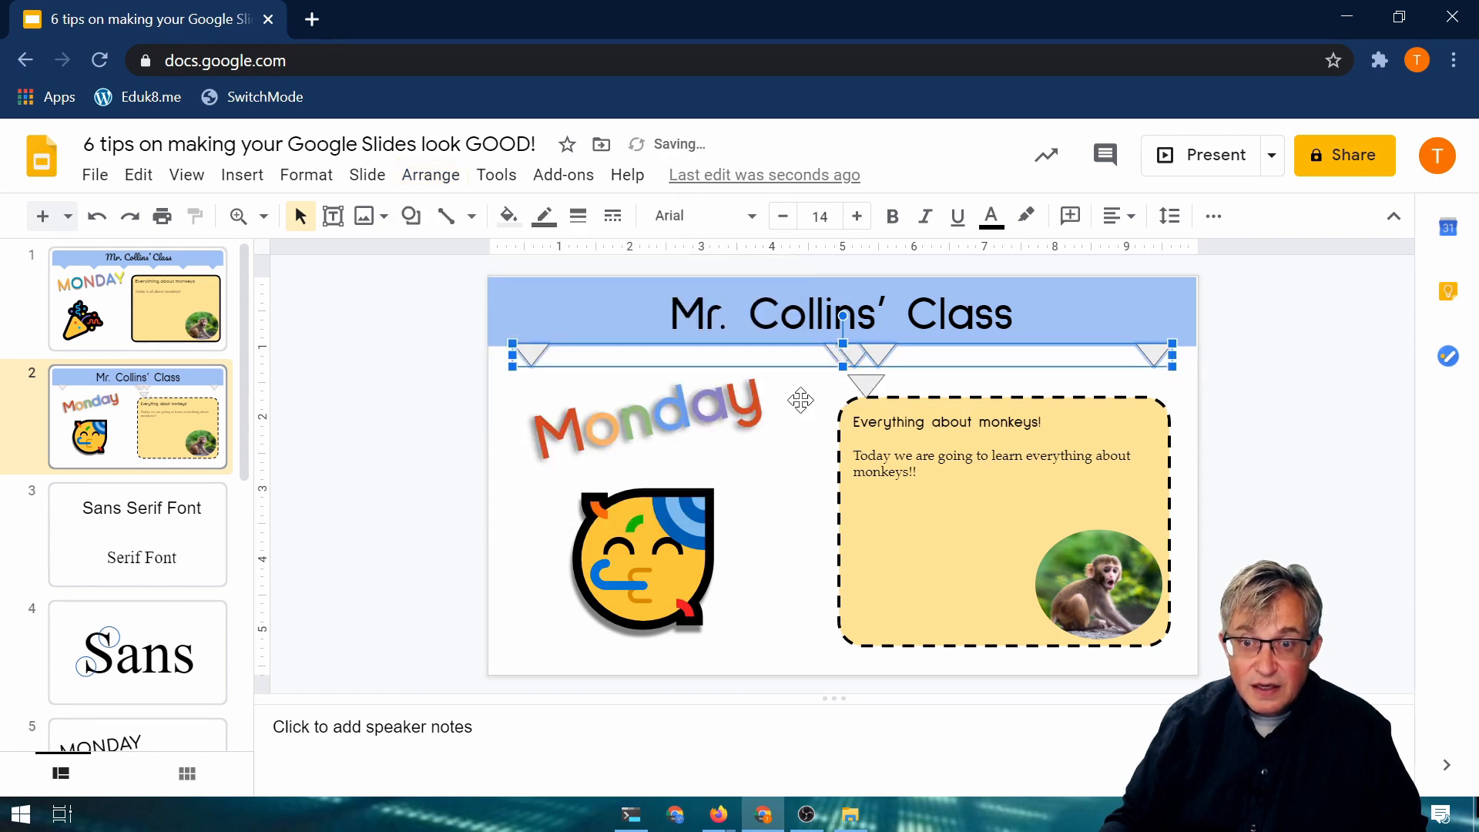
Step: Add the triangle left below the row to the selection and align all six triangles to the top
{"action": "left_click", "coordinate": [866, 381], "text": "shift"}
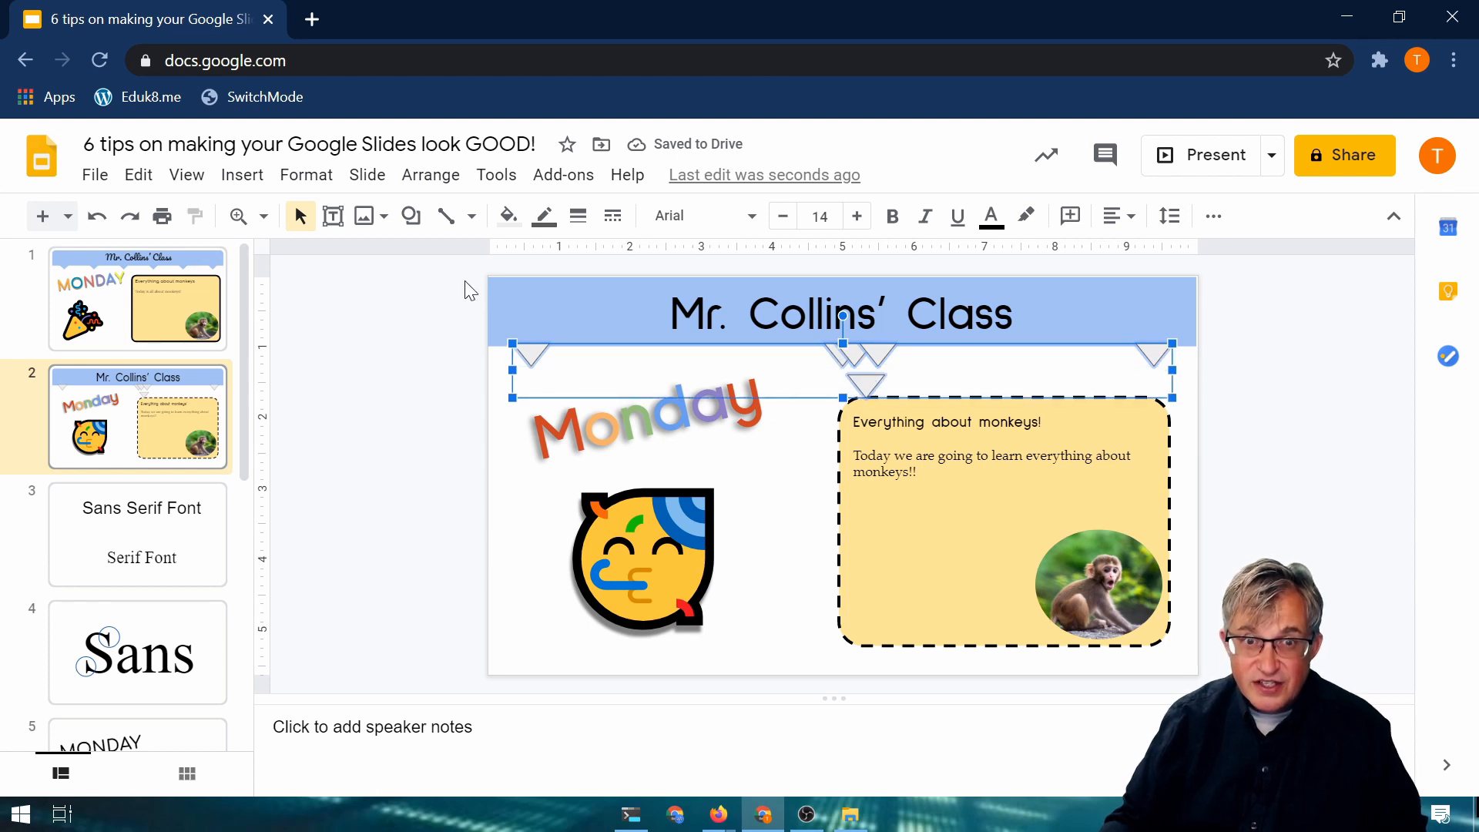
{"action": "left_click", "coordinate": [432, 176]}
{"action": "mouse_move", "coordinate": [494, 273]}
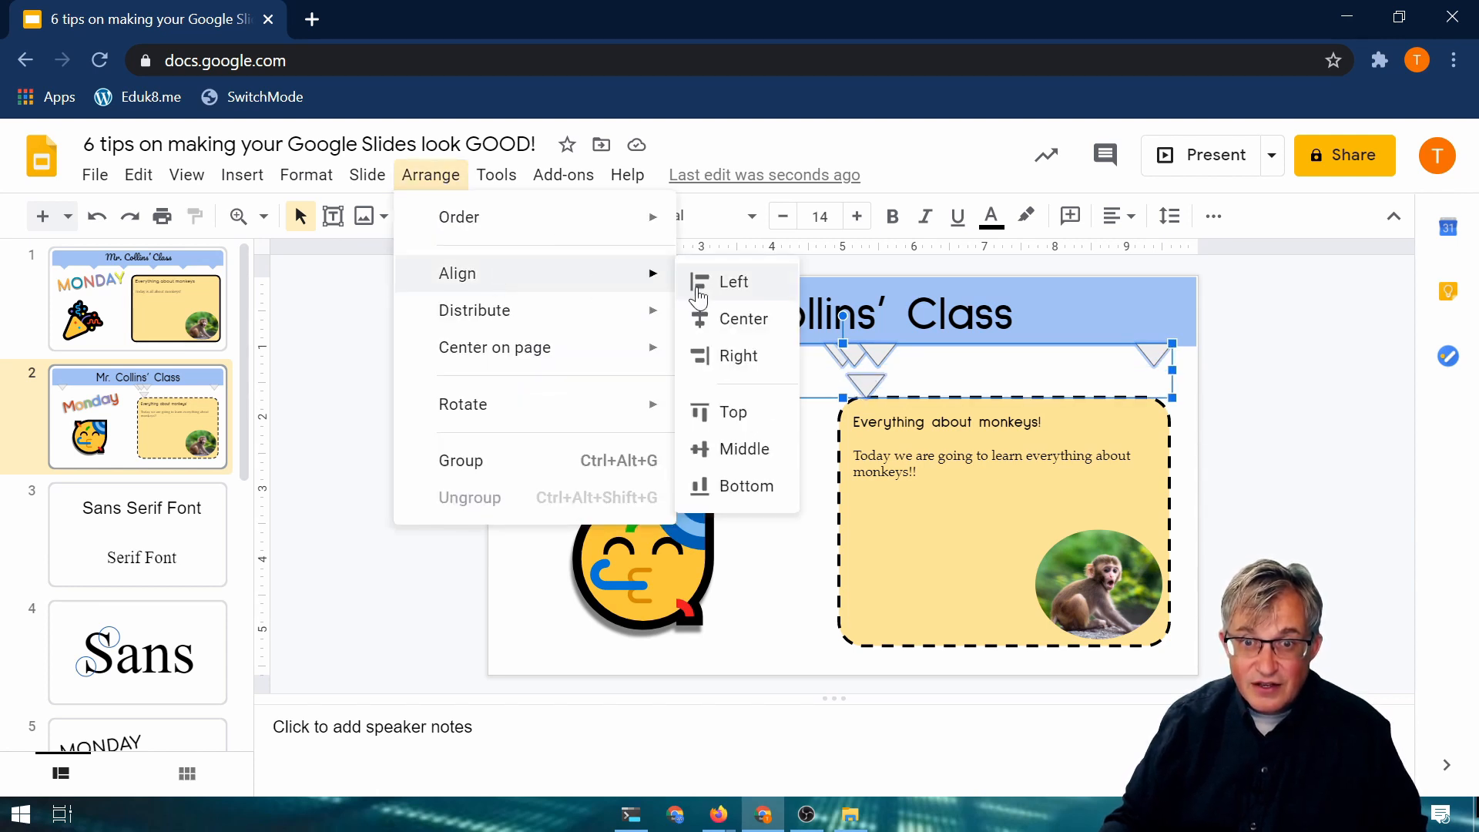
{"action": "left_click", "coordinate": [729, 412]}
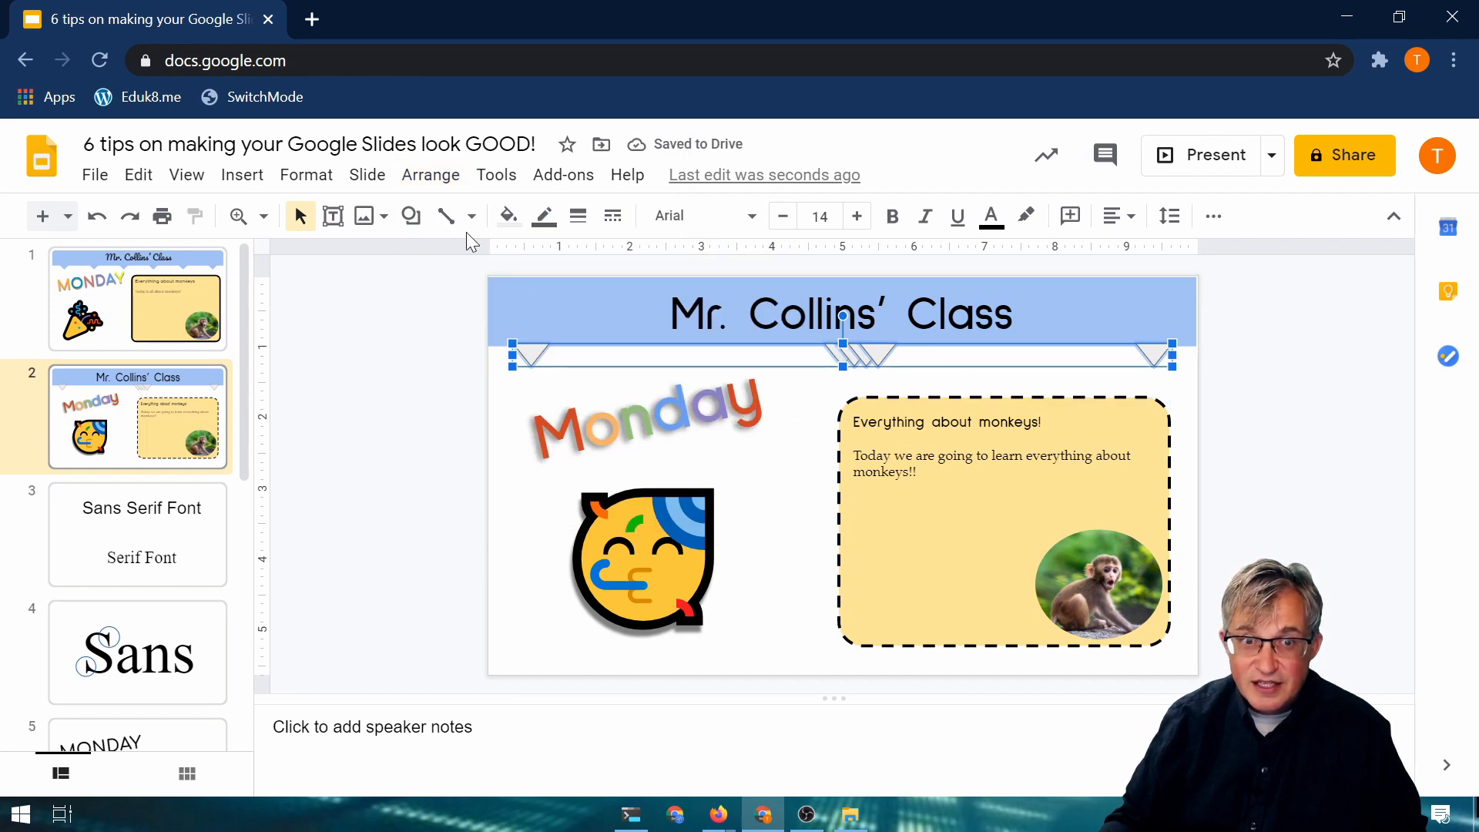
Step: Distribute the six selected triangles horizontally and center them horizontally on the page
{"action": "left_click", "coordinate": [431, 175]}
{"action": "mouse_move", "coordinate": [485, 310]}
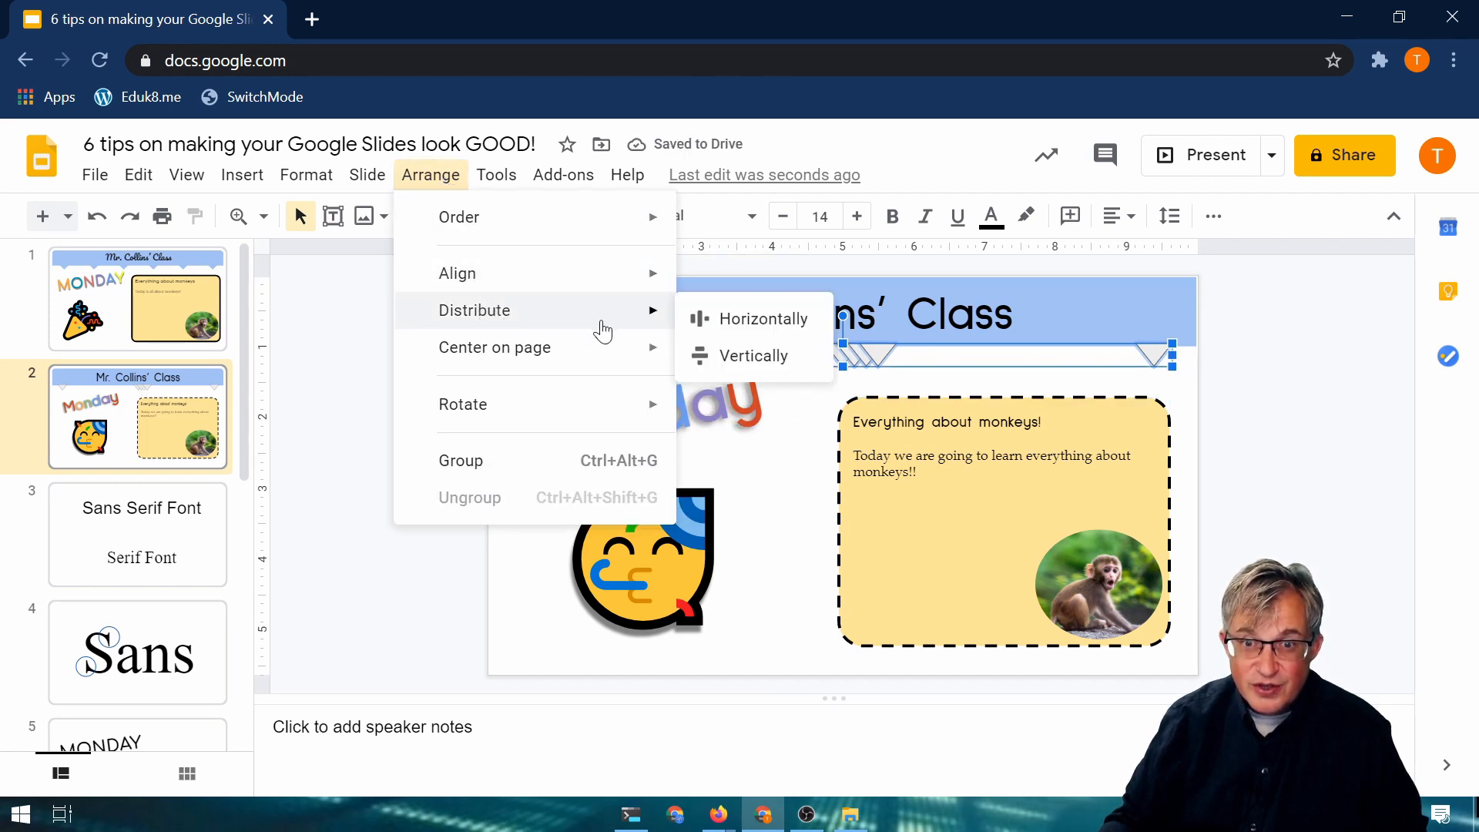
{"action": "left_click", "coordinate": [749, 320]}
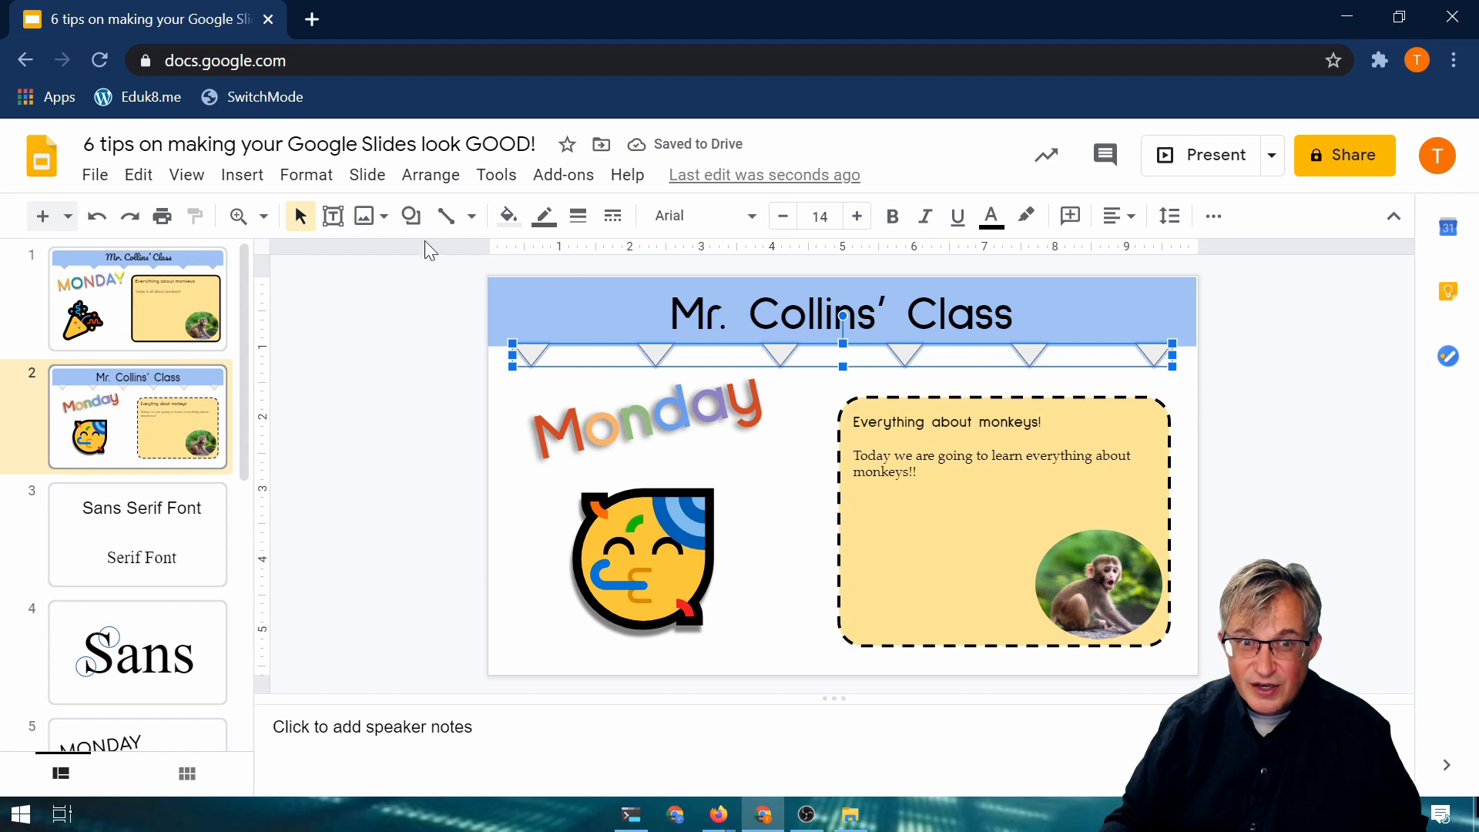
{"action": "left_click", "coordinate": [430, 176]}
{"action": "mouse_move", "coordinate": [529, 346]}
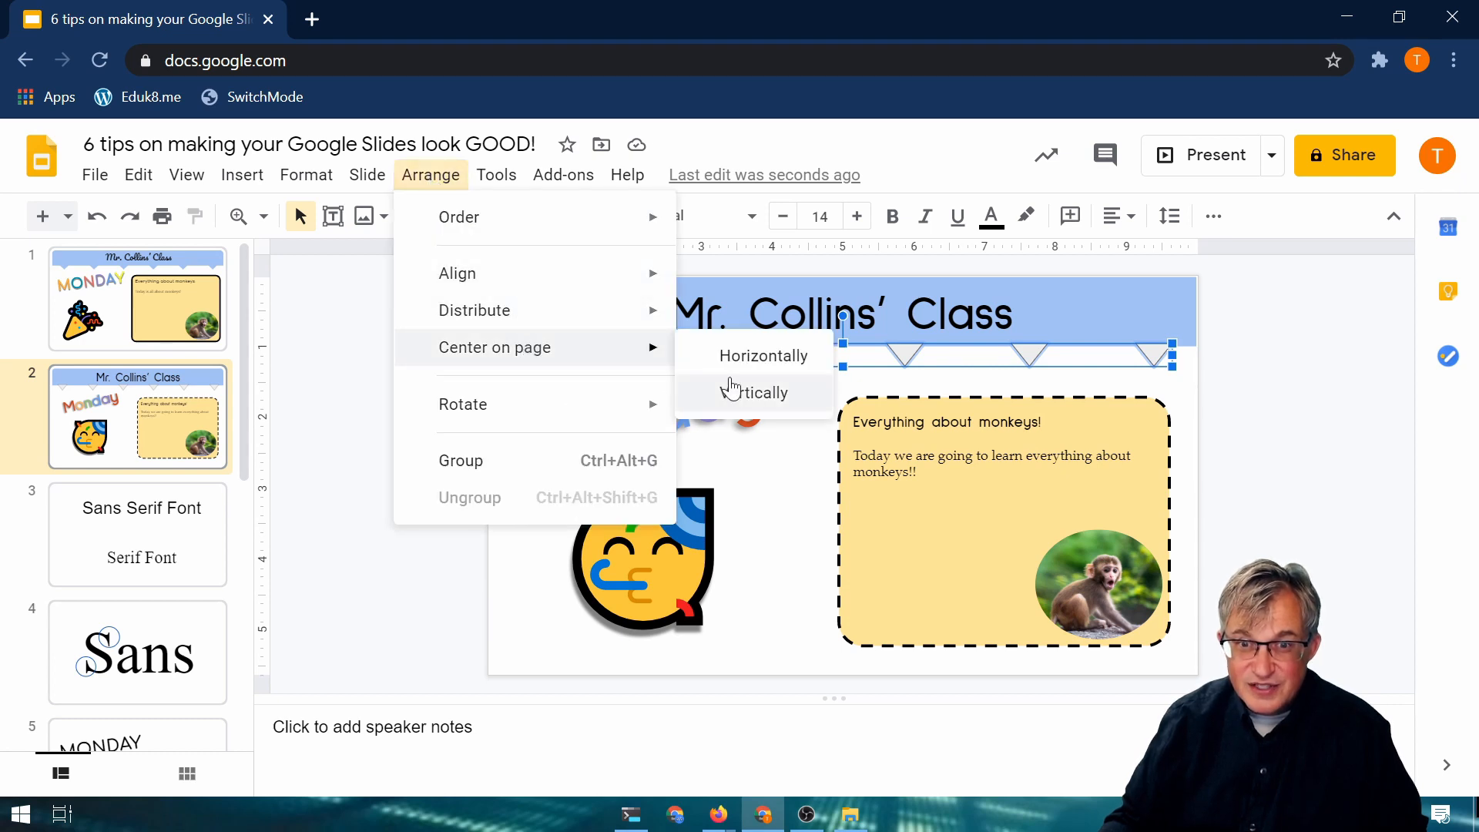
{"action": "left_click", "coordinate": [764, 358]}
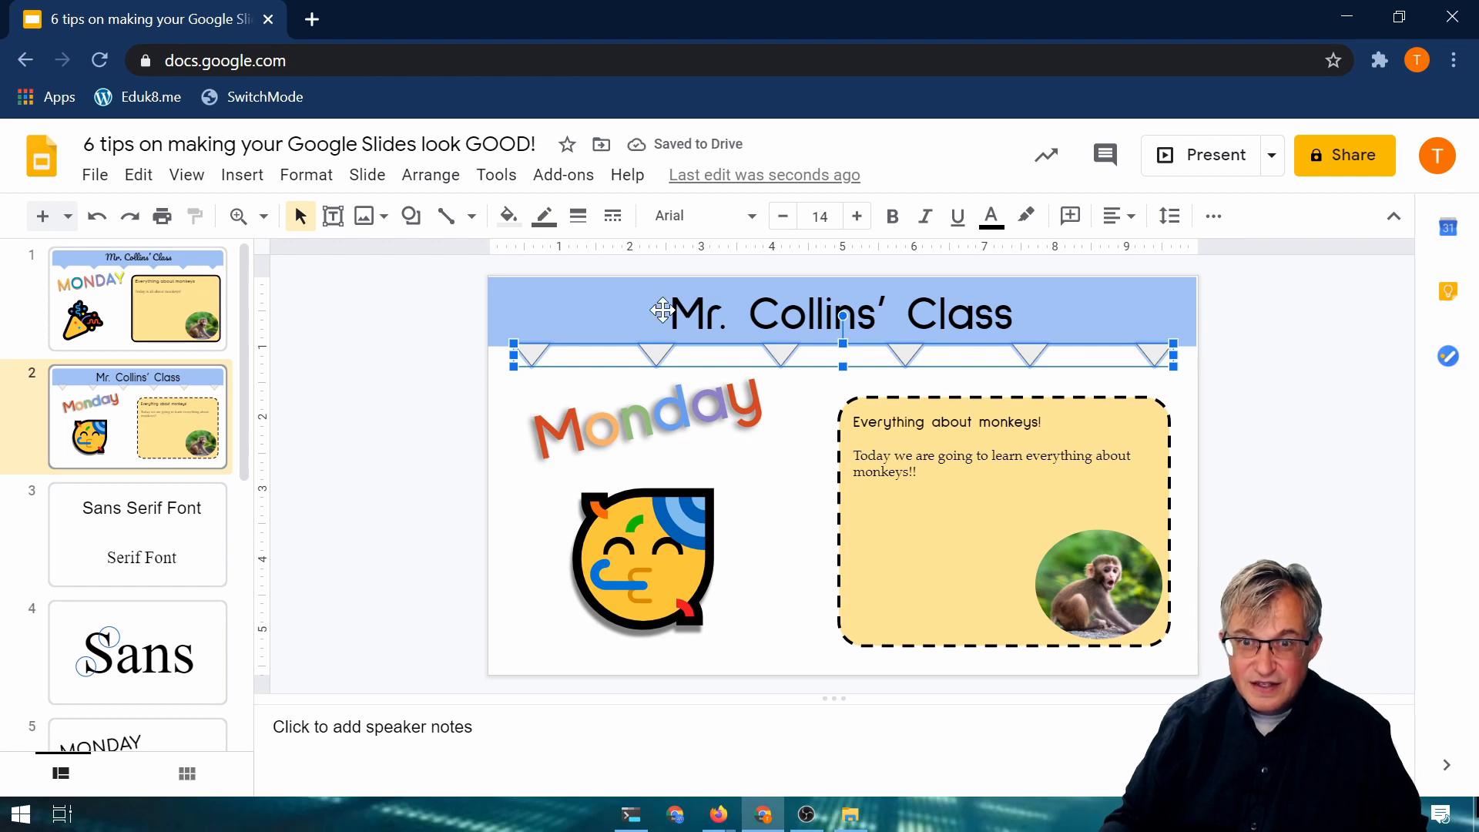
Step: Nudge the row of triangles up slightly so it overlaps the banner's lower edge
{"action": "key", "text": "Up"}
{"action": "key", "text": "Up"}
{"action": "key", "text": "Up"}
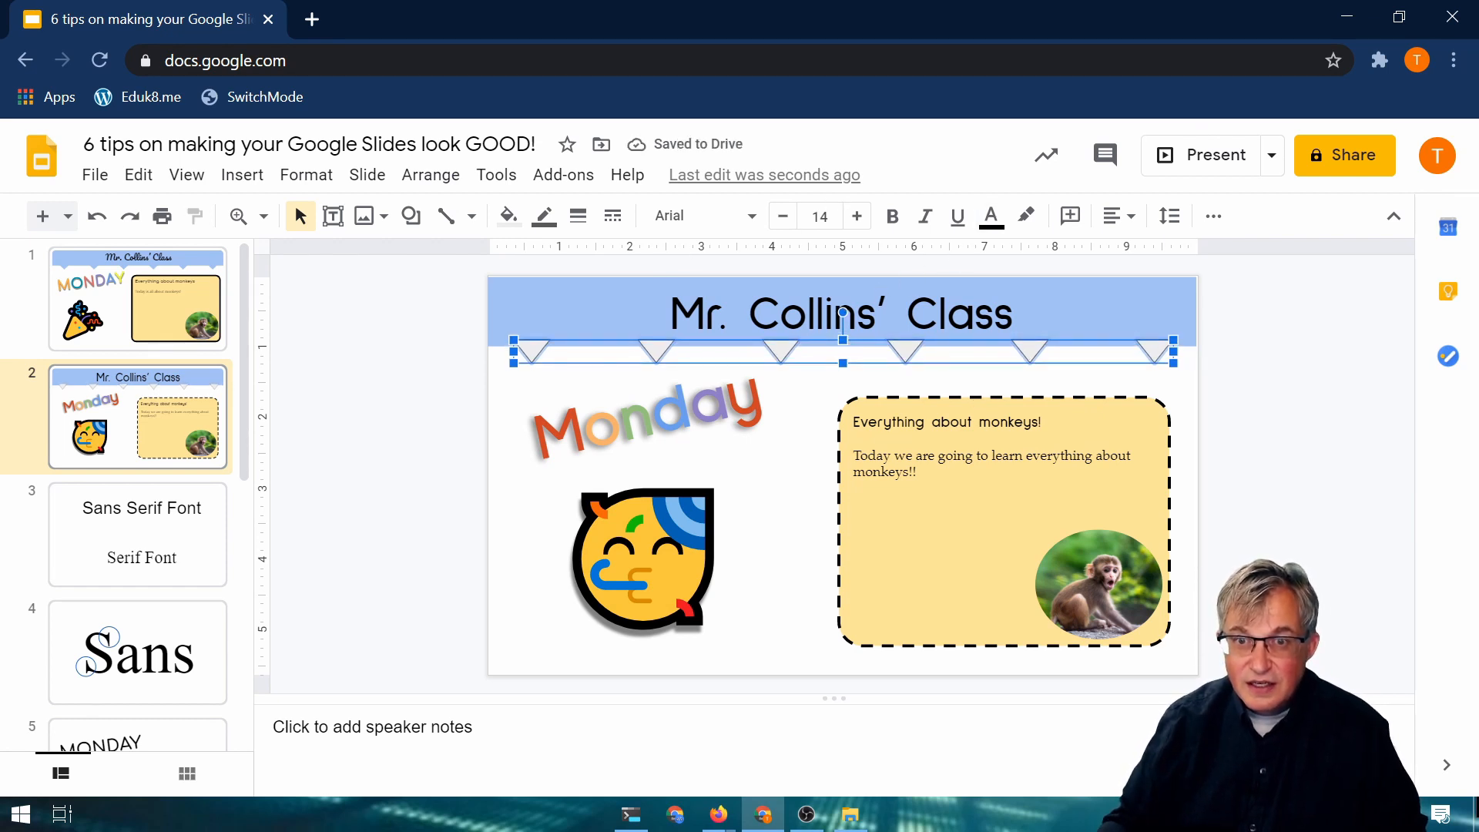
Step: Fill the six triangles with the banner's light blue, make their borders transparent, and deselect them
{"action": "left_click", "coordinate": [509, 215]}
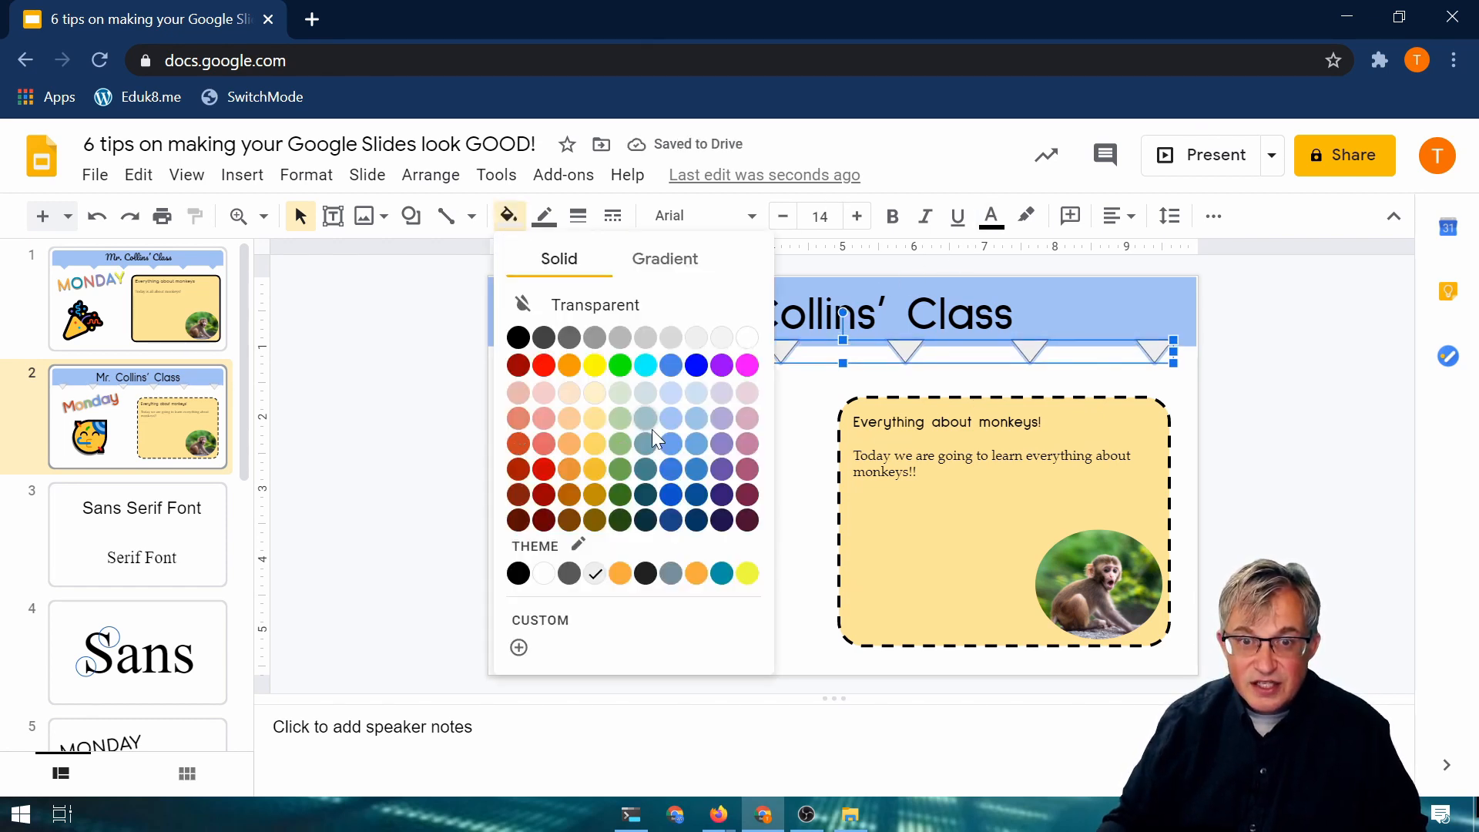
{"action": "left_click", "coordinate": [671, 444]}
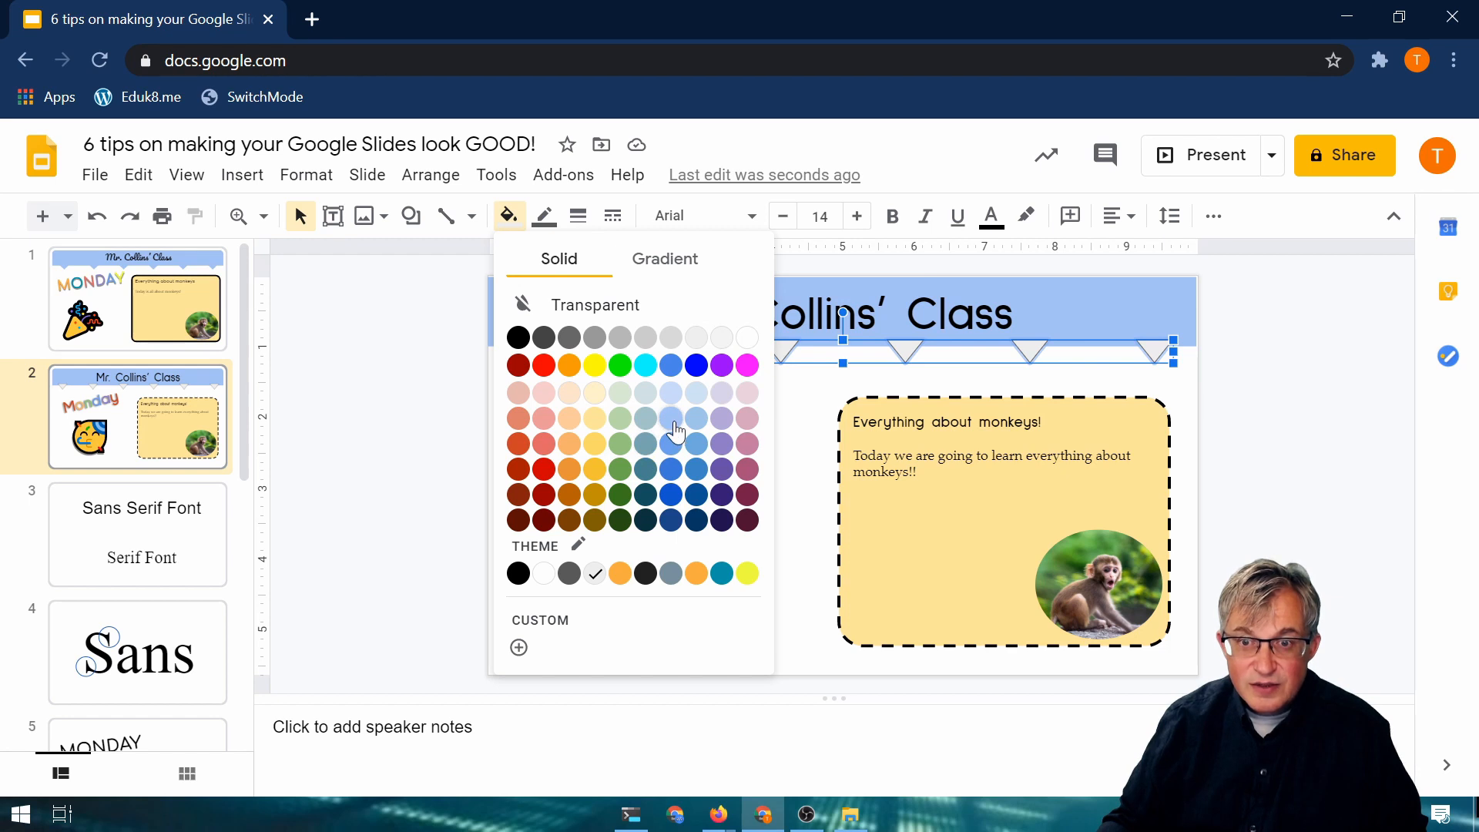
{"action": "left_click", "coordinate": [544, 217]}
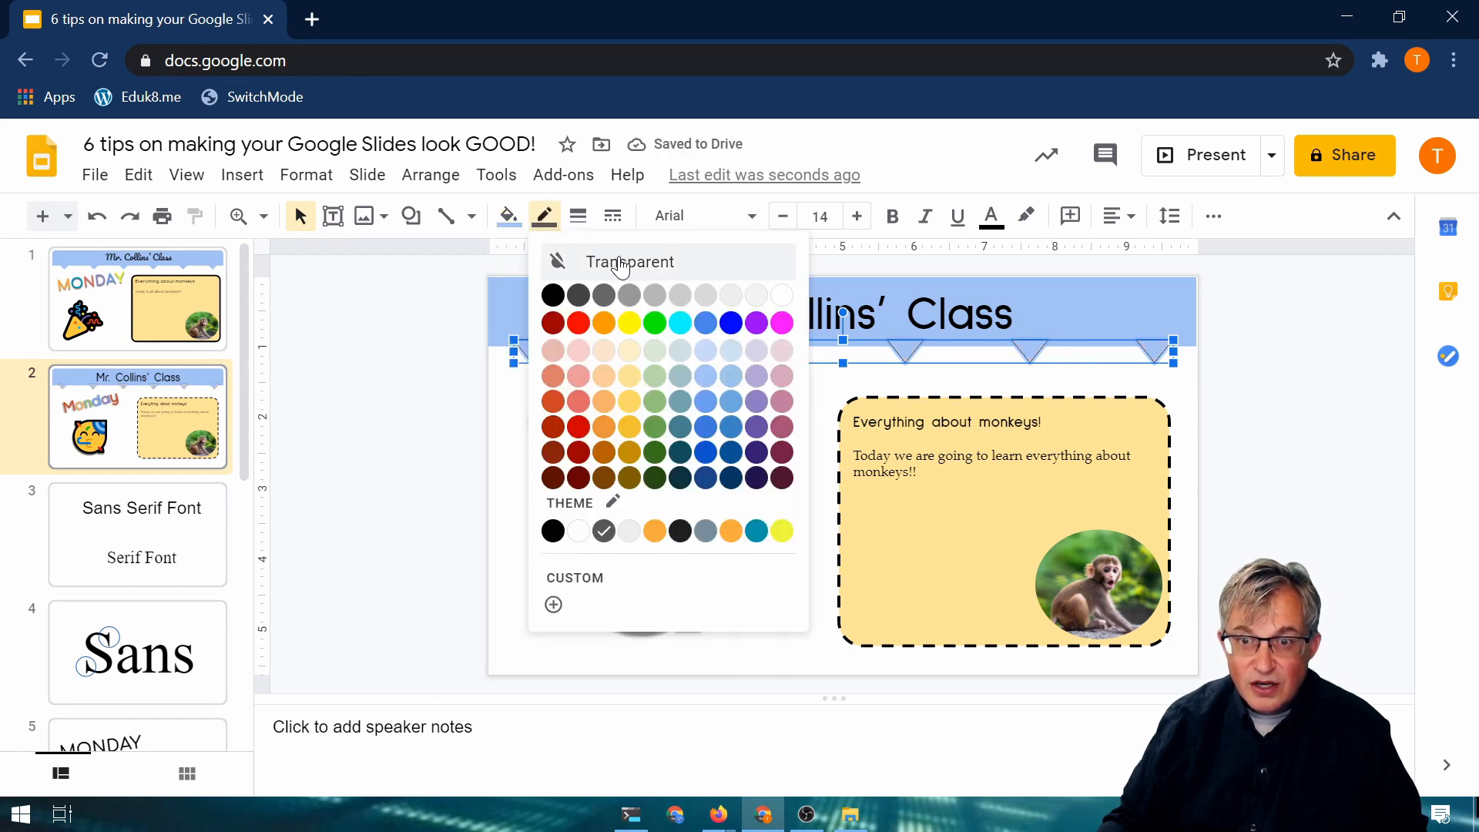
{"action": "left_click", "coordinate": [621, 267]}
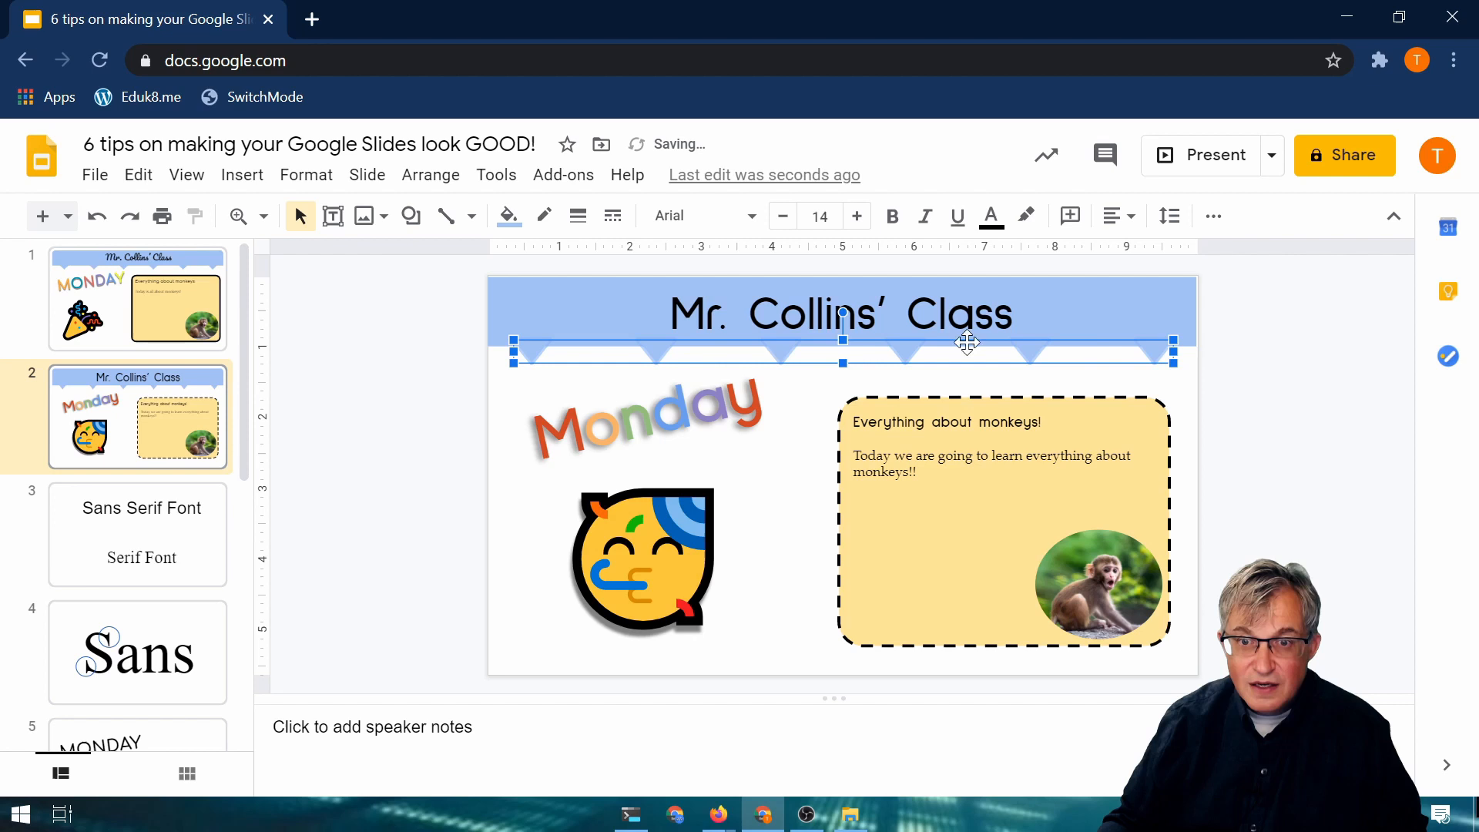
{"action": "left_click", "coordinate": [1323, 399]}
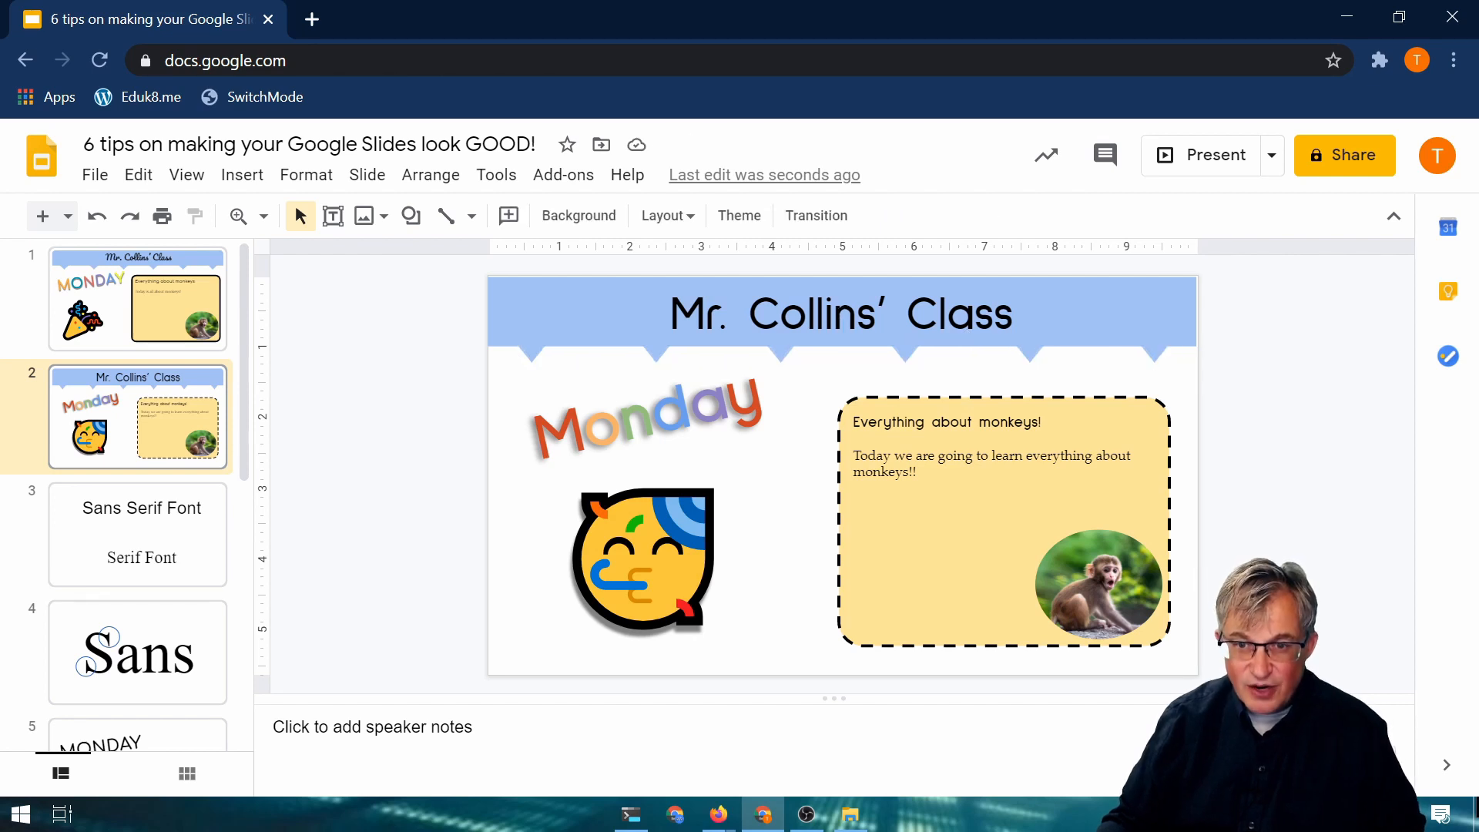
Step: Undo the triangles' coloring, nudging, centering, distribution and alignment, back to the diagonal stack below the banner
{"action": "key", "text": "ctrl+z"}
{"action": "key", "text": "ctrl+z"}
{"action": "key", "text": "ctrl+z"}
{"action": "key", "text": "ctrl+z"}
{"action": "key", "text": "ctrl+z"}
{"action": "key", "text": "ctrl+z"}
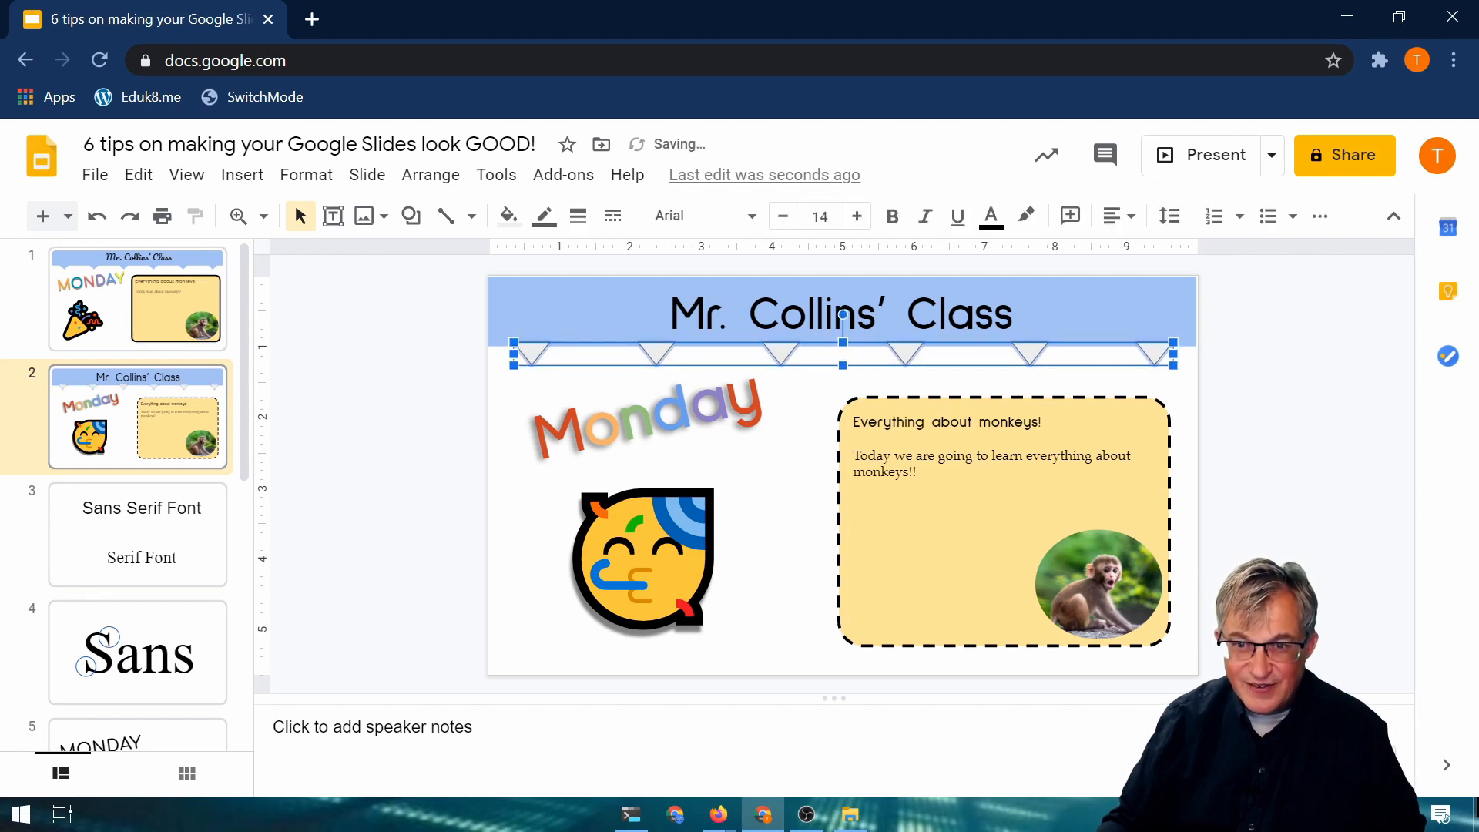
{"action": "key", "text": "ctrl+z"}
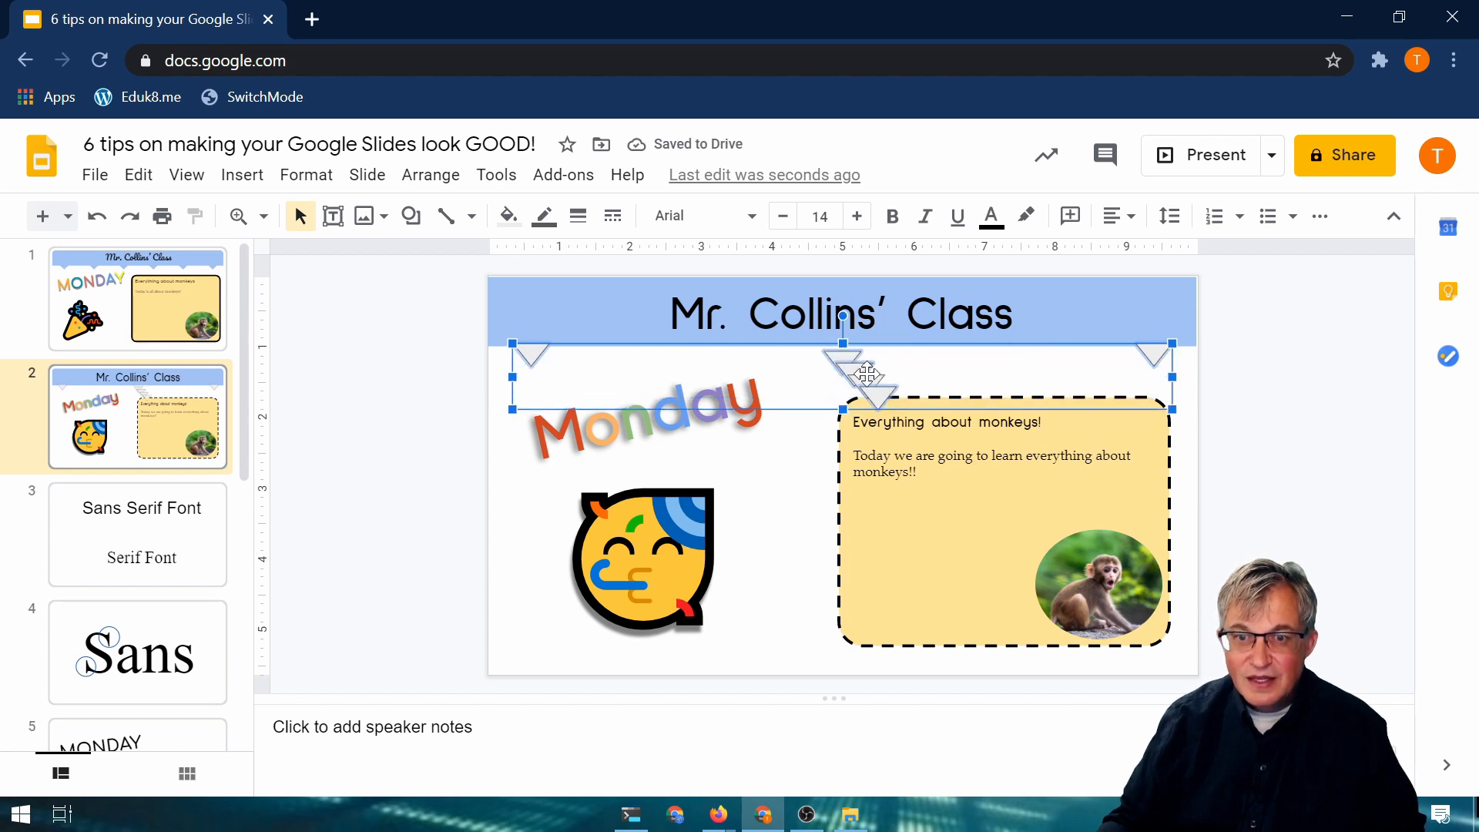
Step: Spread the four stacked triangles roughly along the banner's lower edge between the two end triangles
{"action": "left_click", "coordinate": [1282, 397]}
{"action": "left_click_drag", "start_coordinate": [880, 397], "coordinate": [666, 372]}
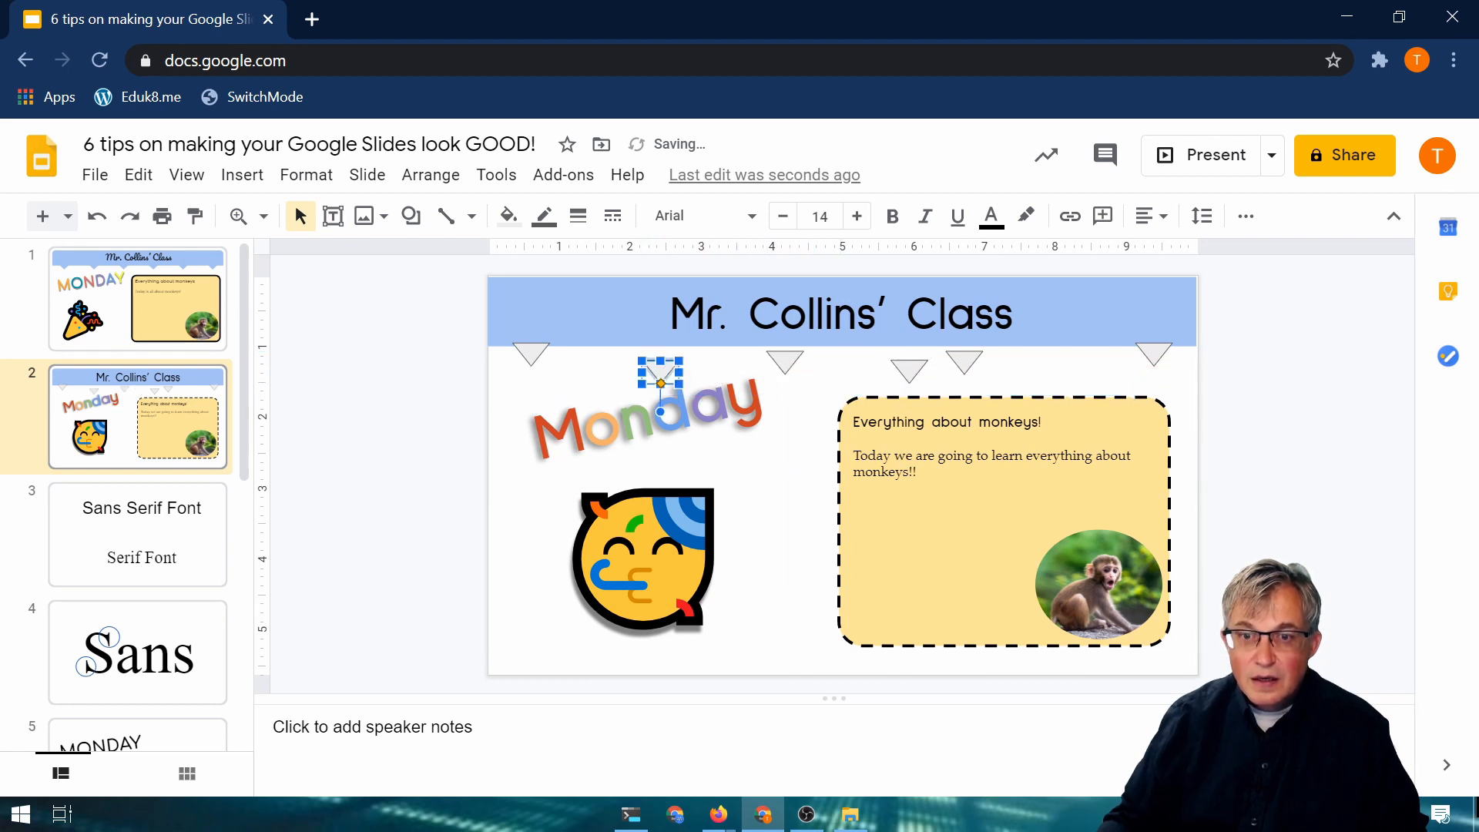
{"action": "left_click", "coordinate": [537, 356], "text": "shift"}
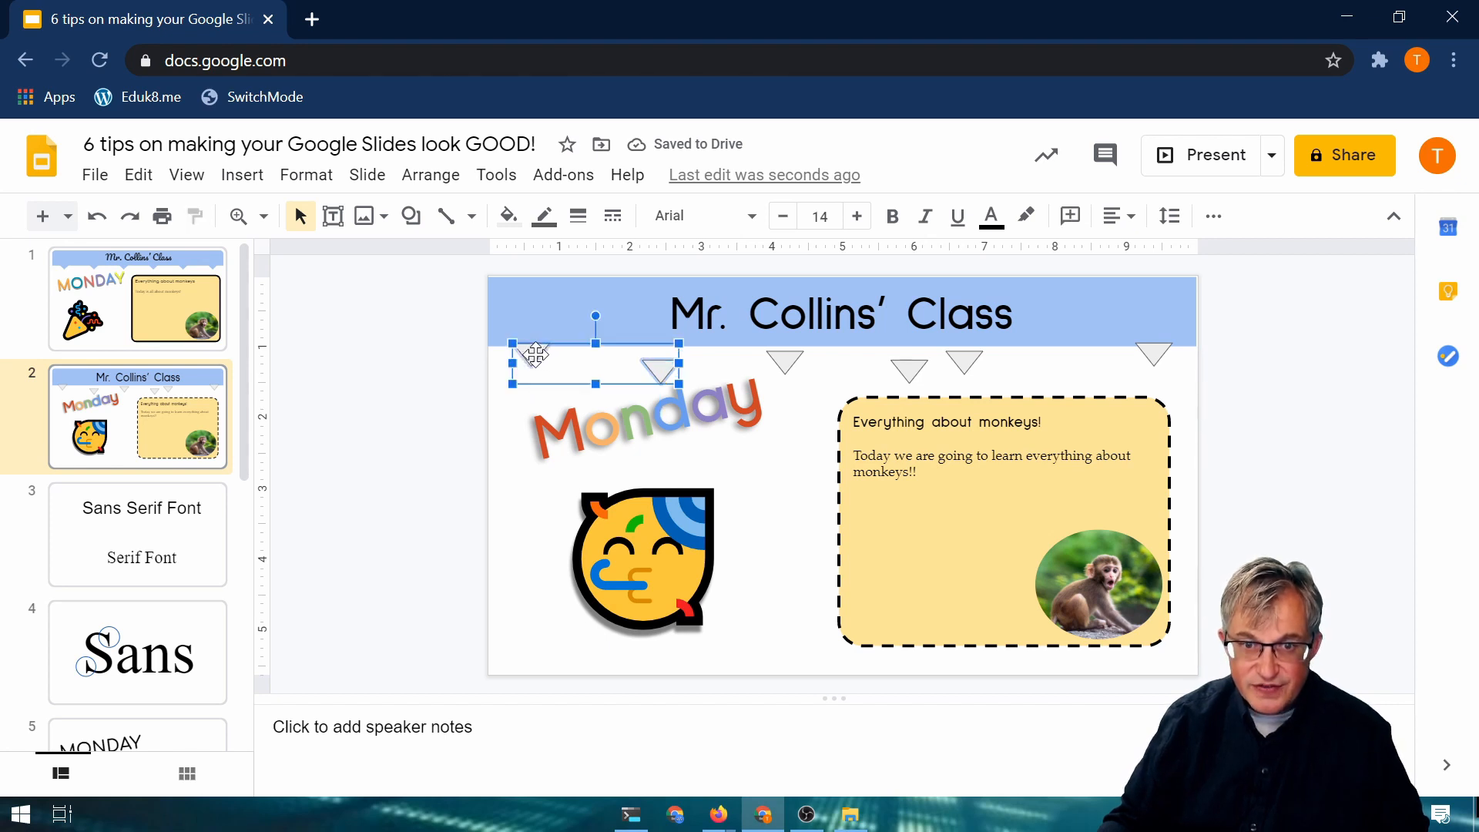
{"action": "left_click", "coordinate": [781, 359], "text": "shift"}
{"action": "left_click", "coordinate": [909, 368], "text": "shift"}
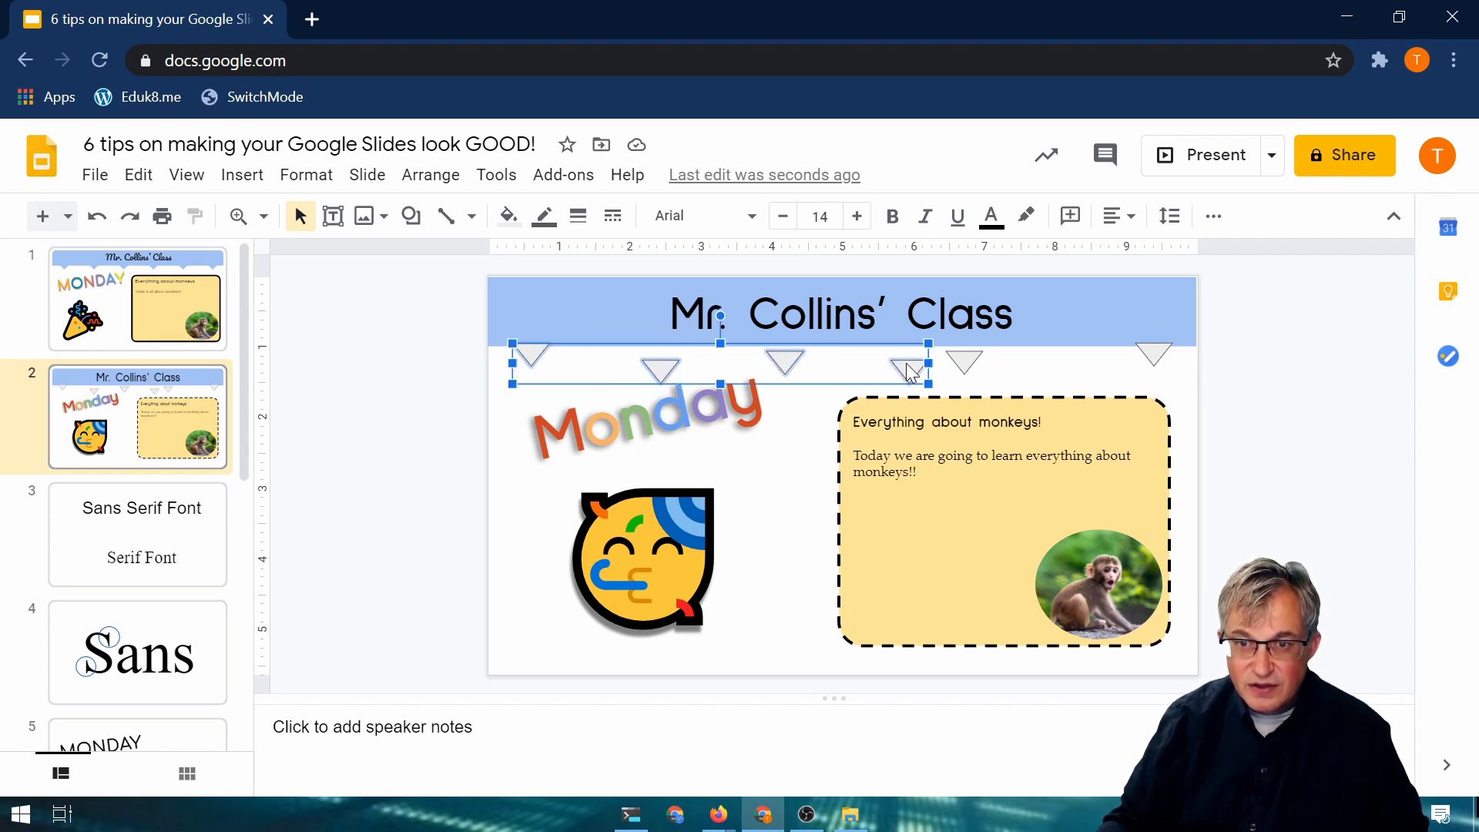
{"action": "left_click", "coordinate": [964, 361], "text": "shift"}
{"action": "left_click", "coordinate": [1153, 354], "text": "shift"}
{"action": "left_click", "coordinate": [1234, 364]}
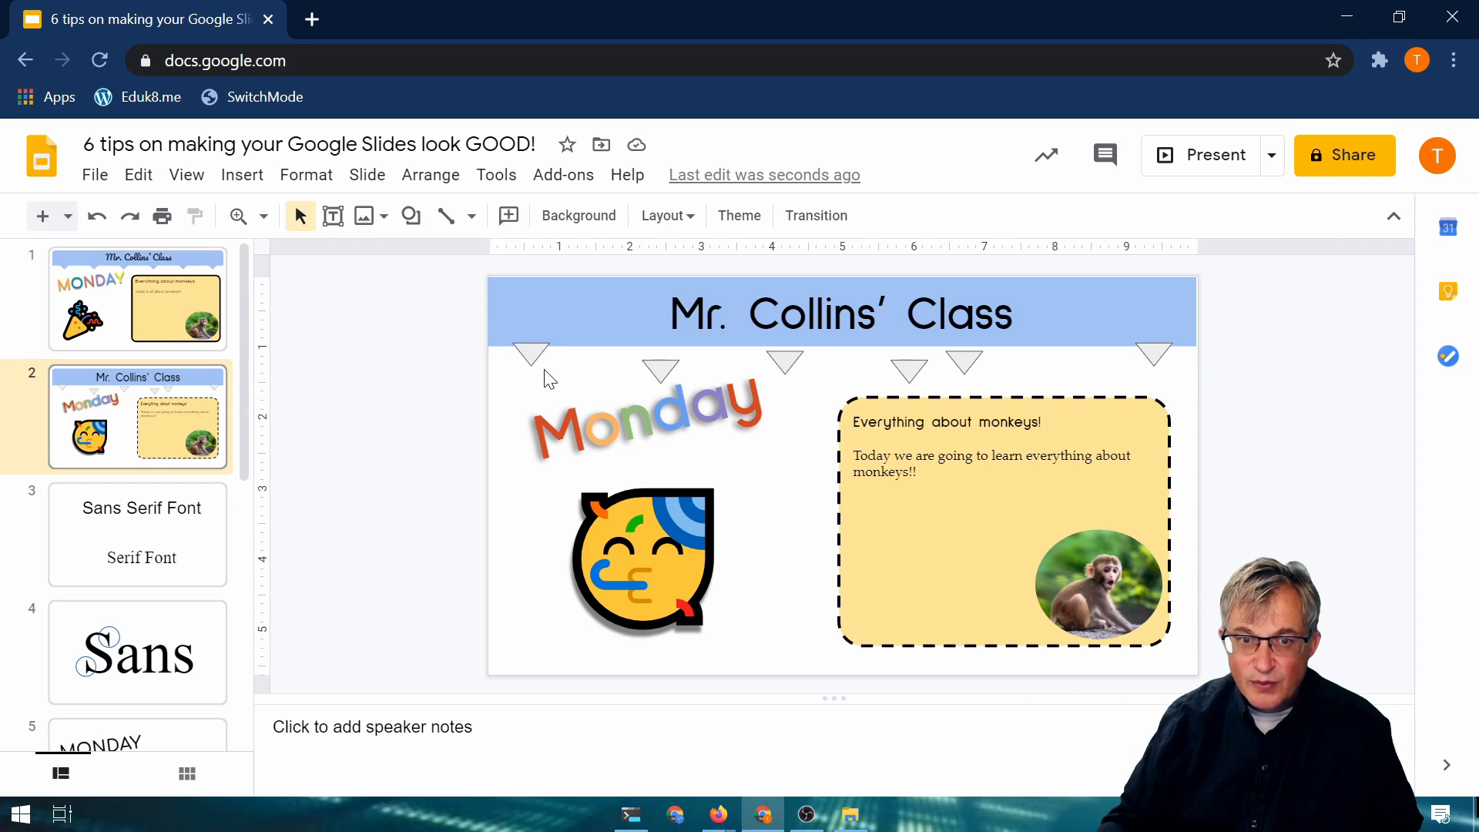
Step: Select all six triangles below the banner and align them to the top
{"action": "left_click", "coordinate": [528, 351]}
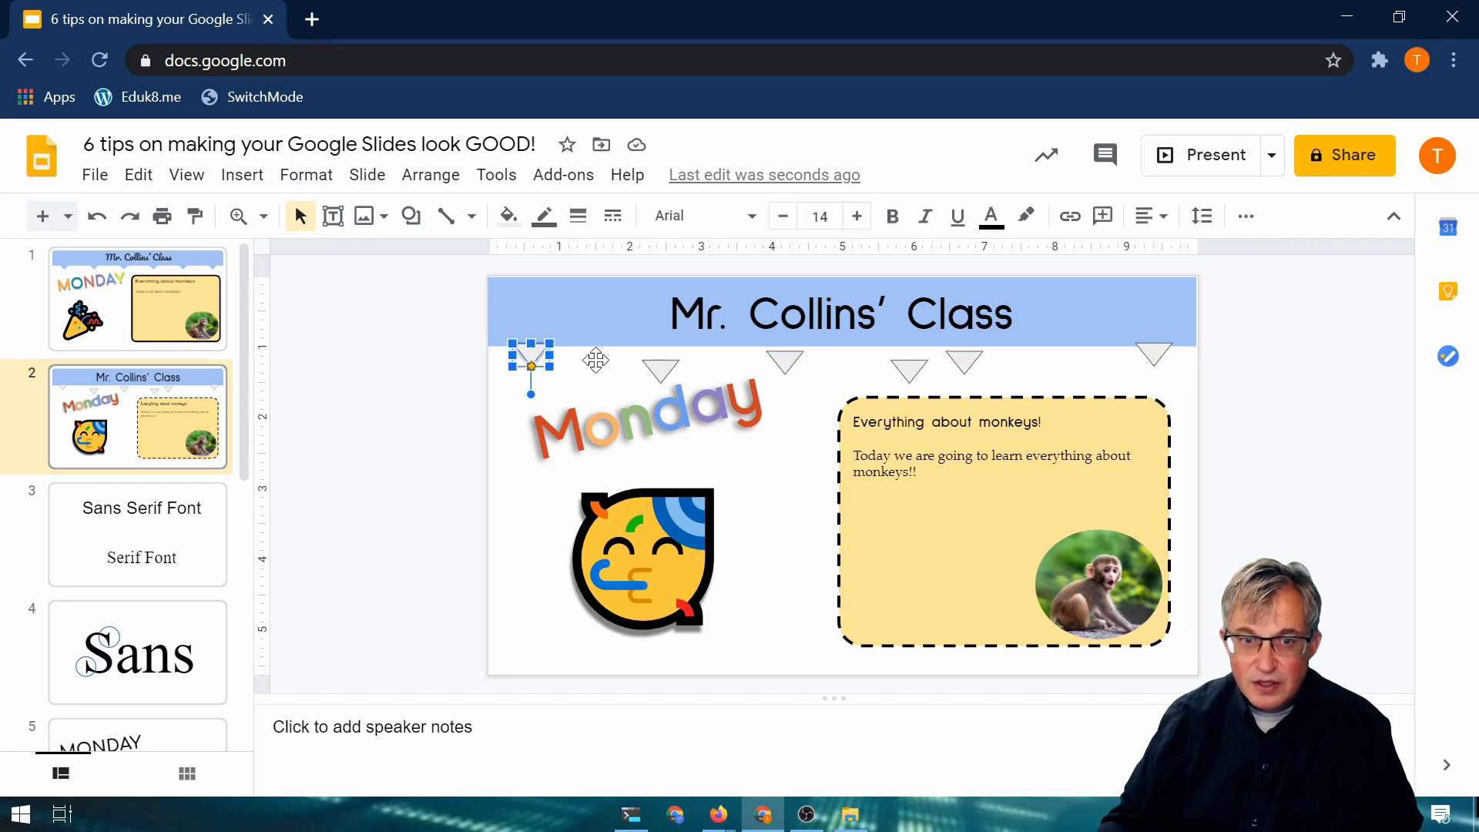
{"action": "left_click", "coordinate": [659, 374], "text": "shift"}
{"action": "left_click", "coordinate": [789, 367], "text": "shift"}
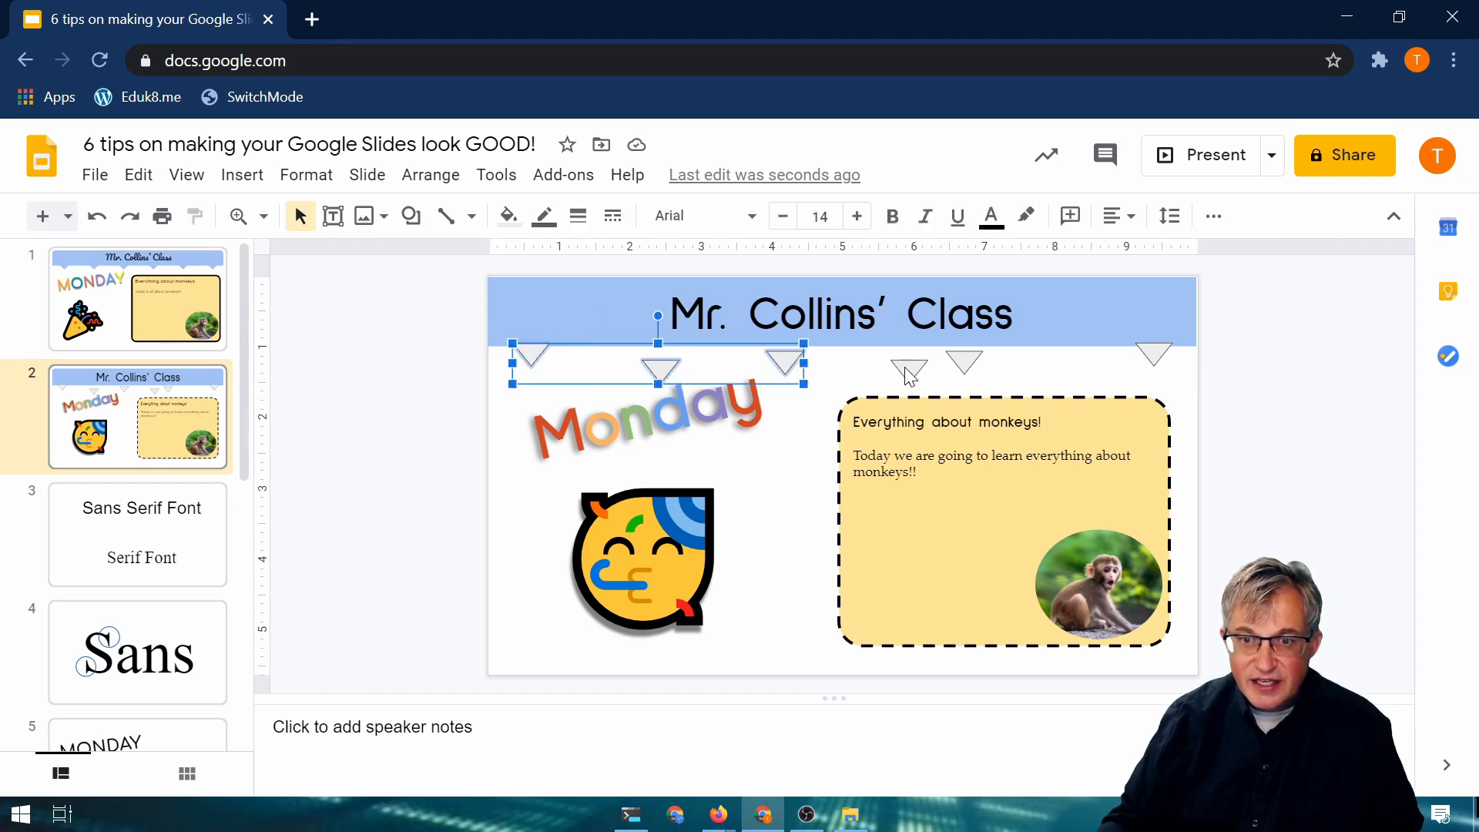
{"action": "left_click", "coordinate": [911, 371], "text": "shift"}
{"action": "left_click", "coordinate": [966, 361], "text": "shift"}
{"action": "left_click", "coordinate": [1154, 355], "text": "shift"}
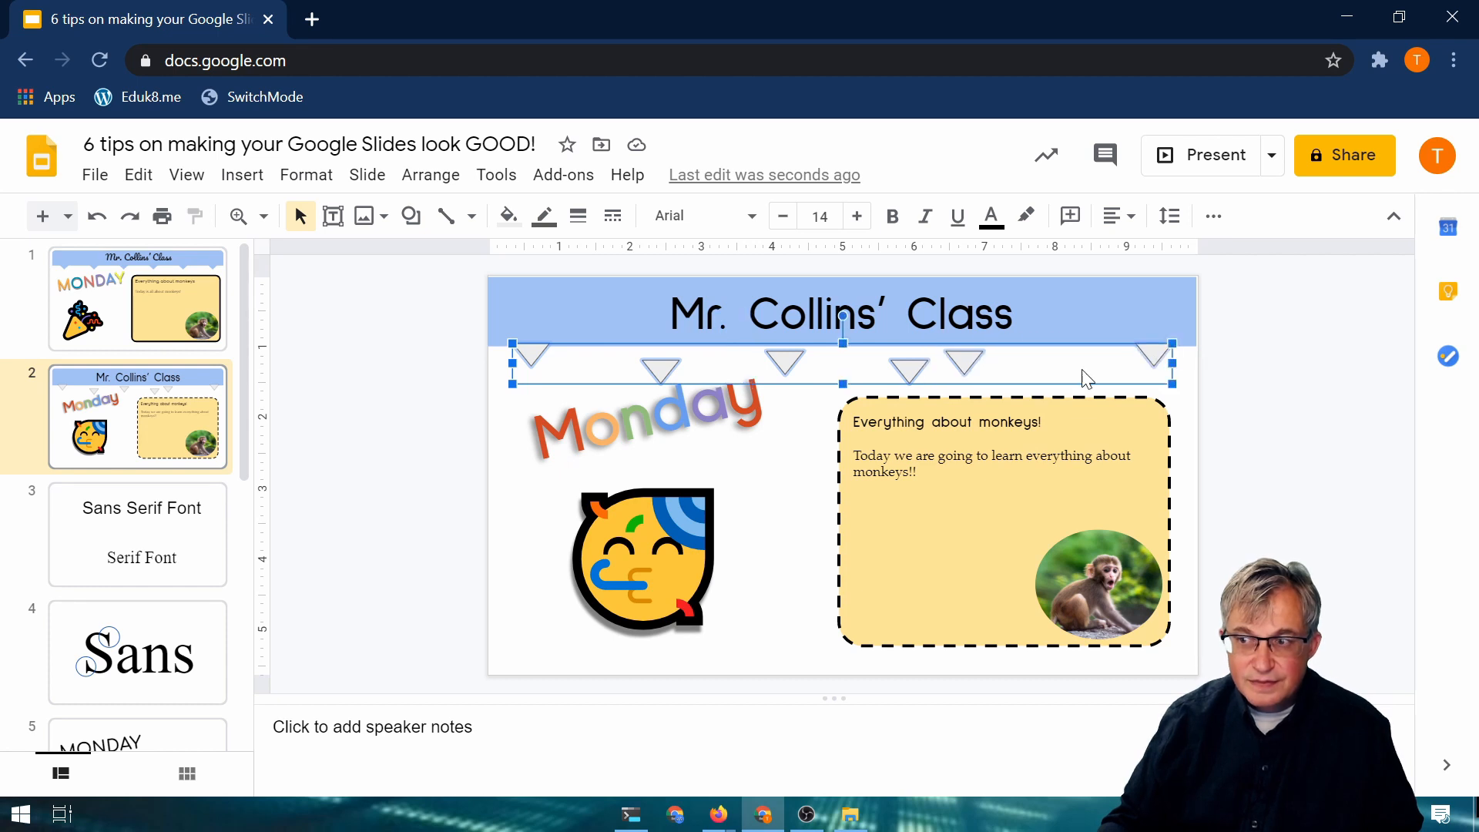
{"action": "left_click", "coordinate": [431, 175]}
{"action": "mouse_move", "coordinate": [468, 280]}
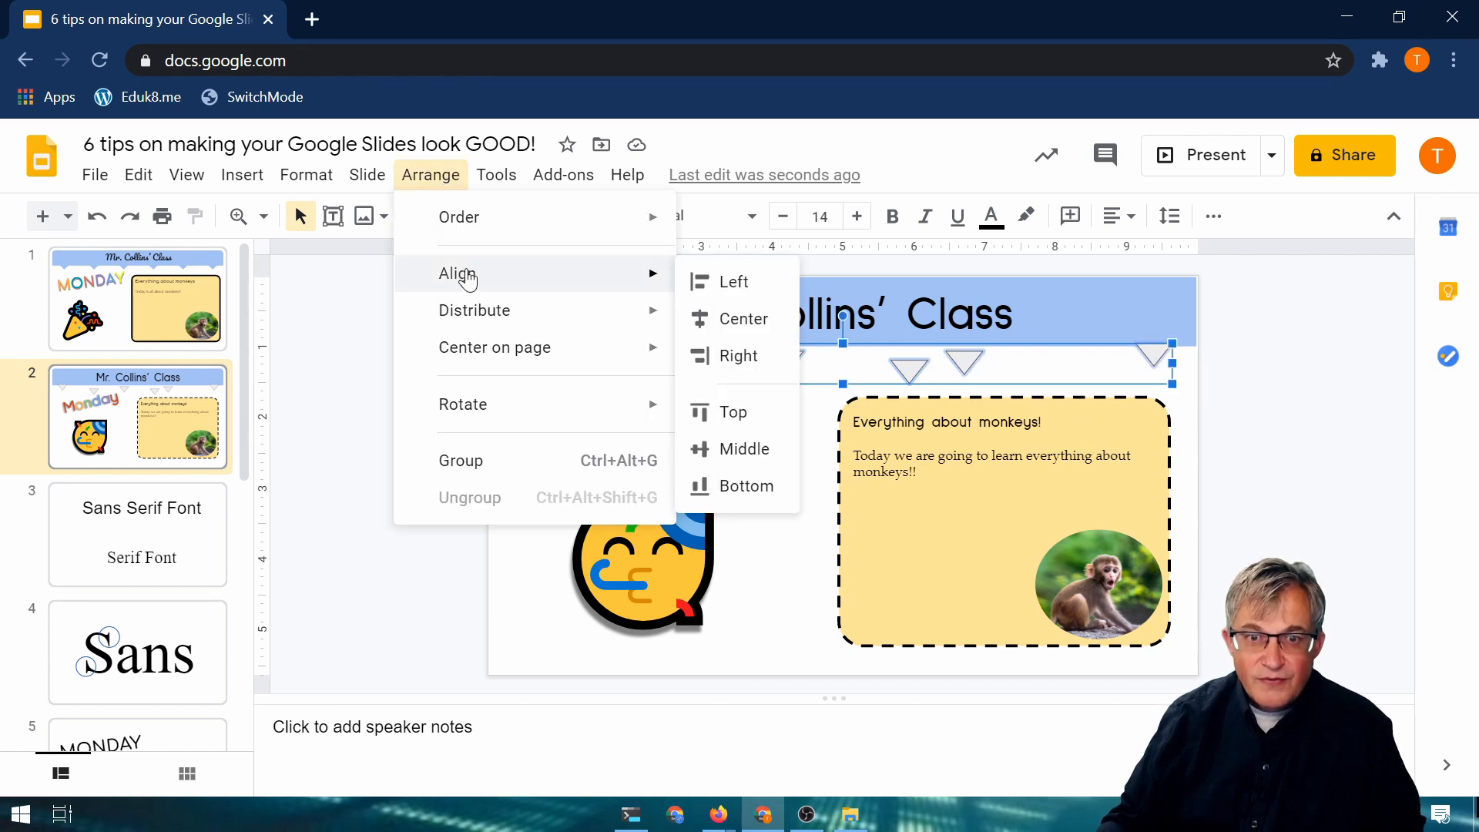
{"action": "left_click", "coordinate": [736, 413]}
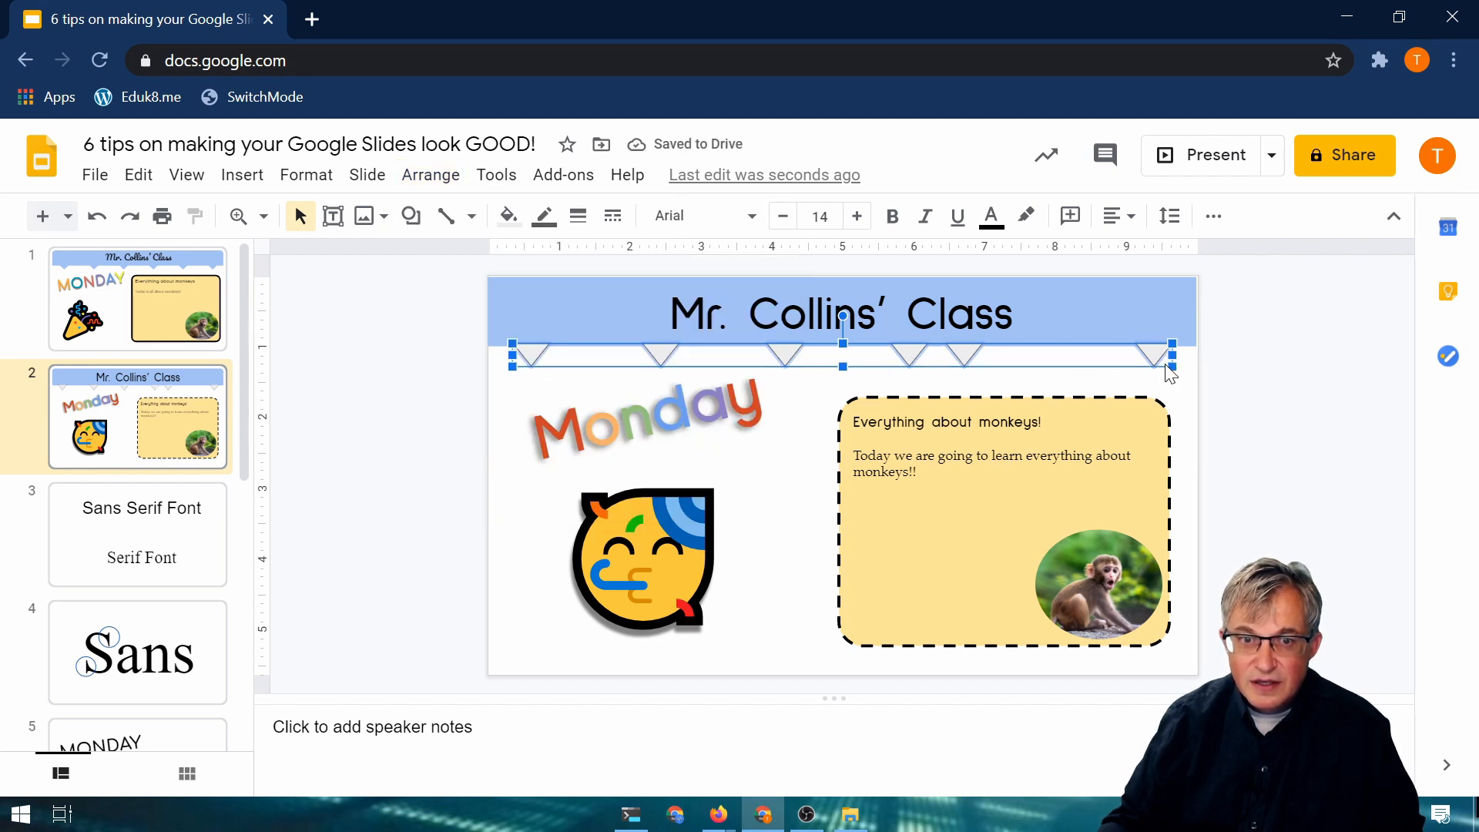
Step: Space the six aligned triangles evenly with horizontal distribution and center the row horizontally on the page
{"action": "left_click", "coordinate": [431, 175]}
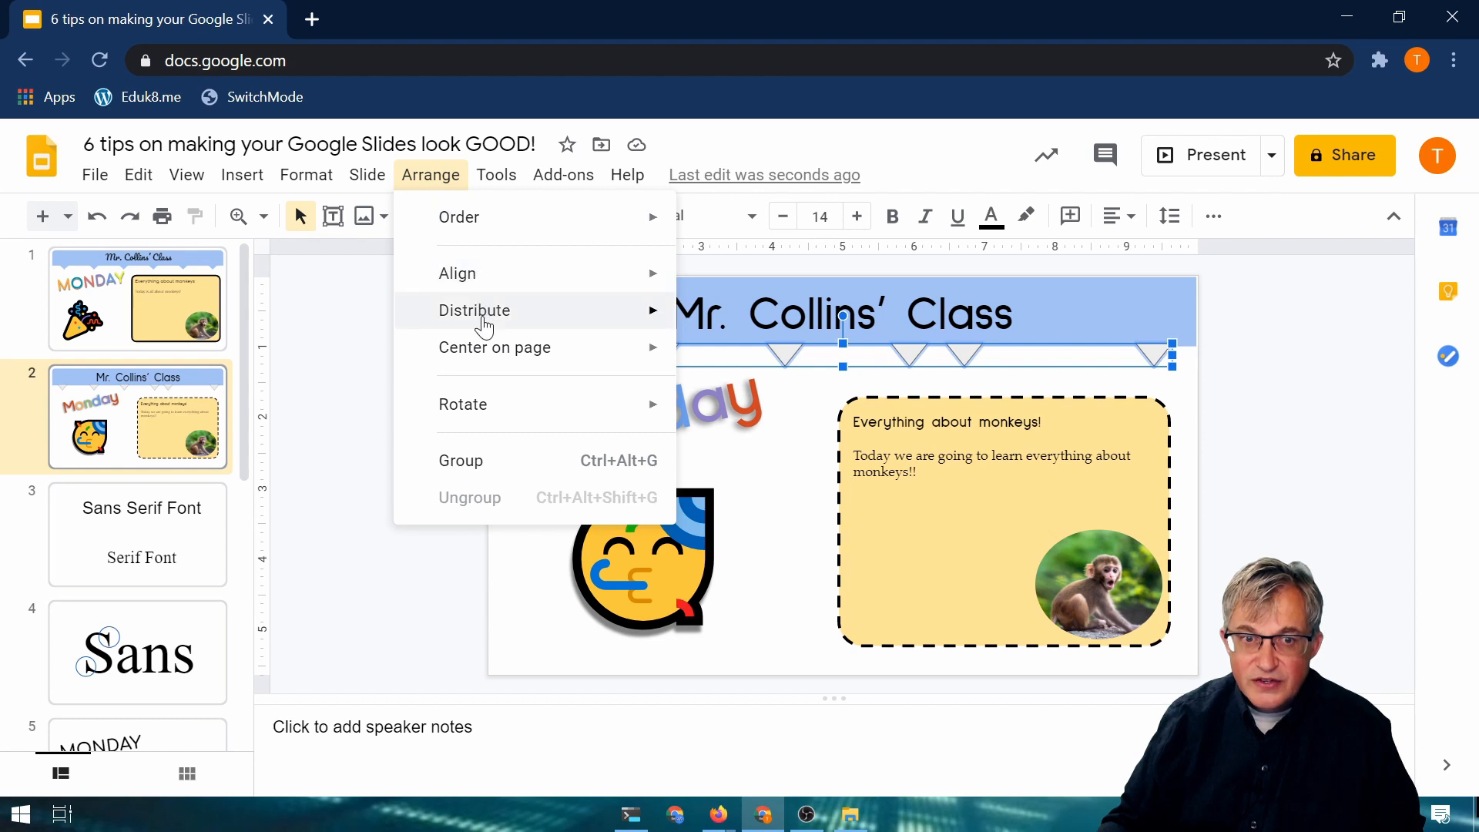
{"action": "mouse_move", "coordinate": [606, 330]}
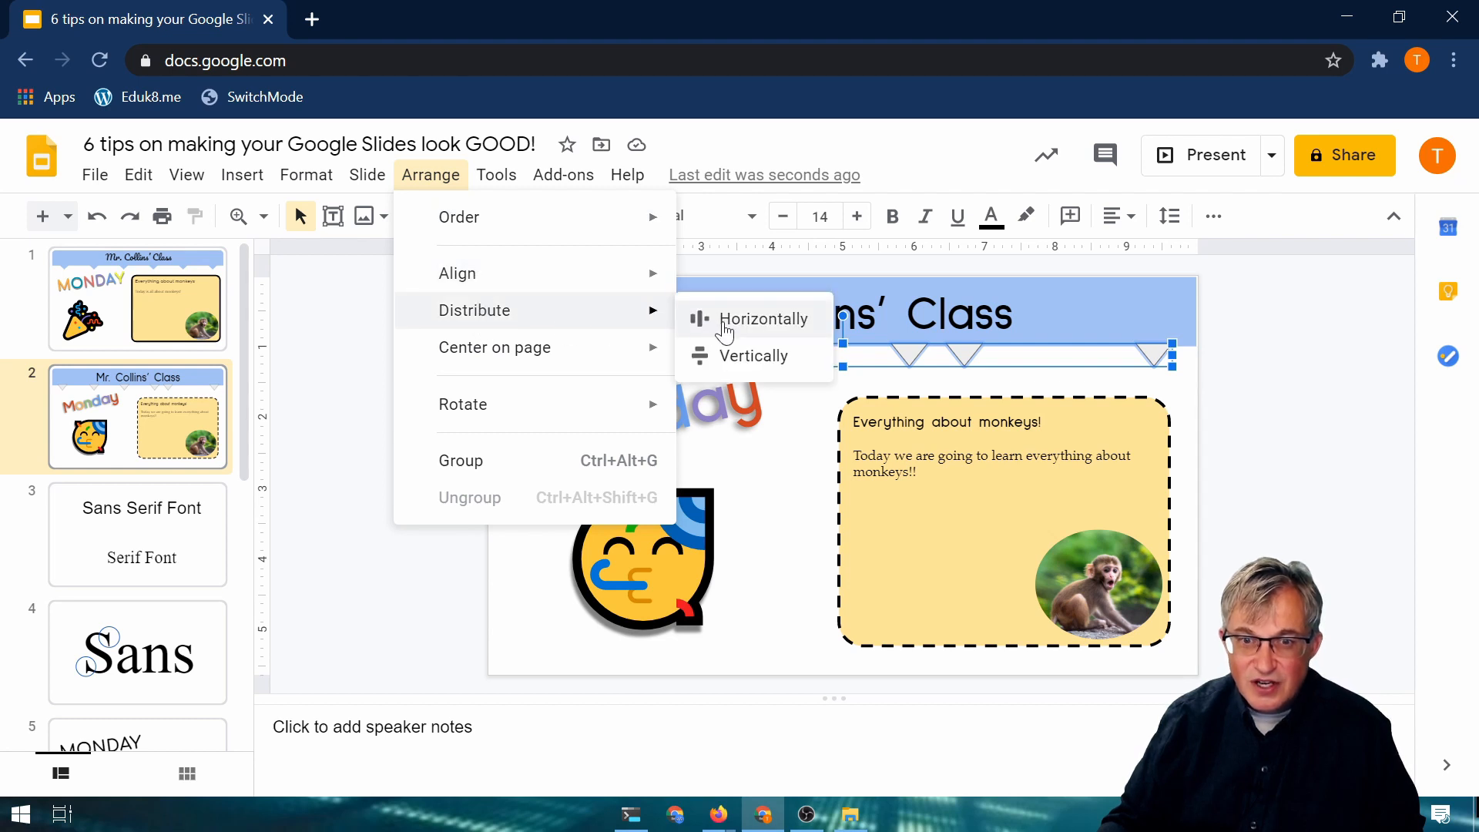
{"action": "left_click", "coordinate": [724, 323]}
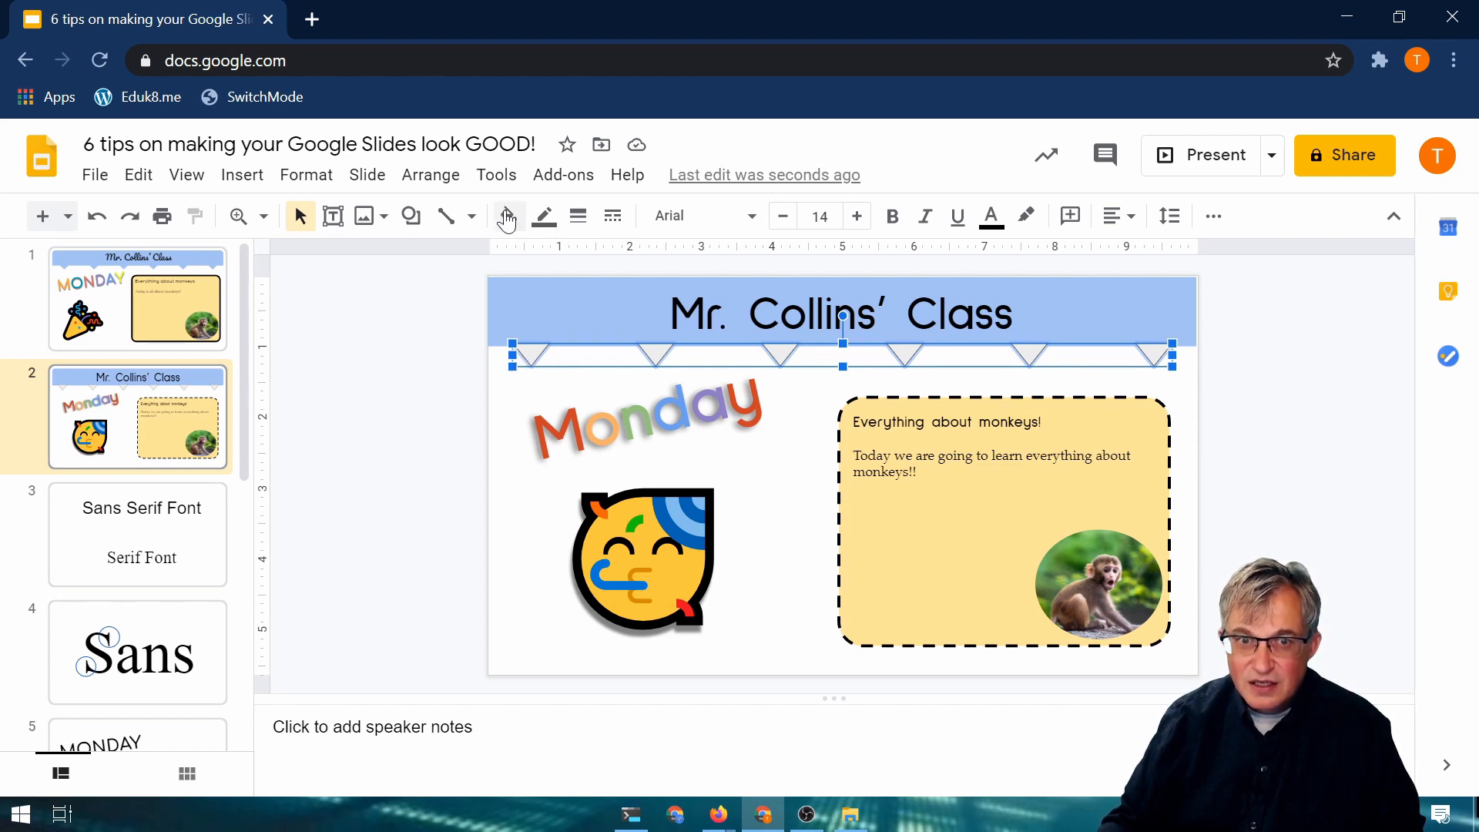
{"action": "left_click", "coordinate": [431, 175]}
{"action": "mouse_move", "coordinate": [555, 346]}
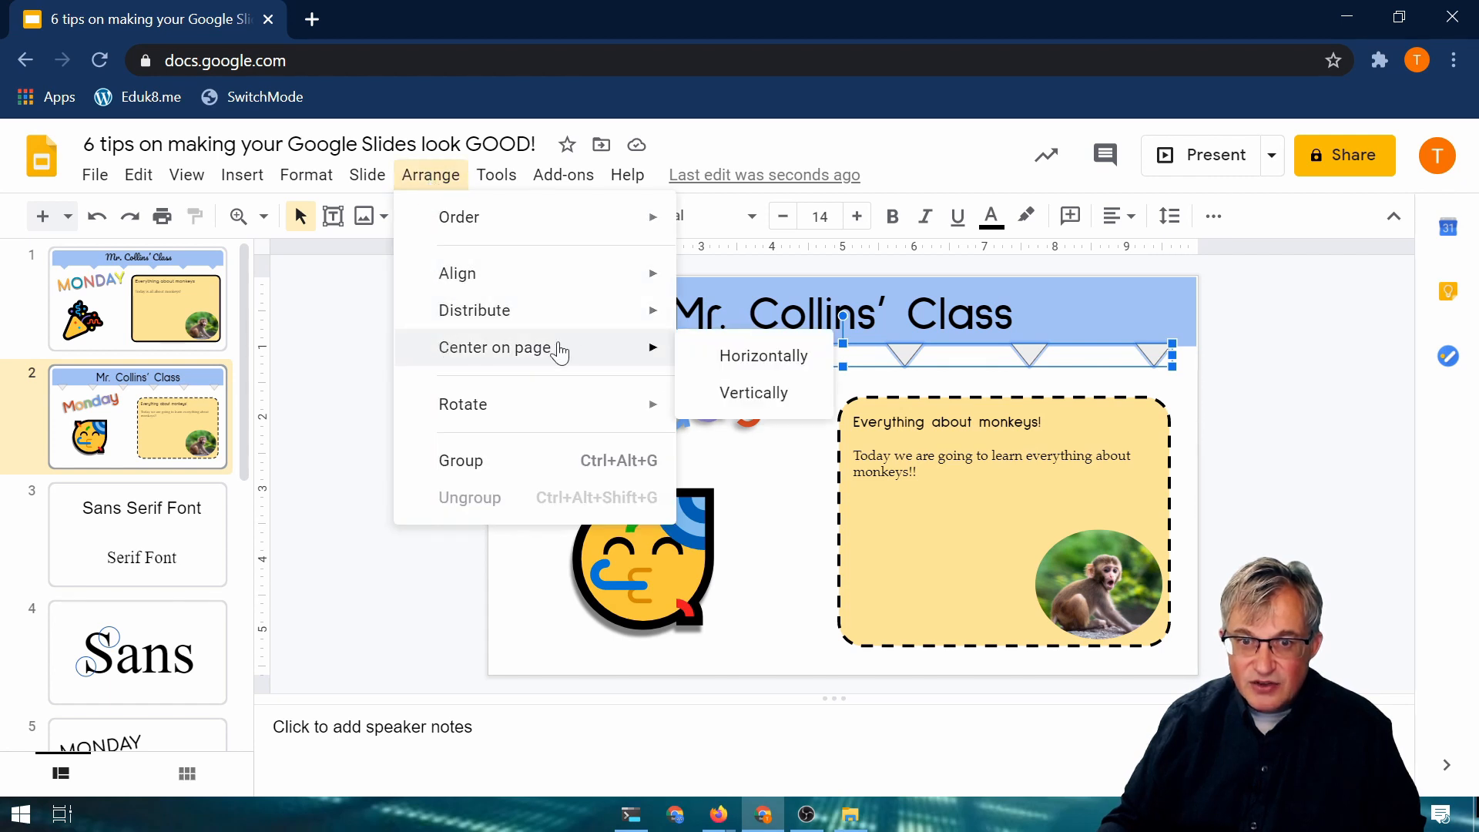
{"action": "left_click", "coordinate": [759, 357]}
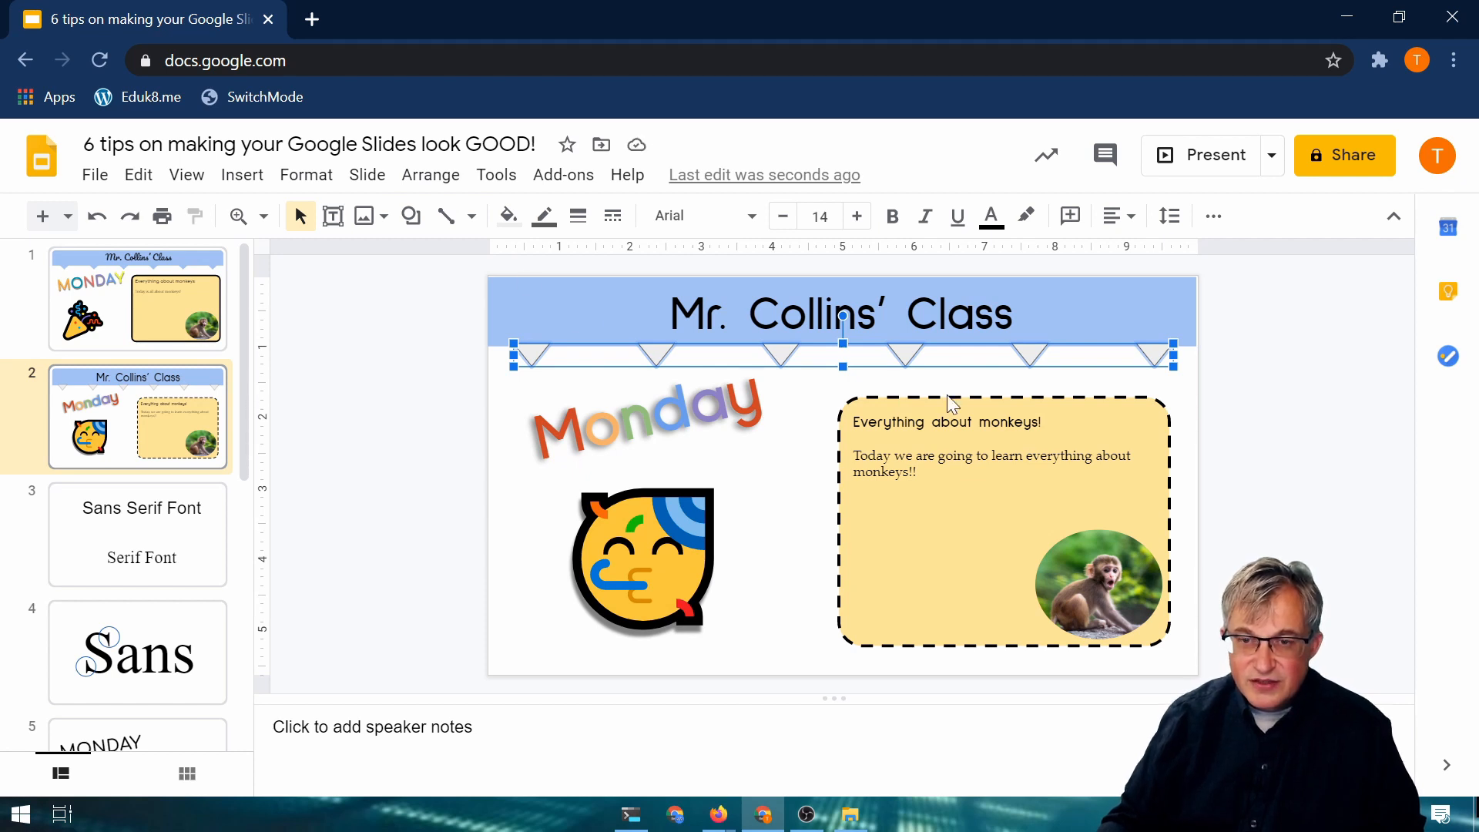
Step: Give the evenly spaced triangles the same light blue fill as the banner and a transparent border, then clear the selection
{"action": "left_click", "coordinate": [508, 216]}
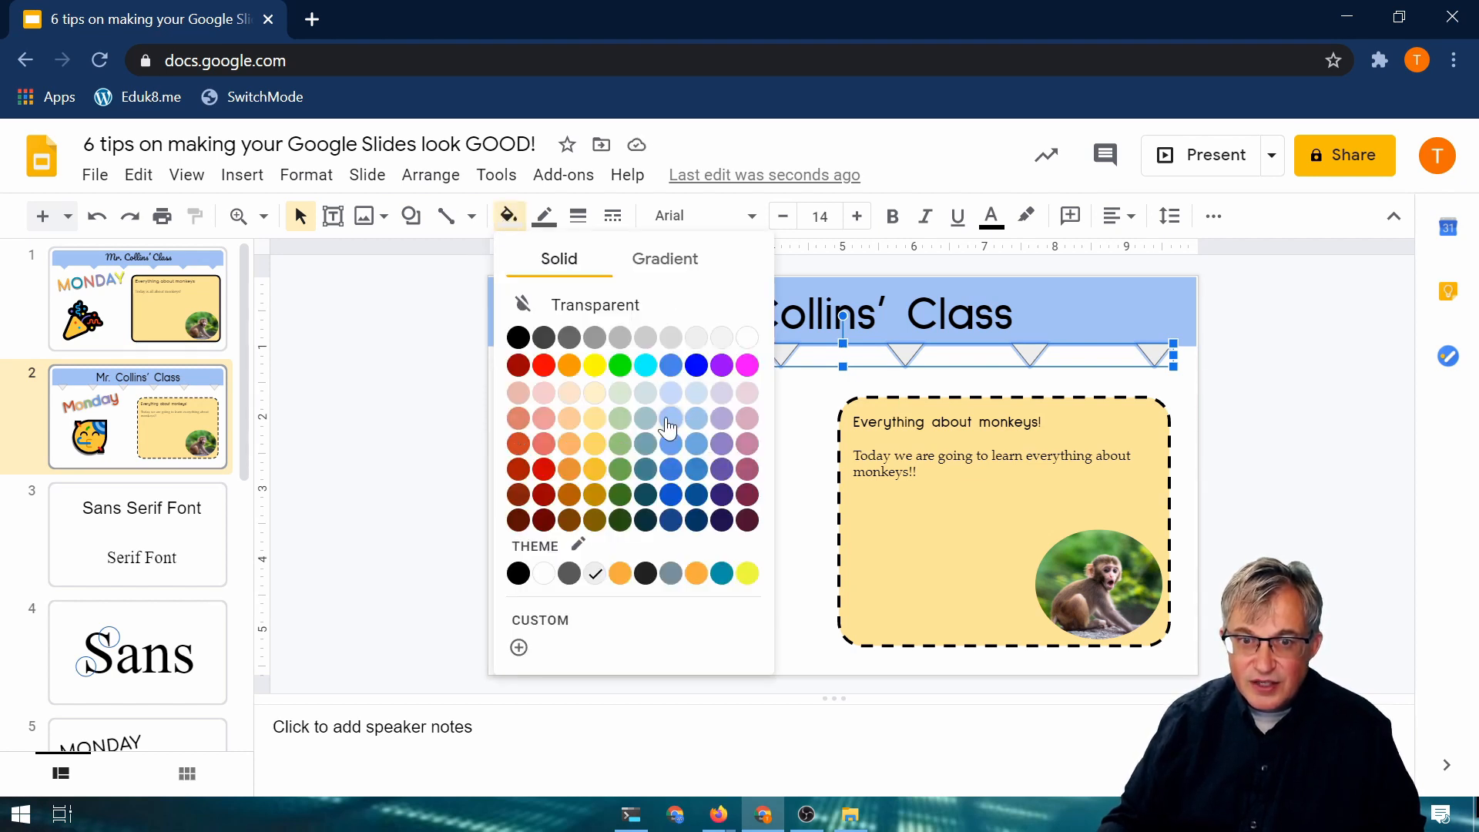
{"action": "left_click", "coordinate": [669, 421]}
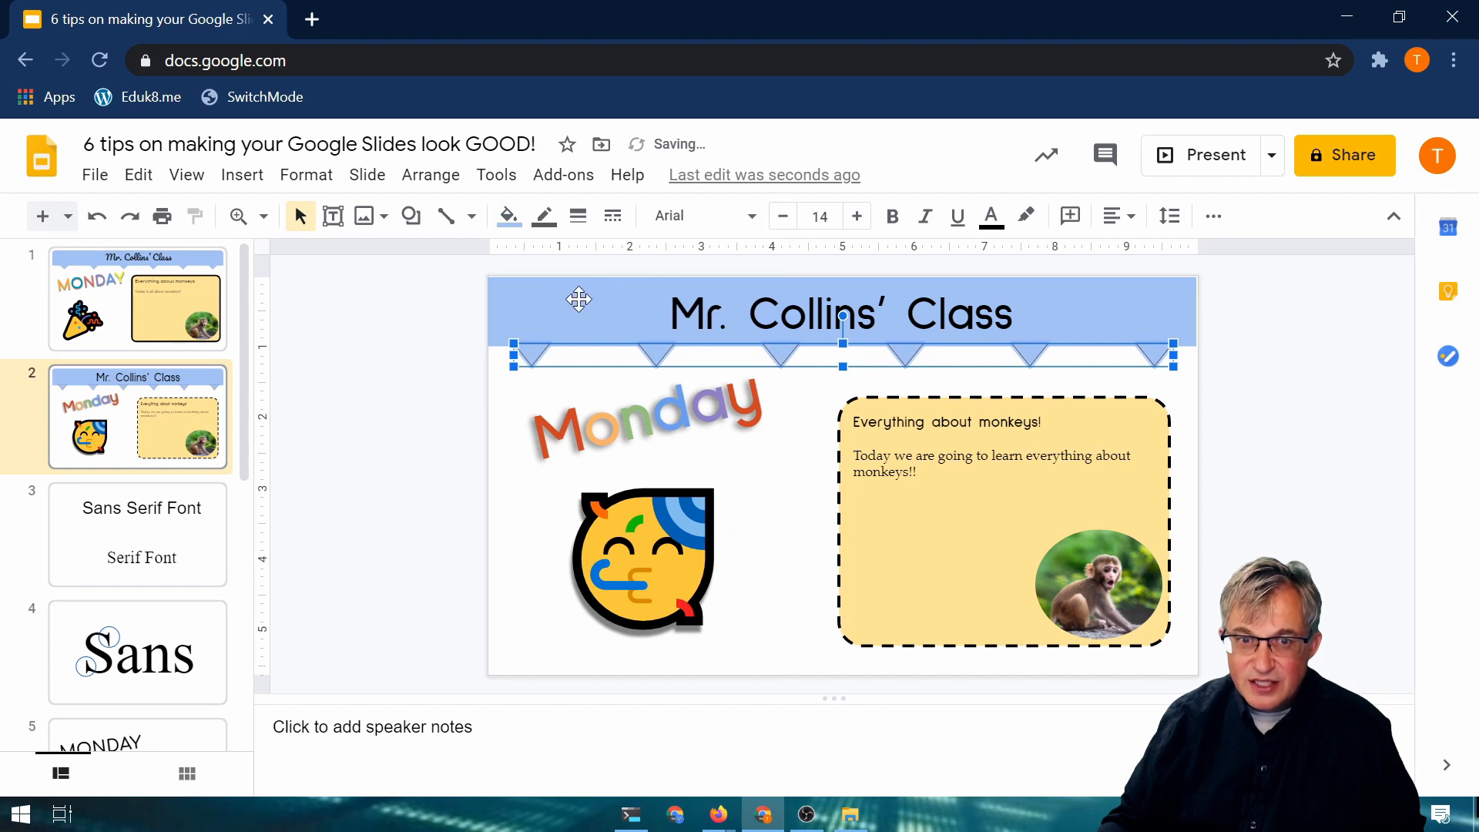
{"action": "left_click", "coordinate": [543, 217]}
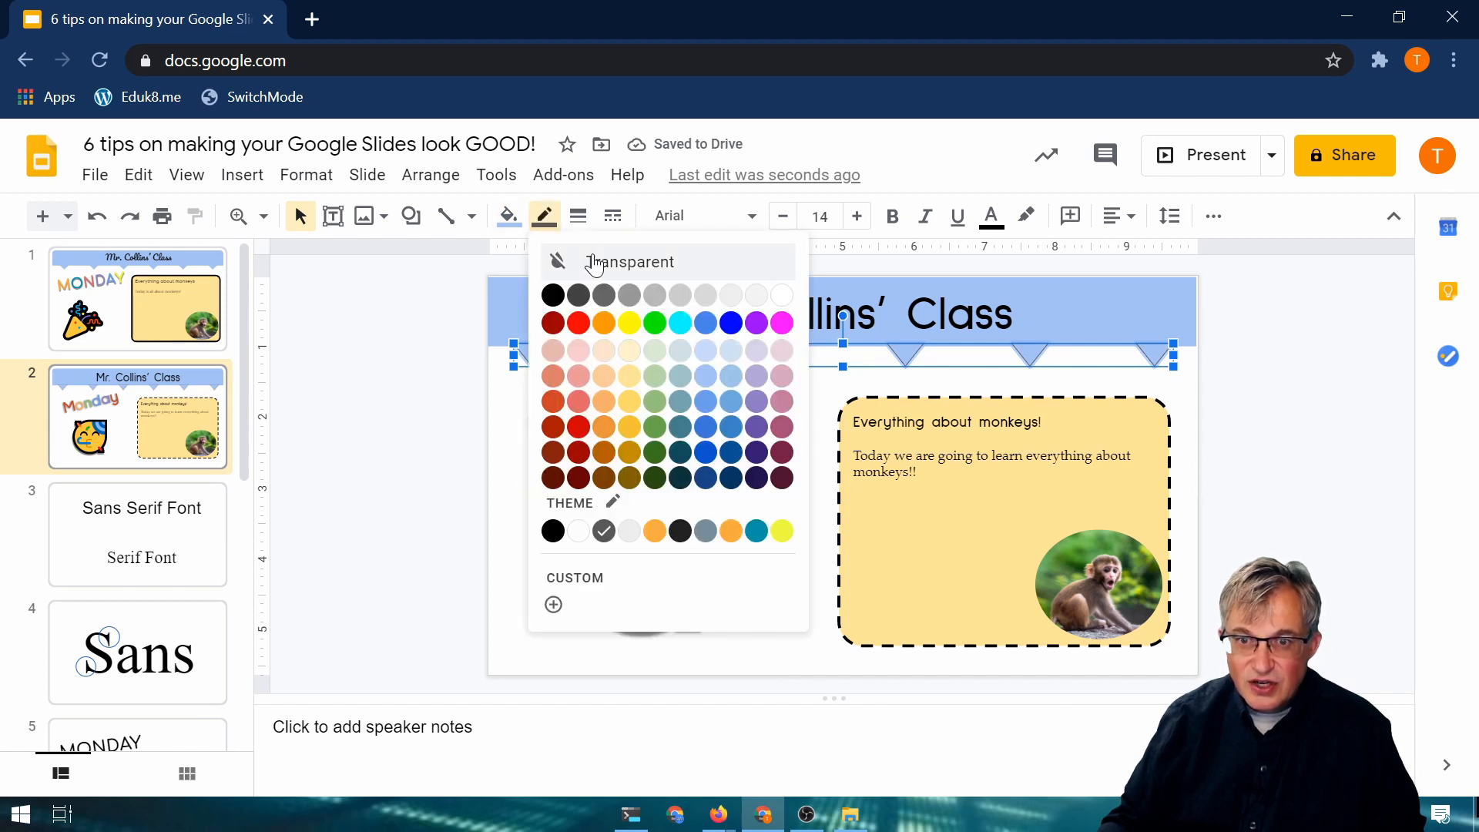
{"action": "left_click", "coordinate": [595, 263]}
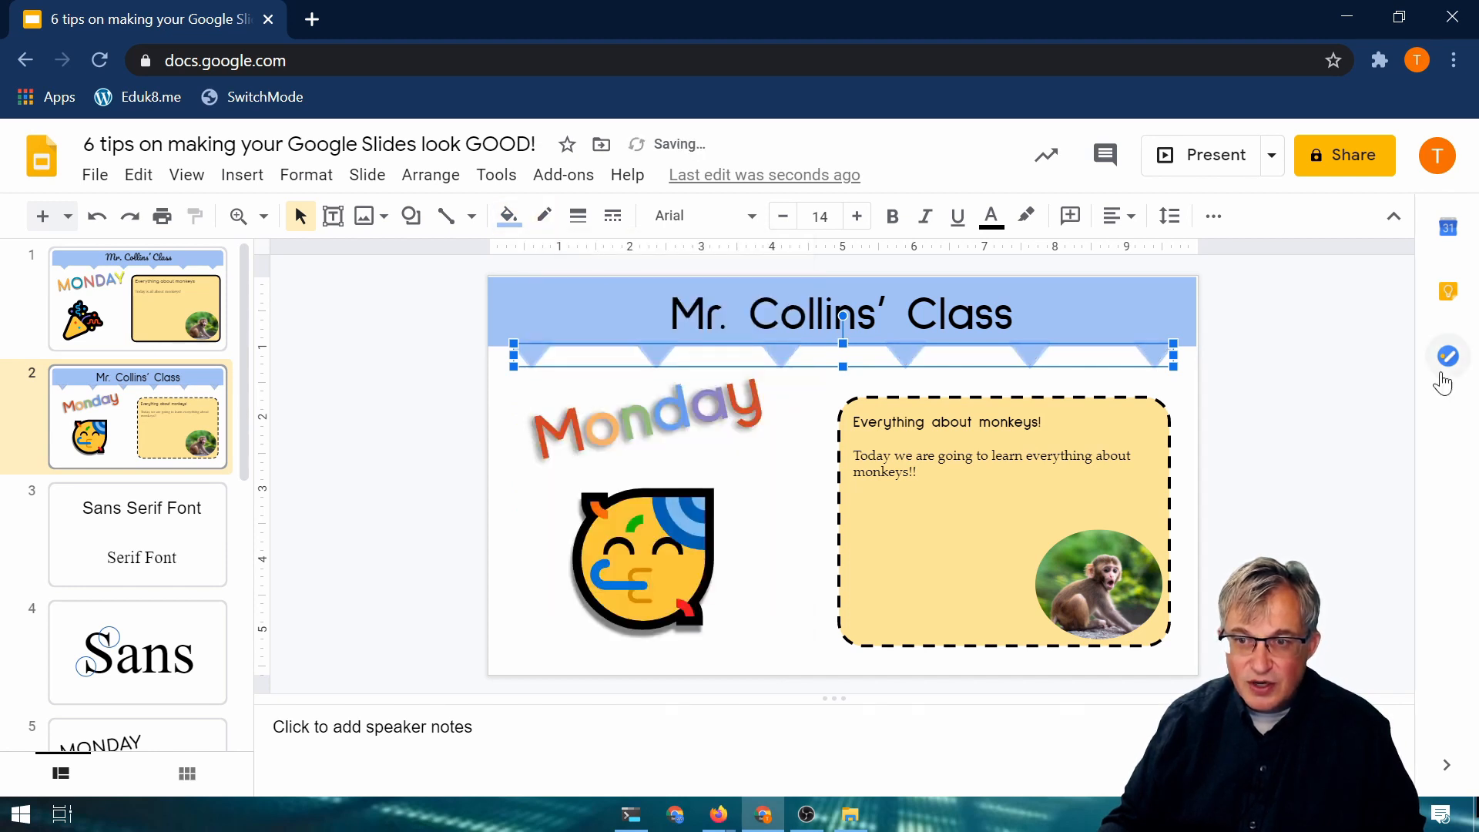
{"action": "left_click", "coordinate": [1297, 402]}
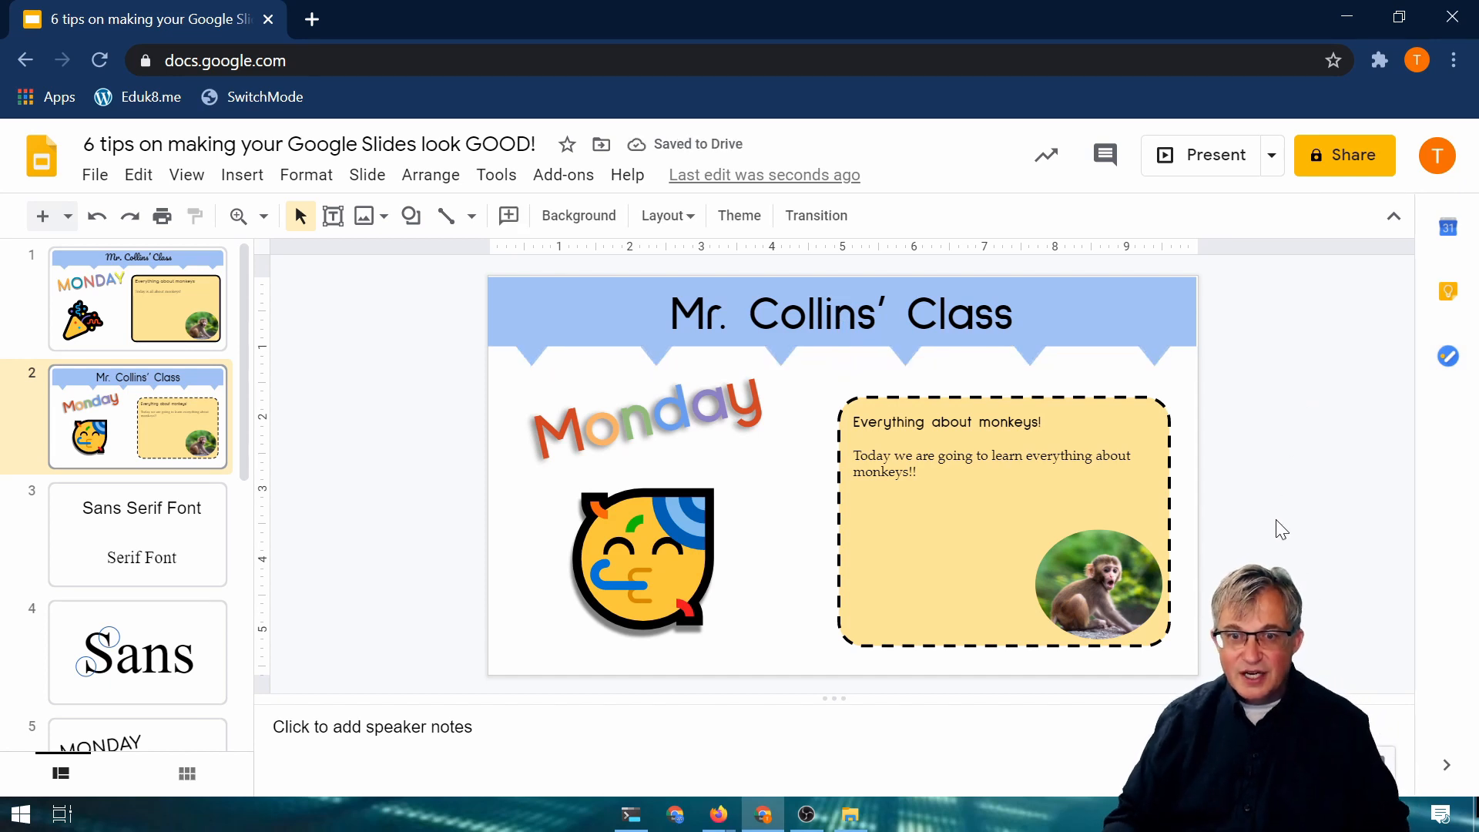